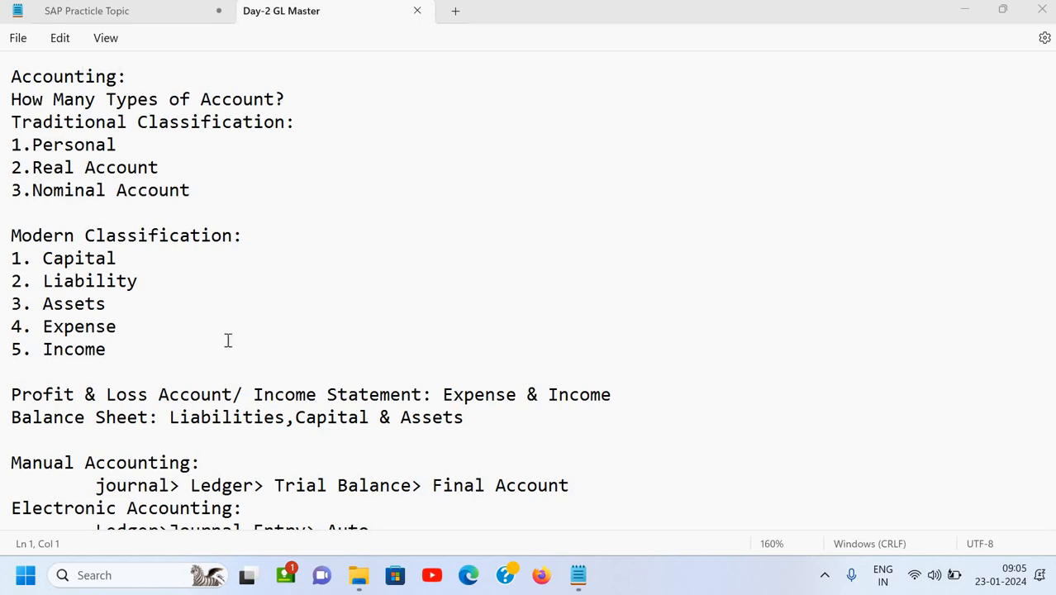
# Scroll to the GL creation notes and highlight FS00, company code ICAX, chart COAX and controlling area ICAX.
pyautogui.scroll(-5, 228, 340)
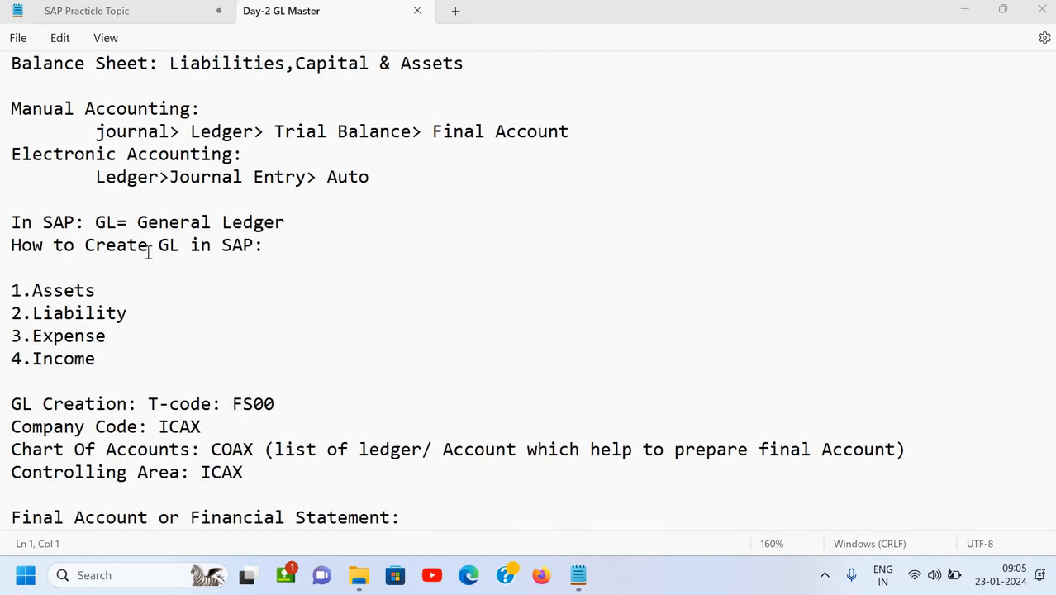
pyautogui.scroll(-2, 149, 253)
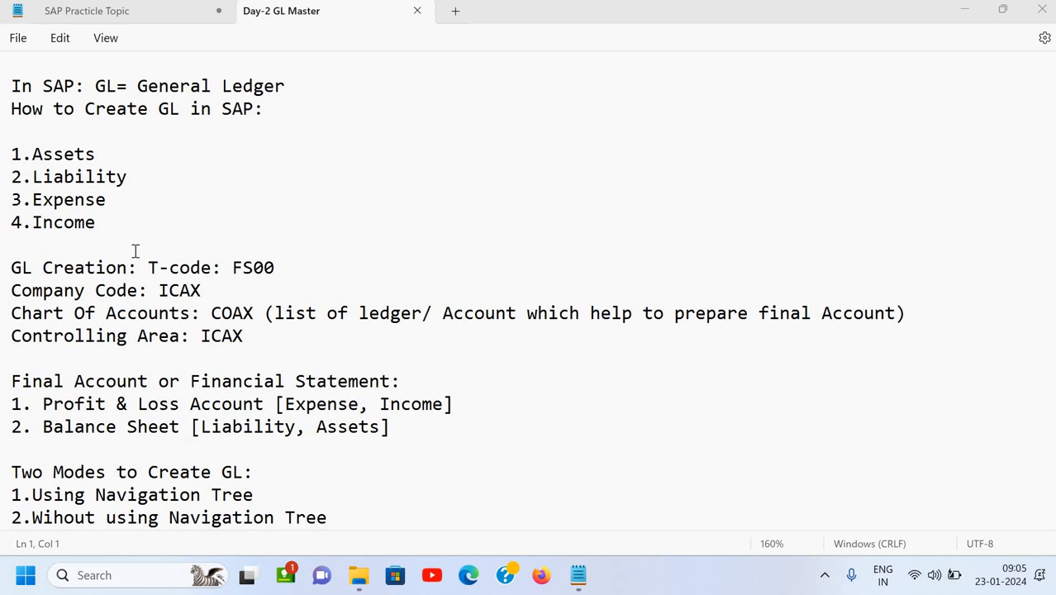
pyautogui.scroll(-3, 135, 250)
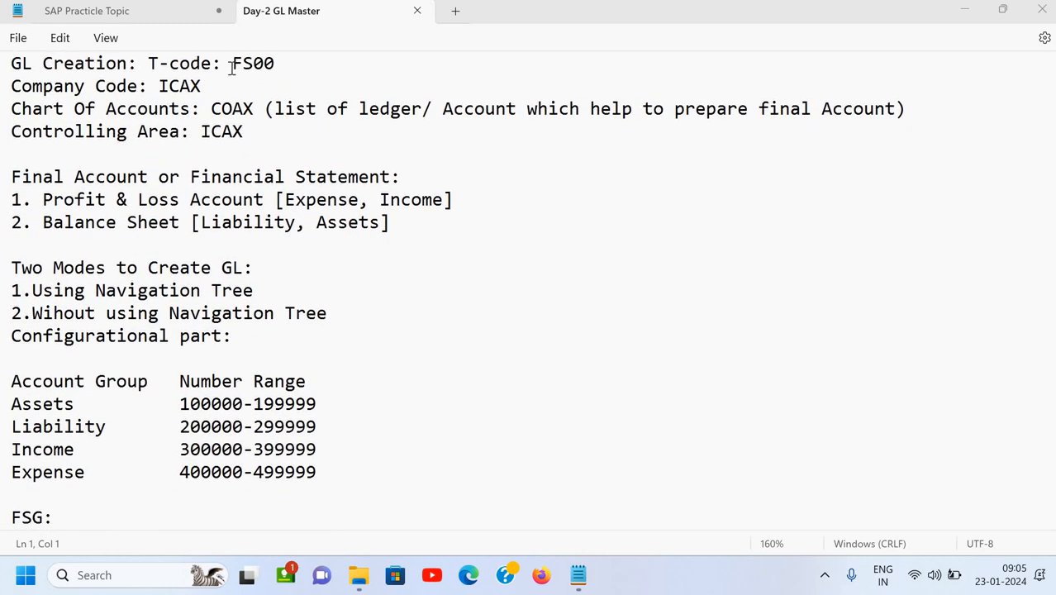
pyautogui.moveTo(232, 69); pyautogui.dragTo(299, 76)
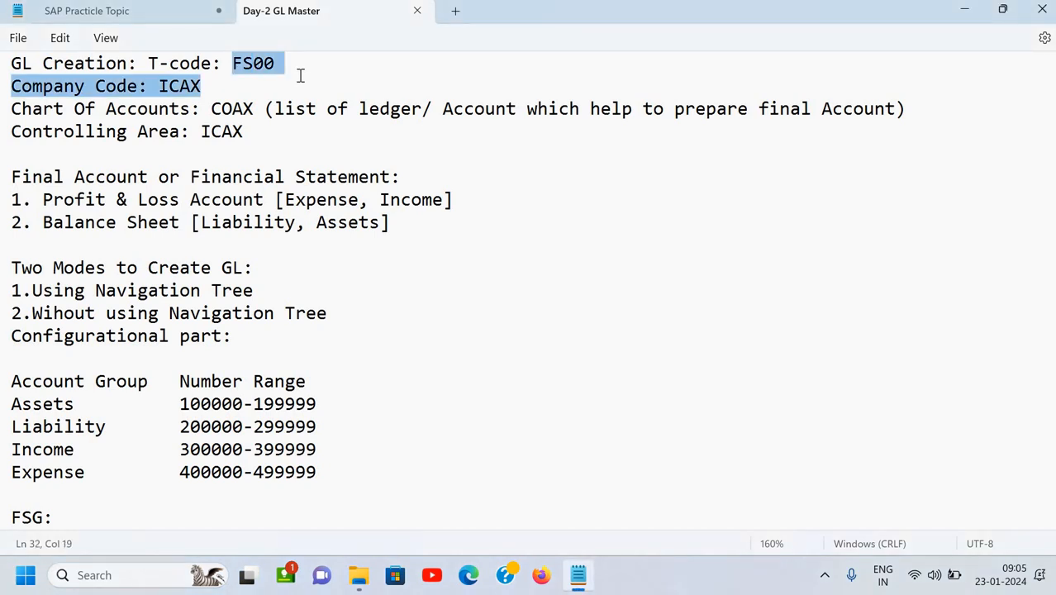
pyautogui.click(299, 76)
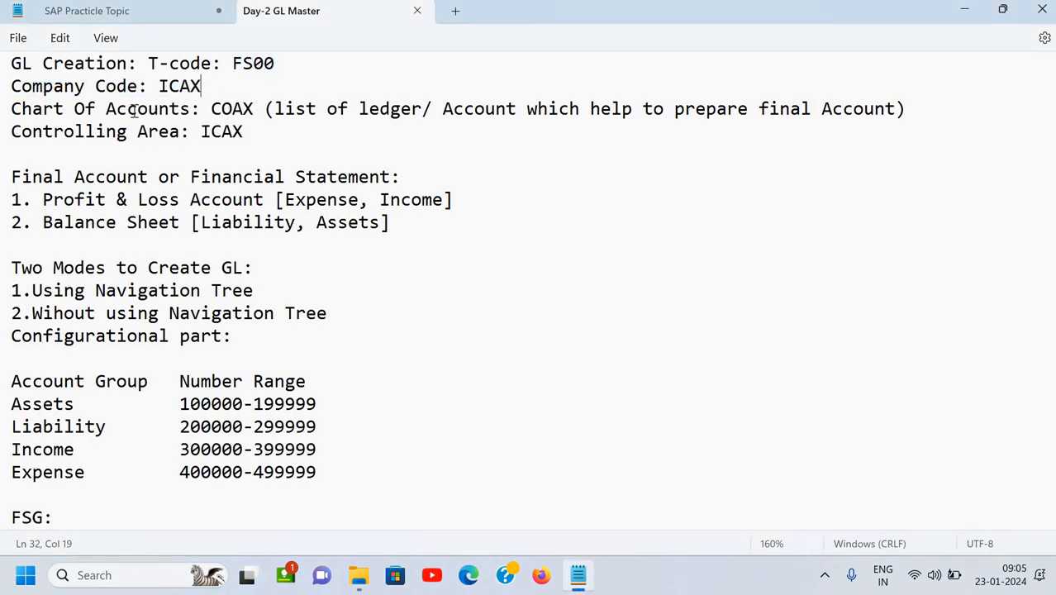
pyautogui.doubleClick(250, 112)
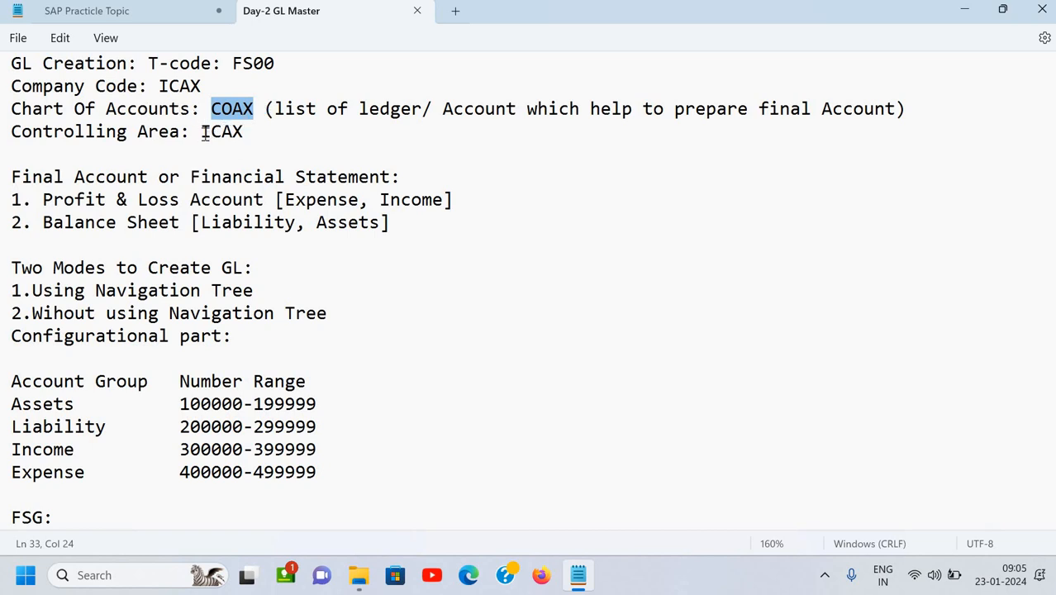
pyautogui.moveTo(201, 132); pyautogui.dragTo(252, 132)
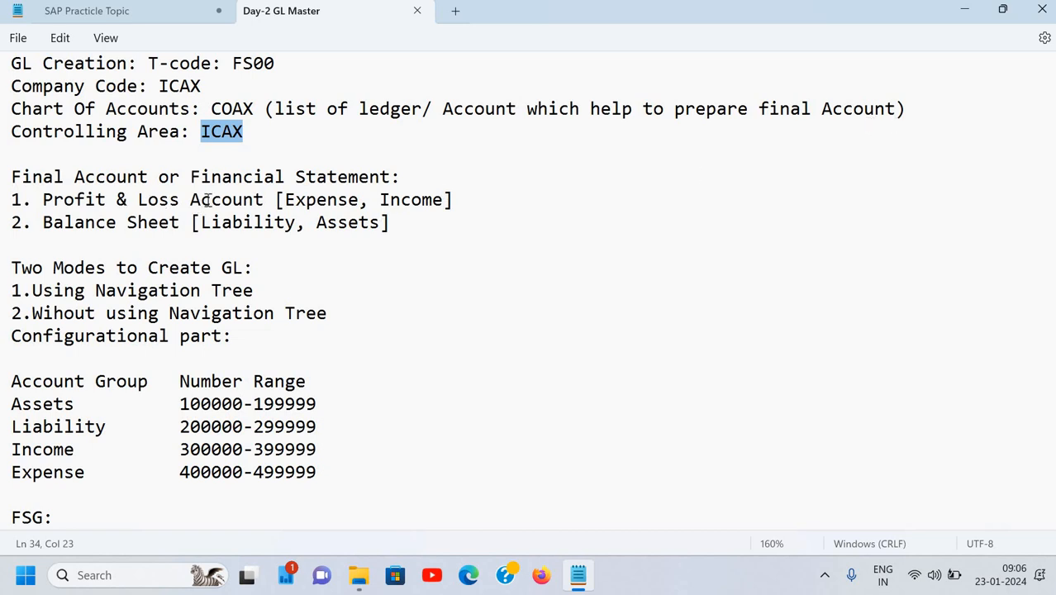
pyautogui.scroll(-1, 208, 199)
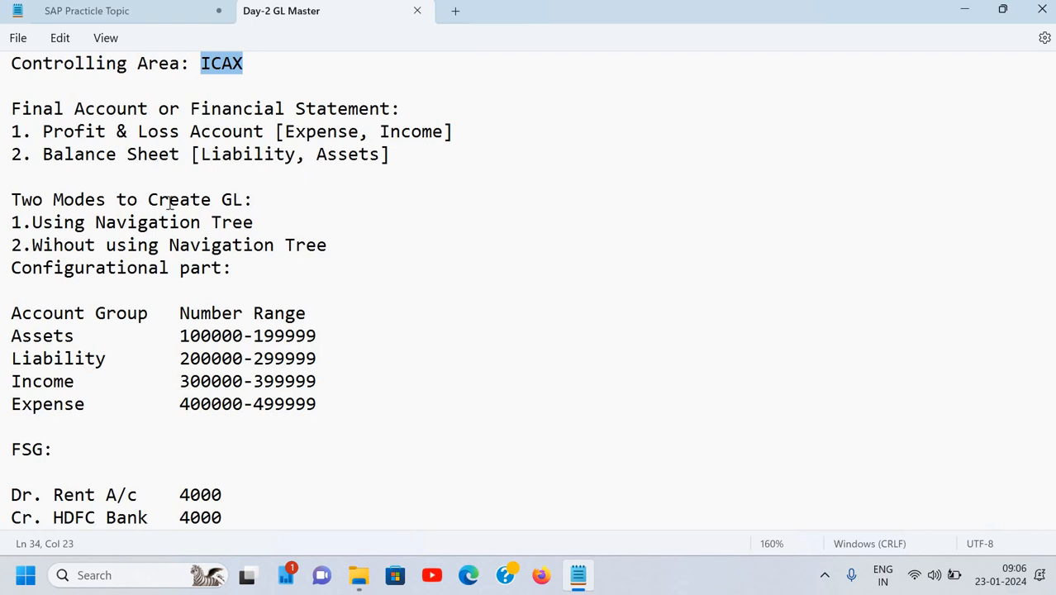
pyautogui.scroll(-2, 170, 204)
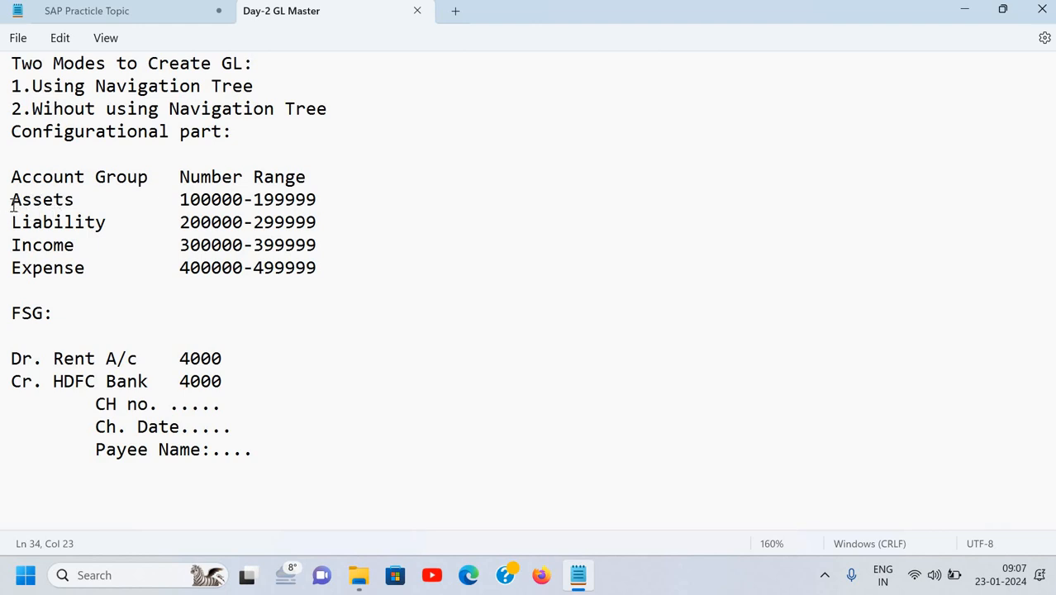
pyautogui.moveTo(5, 204); pyautogui.dragTo(40, 282)
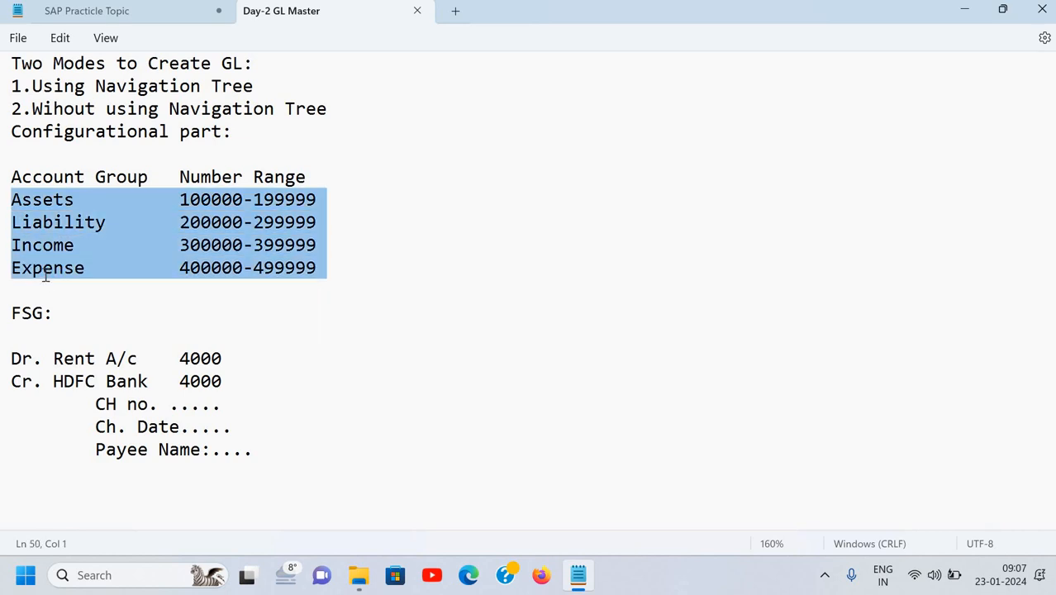
pyautogui.click(43, 271)
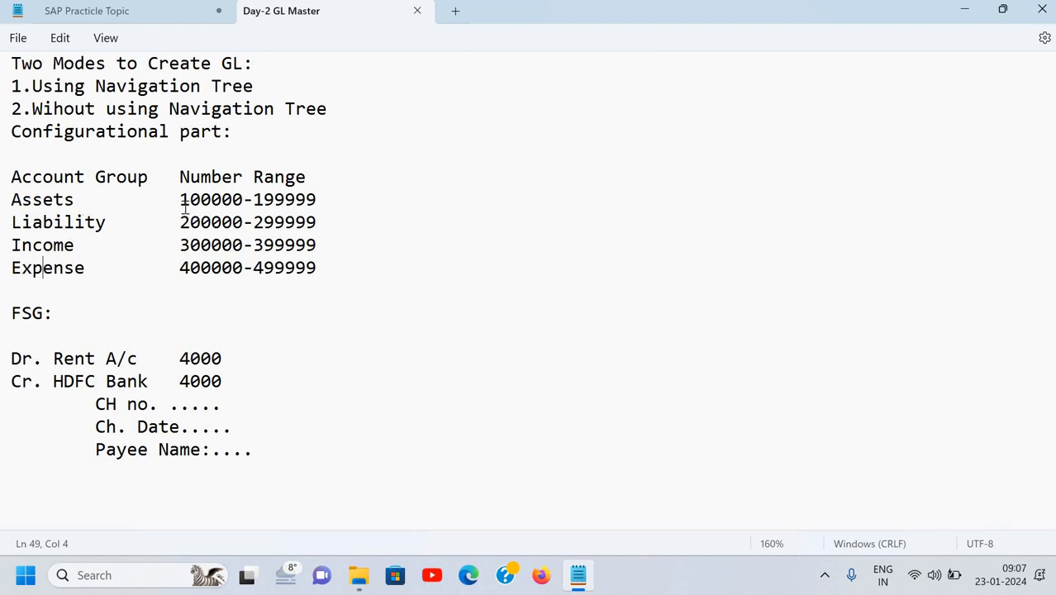
pyautogui.moveTo(185, 207); pyautogui.dragTo(325, 190)
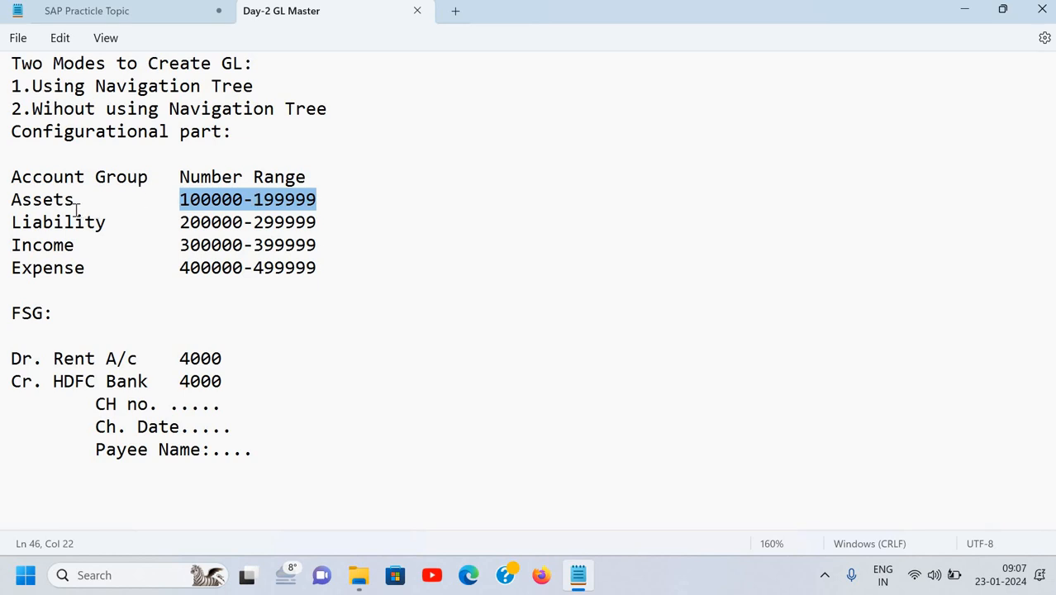
pyautogui.click(111, 204)
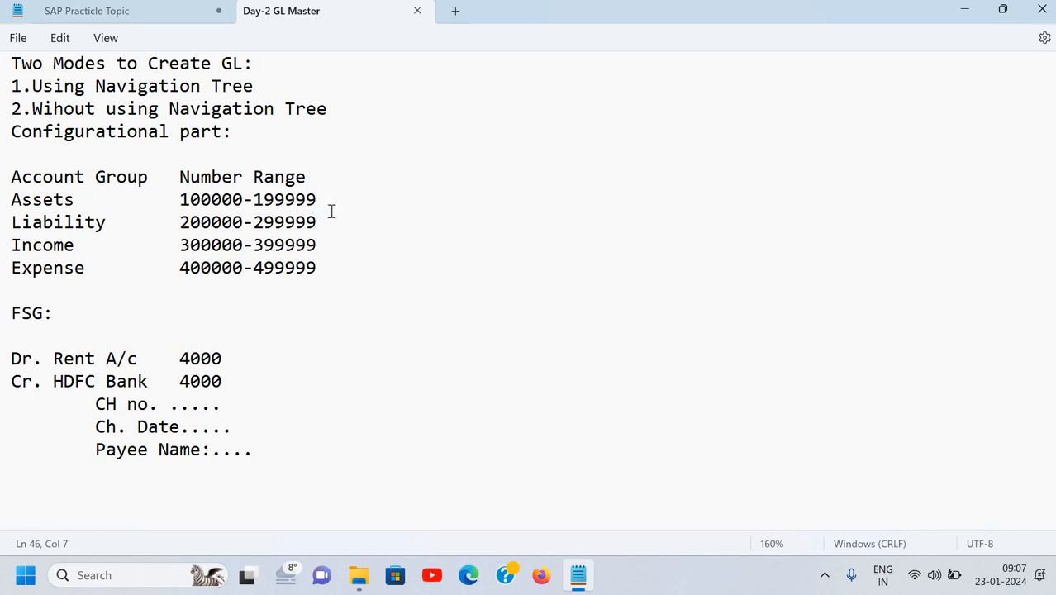
pyautogui.click(67, 222)
pyautogui.click(97, 248)
pyautogui.click(88, 267)
# Highlight the FSG: heading in the GL master notes.
pyautogui.scroll(-1, 267, 257)
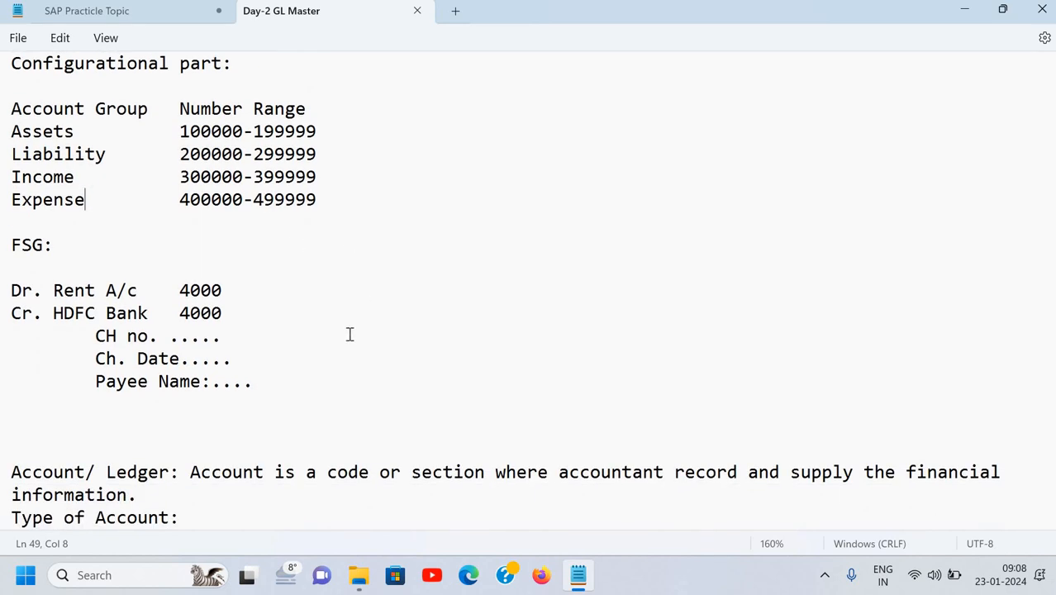
pyautogui.scroll(-2, 349, 334)
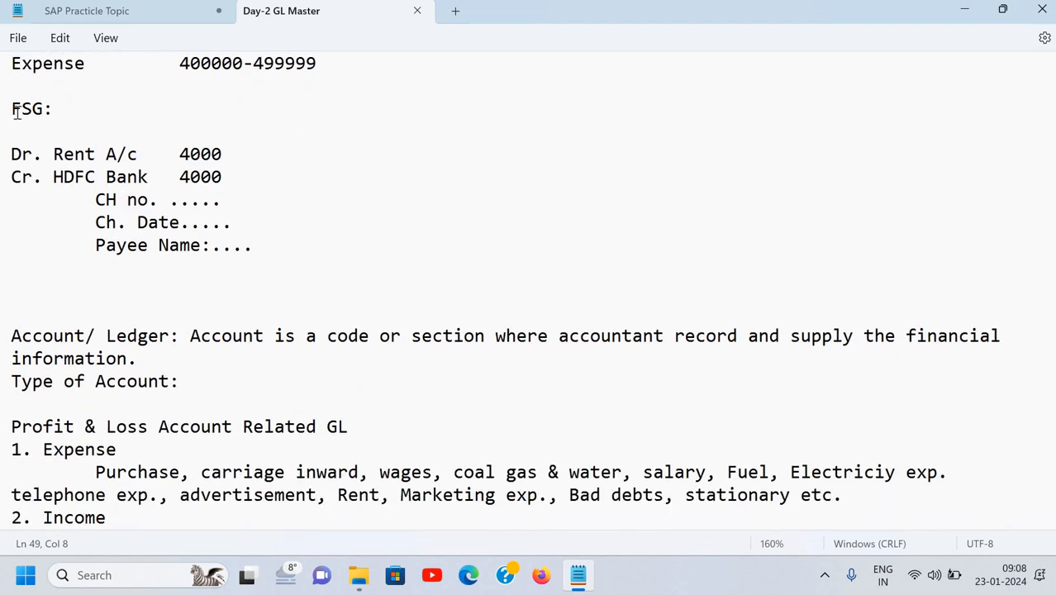
pyautogui.click(56, 109)
pyautogui.press('Home')
pyautogui.hotkey('shift', 'Right')
pyautogui.hotkey('shift', 'Right')
pyautogui.hotkey('shift', 'Right')
pyautogui.hotkey('shift', 'Right')
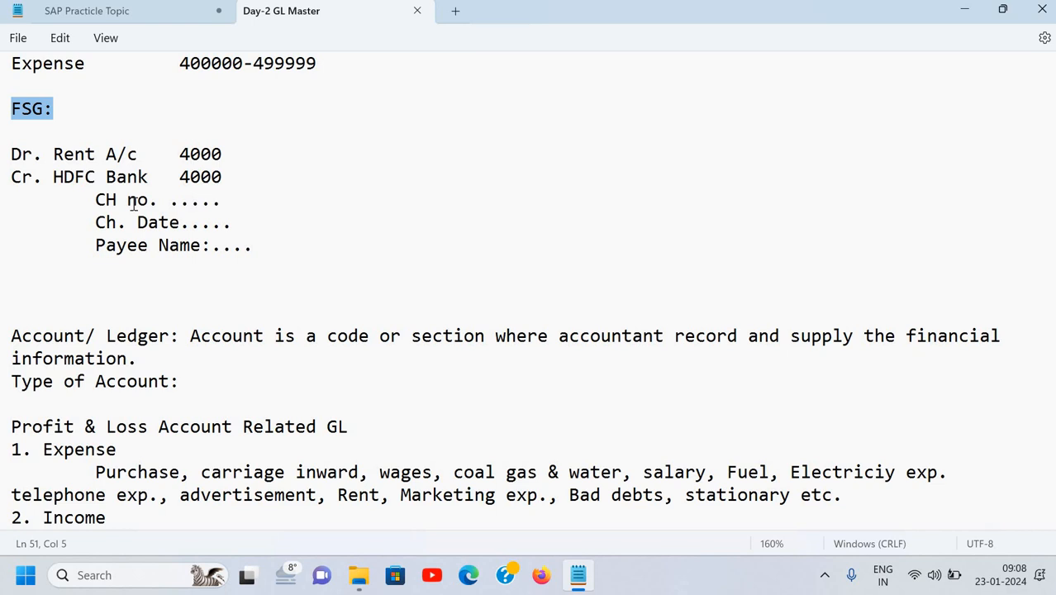
pyautogui.click(103, 144)
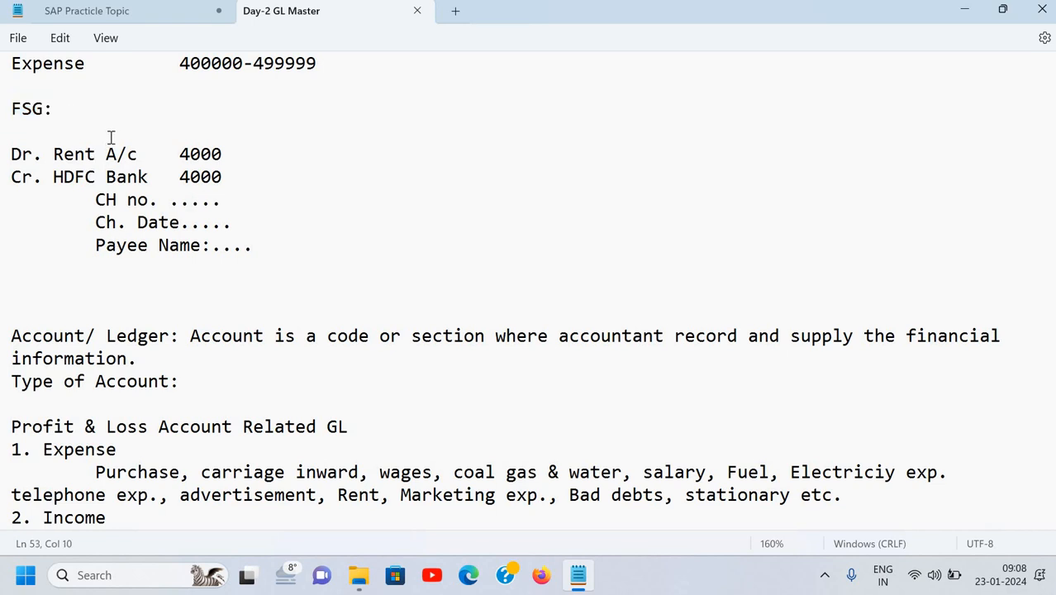
# Scroll through the expense, income, liability and asset account type lists.
pyautogui.scroll(-4, 173, 299)
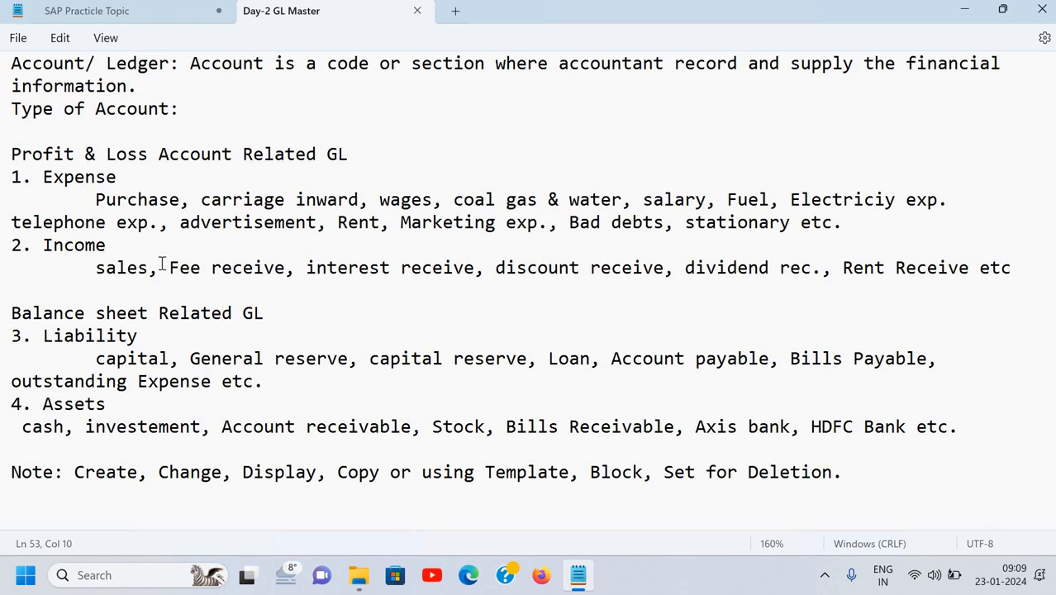
pyautogui.scroll(-1, 143, 144)
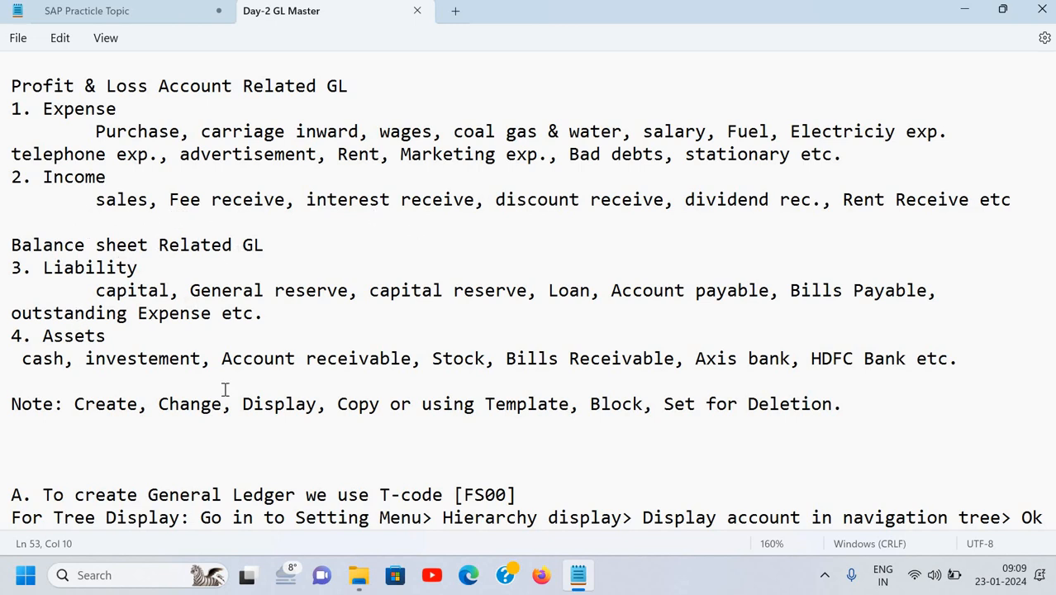
pyautogui.scroll(-2, 225, 389)
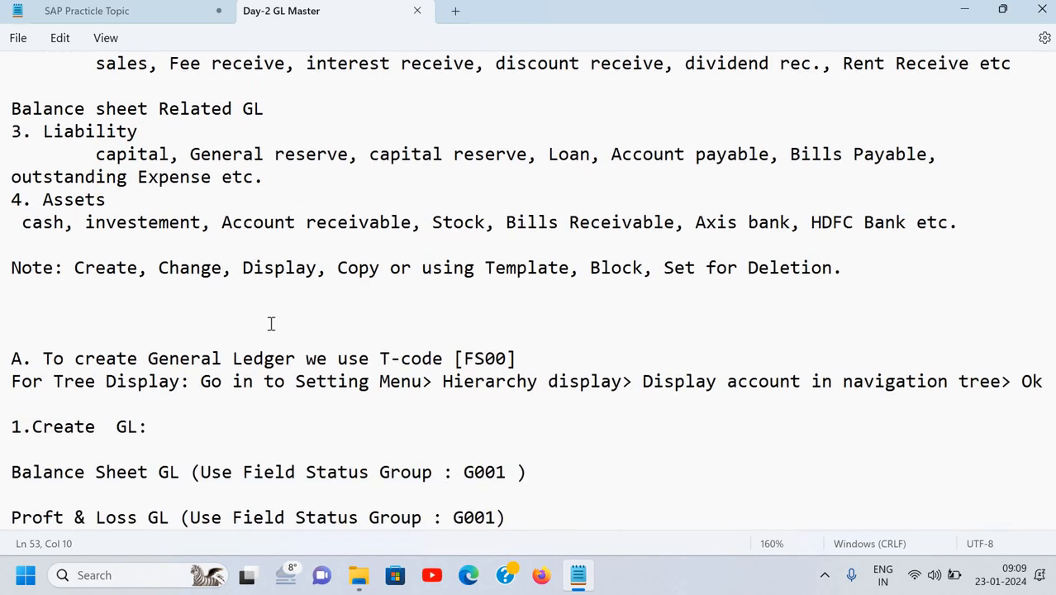
# Highlight [FS00] in the 'A. To create General Ledger' section, then show the desktop.
pyautogui.press('Down')
pyautogui.press('Down')
pyautogui.press('Down')
pyautogui.press('Down')
pyautogui.press('Down')
pyautogui.press('Down')
pyautogui.press('Down')
pyautogui.press('Down')
pyautogui.press('Down')
pyautogui.press('Down')
pyautogui.press('Down')
pyautogui.press('Down')
pyautogui.press('Down')
pyautogui.press('Down')
pyautogui.press('Down')
pyautogui.press('Down')
pyautogui.press('Down')
pyautogui.press('Down')
pyautogui.press('Down')
pyautogui.press('Down')
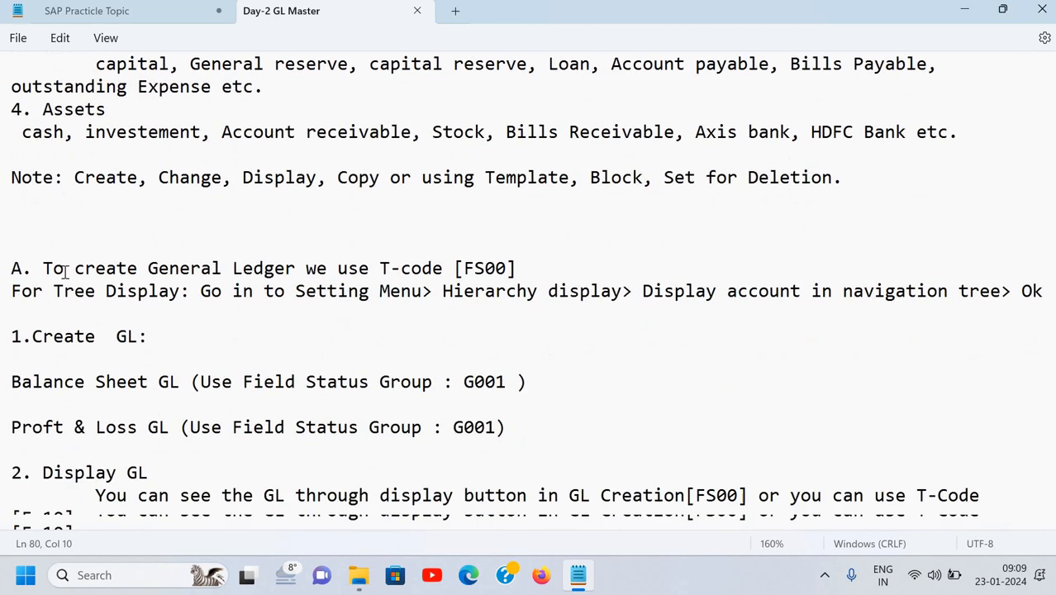
pyautogui.click(47, 223)
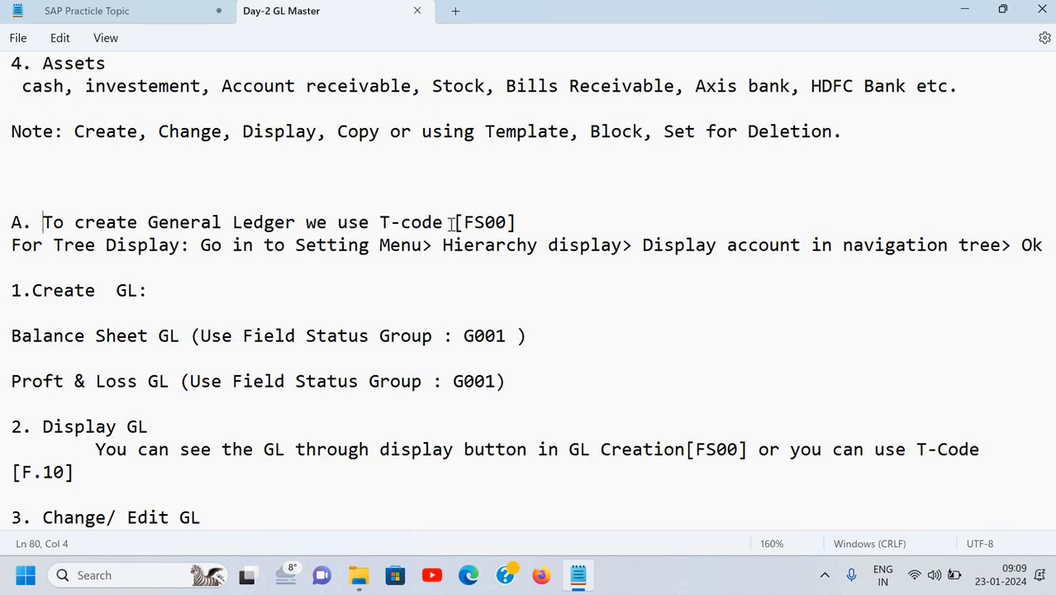
pyautogui.moveTo(453, 223); pyautogui.dragTo(519, 223)
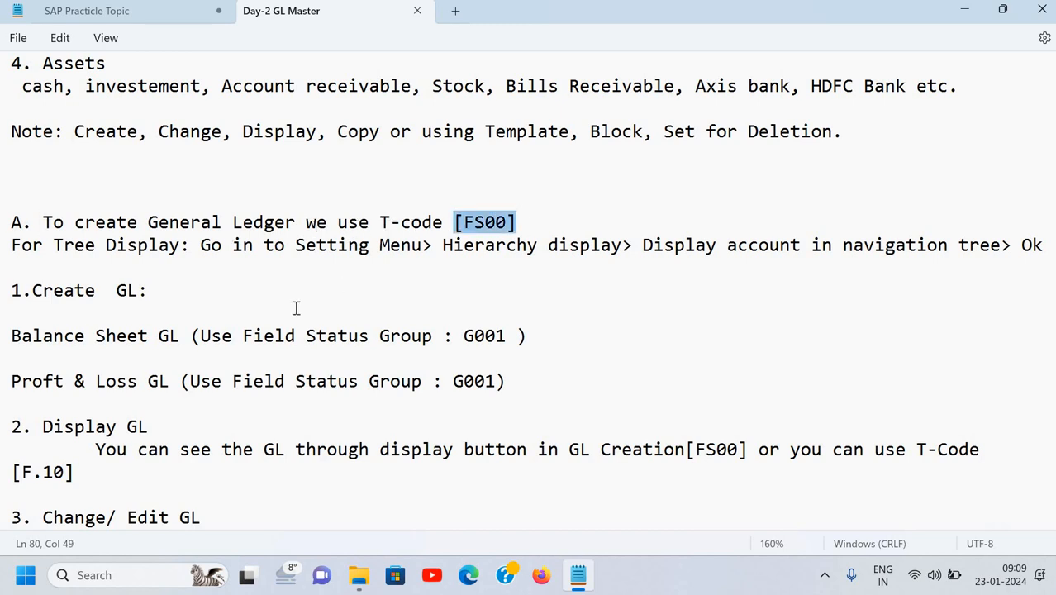
pyautogui.scroll(-3, 296, 308)
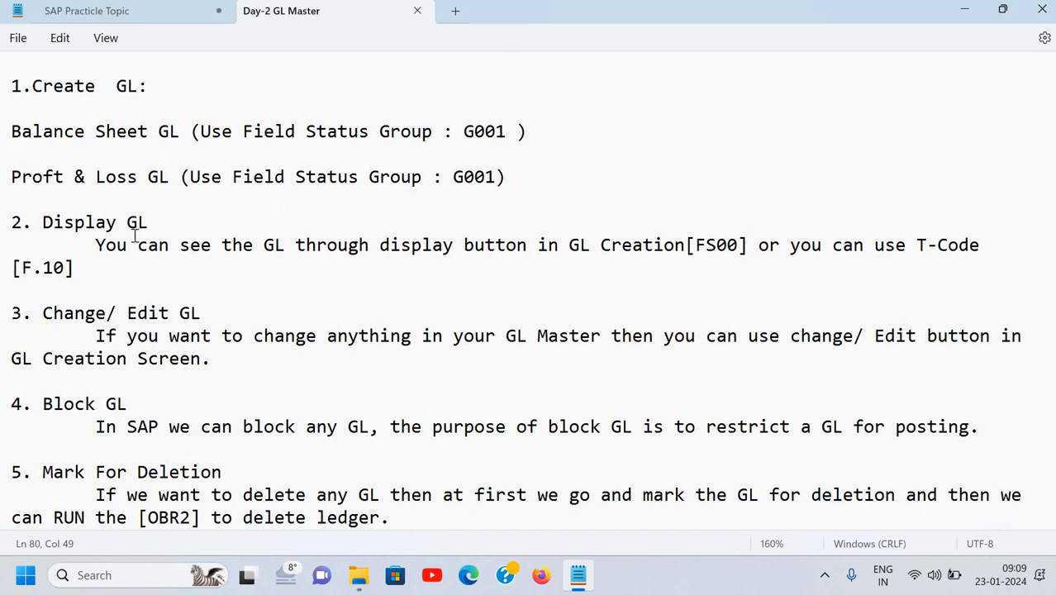
pyautogui.scroll(-2, 134, 234)
pyautogui.scroll(3, 130, 223)
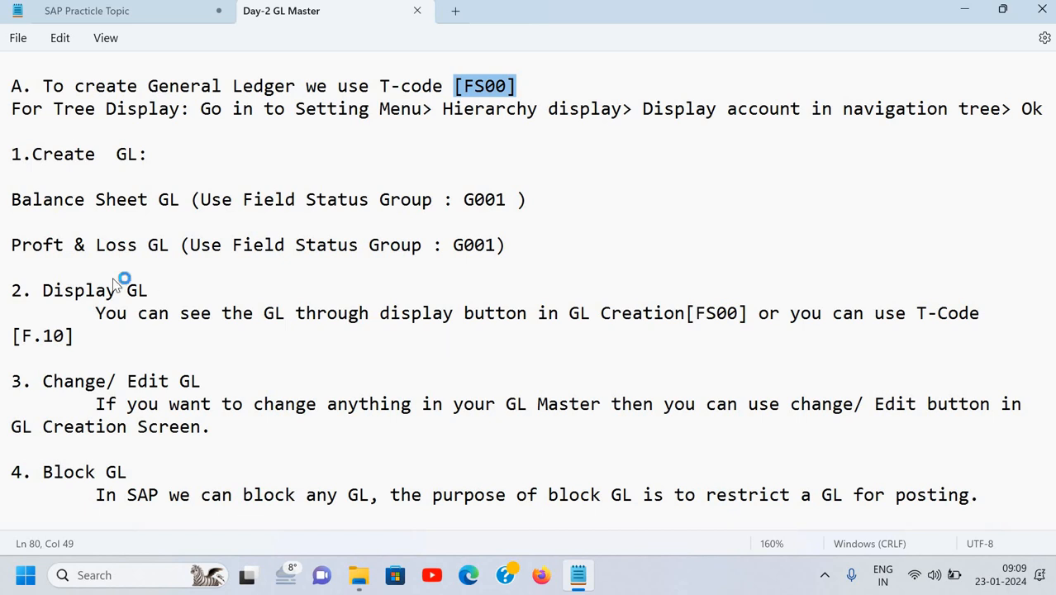
pyautogui.press('super+d')
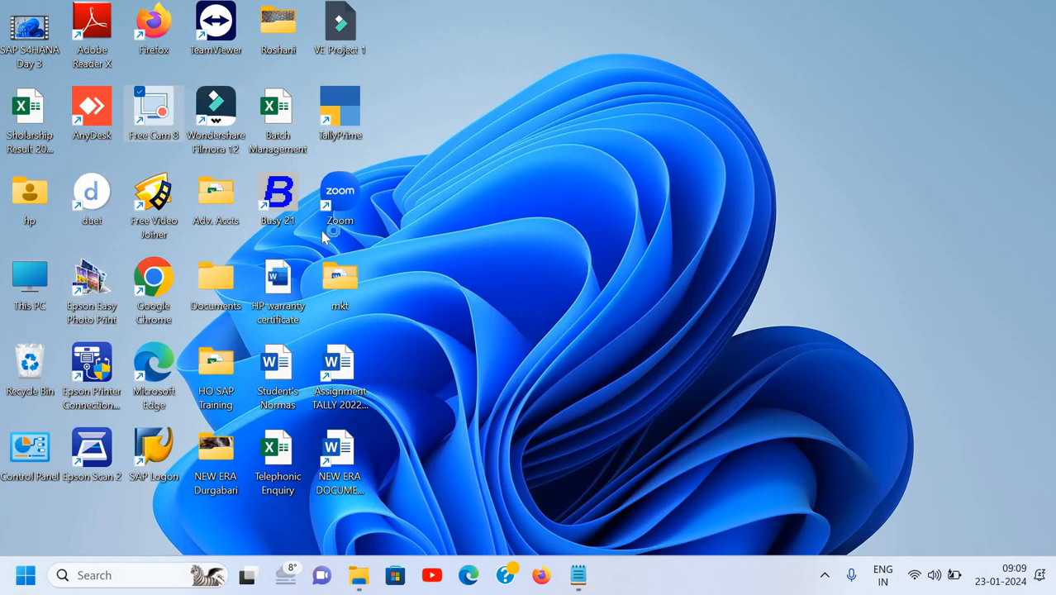
# Launch SAP Logon and log on to EDU_HANA client 500 with the user id and password.
pyautogui.doubleClick(144, 457)
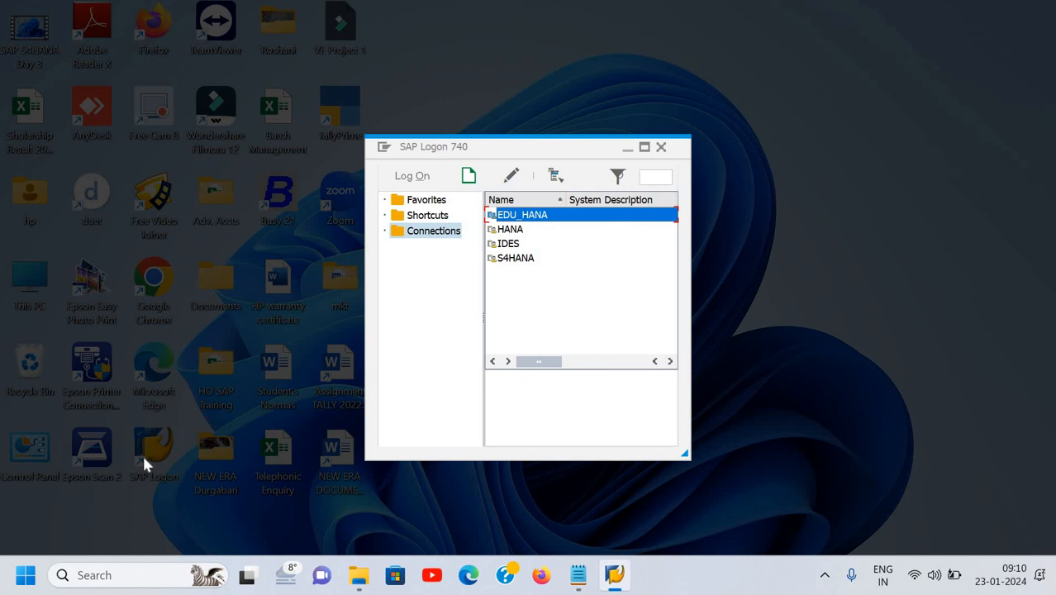
pyautogui.press('Return')
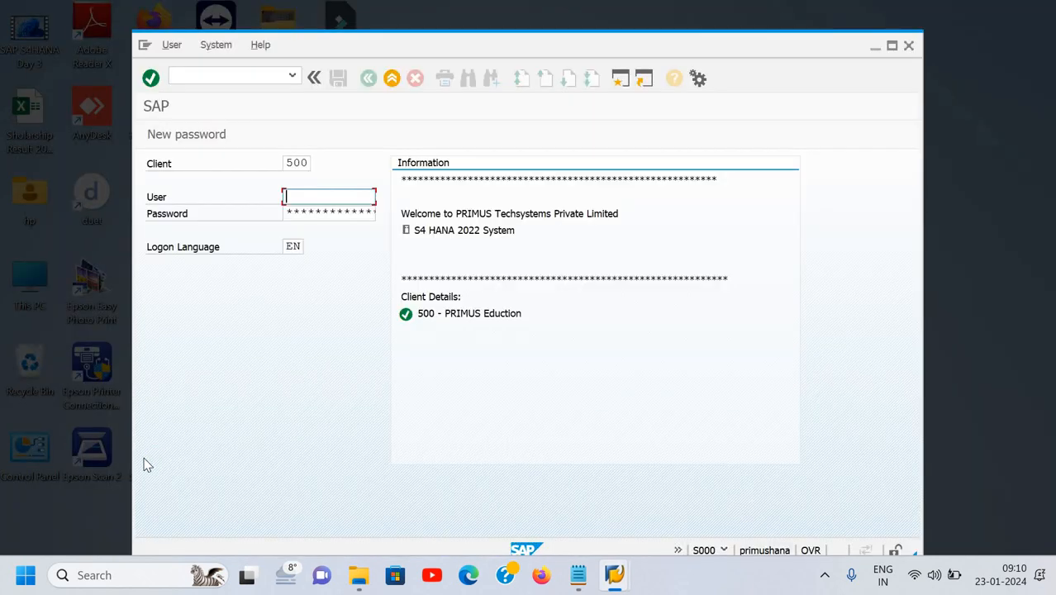
pyautogui.write('n')
pyautogui.press('Down')
pyautogui.press('Return')
pyautogui.press('Tab')
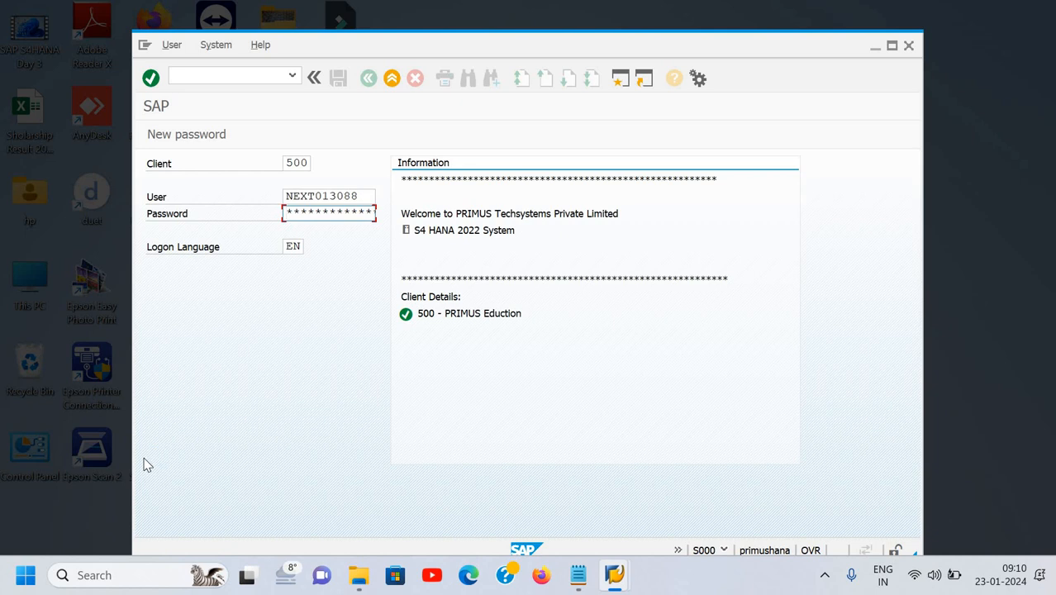
pyautogui.press('Return')
pyautogui.write('*******')
pyautogui.press('Return')
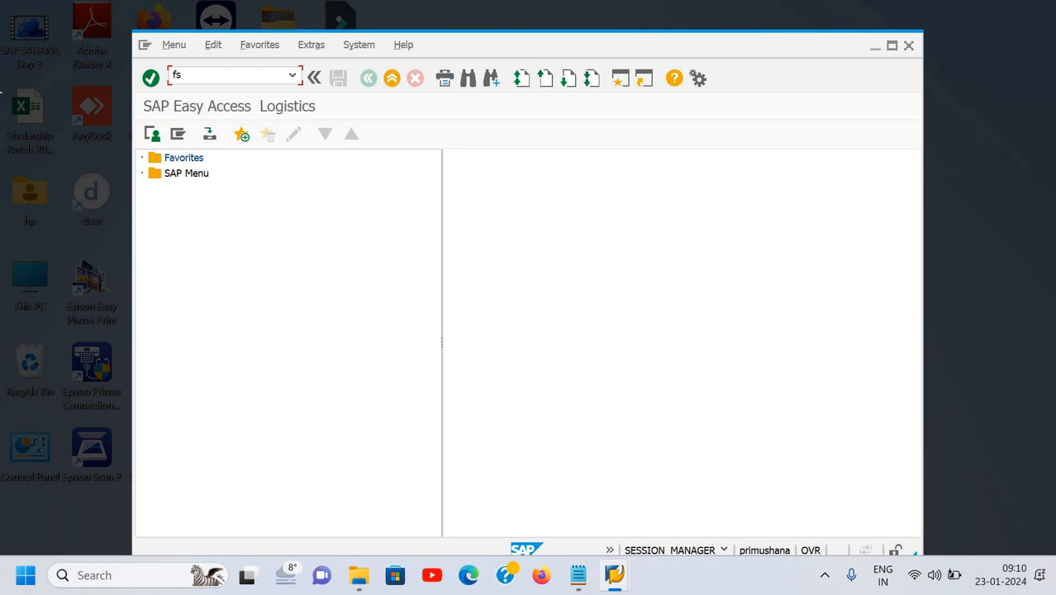
# Run FS00 and list the company code ICAX G/L accounts matching the account keyword.
pyautogui.write('fs00')
pyautogui.press('Return')
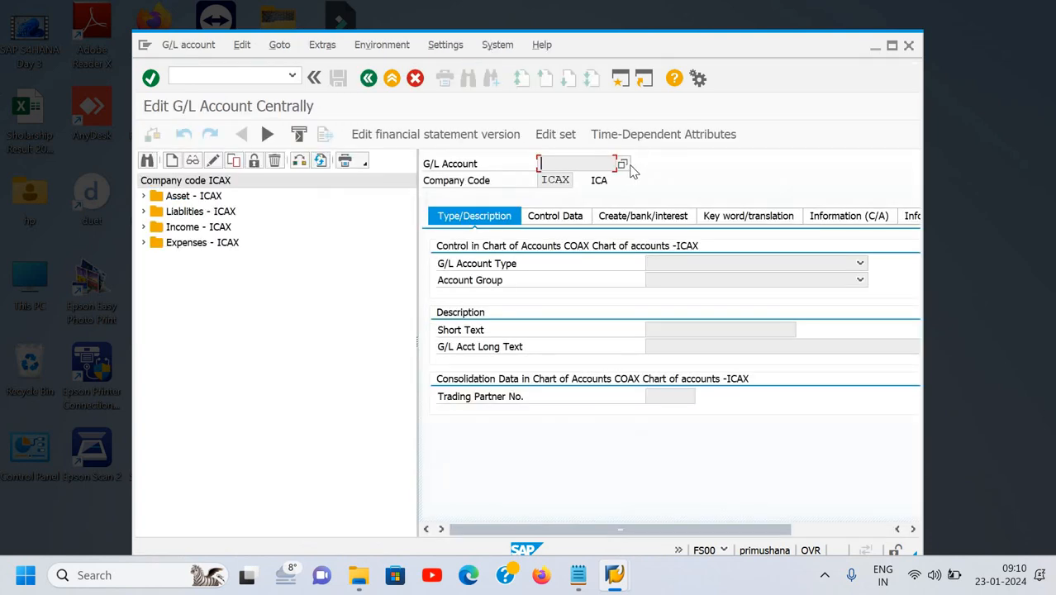
pyautogui.click(624, 165)
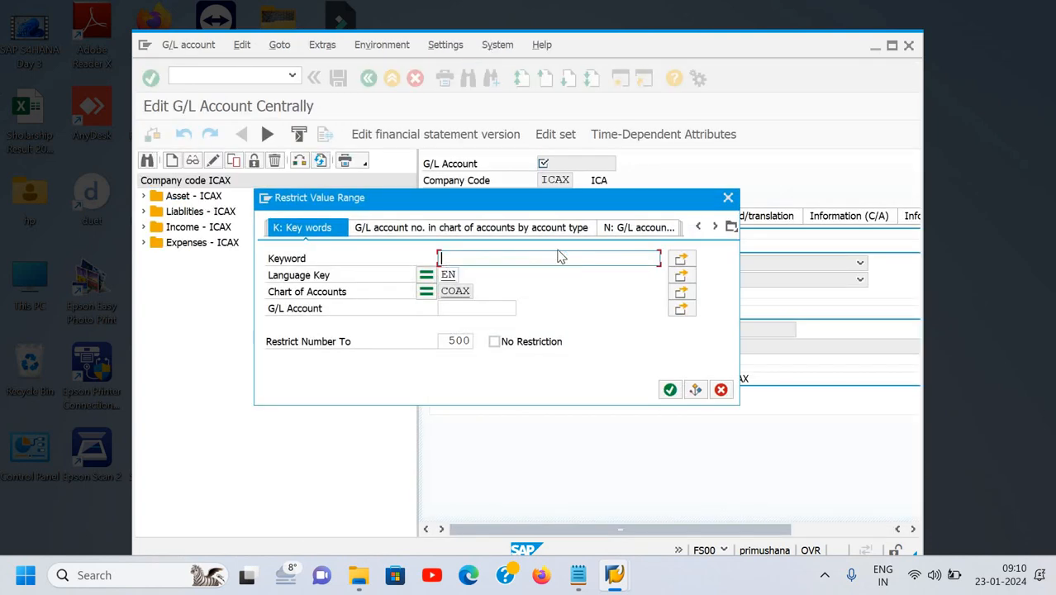
pyautogui.write('aman879')
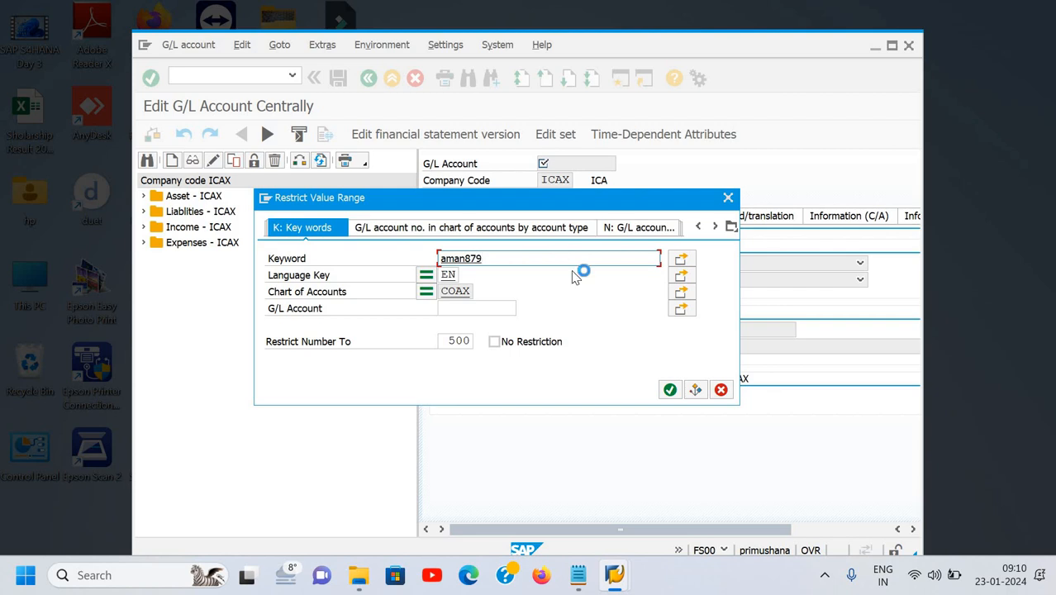
pyautogui.write('5')
pyautogui.click(670, 390)
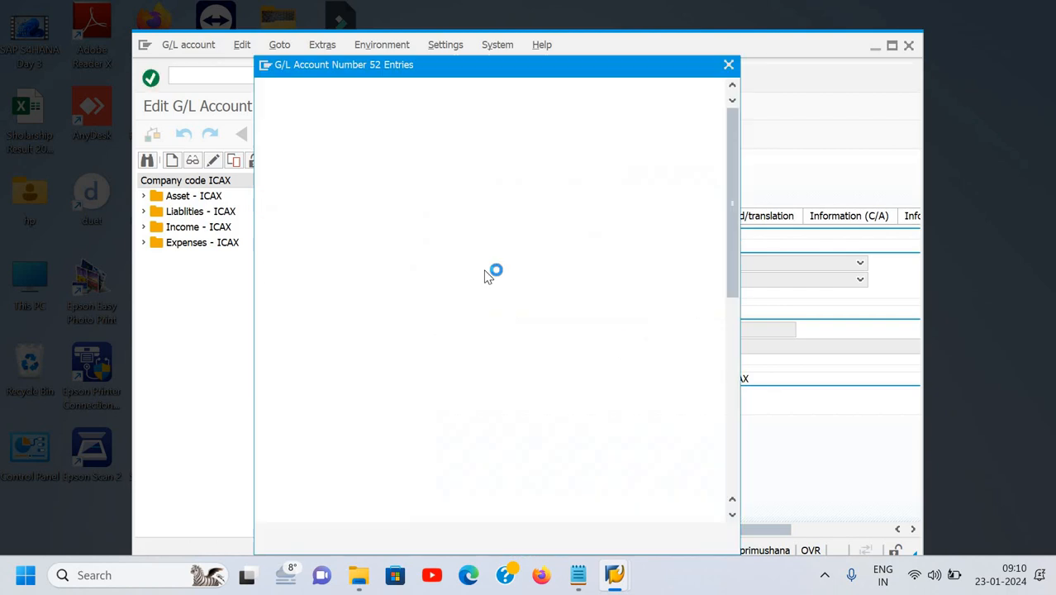
pyautogui.scroll(-4, 439, 252)
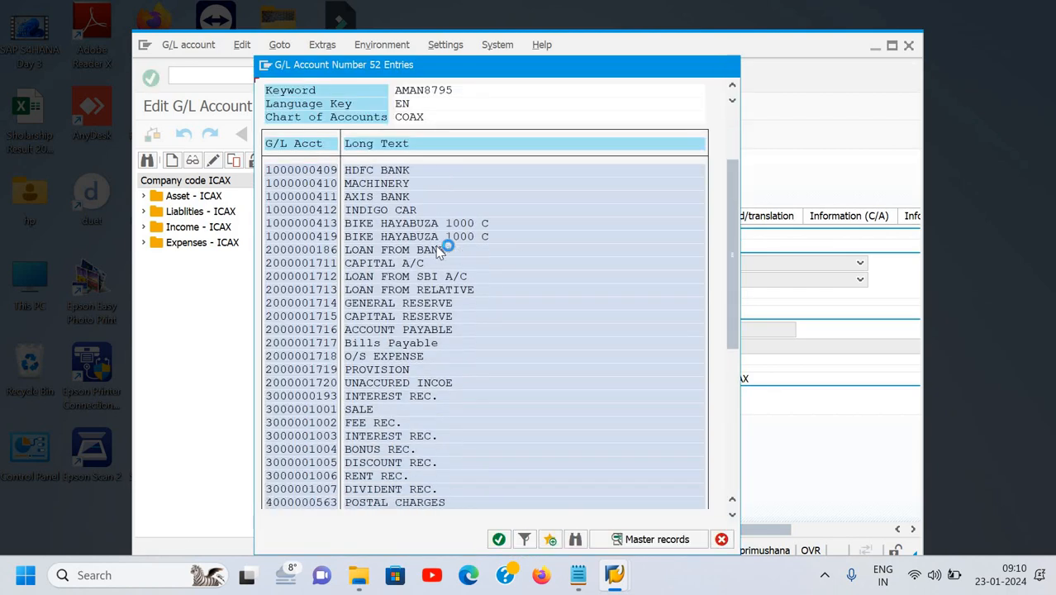
pyautogui.scroll(-2, 439, 252)
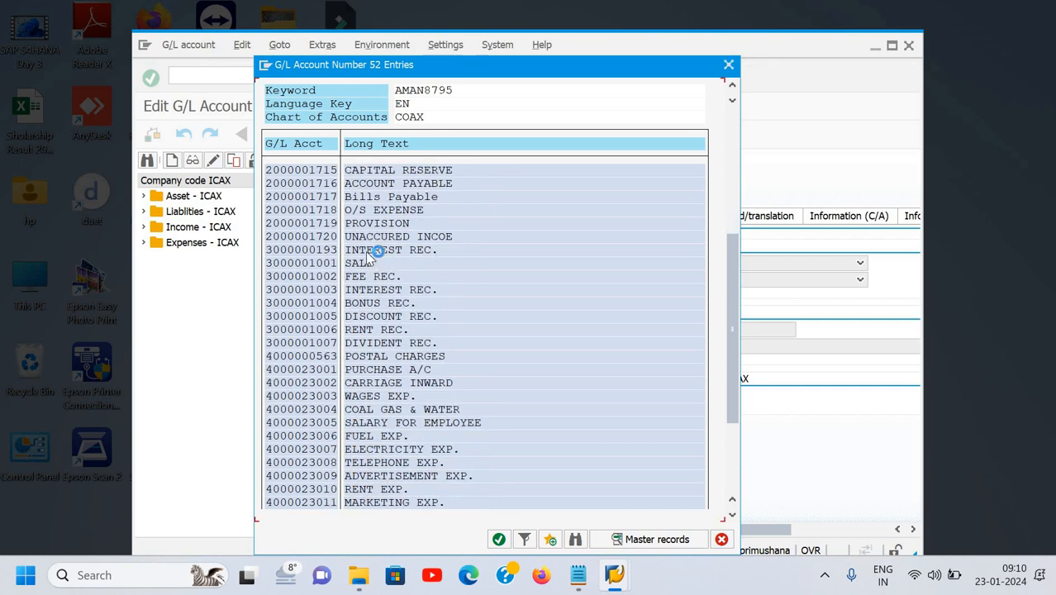
pyautogui.click(367, 251)
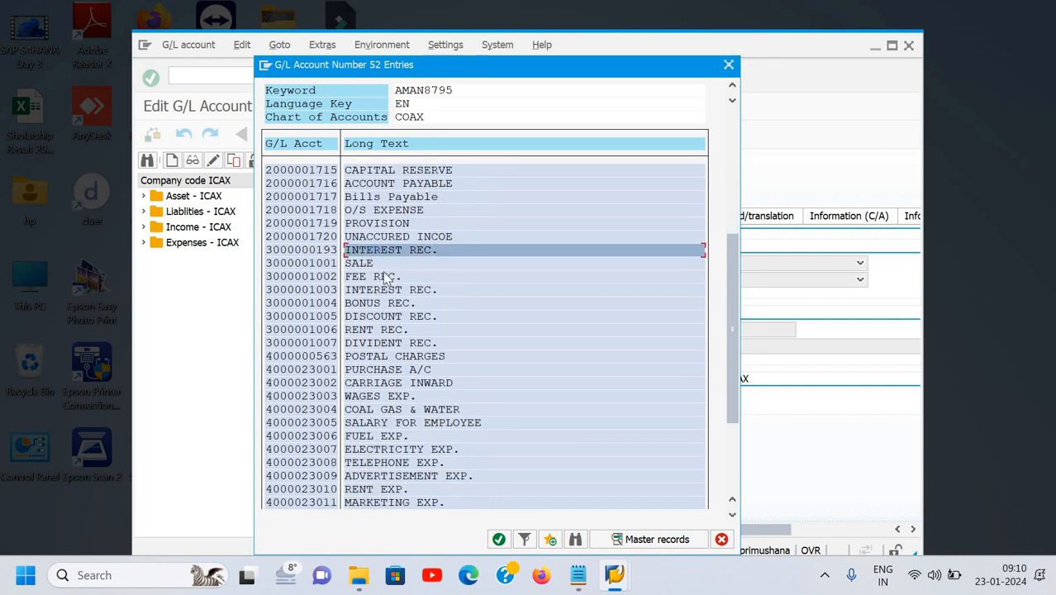
pyautogui.scroll(5, 389, 340)
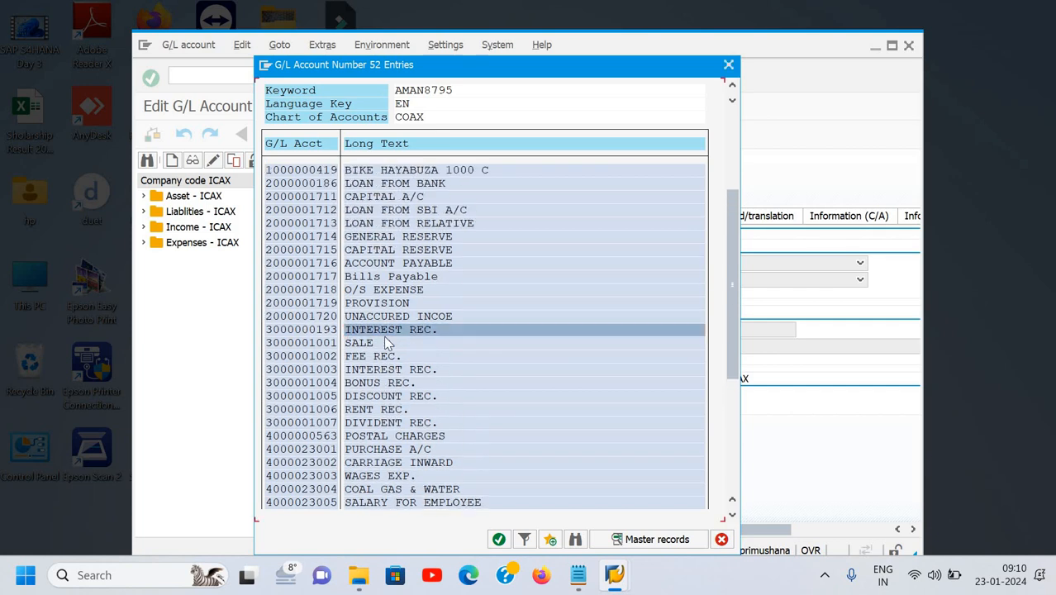
pyautogui.scroll(2, 388, 339)
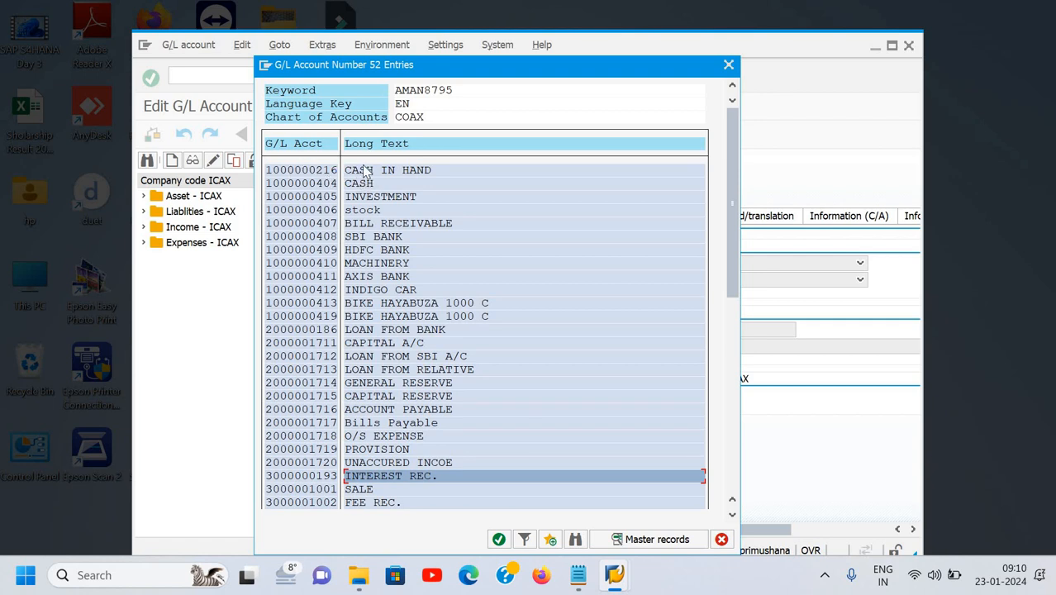
pyautogui.click(364, 169)
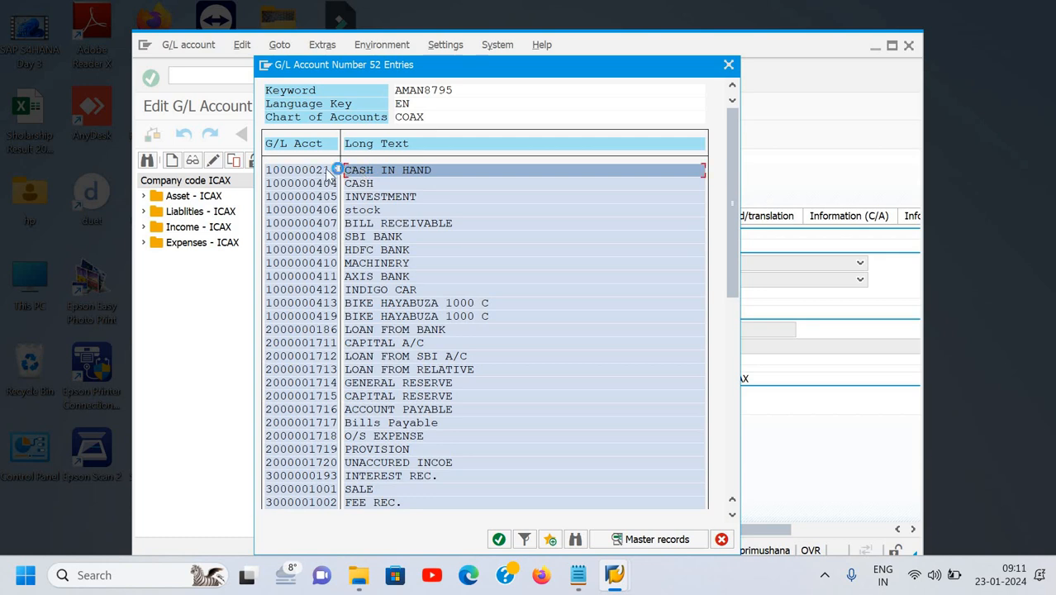
pyautogui.press('Left')
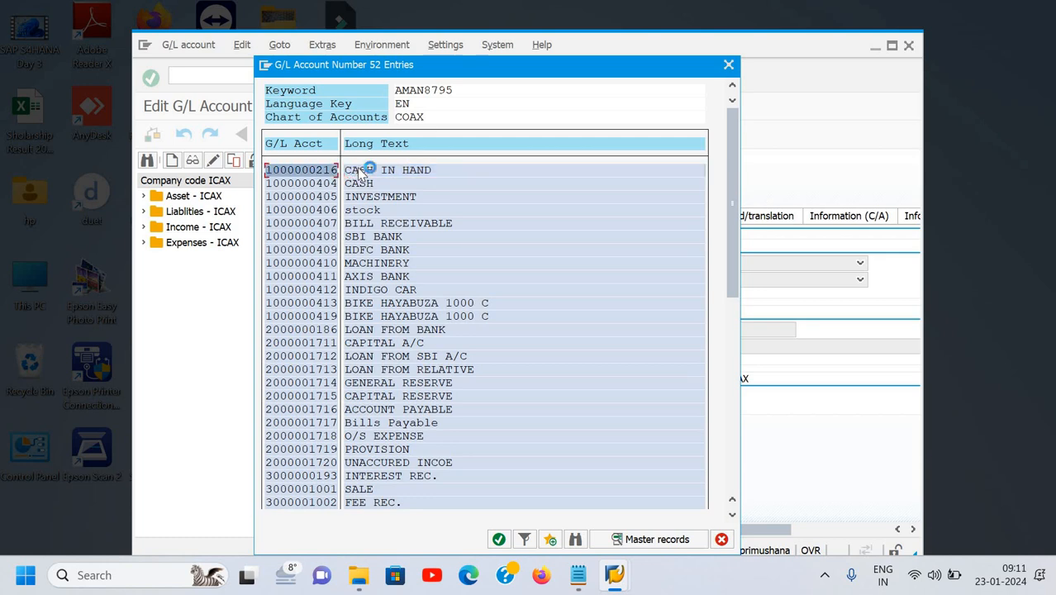
pyautogui.hotkey('ctrl', 'y')
pyautogui.moveTo(355, 156); pyautogui.dragTo(342, 160)
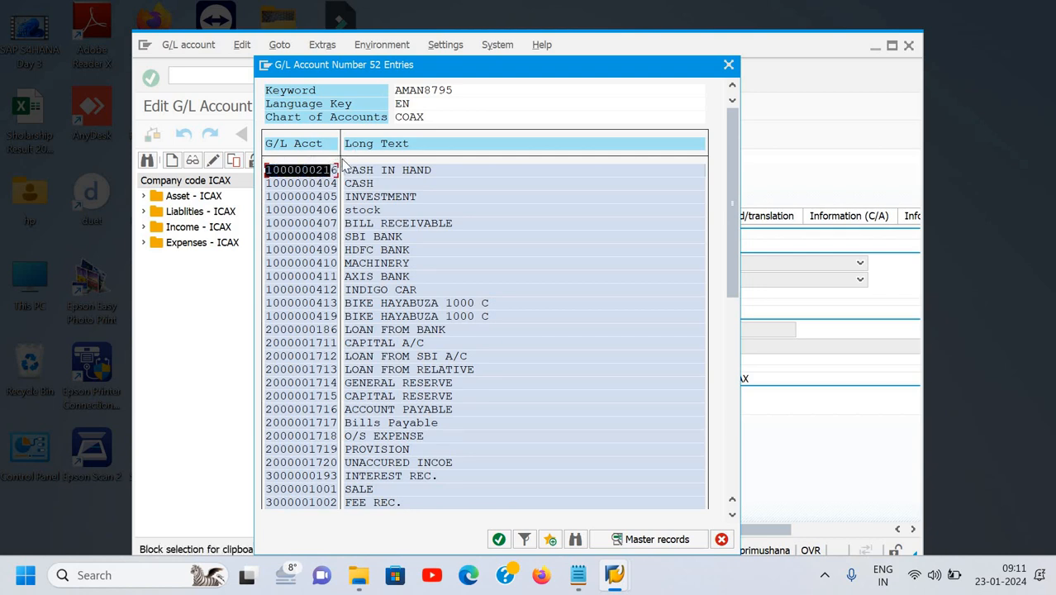
pyautogui.hotkey('ctrl', 'c')
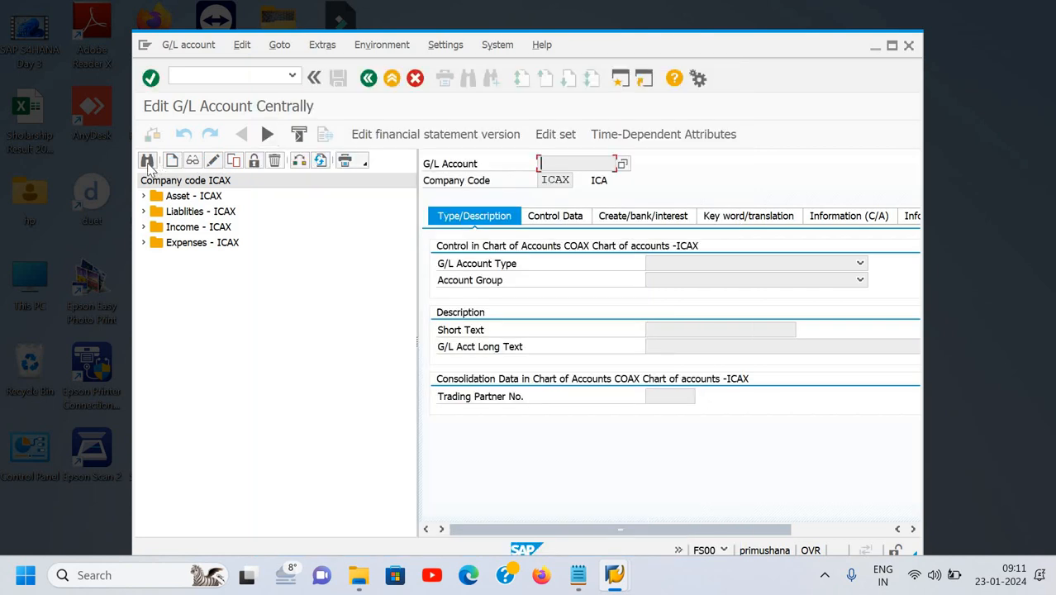
pyautogui.click(148, 163)
pyautogui.hotkey('ctrl', 'v')
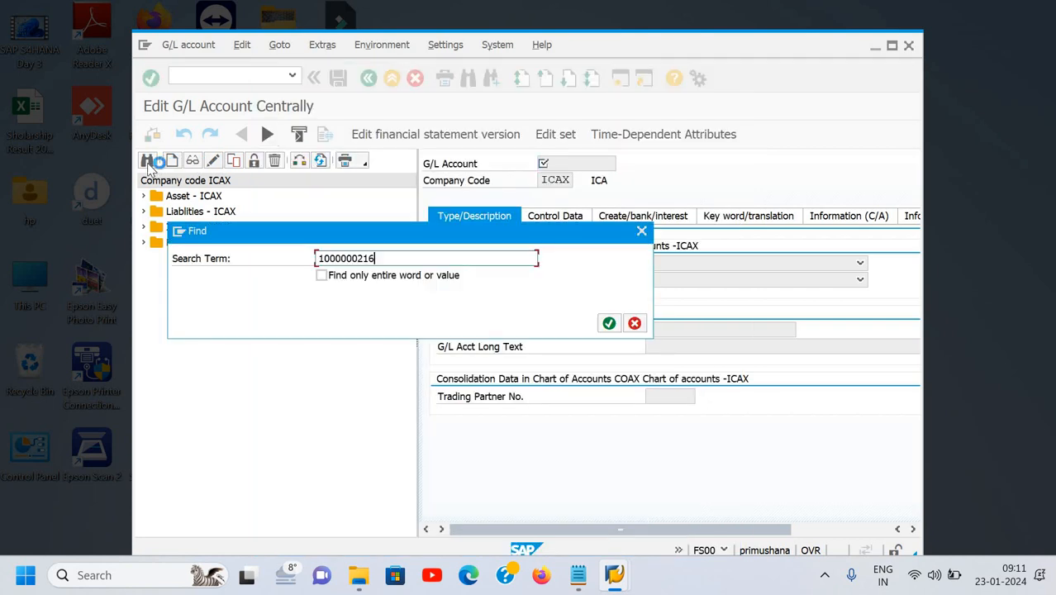
pyautogui.click(642, 233)
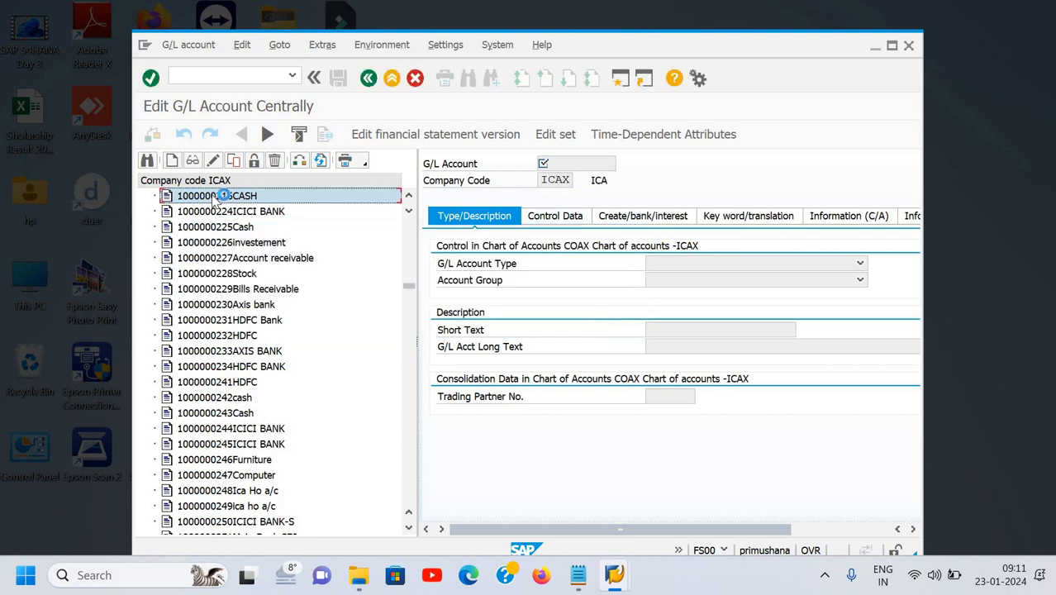
pyautogui.rightClick(215, 200)
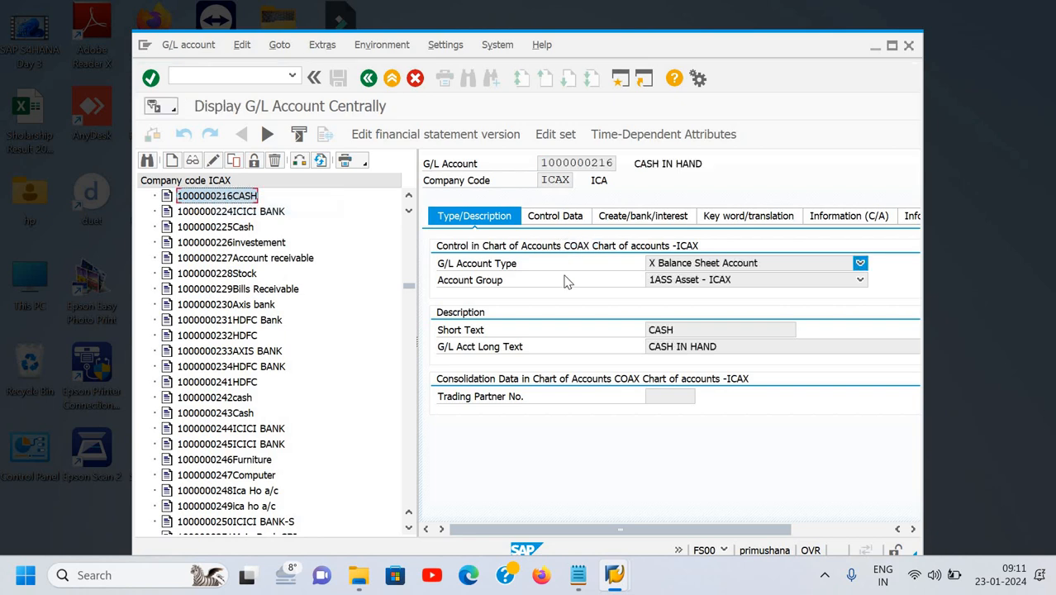
pyautogui.click(572, 221)
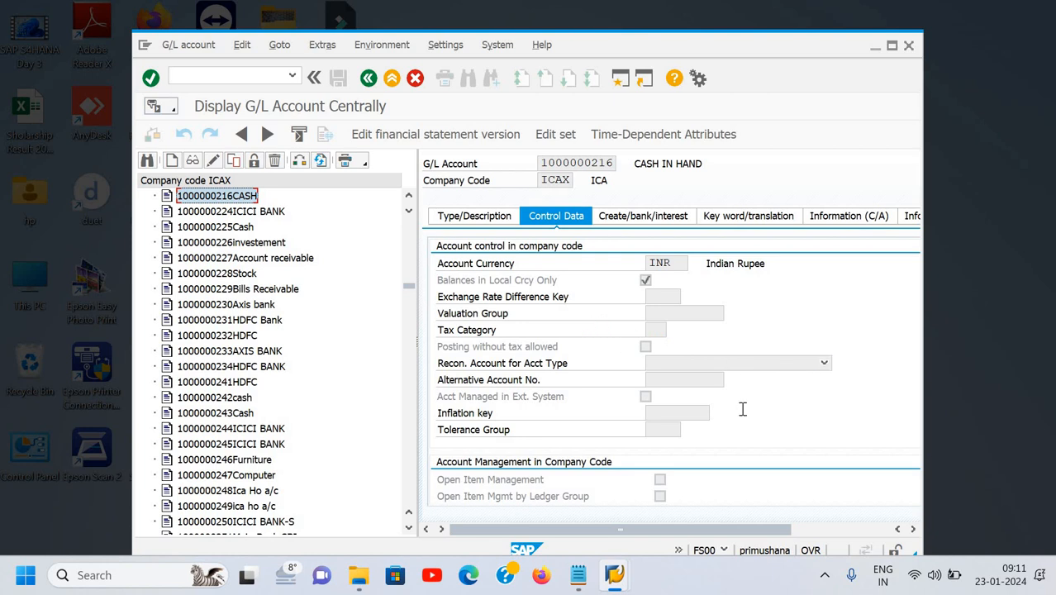
pyautogui.hscroll(1, 743, 409)
pyautogui.hscroll(1, 743, 409)
pyautogui.hscroll(-2, 743, 409)
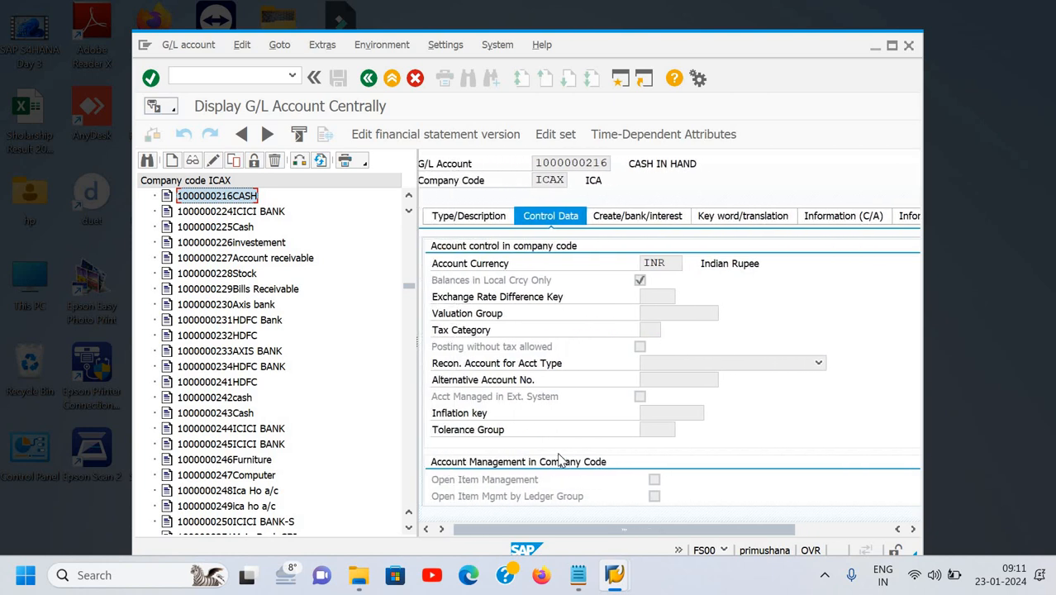
# Maximize the window and review the creation/bank, keyword, creation info and company-code information tabs.
pyautogui.click(891, 45)
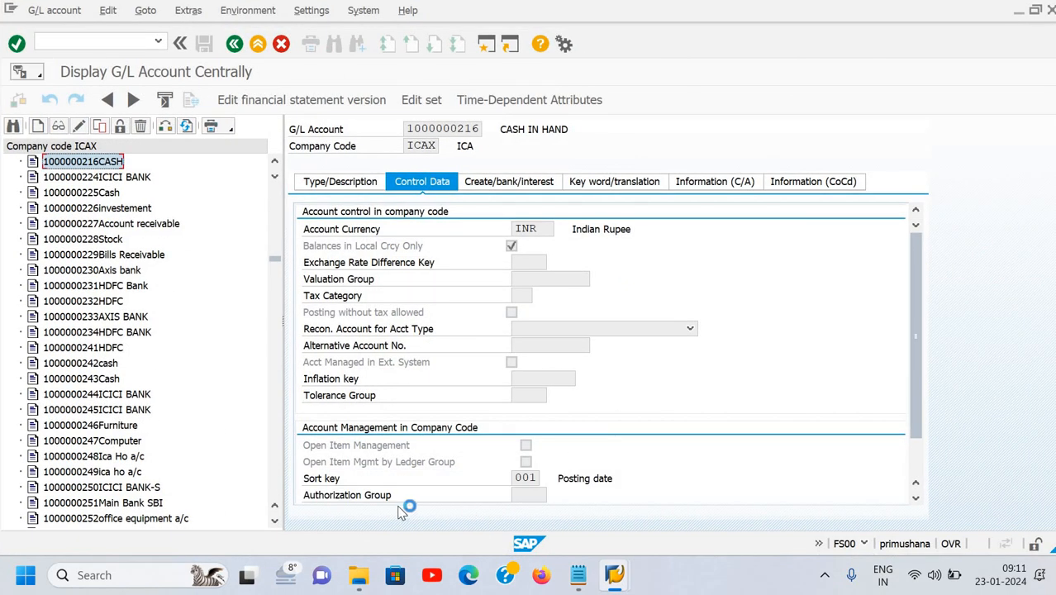
pyautogui.click(527, 184)
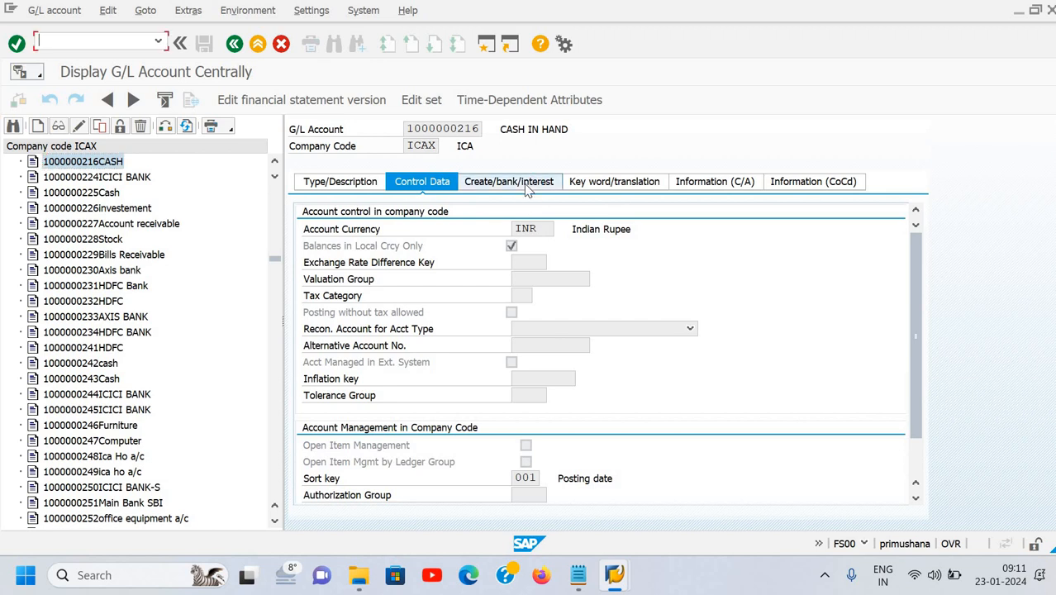
pyautogui.click(622, 181)
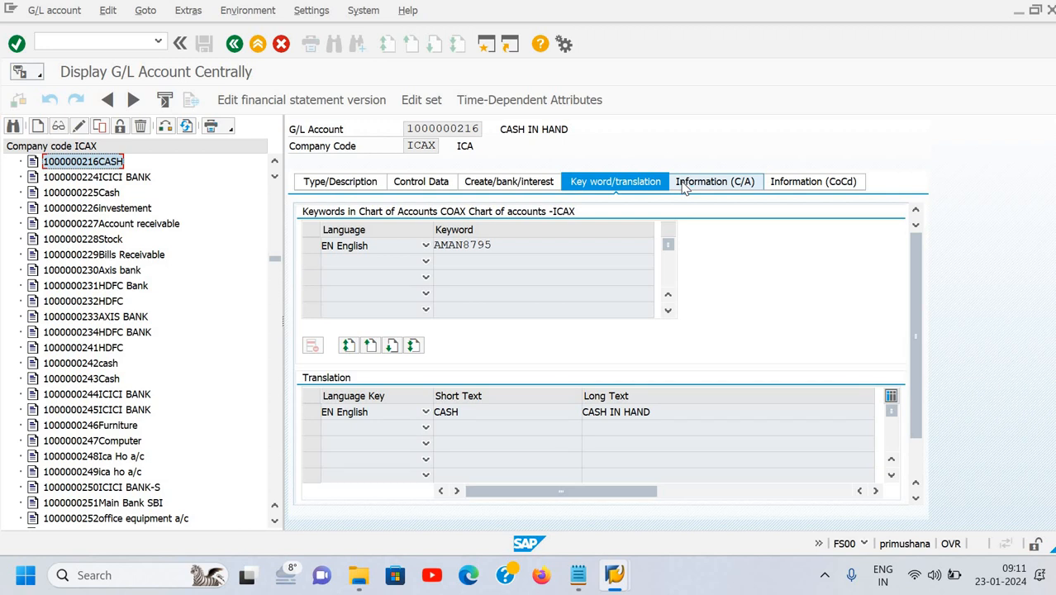
pyautogui.click(688, 183)
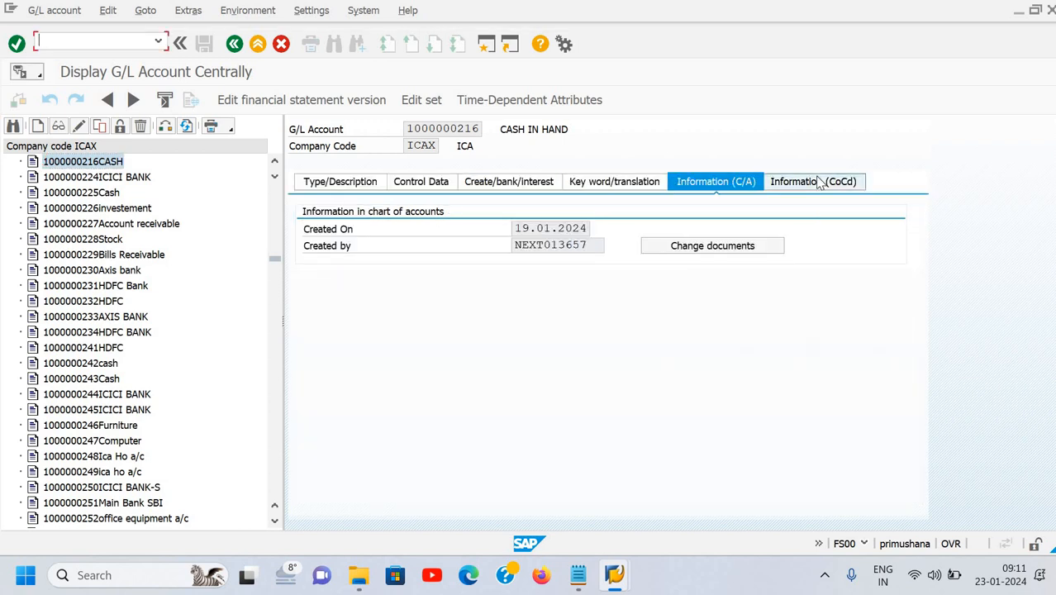
pyautogui.click(780, 182)
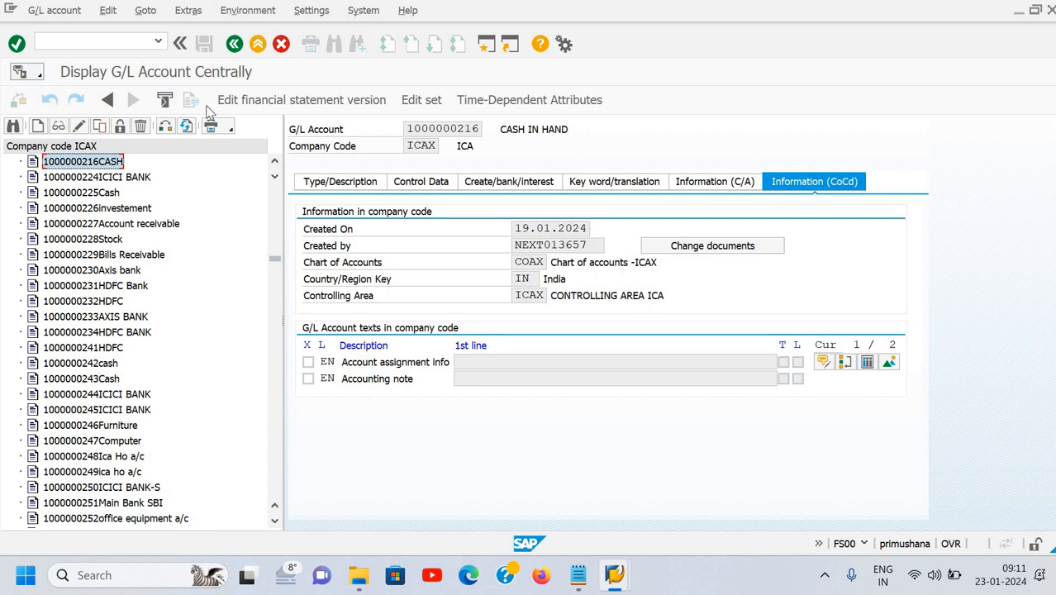
pyautogui.click(127, 178)
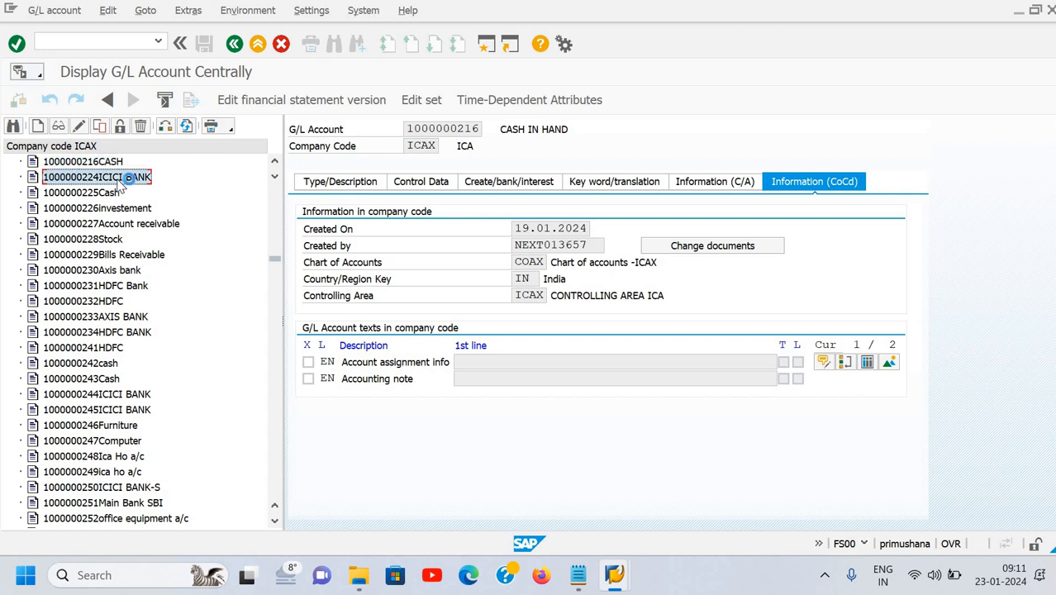
pyautogui.rightClick(120, 180)
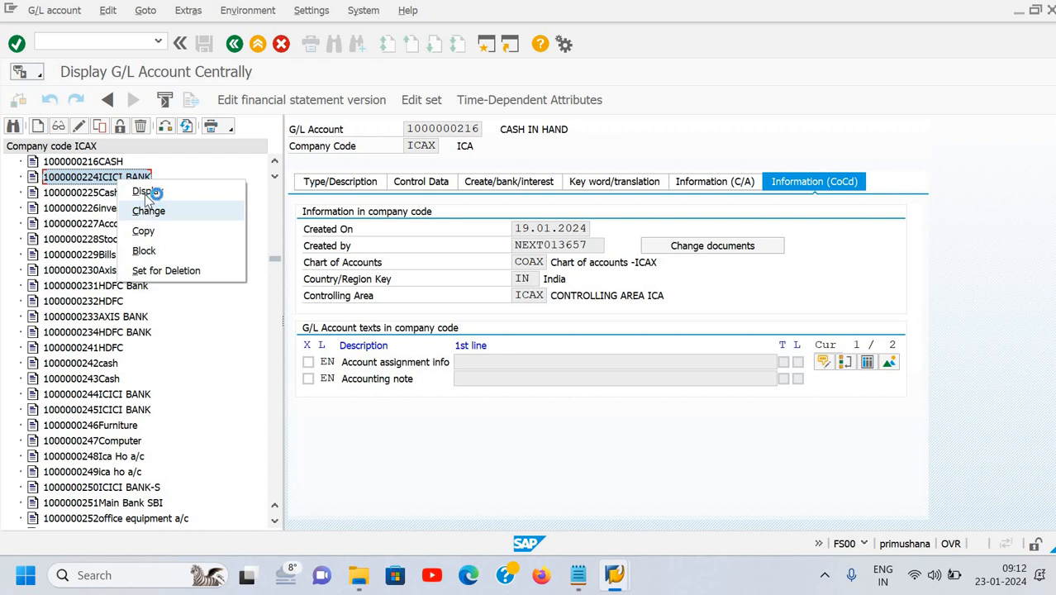
pyautogui.click(148, 192)
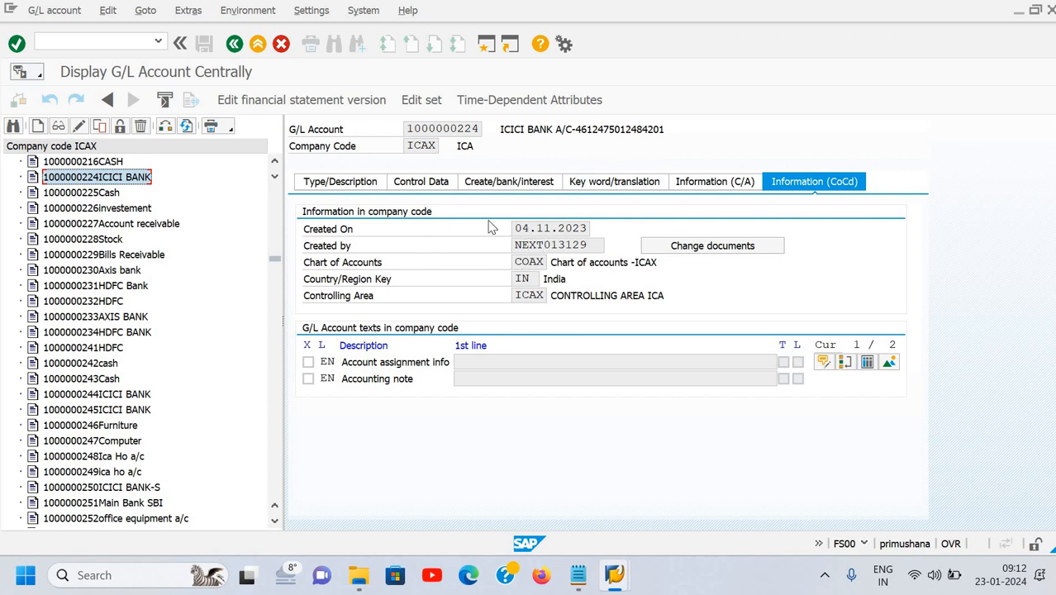
pyautogui.click(370, 185)
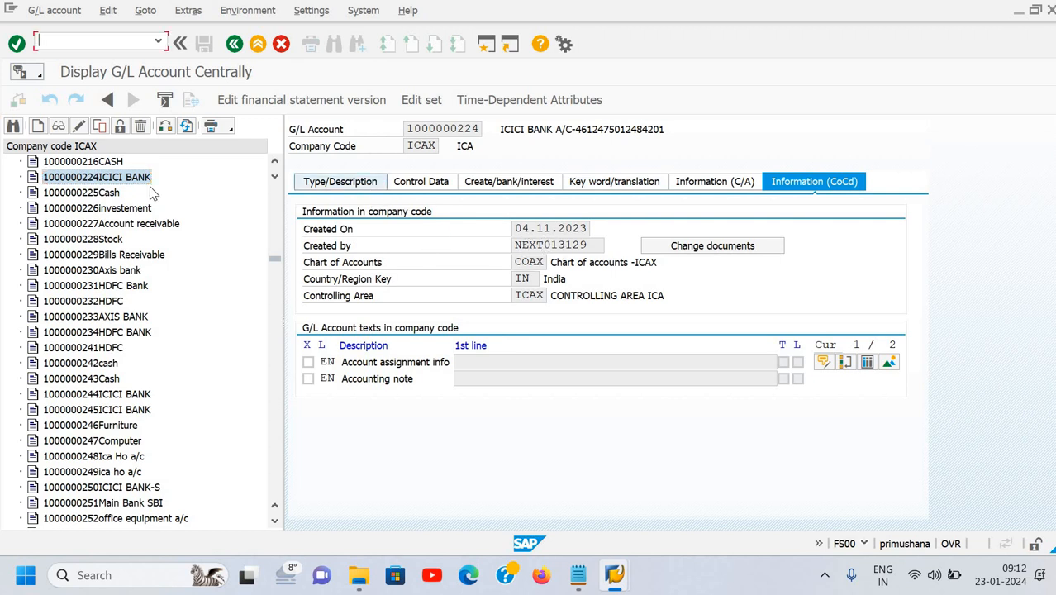
pyautogui.click(487, 131)
pyautogui.click(488, 130)
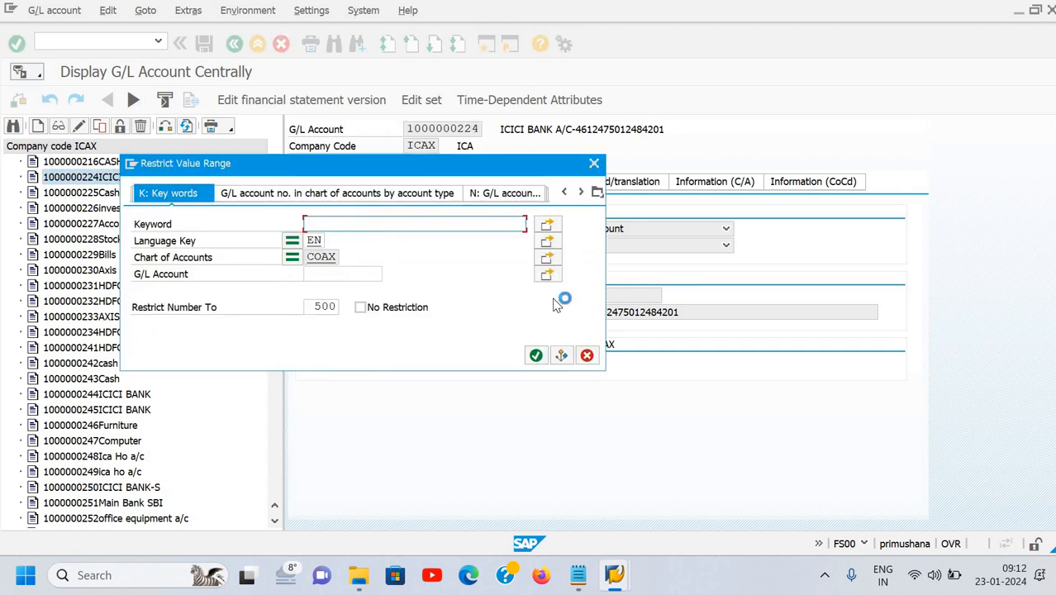
pyautogui.write('aman')
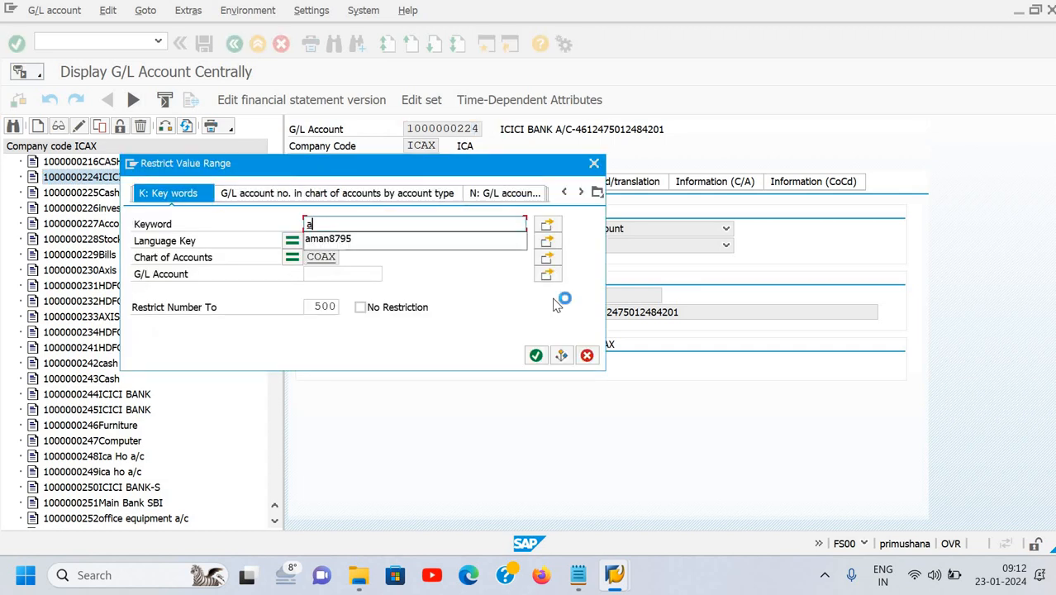
pyautogui.click(512, 247)
pyautogui.click(535, 356)
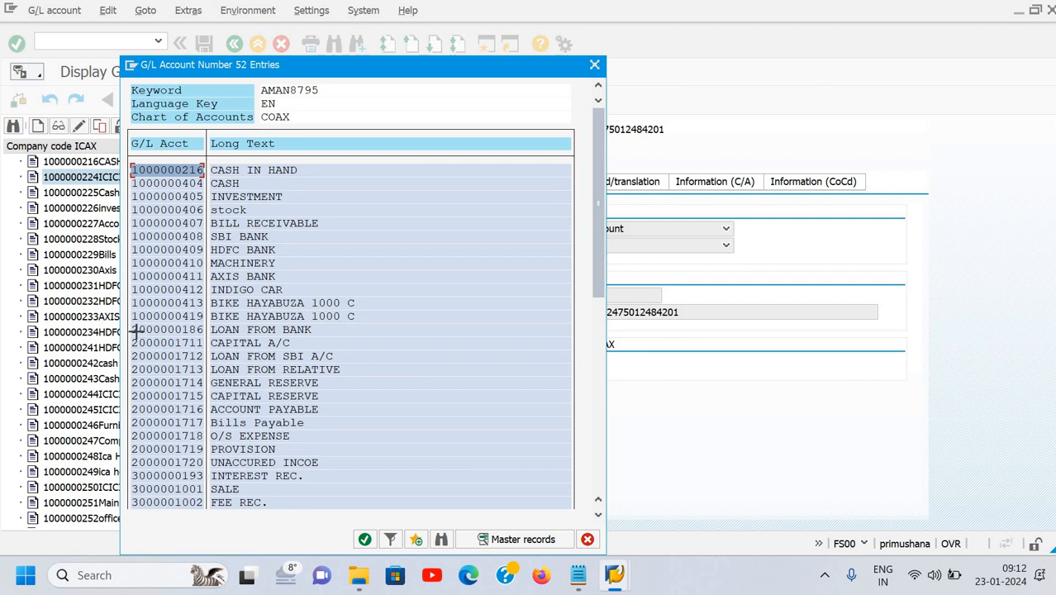
pyautogui.moveTo(132, 312); pyautogui.dragTo(214, 329)
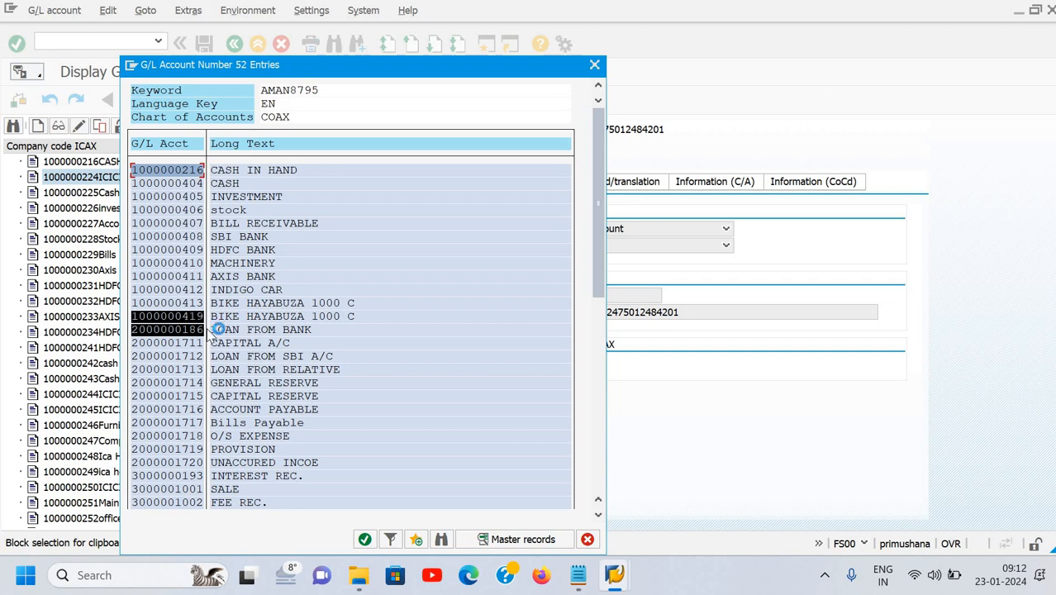
pyautogui.hotkey('ctrl', 'c')
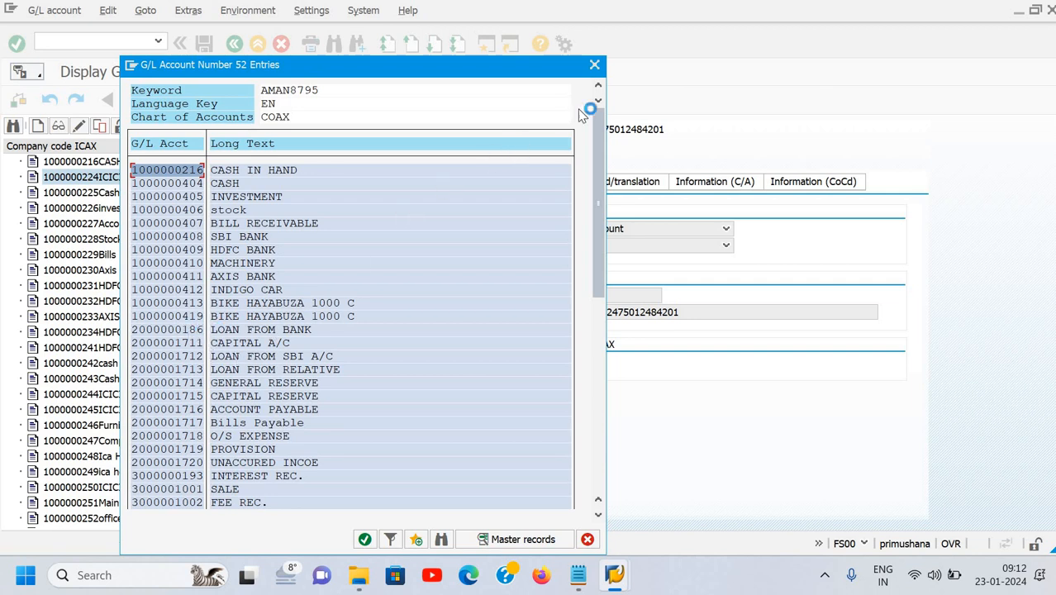
pyautogui.press('Escape')
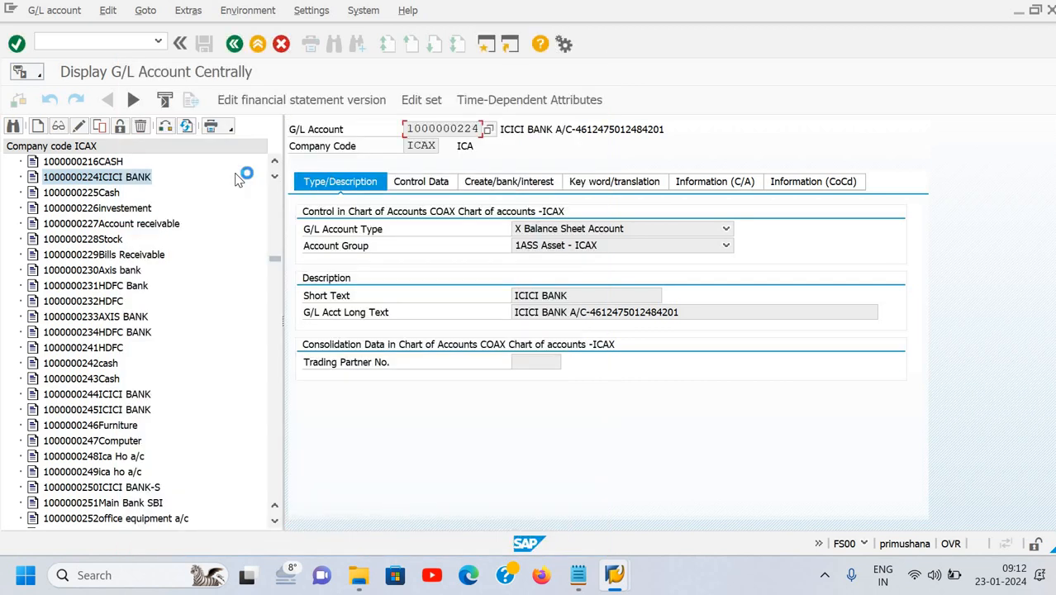
pyautogui.click(13, 127)
pyautogui.press('Tab')
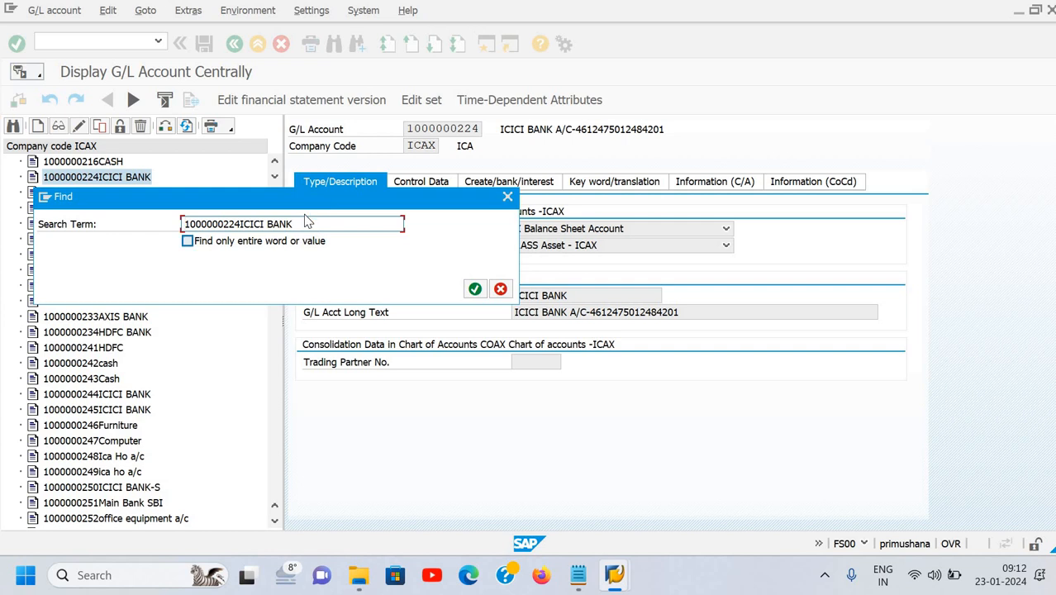
pyautogui.press('End')
pyautogui.hotkey('shift', 'Home')
pyautogui.write('1000000419')
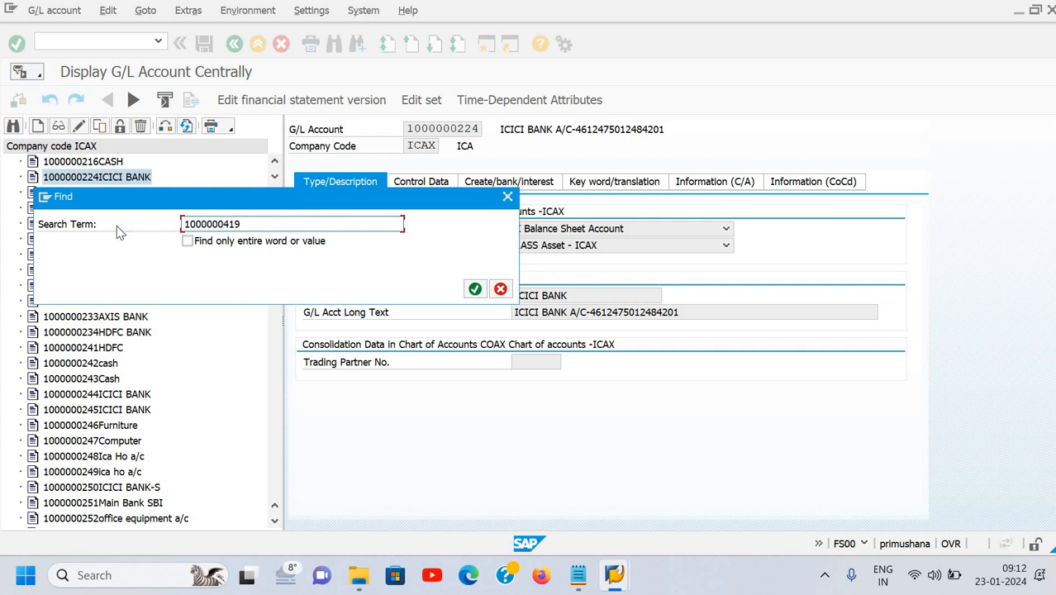
pyautogui.press('BackSpace')
pyautogui.press('BackSpace')
pyautogui.press('BackSpace')
pyautogui.write('186')
pyautogui.click(185, 224)
pyautogui.write('2')
pyautogui.click(475, 290)
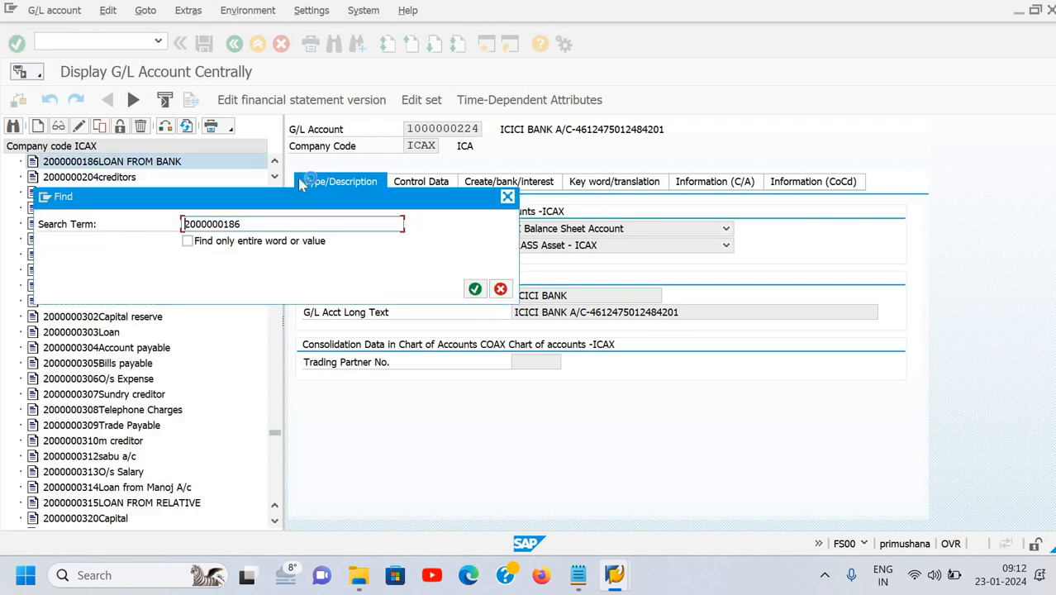
pyautogui.click(165, 163)
# Display LOAN FROM BANK and review its control data, creation/bank/interest and keyword tabs.
pyautogui.rightClick(167, 163)
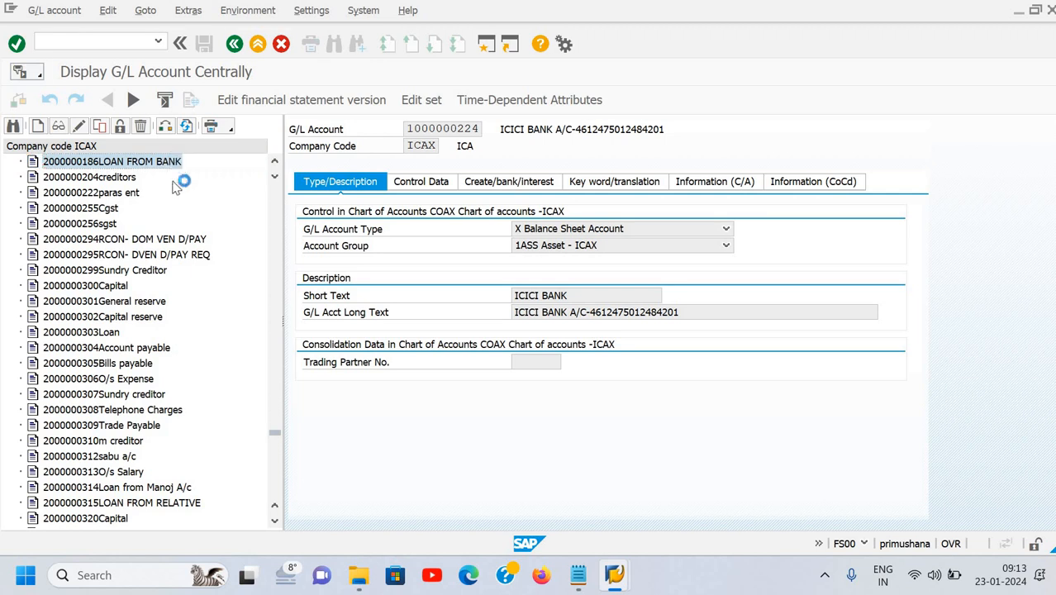
pyautogui.click(192, 170)
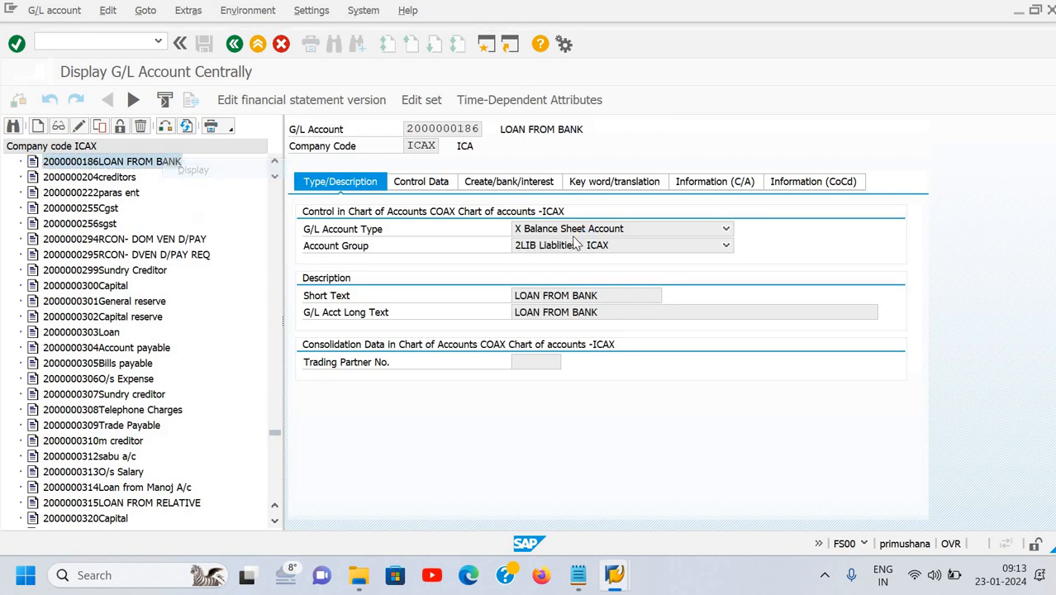
pyautogui.click(434, 183)
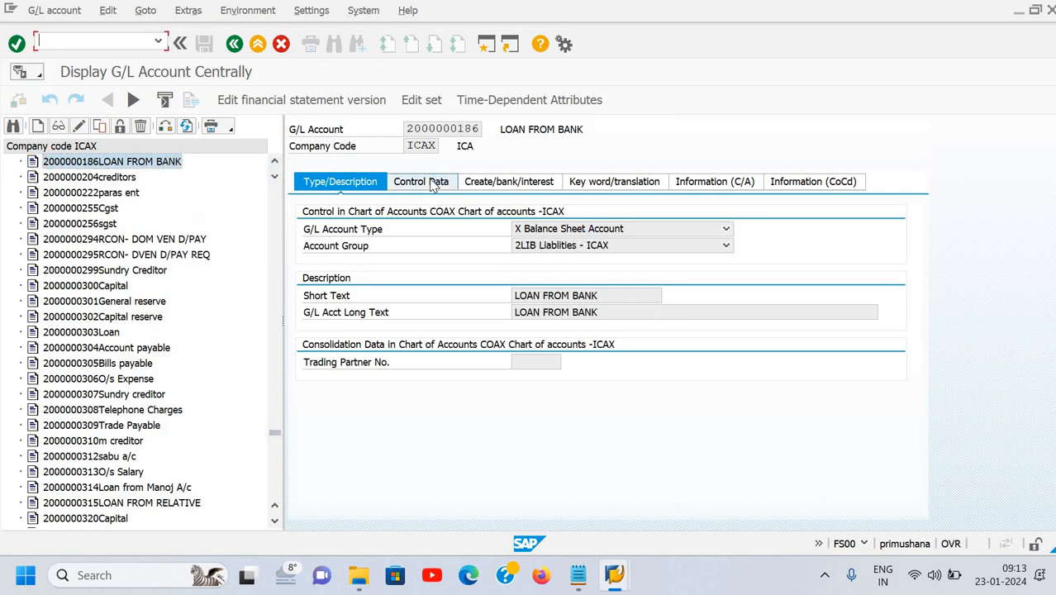
pyautogui.click(506, 185)
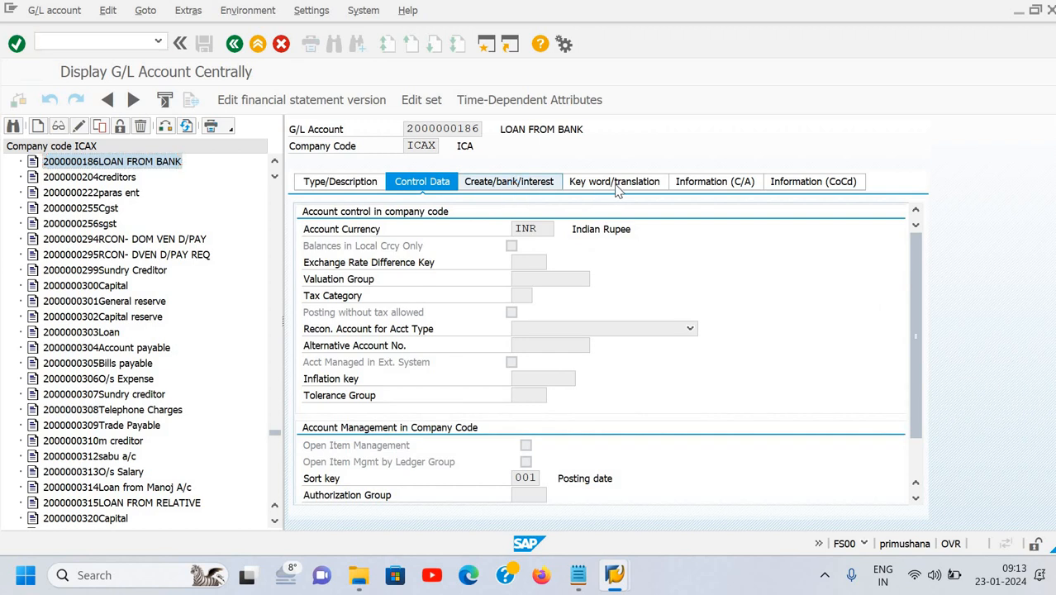
pyautogui.click(622, 191)
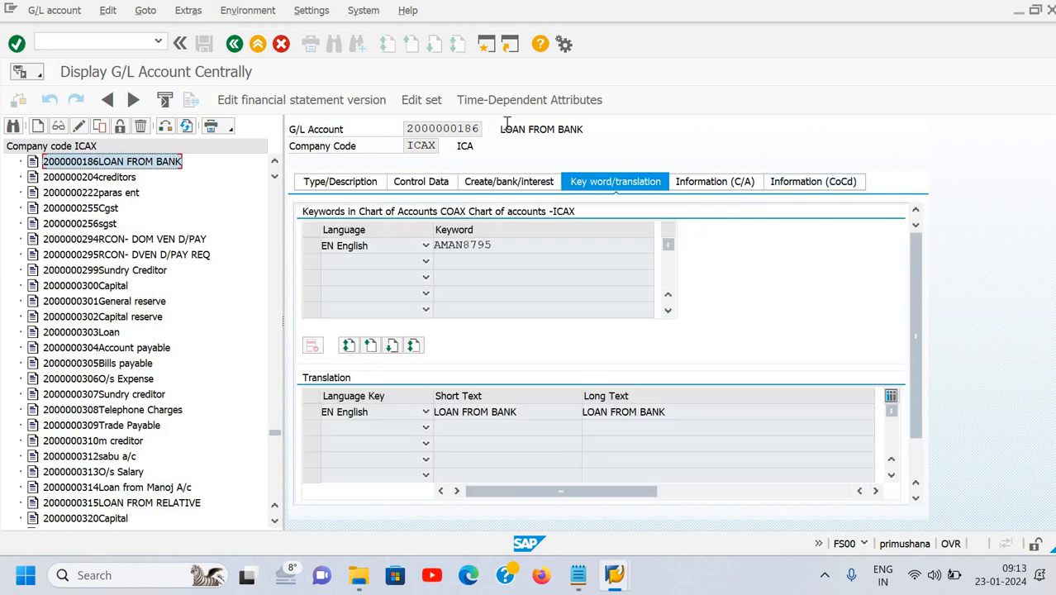
pyautogui.click(484, 132)
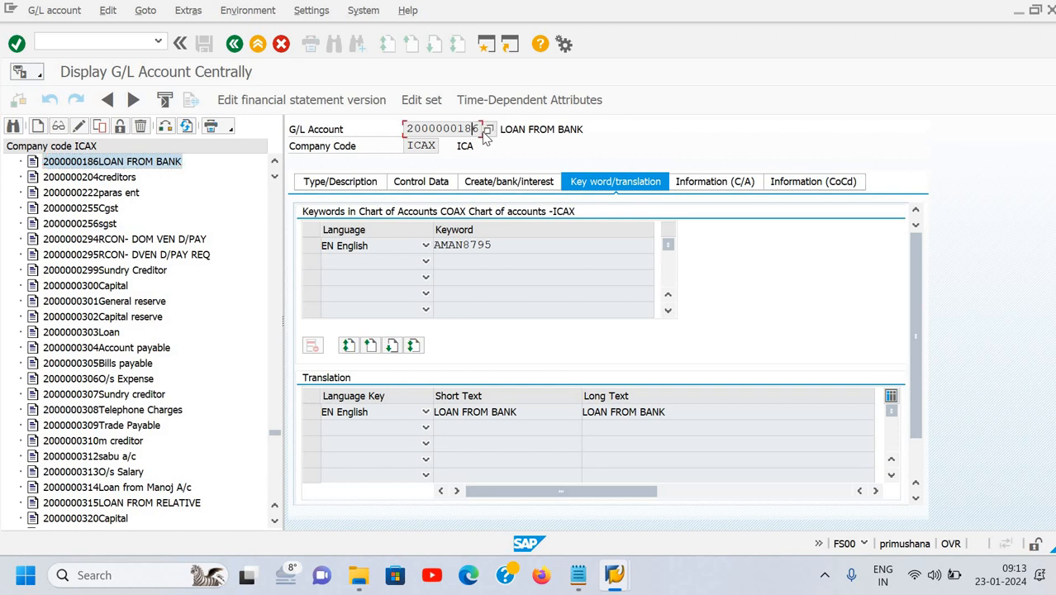
pyautogui.click(489, 130)
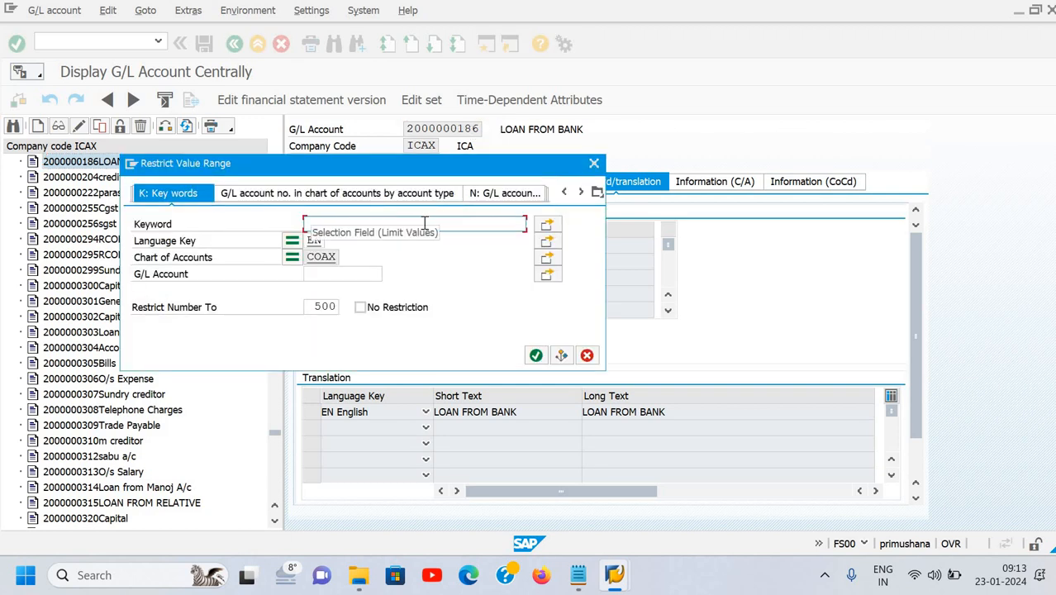
pyautogui.write('ama')
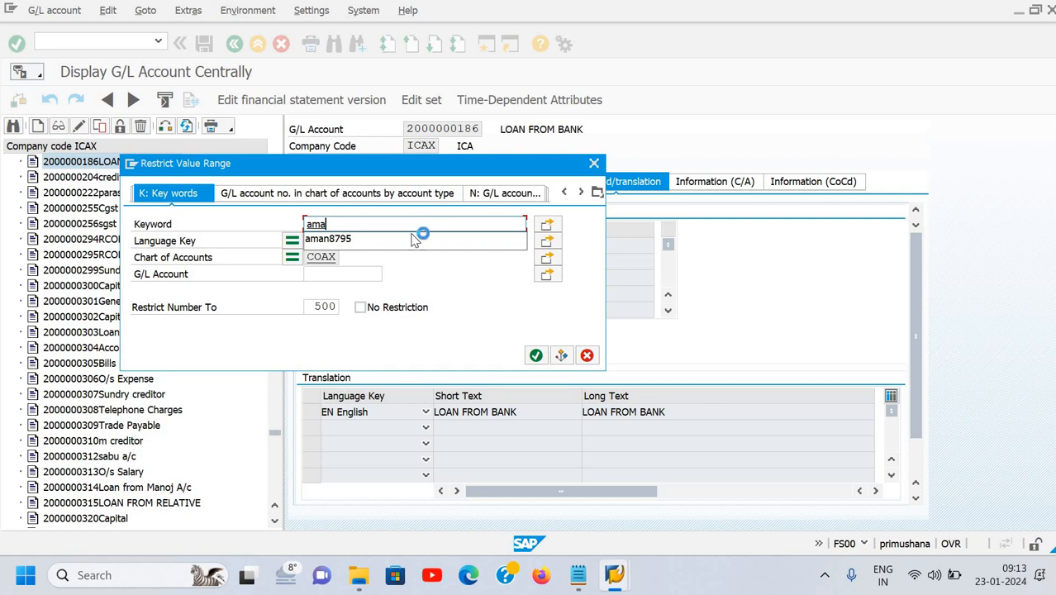
pyautogui.click(416, 239)
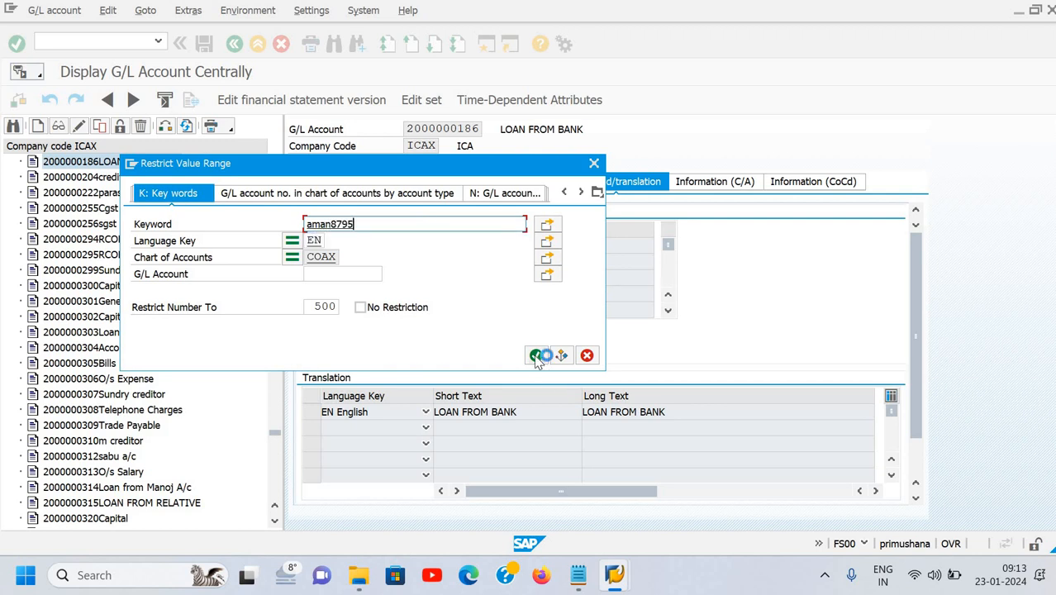
pyautogui.click(535, 355)
pyautogui.scroll(-4, 305, 392)
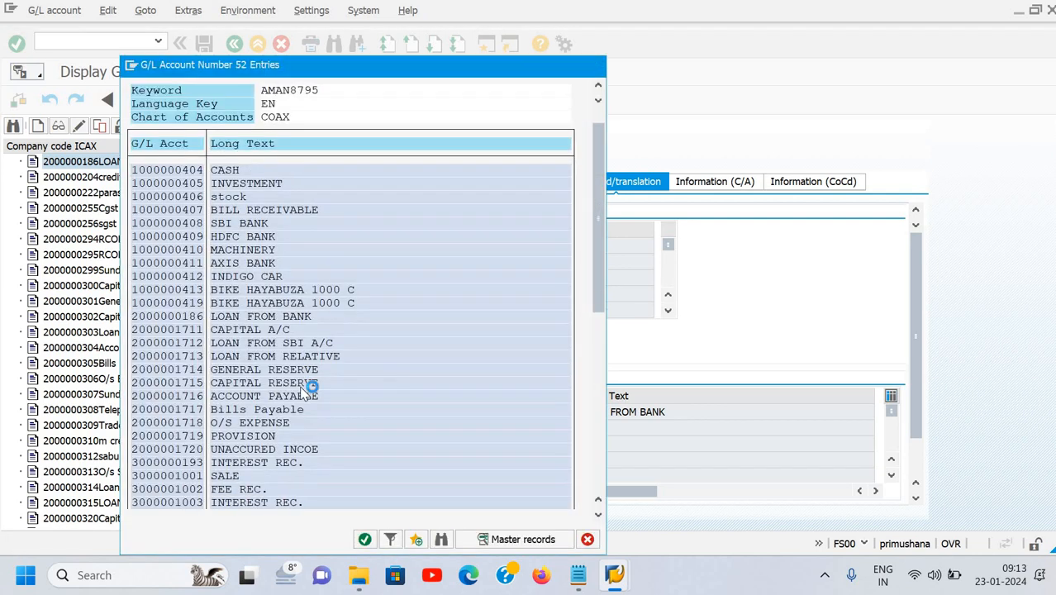
pyautogui.scroll(-3, 231, 382)
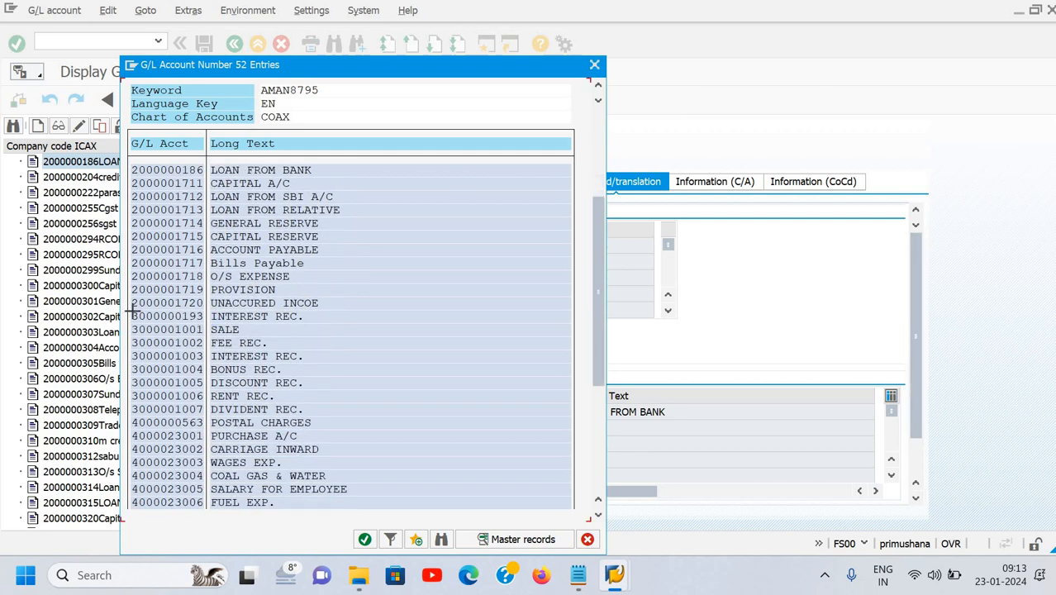
pyautogui.moveTo(133, 310); pyautogui.dragTo(207, 324)
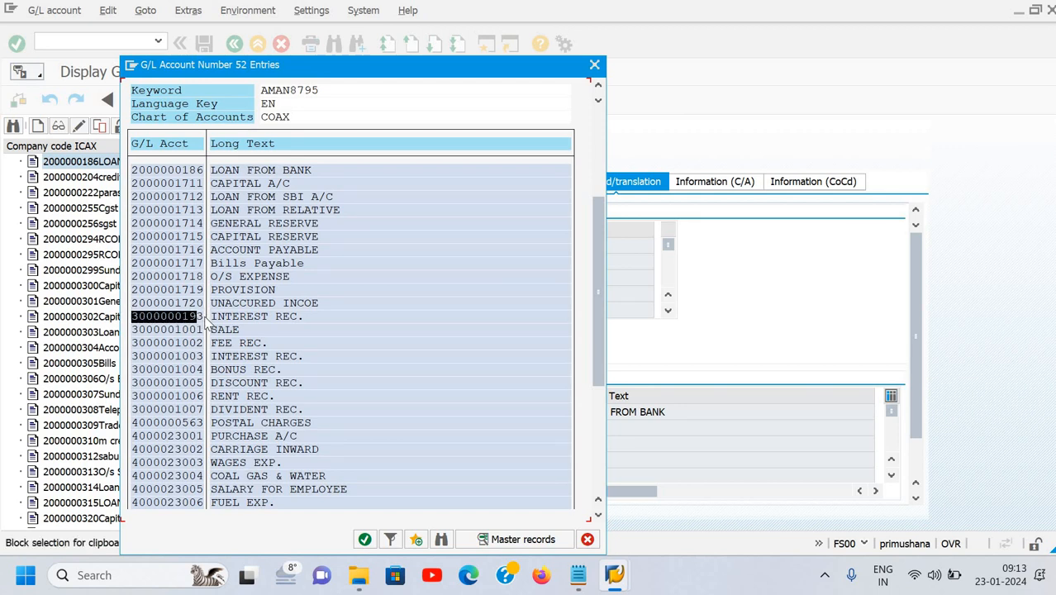
pyautogui.hotkey('ctrl', 'c')
pyautogui.click(207, 324)
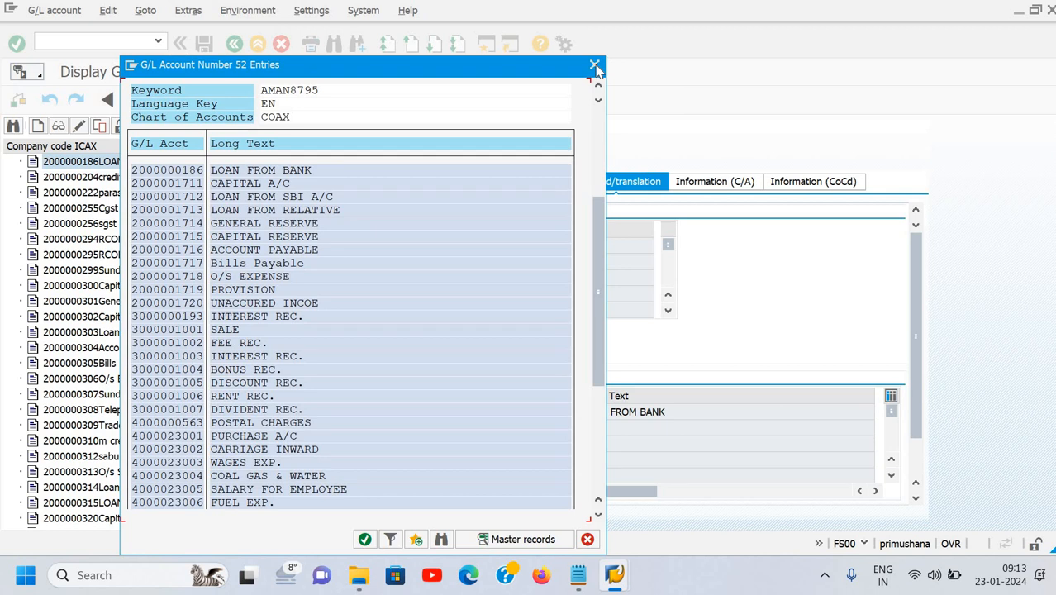
pyautogui.click(594, 65)
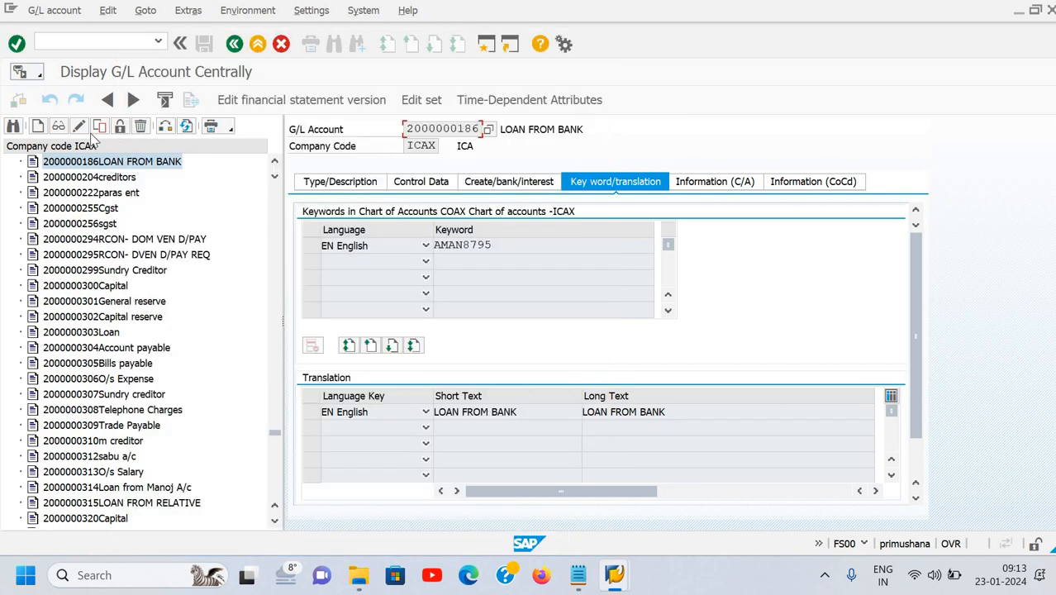
pyautogui.click(15, 127)
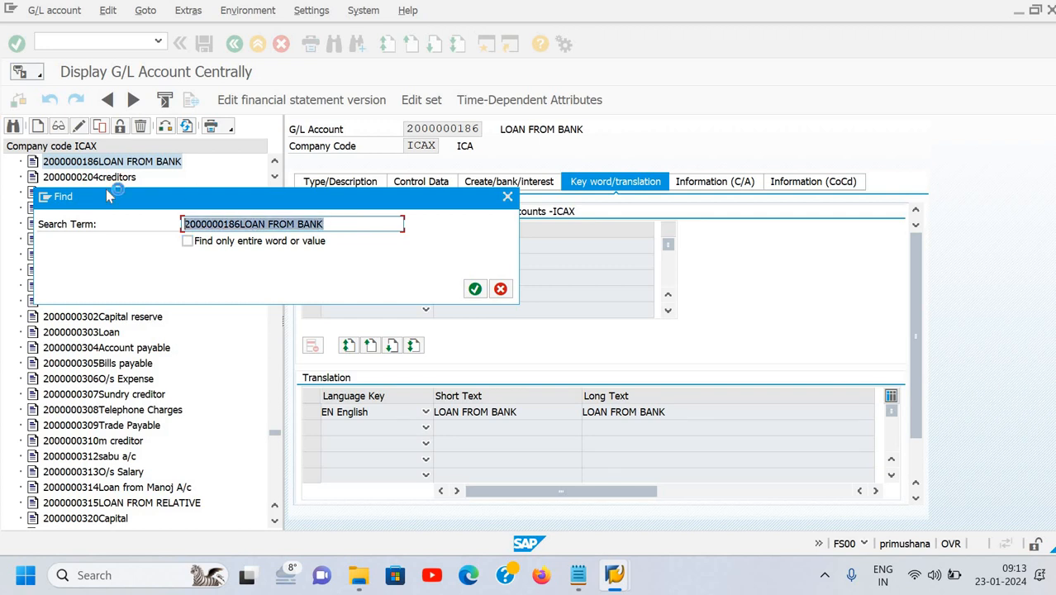
pyautogui.hotkey('ctrl', 'v')
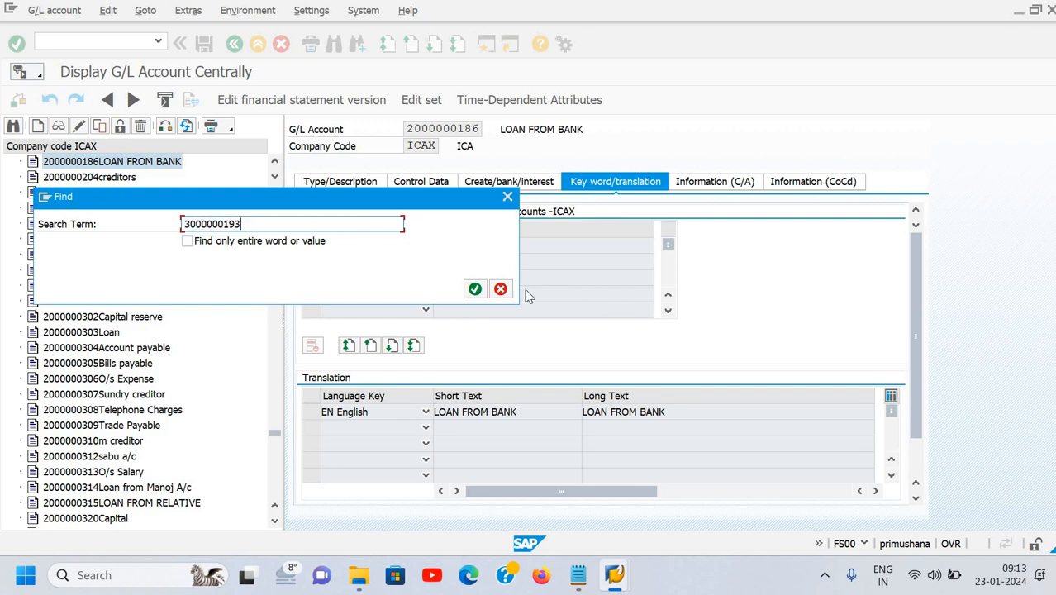
pyautogui.click(476, 289)
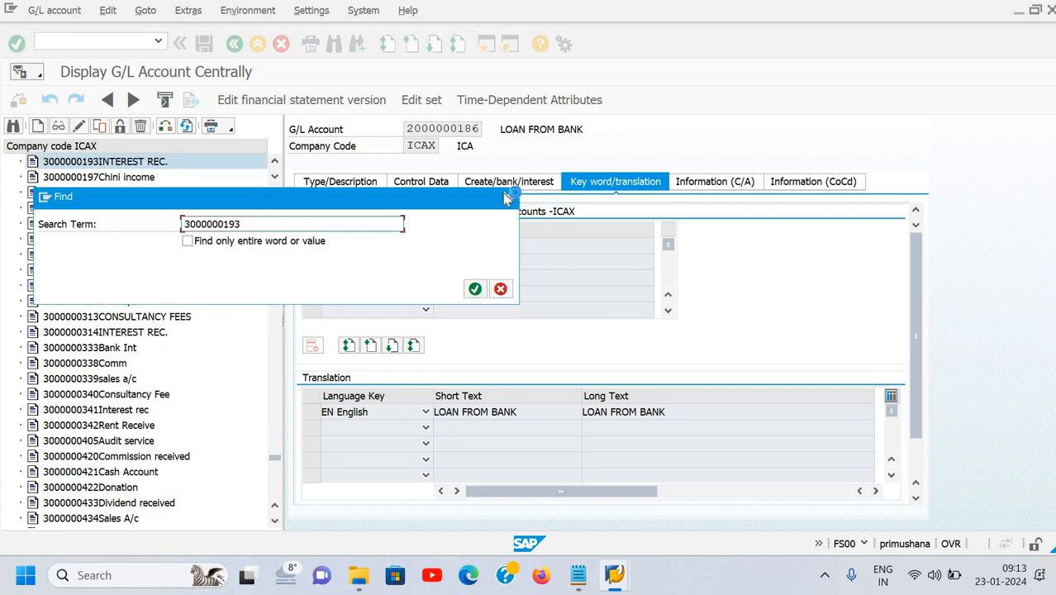
pyautogui.click(142, 165)
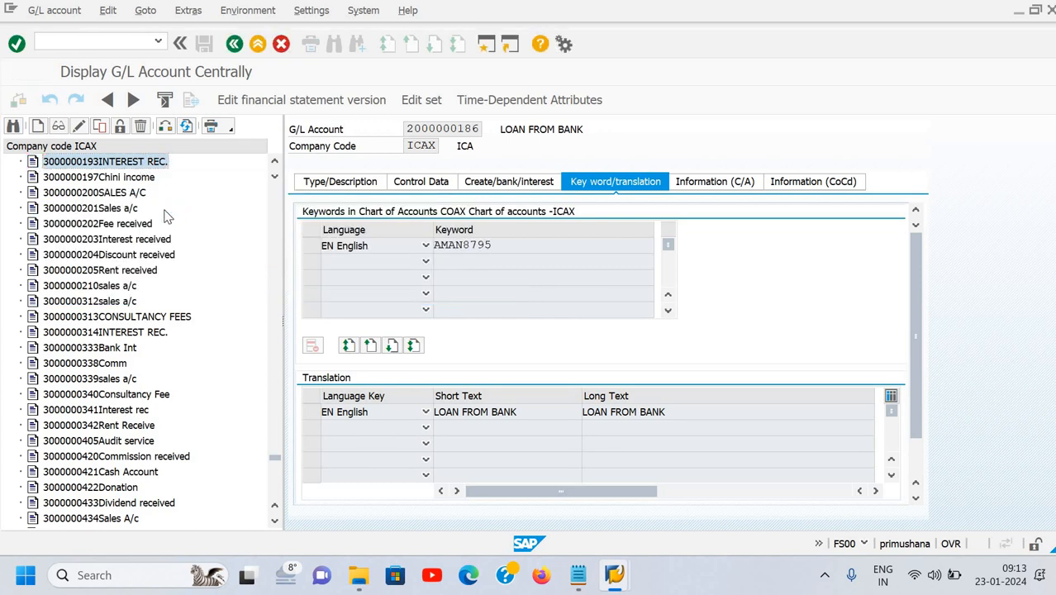
pyautogui.rightClick(146, 165)
pyautogui.click(173, 174)
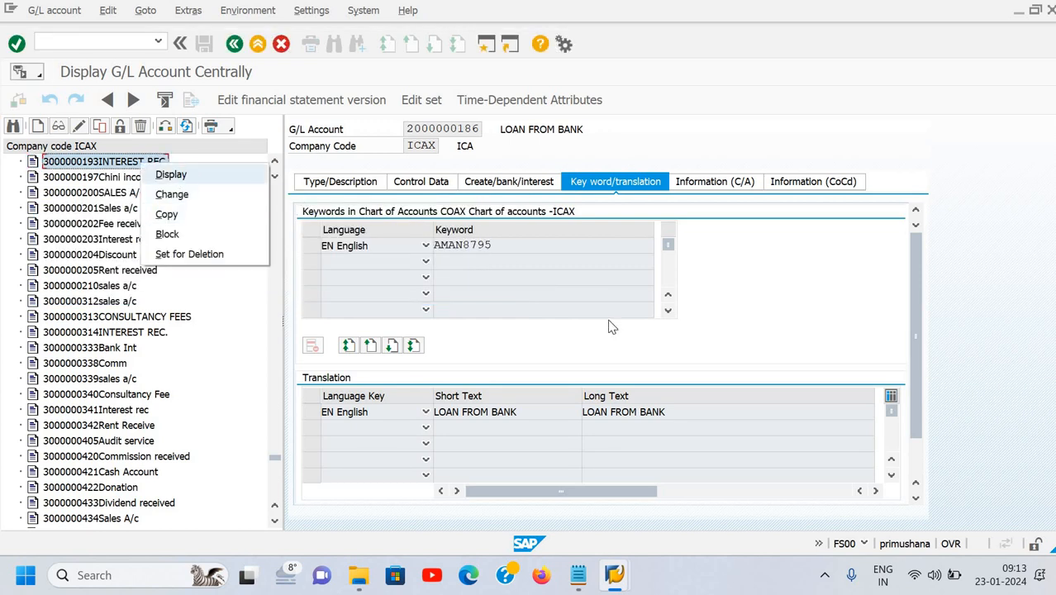
pyautogui.click(342, 185)
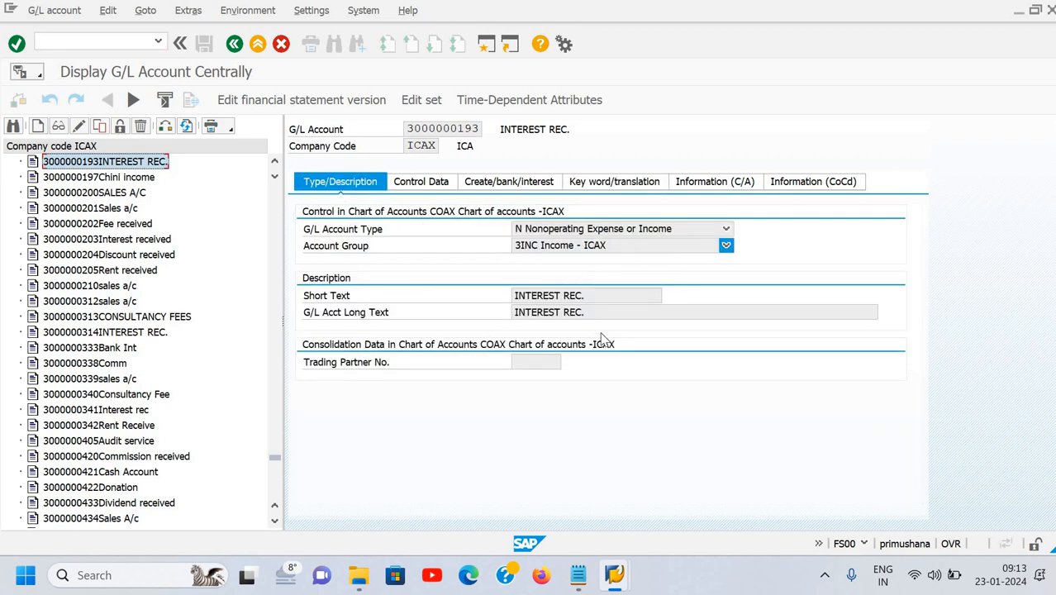
pyautogui.click(417, 184)
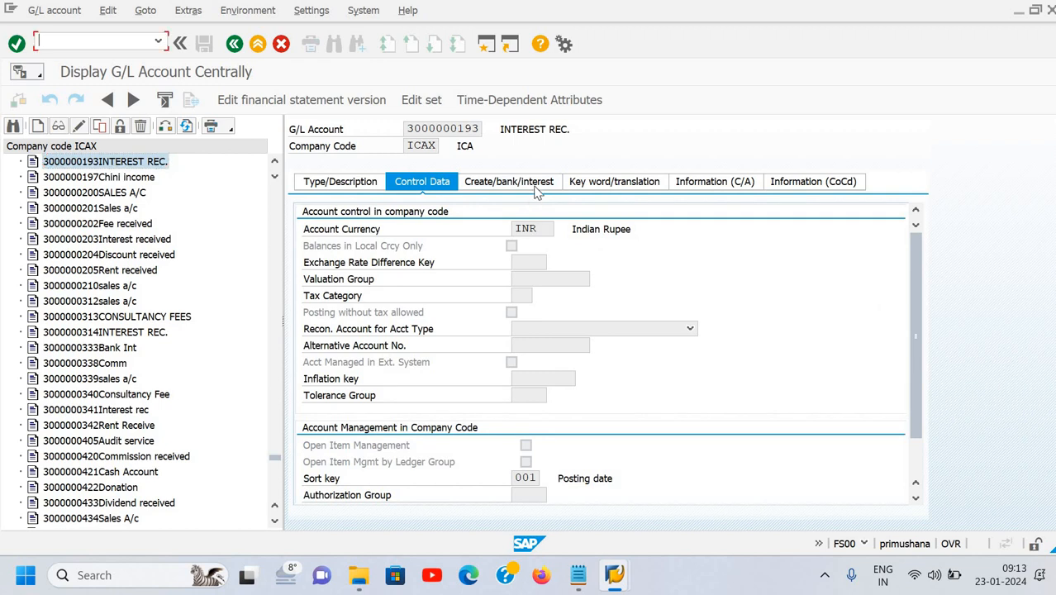
pyautogui.click(522, 184)
pyautogui.click(602, 189)
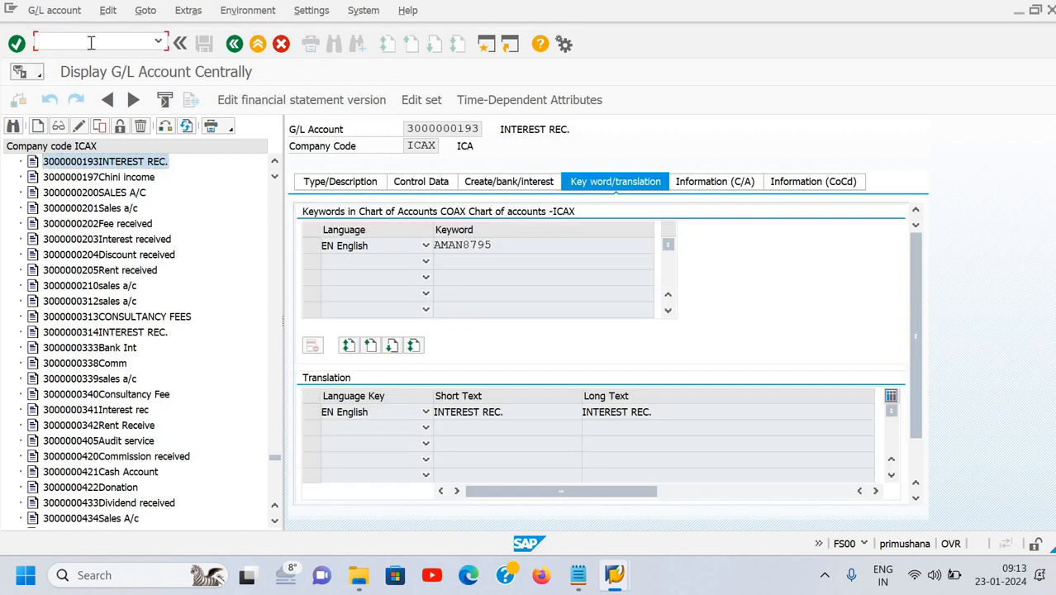
# Return to the main menu with /n and start FS00 after S00 is refused as unauthorized.
pyautogui.click(91, 43)
pyautogui.write('/n')
pyautogui.press('Return')
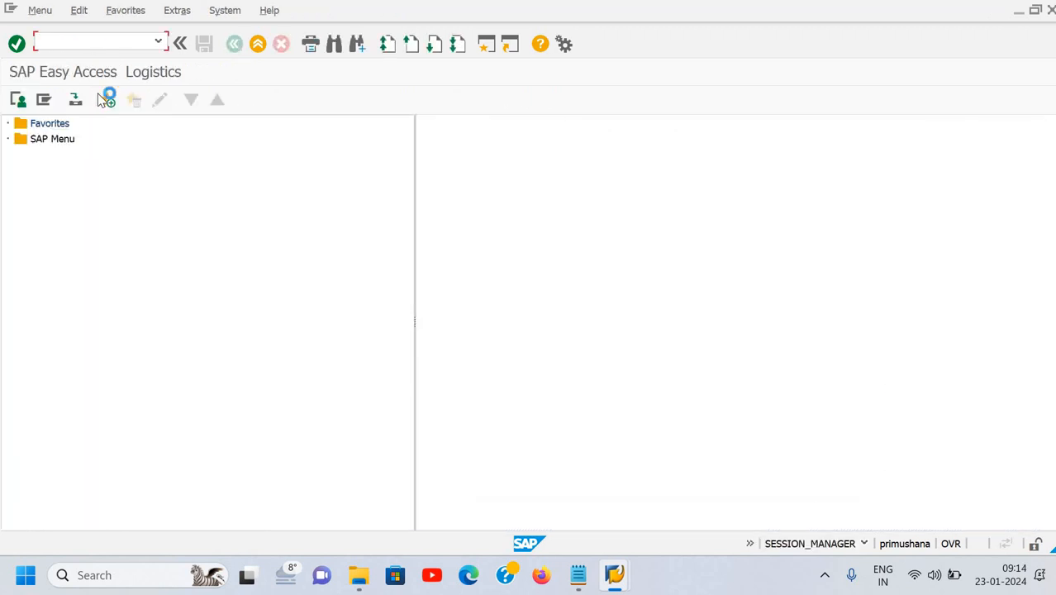
pyautogui.write('s00')
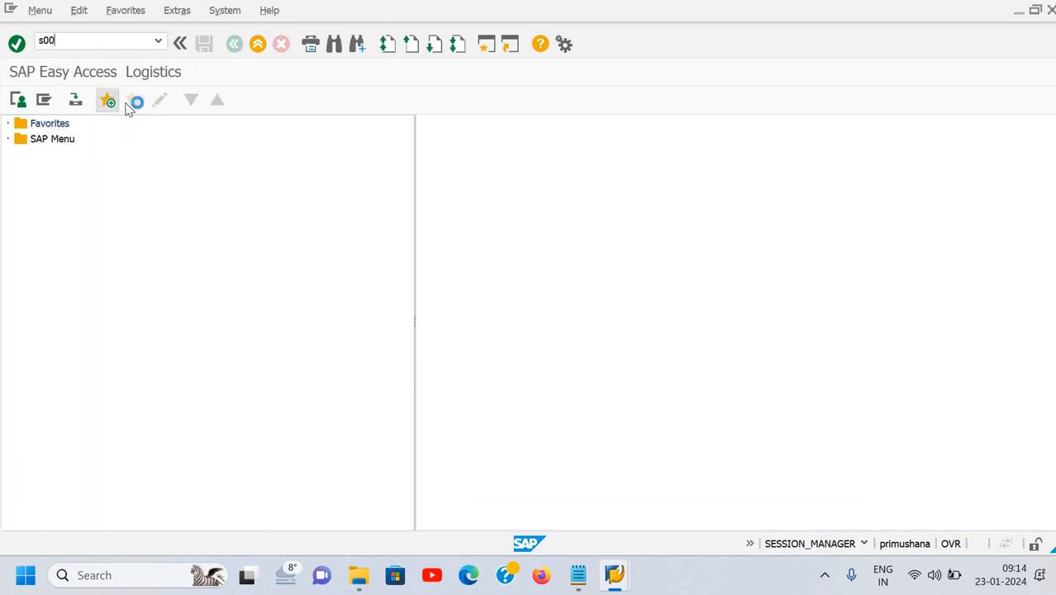
pyautogui.press('Return')
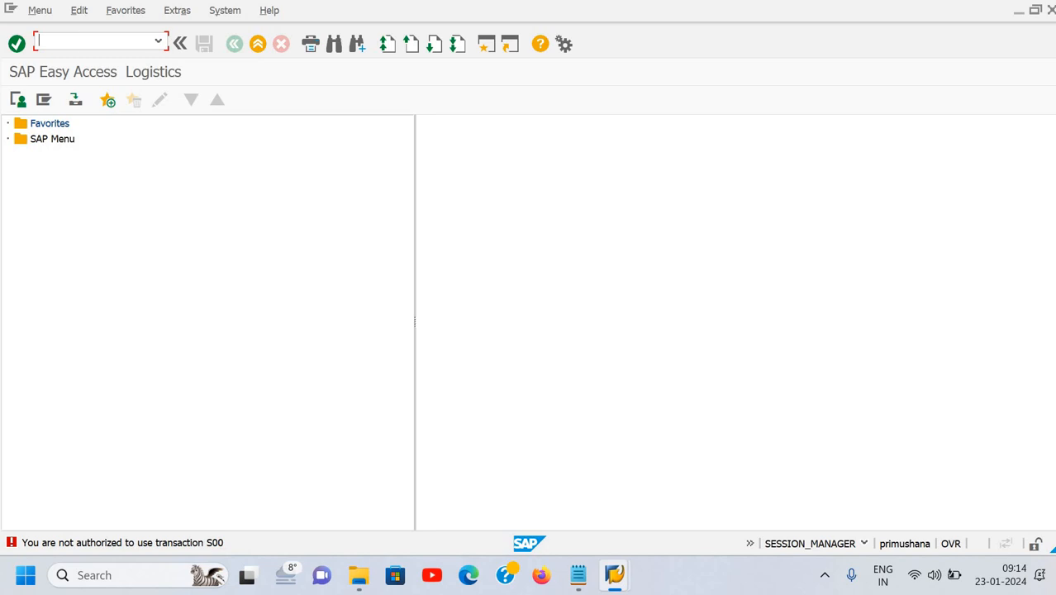
pyautogui.write('fs00')
pyautogui.press('Return')
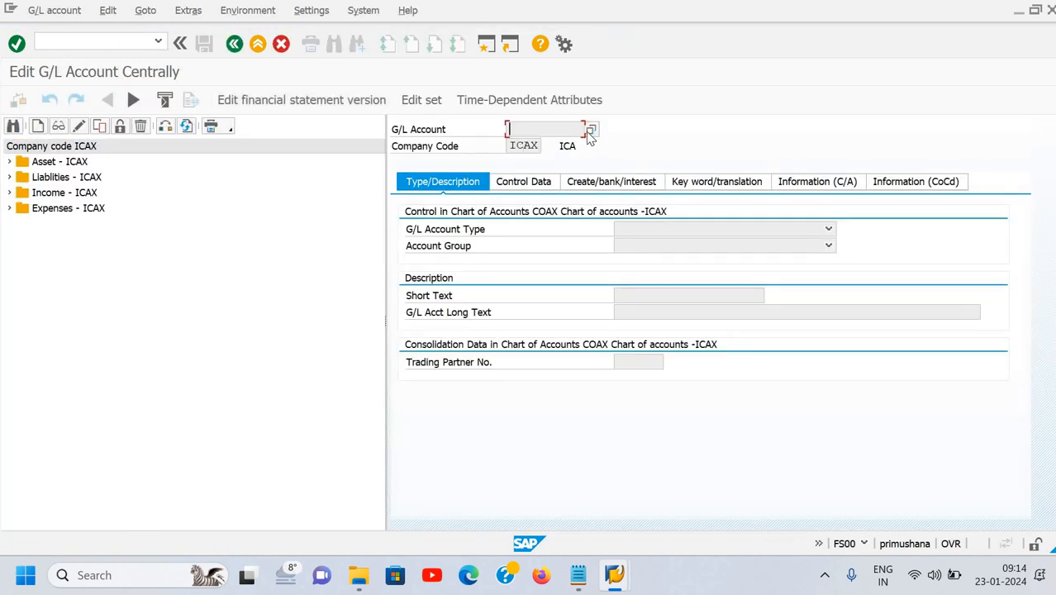
# Search G/L account numbers by keyword, entering a Jaydip keyword in the search help.
pyautogui.click(590, 131)
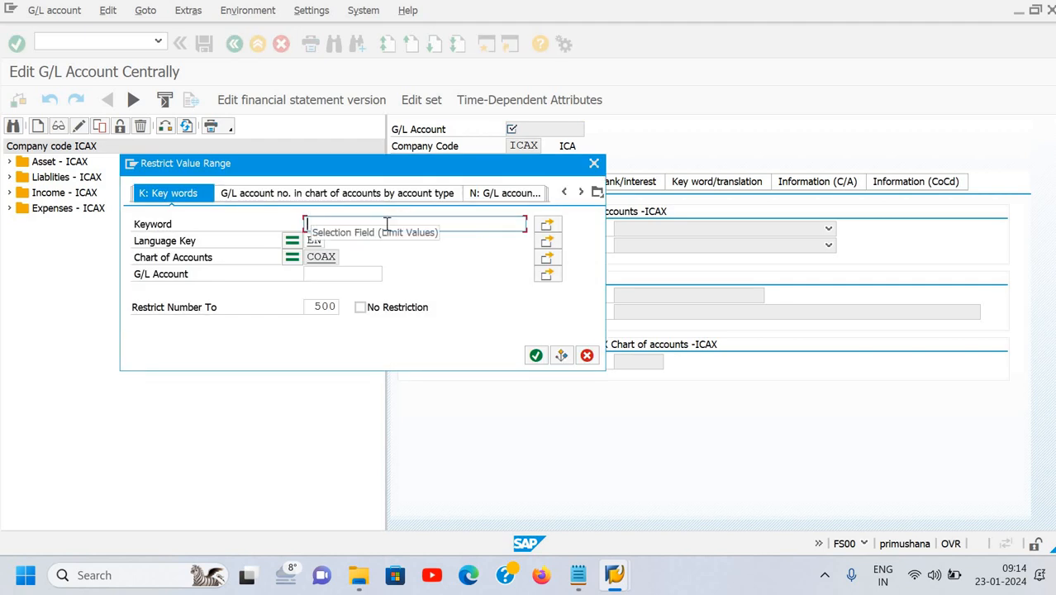
pyautogui.write('ja')
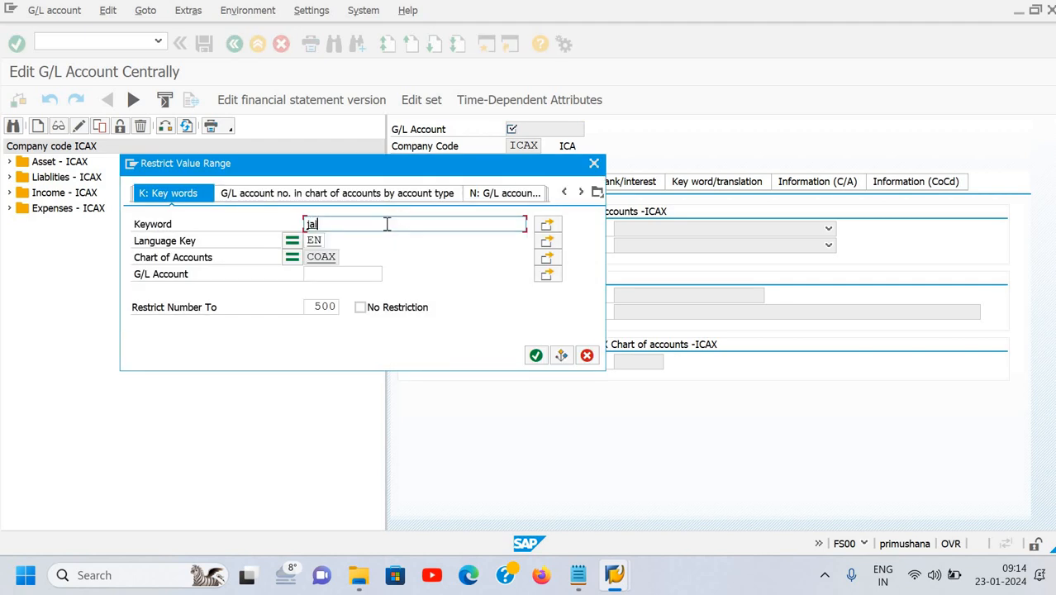
pyautogui.press('BackSpace')
pyautogui.press('BackSpace')
pyautogui.write('Js')
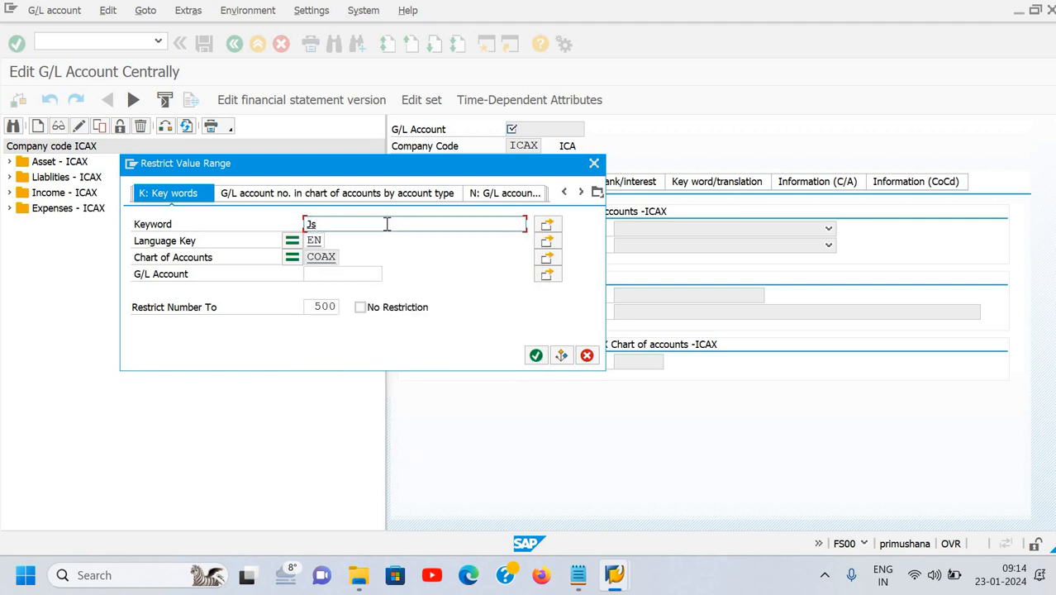
pyautogui.press('BackSpace')
pyautogui.write('aydeep')
pyautogui.press('BackSpace')
pyautogui.press('BackSpace')
pyautogui.press('BackSpace')
pyautogui.write('ip')
pyautogui.click(535, 356)
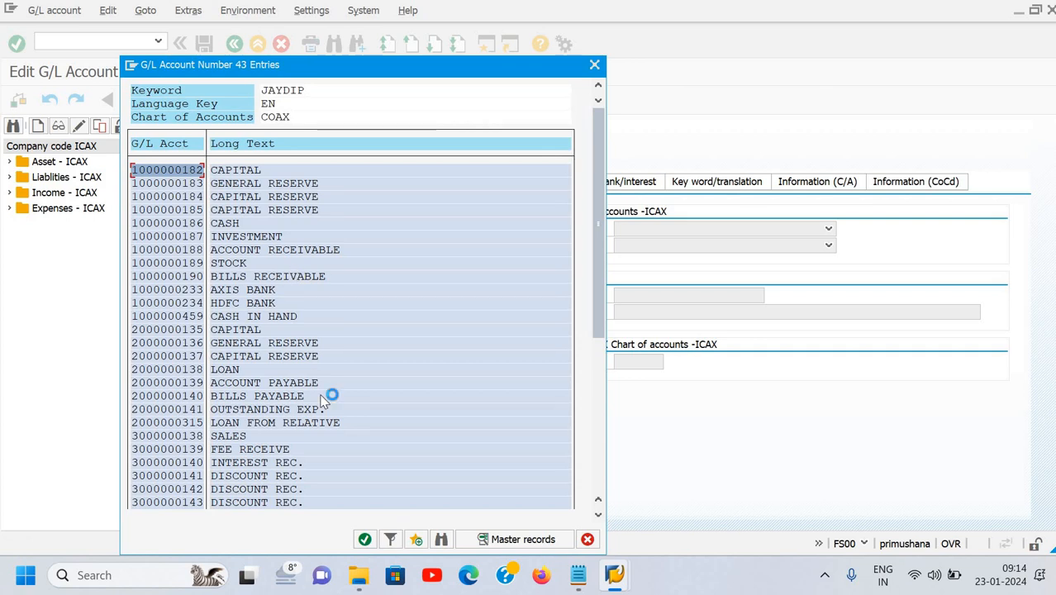
pyautogui.scroll(-5, 325, 399)
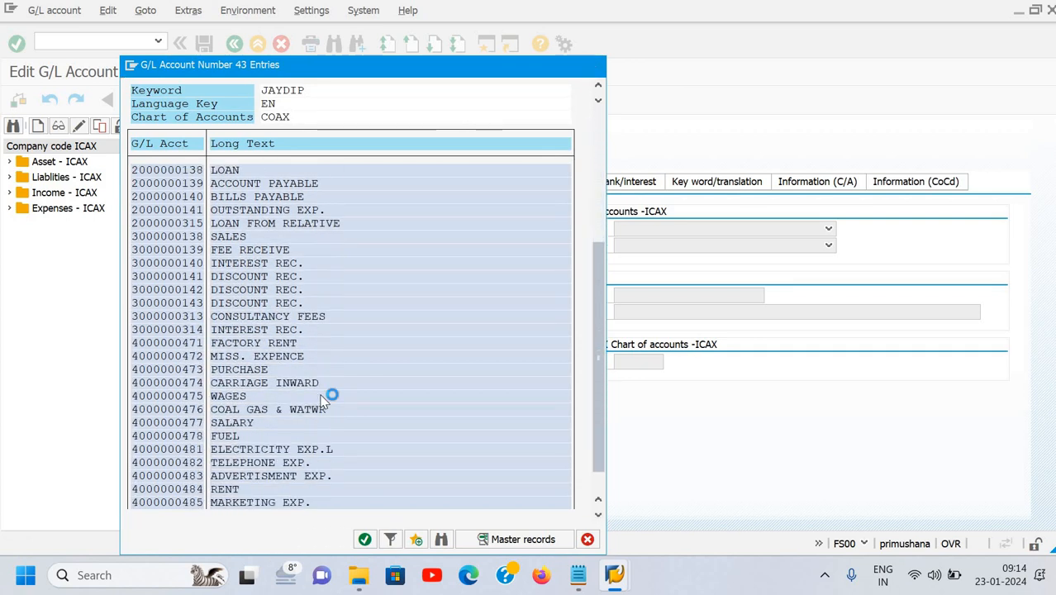
pyautogui.scroll(-1, 325, 399)
pyautogui.scroll(4, 325, 399)
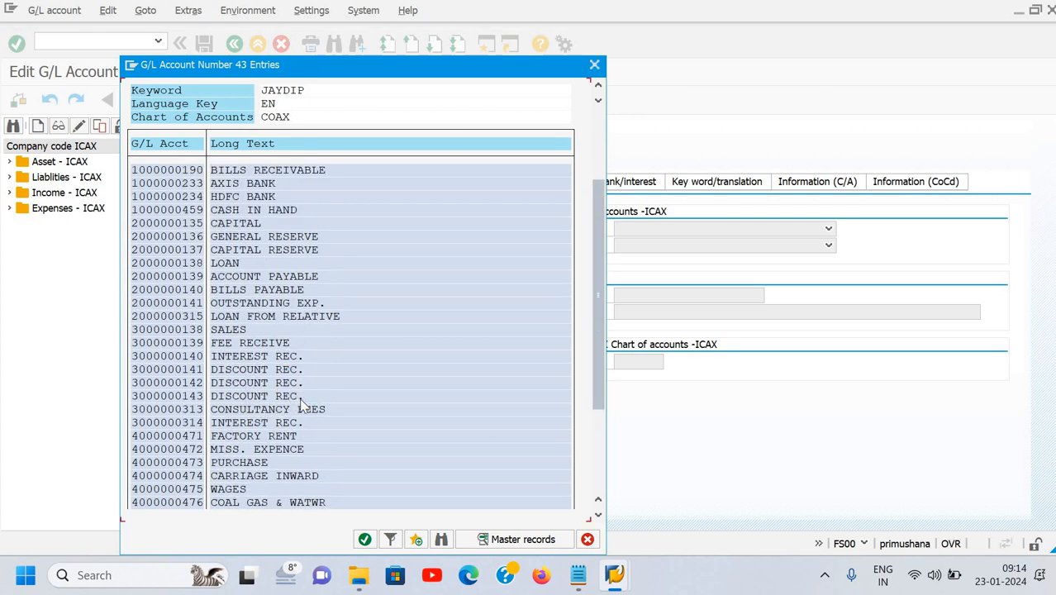
pyautogui.scroll(3, 306, 400)
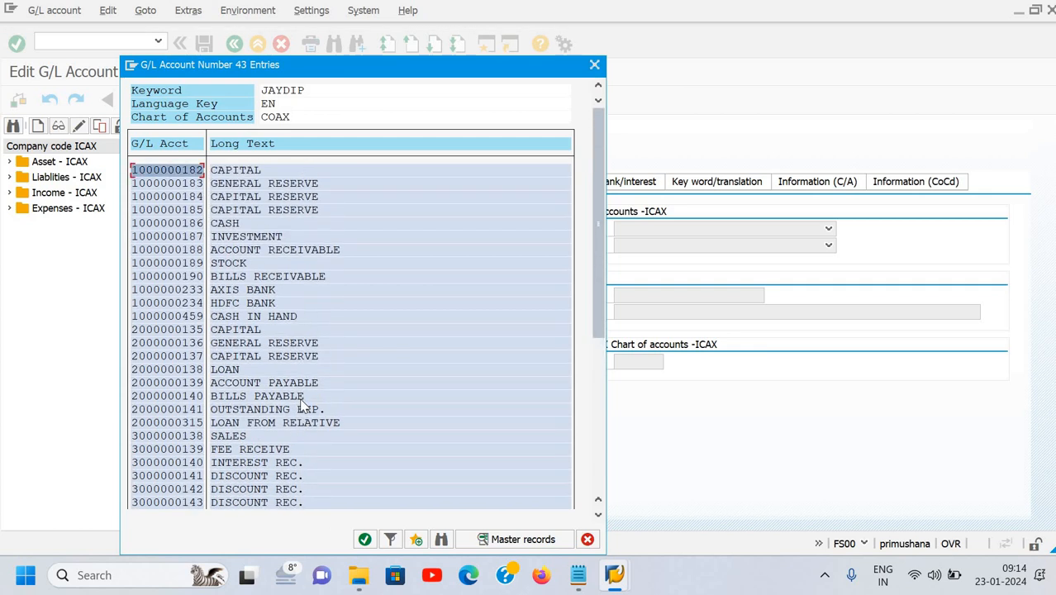
pyautogui.click(239, 212)
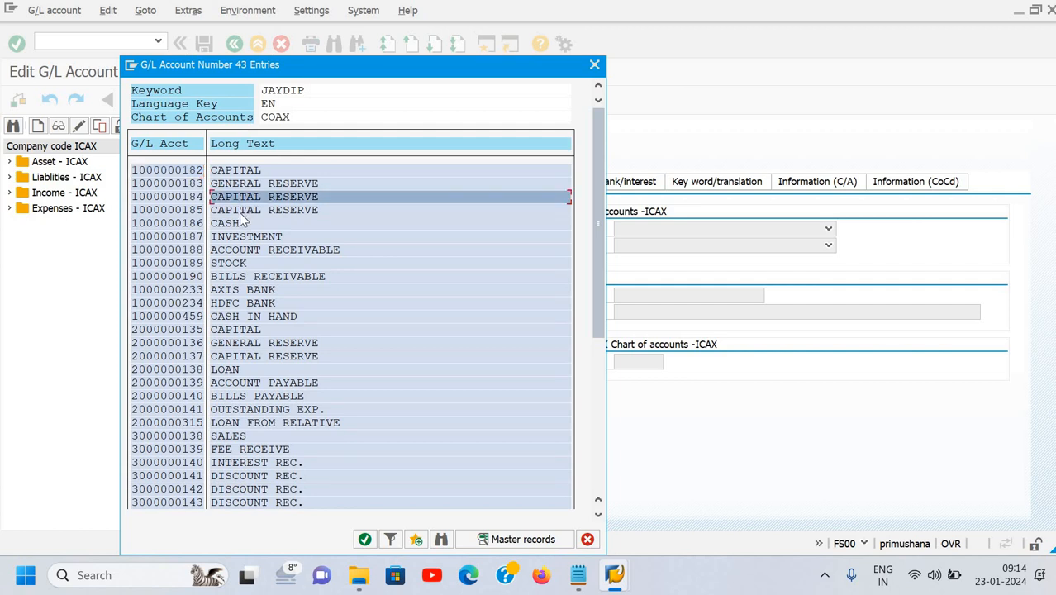
pyautogui.click(238, 361)
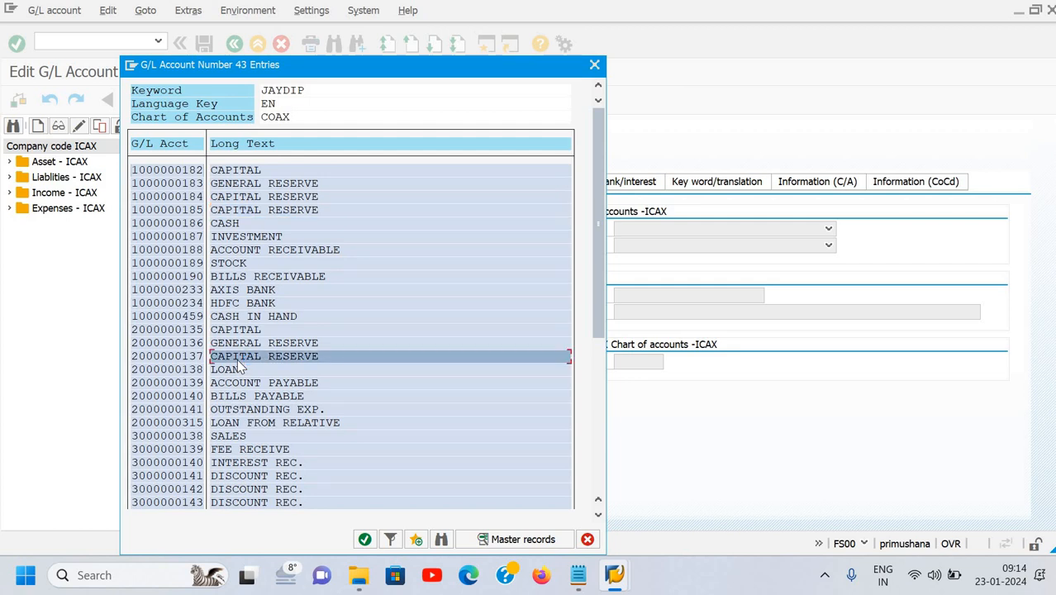
pyautogui.click(187, 189)
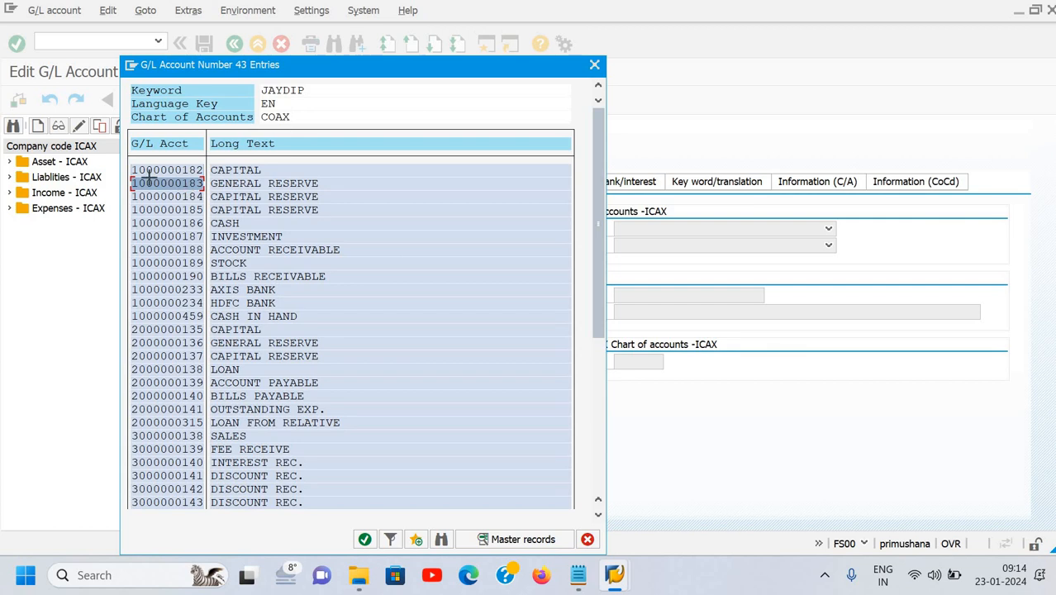
pyautogui.moveTo(205, 180); pyautogui.dragTo(208, 181)
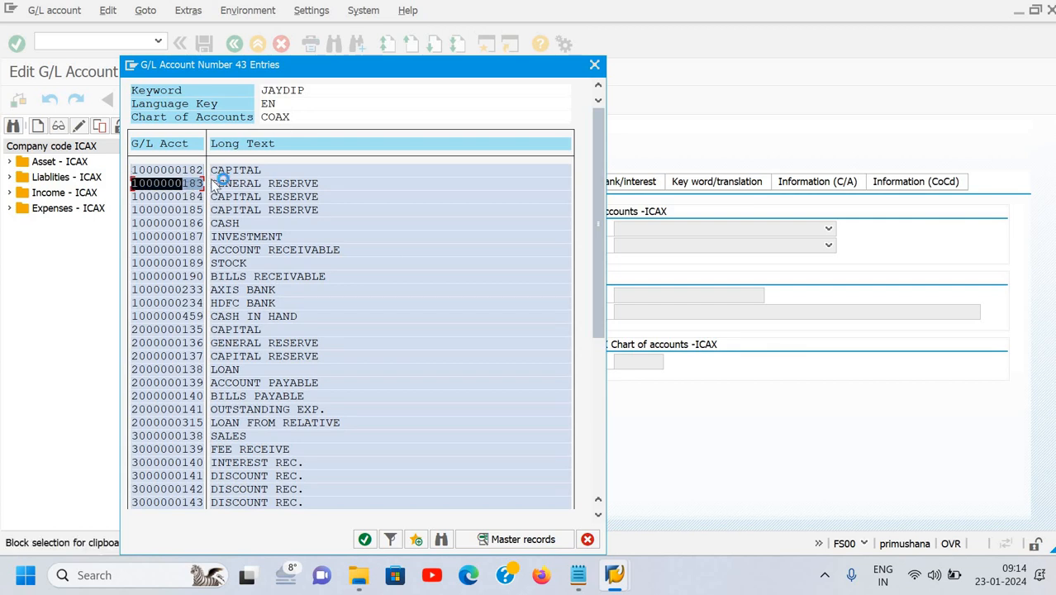
pyautogui.hotkey('ctrl', 'c')
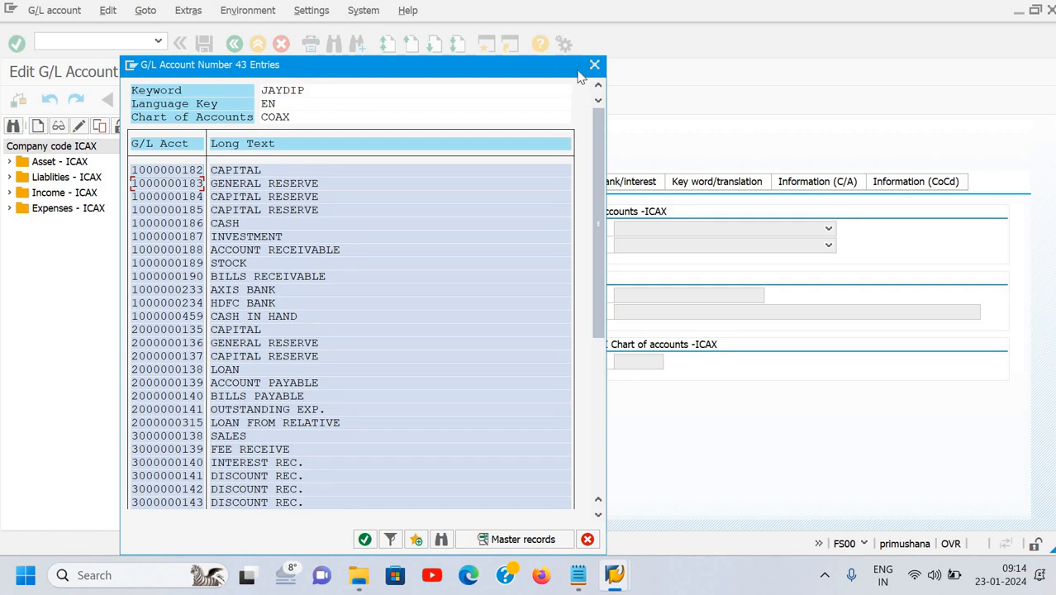
pyautogui.click(594, 68)
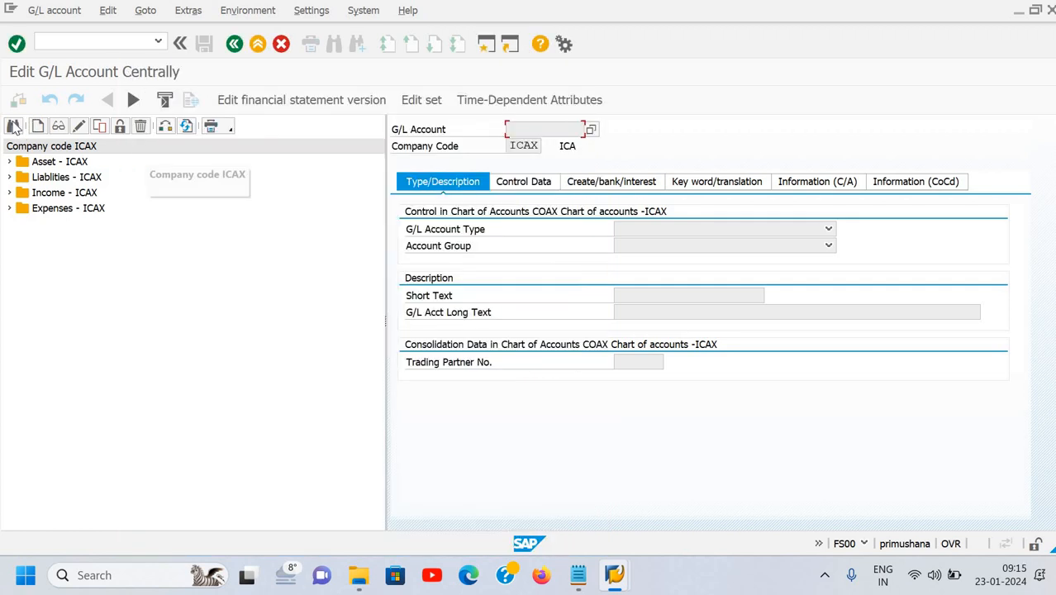
pyautogui.click(14, 125)
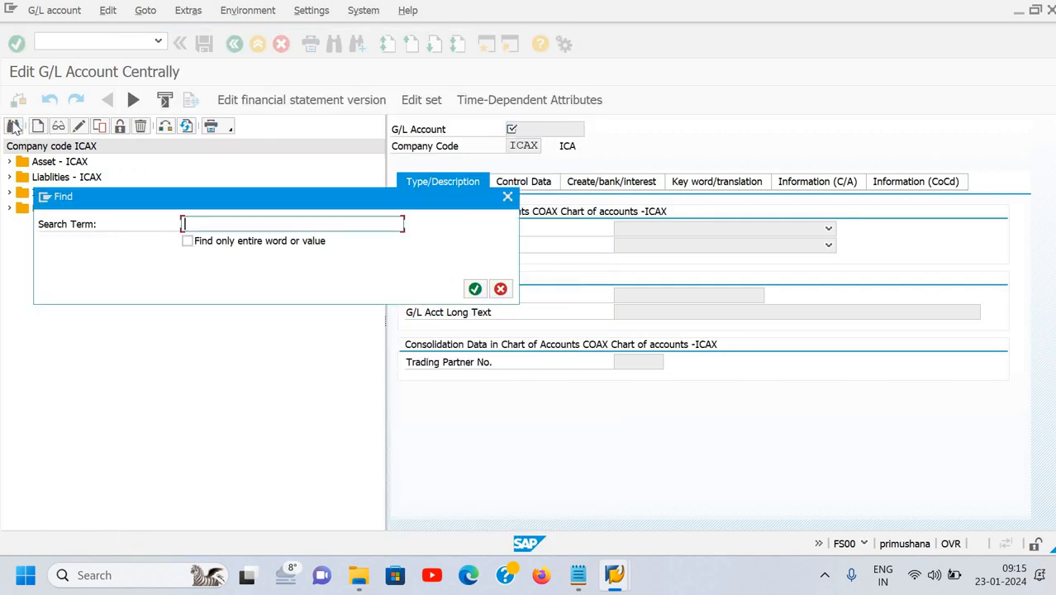
pyautogui.hotkey('ctrl', 'v')
pyautogui.click(475, 289)
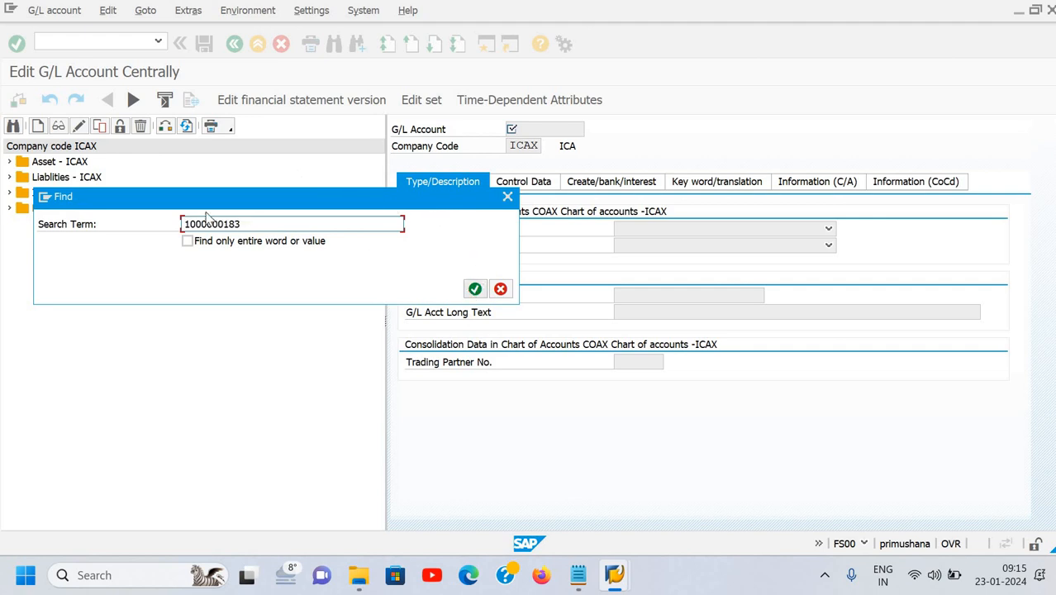
pyautogui.click(507, 200)
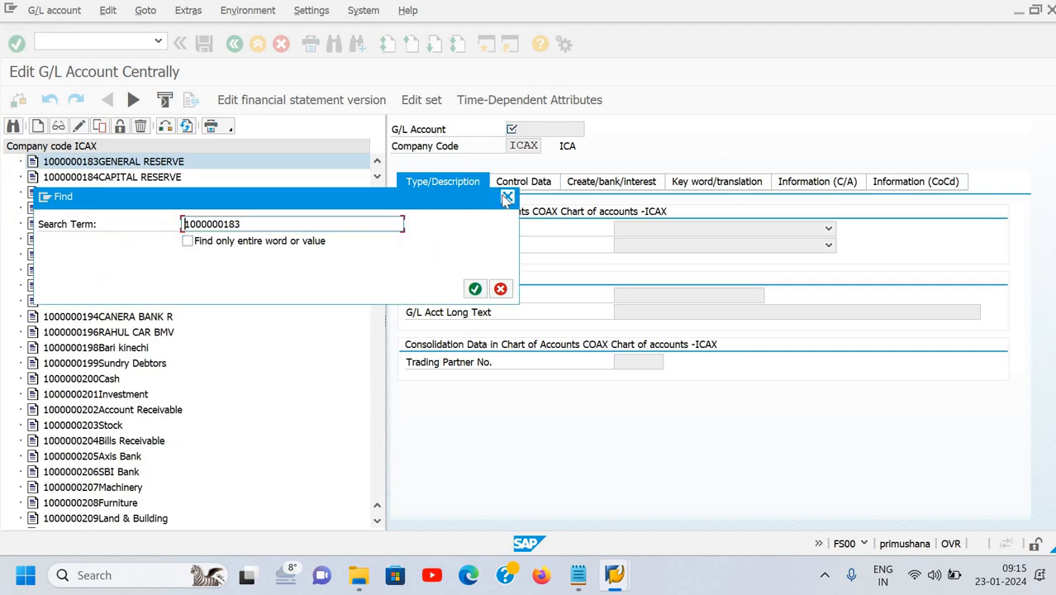
pyautogui.rightClick(167, 166)
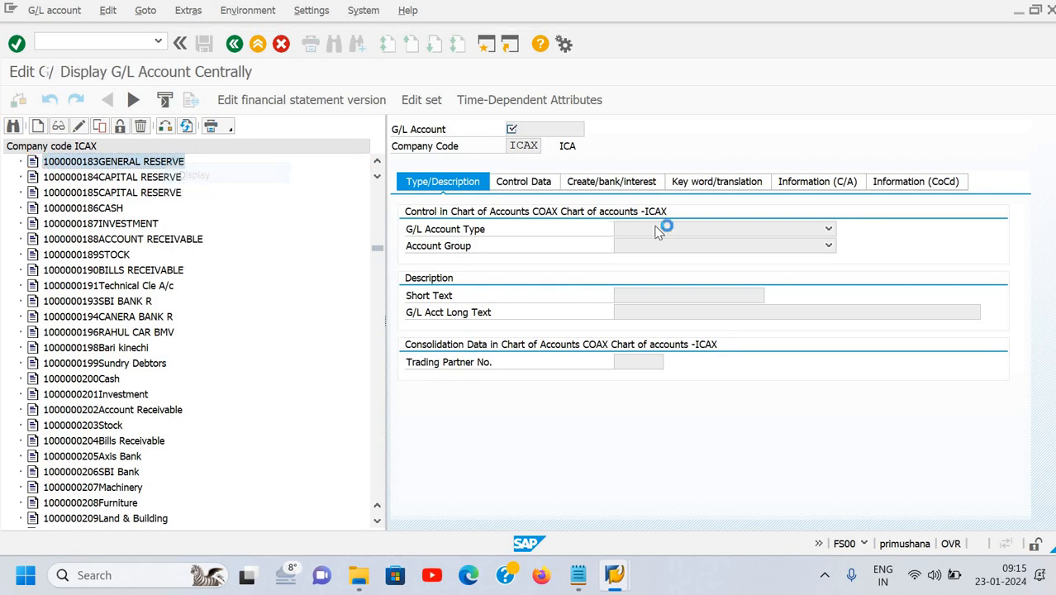
pyautogui.click(536, 183)
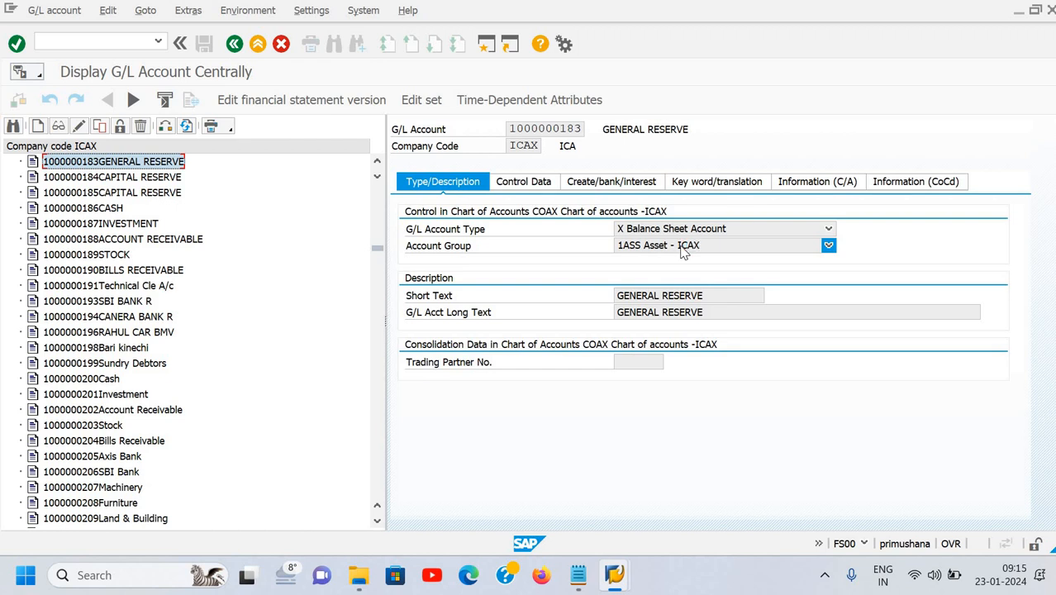
# Review GENERAL RESERVE's control data (field status G001), bank/interest settings and keyword JAYDIP.
pyautogui.click(546, 185)
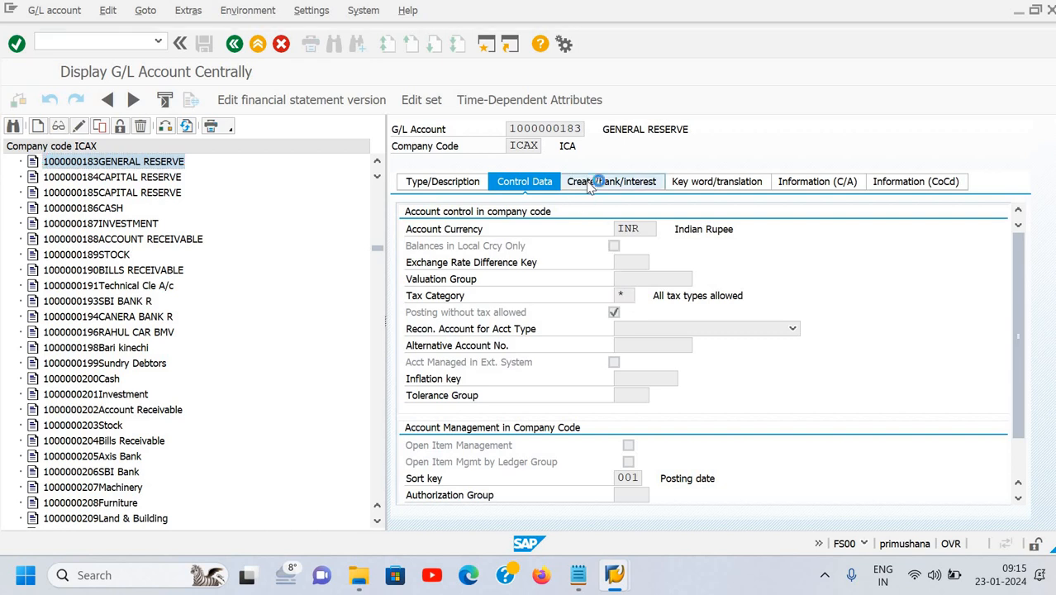
pyautogui.click(606, 182)
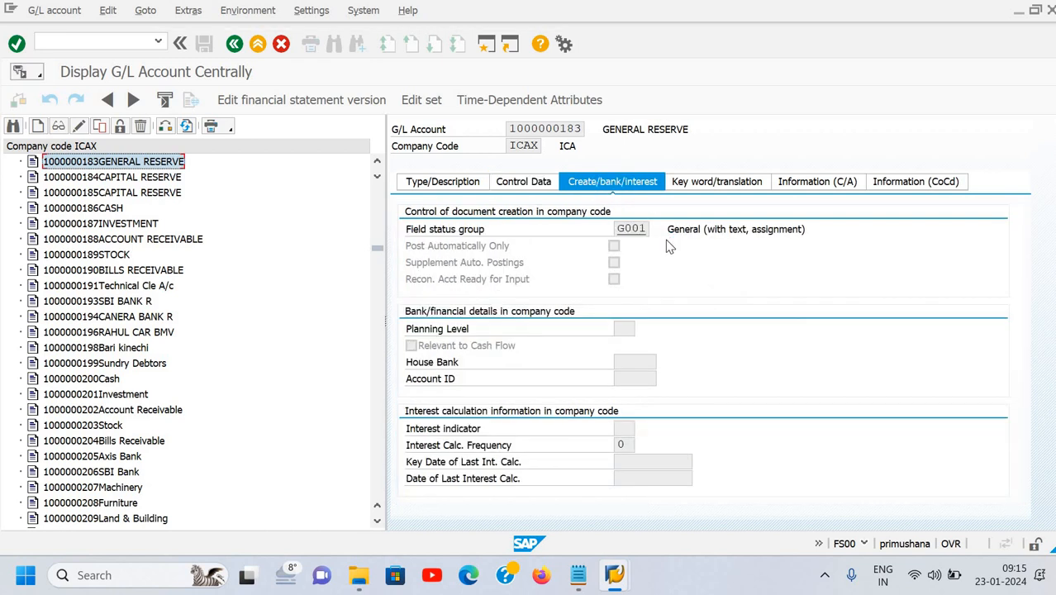
pyautogui.click(701, 187)
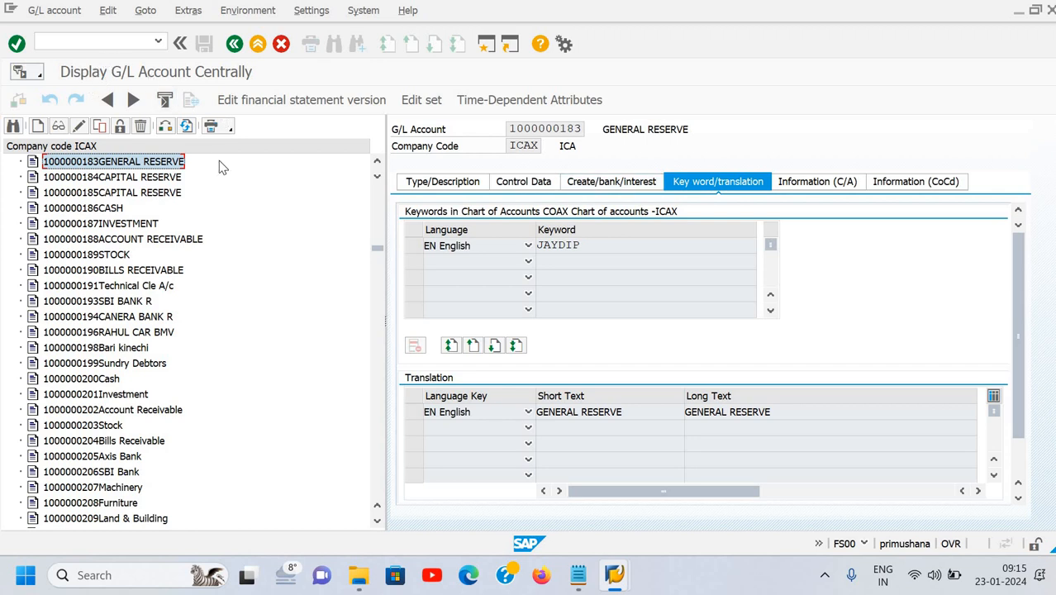
pyautogui.click(550, 130)
pyautogui.click(592, 129)
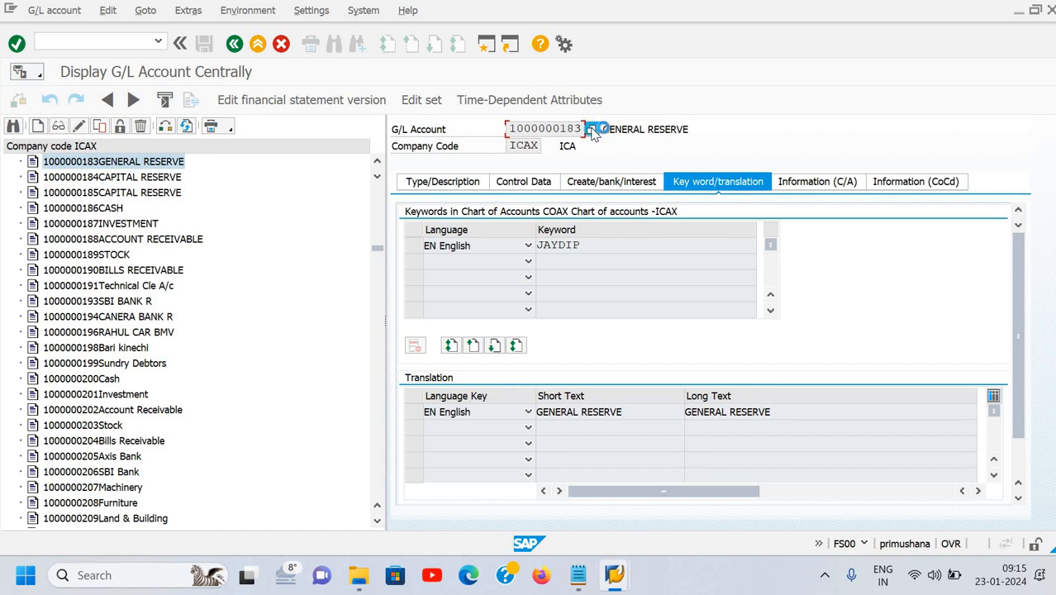
pyautogui.write('j')
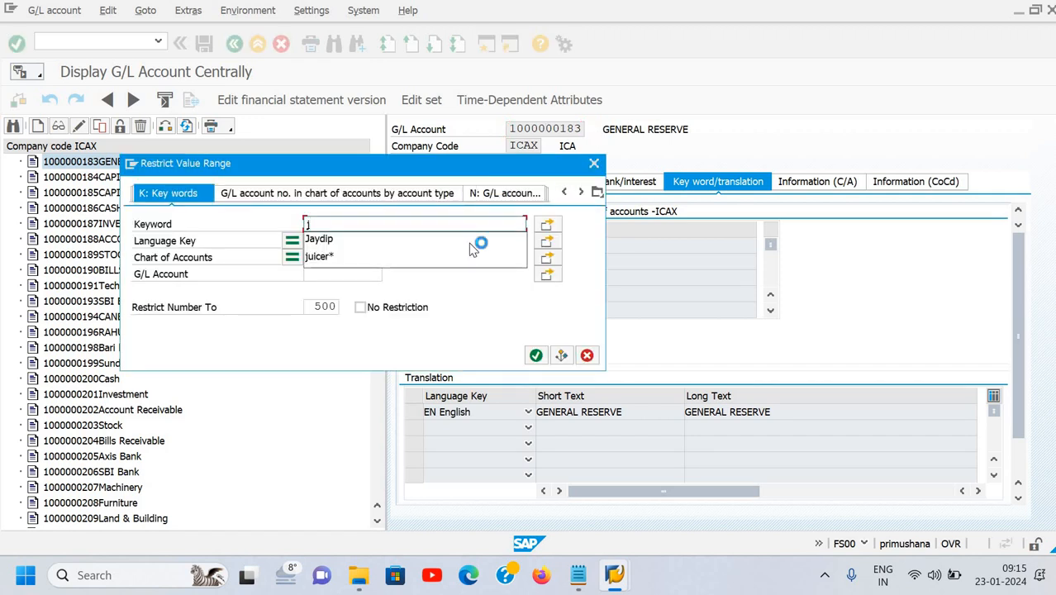
pyautogui.click(469, 244)
pyautogui.press('Return')
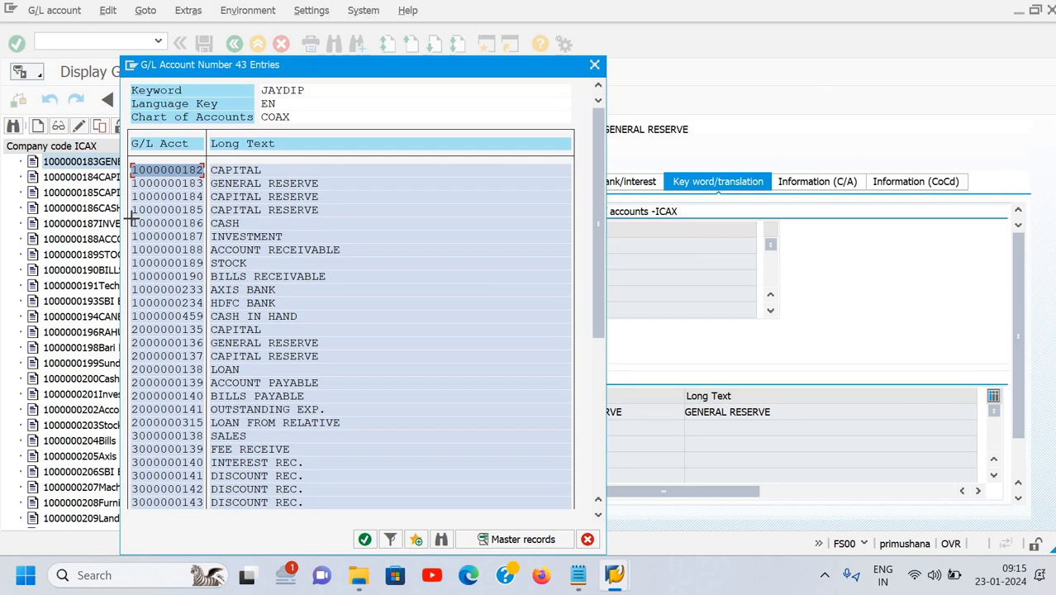
pyautogui.moveTo(193, 224)
pyautogui.mouseDown()
pyautogui.moveTo(221, 225)
pyautogui.moveTo(204, 224)
pyautogui.mouseUp()
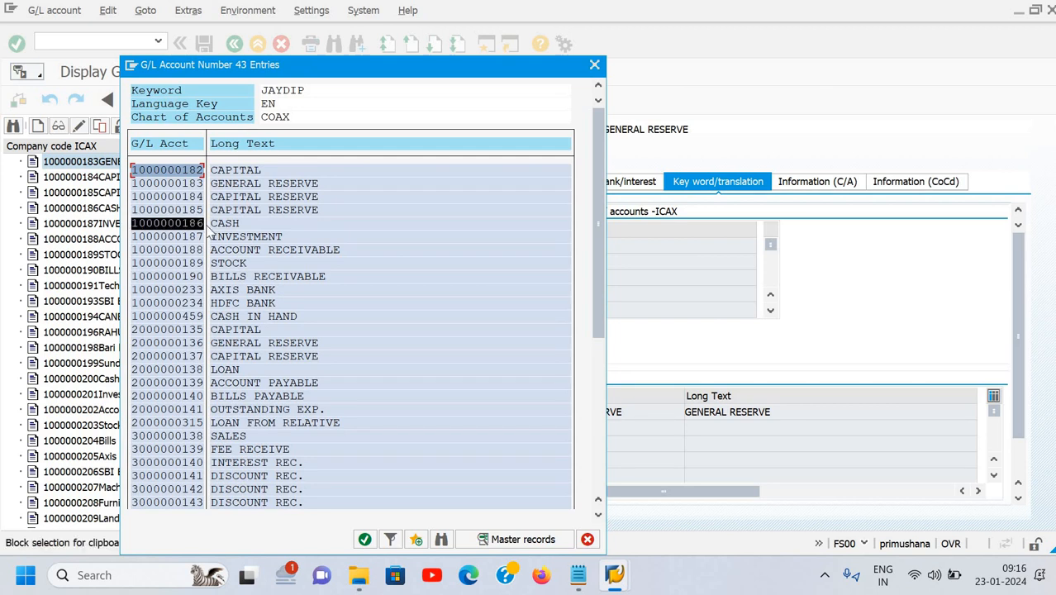
pyautogui.hotkey('ctrl', 'c')
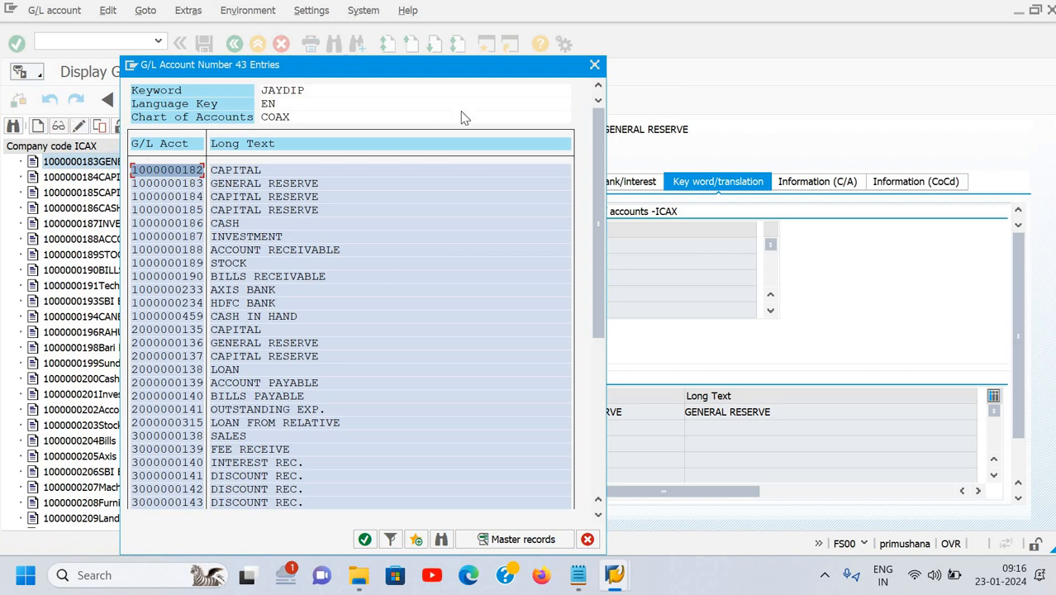
pyautogui.click(596, 66)
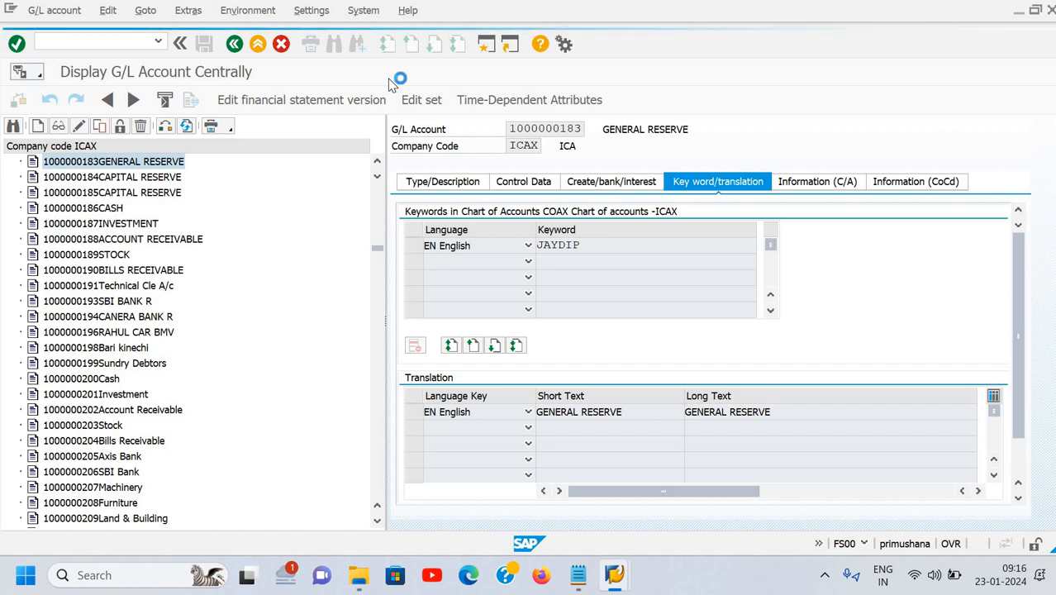
# Use the SAP taskbar previews to open a second SAP Easy Access session window.
pyautogui.click(614, 578)
pyautogui.click(635, 492)
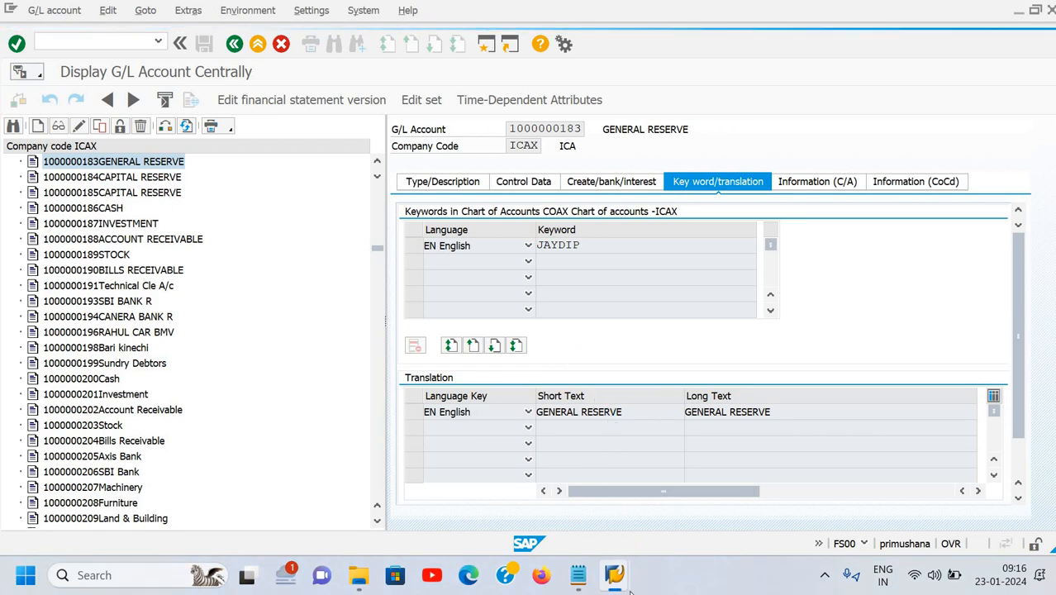
pyautogui.moveTo(628, 577)
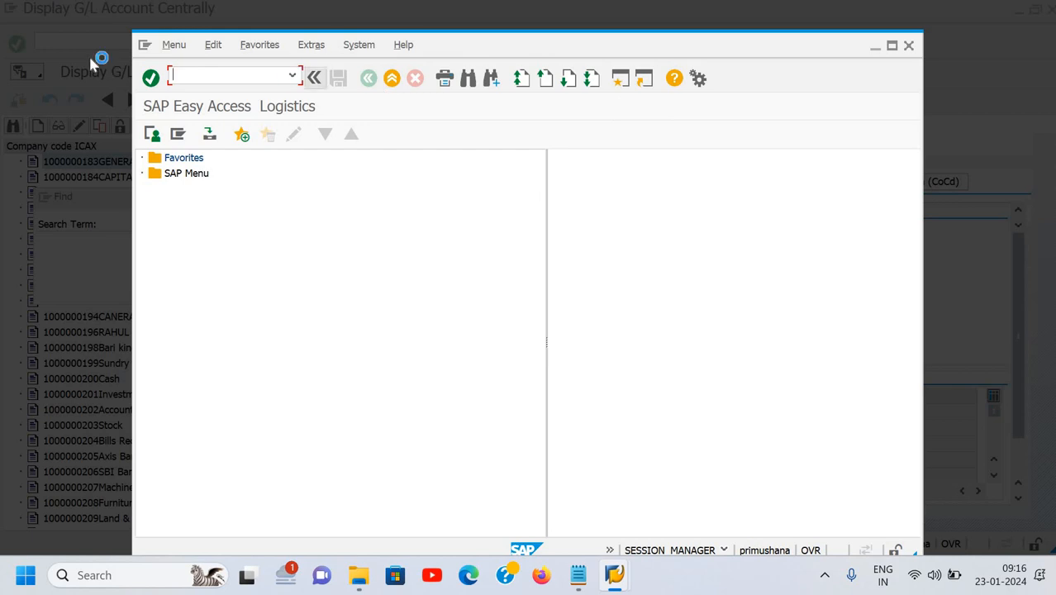
# Run FS00 in the new session, list the 43 Jaydip-keyword accounts, then return to the first window.
pyautogui.write('fs00')
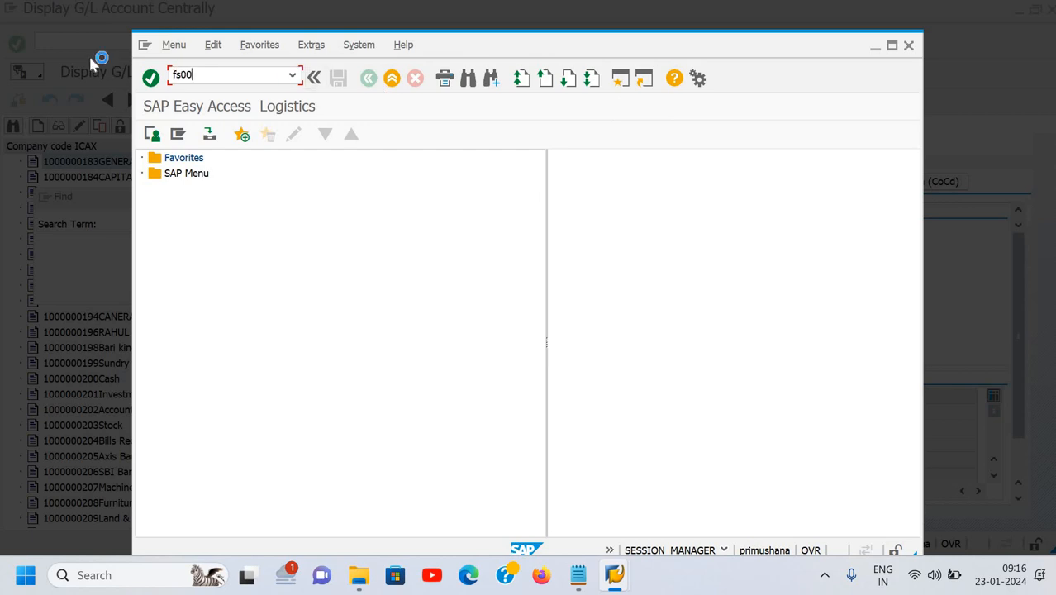
pyautogui.press('Return')
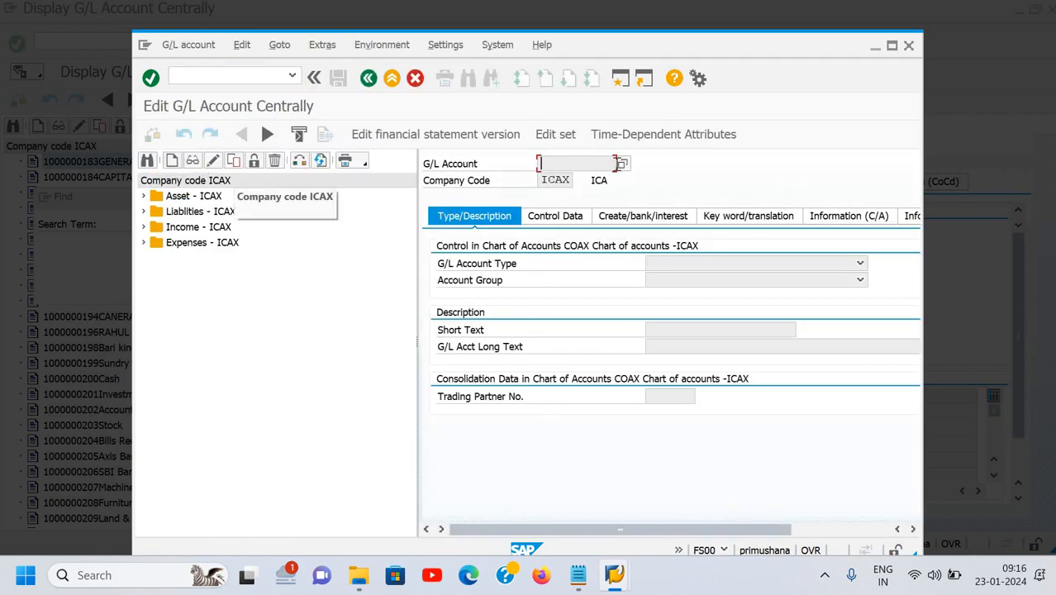
pyautogui.click(621, 163)
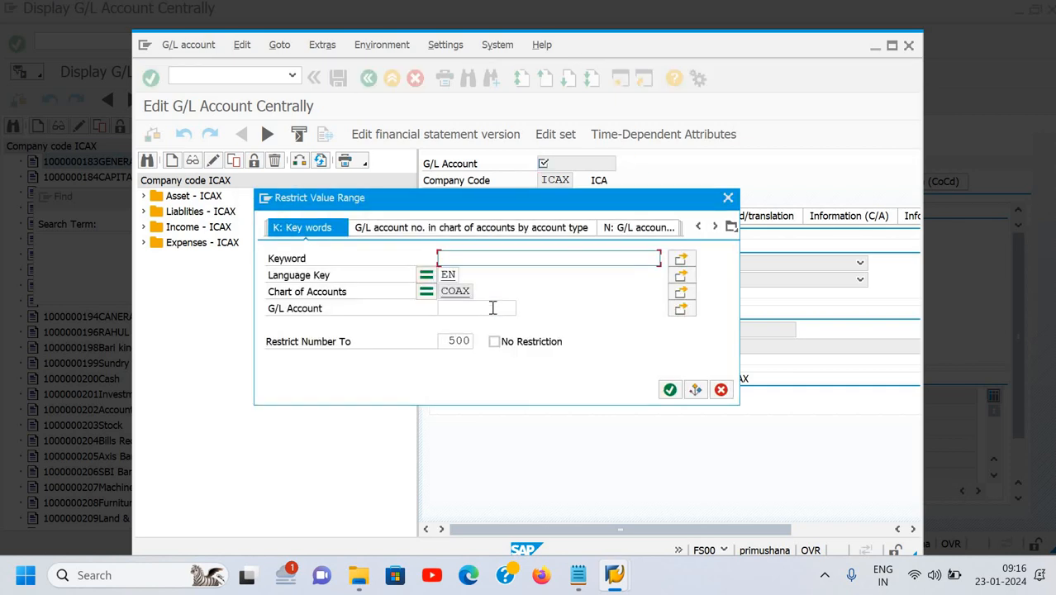
pyautogui.write('j')
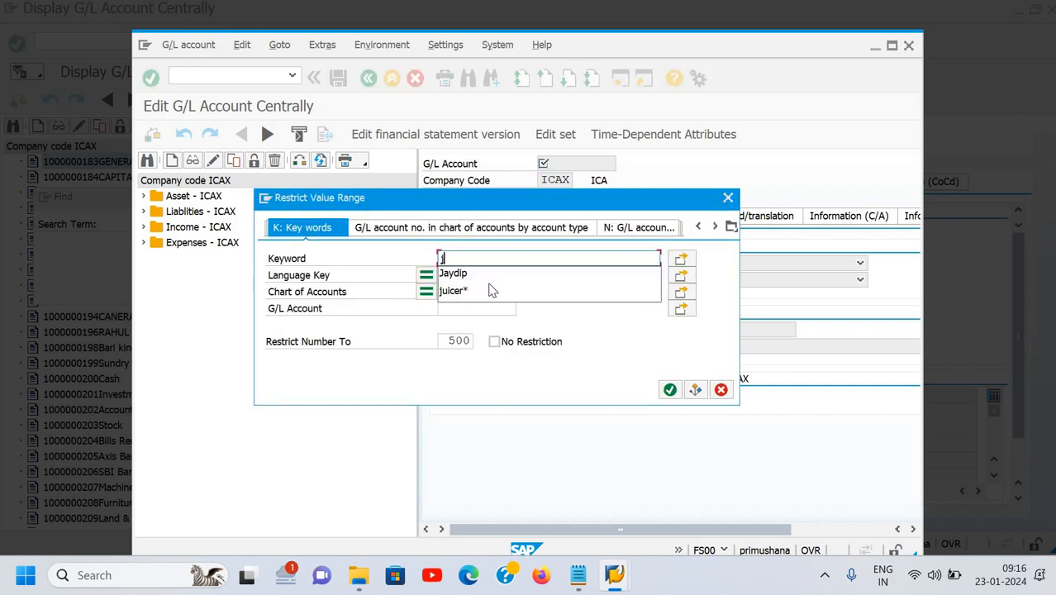
pyautogui.click(488, 275)
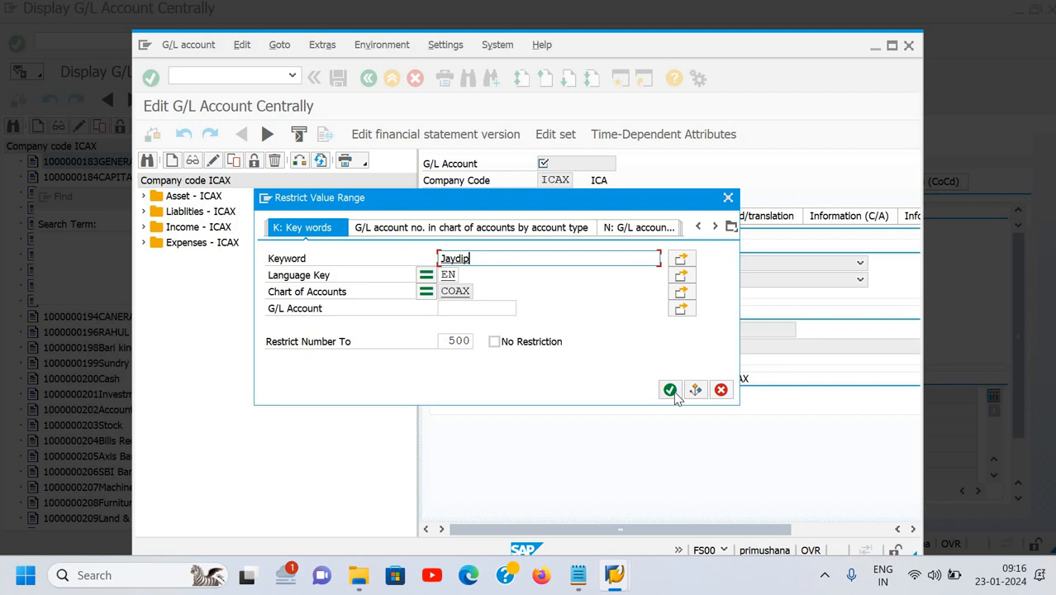
pyautogui.click(670, 390)
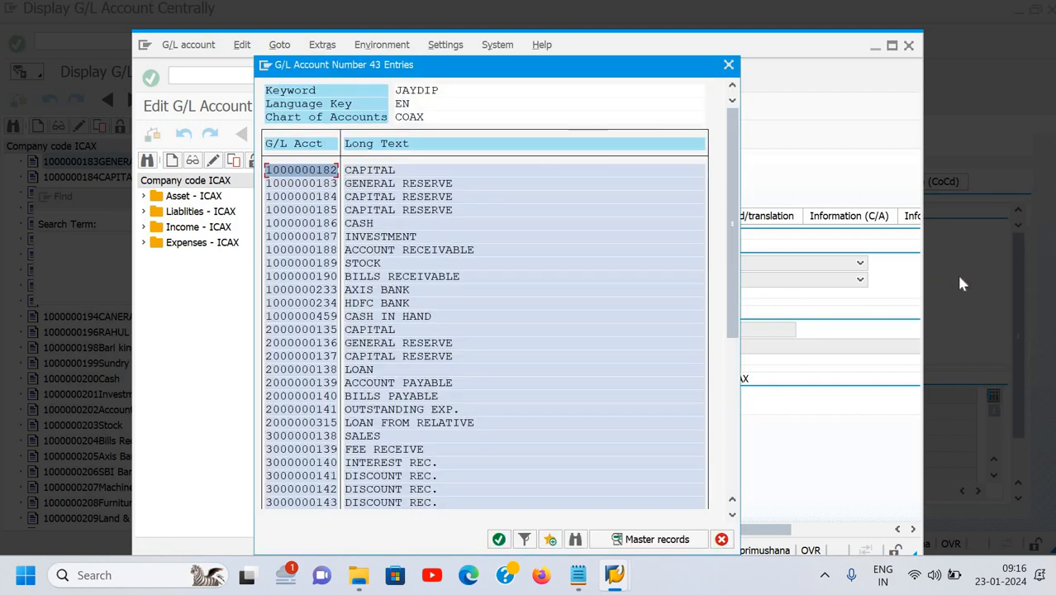
pyautogui.hotkey('alt', 'Tab')
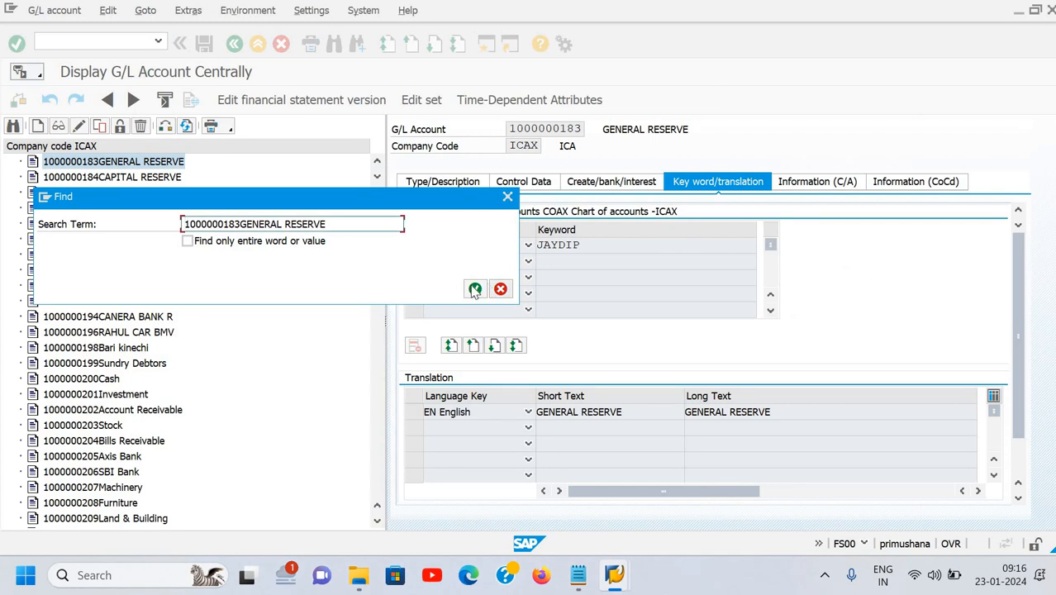
pyautogui.click(475, 289)
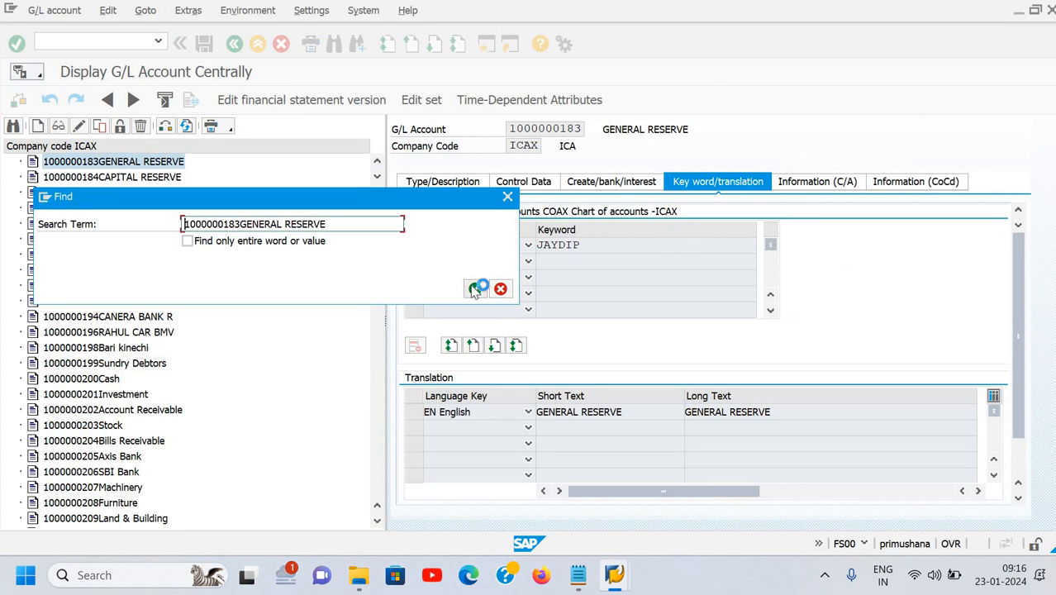
pyautogui.doubleClick(126, 164)
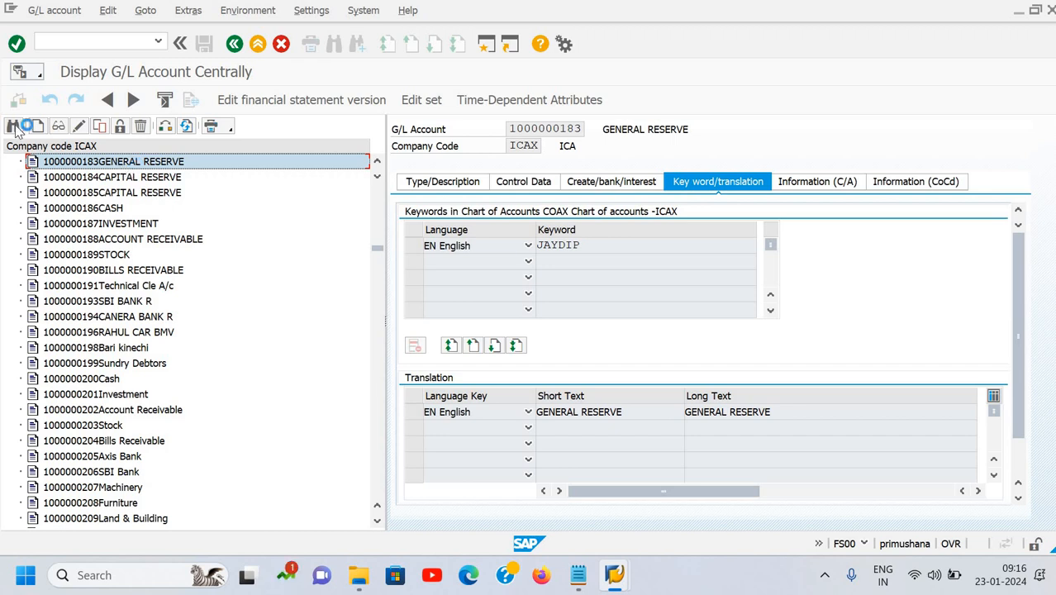
pyautogui.click(14, 128)
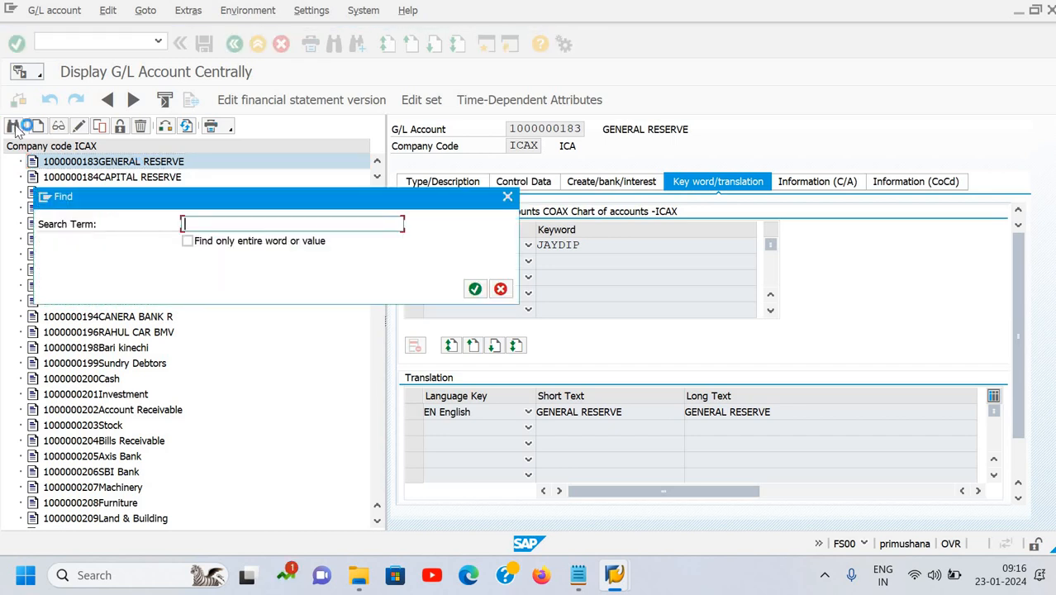
pyautogui.hotkey('ctrl', 'v')
pyautogui.click(476, 289)
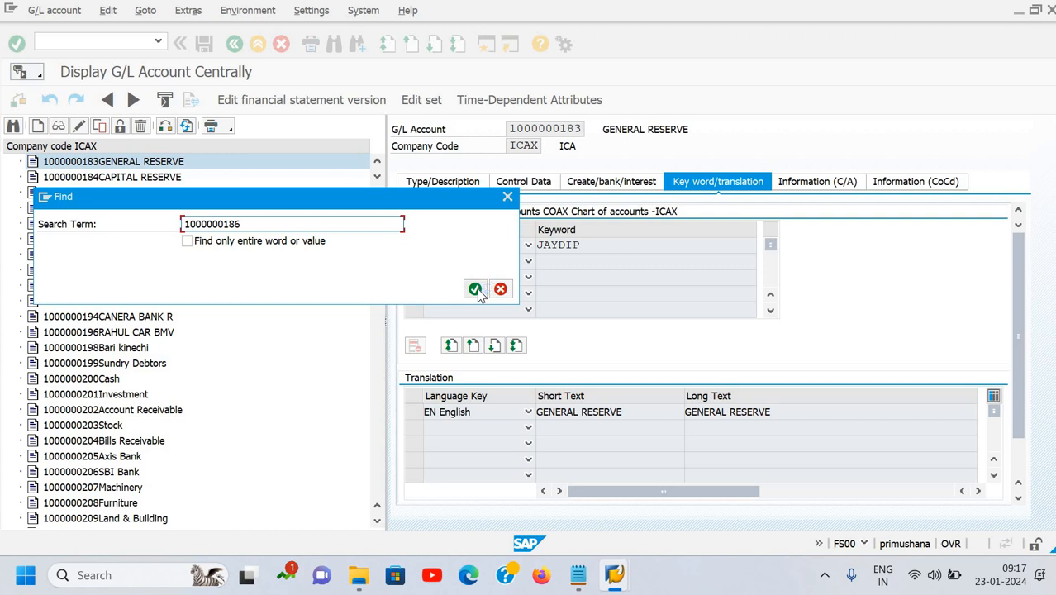
pyautogui.click(477, 289)
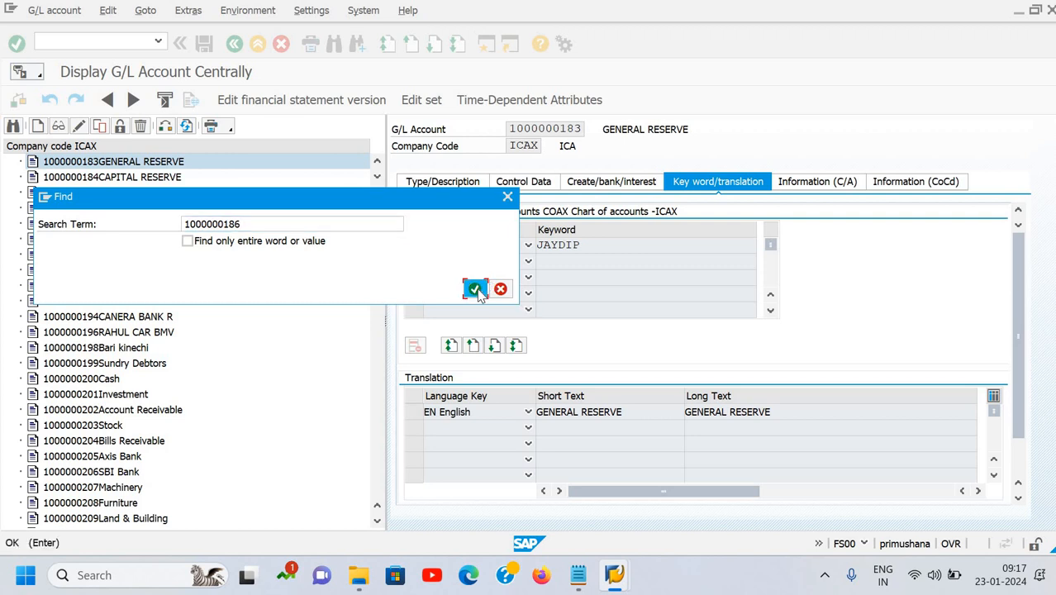
pyautogui.click(506, 199)
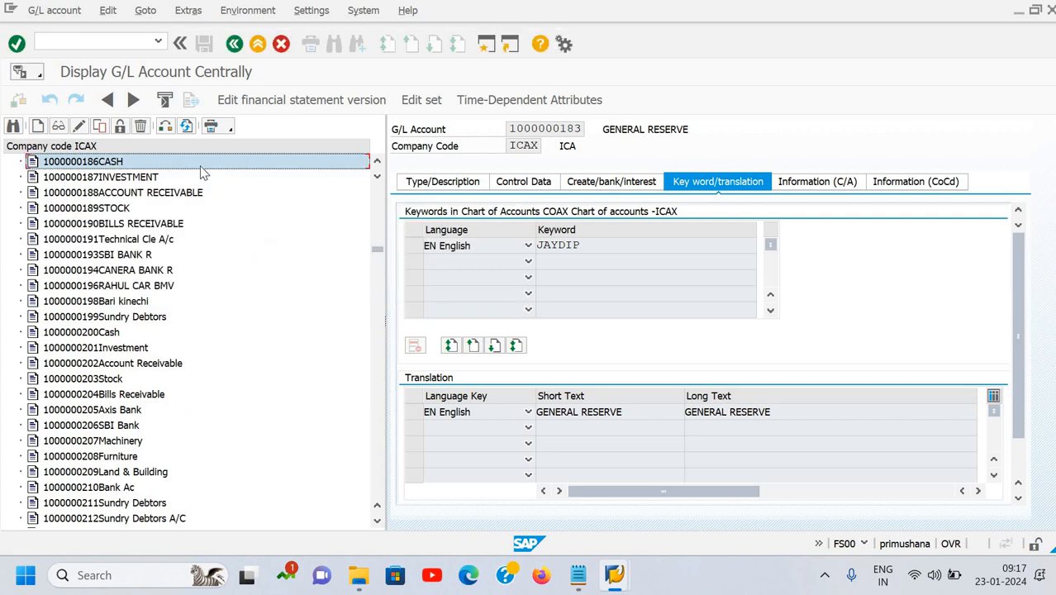
pyautogui.doubleClick(201, 167)
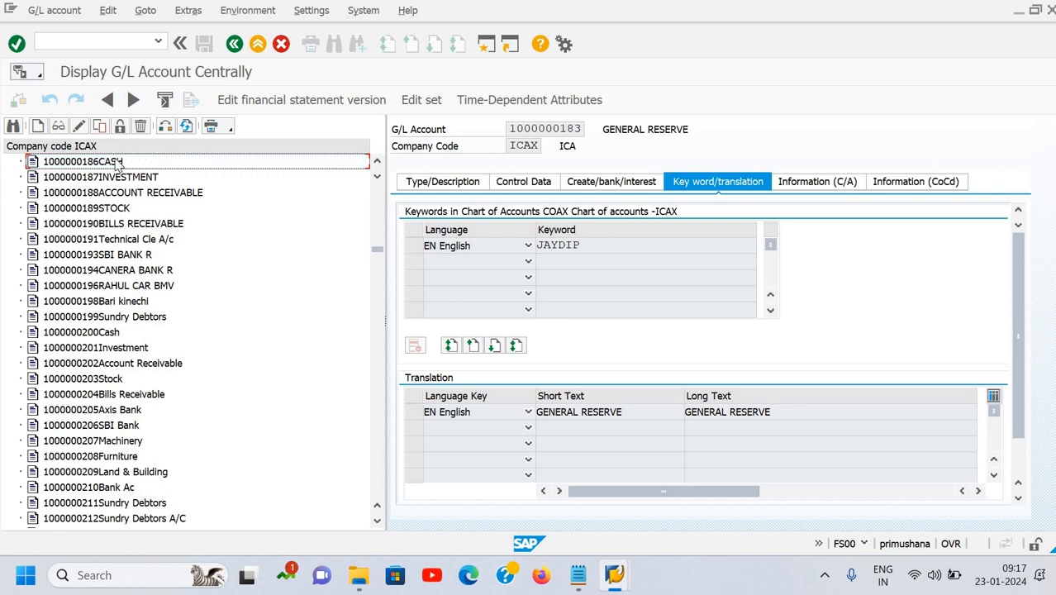
pyautogui.rightClick(118, 165)
pyautogui.click(142, 169)
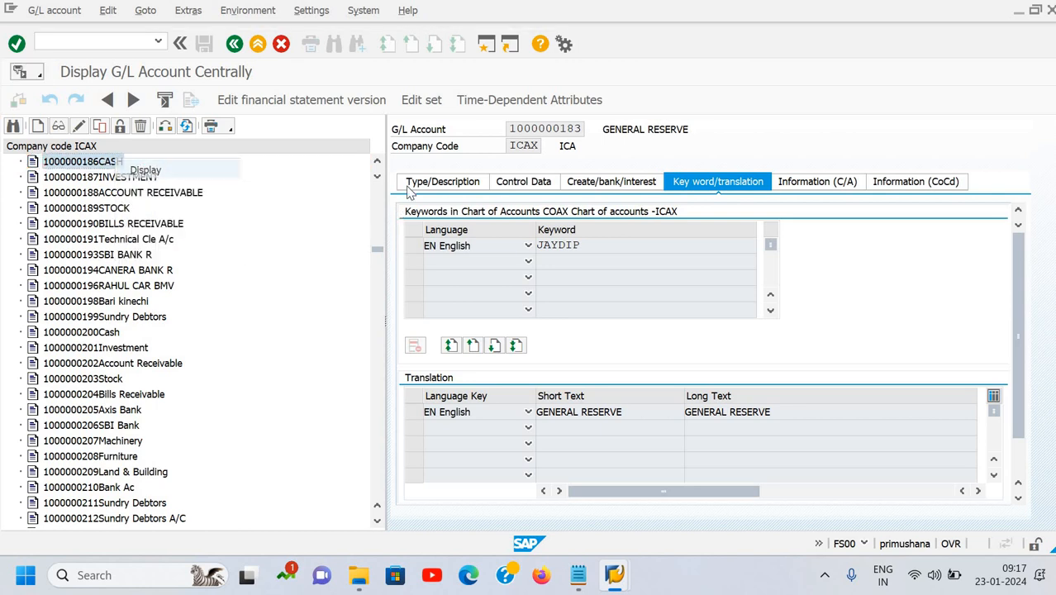
# Check the CASH account's Type/Description and Control Data tabs, including the Recon. Account field.
pyautogui.click(421, 183)
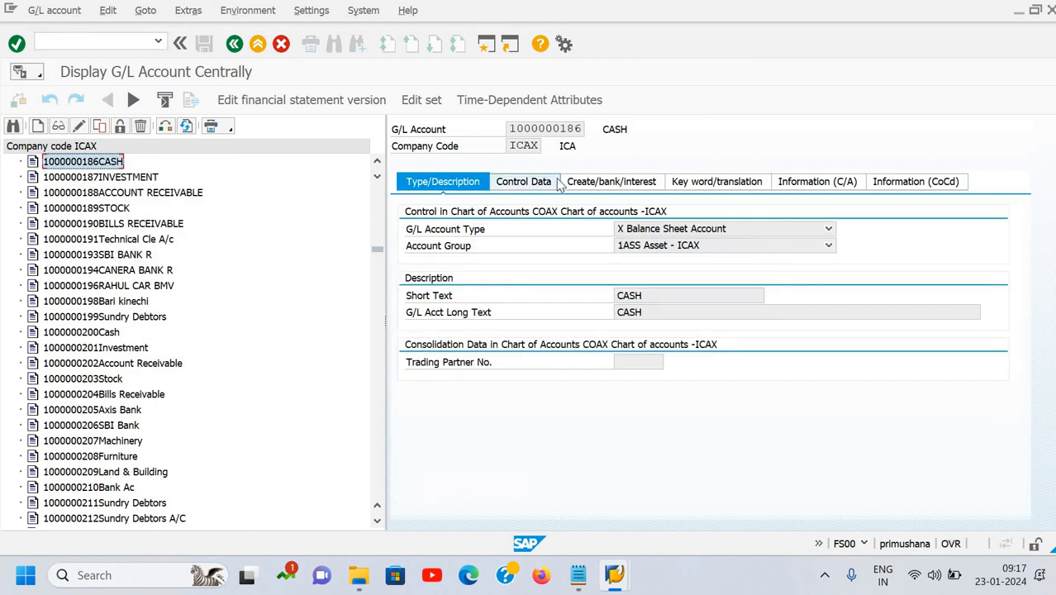
pyautogui.click(614, 182)
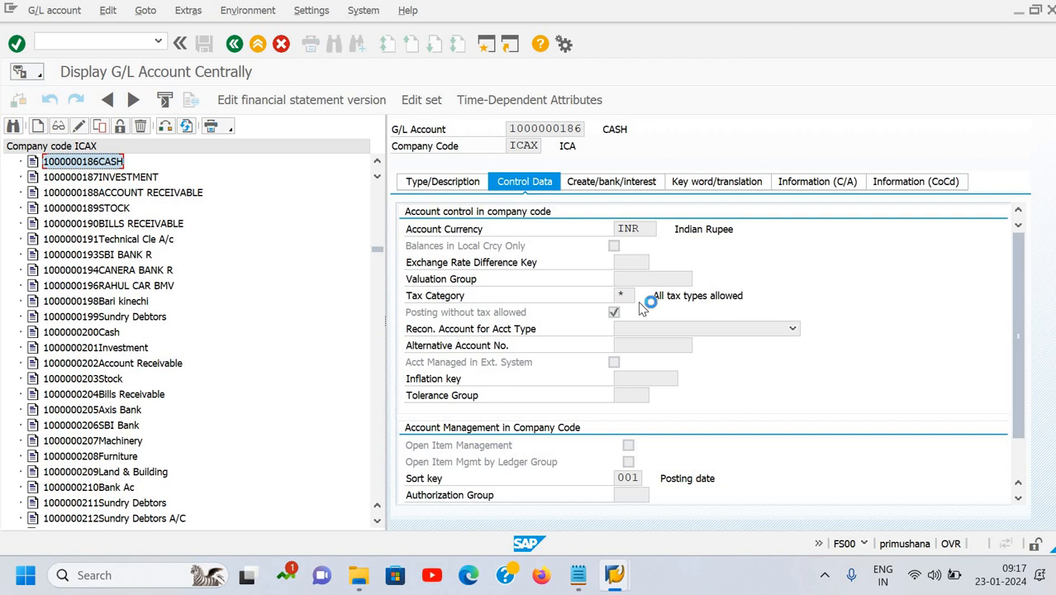
pyautogui.click(668, 325)
pyautogui.click(672, 330)
# Switch CASH to change mode, clear the * tax category and disallow posting without tax.
pyautogui.click(78, 126)
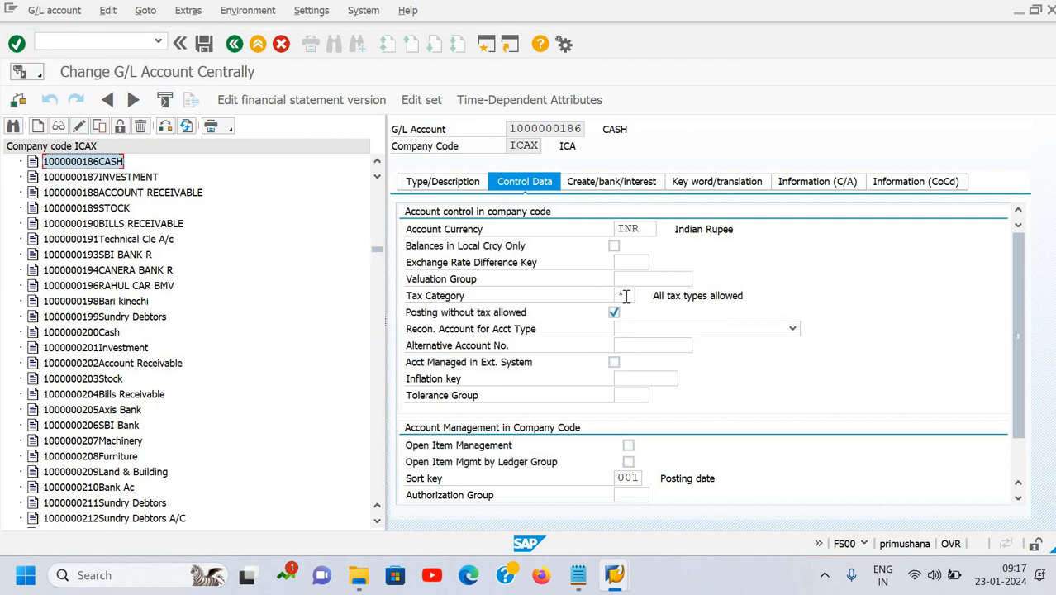
pyautogui.click(625, 295)
pyautogui.press('BackSpace')
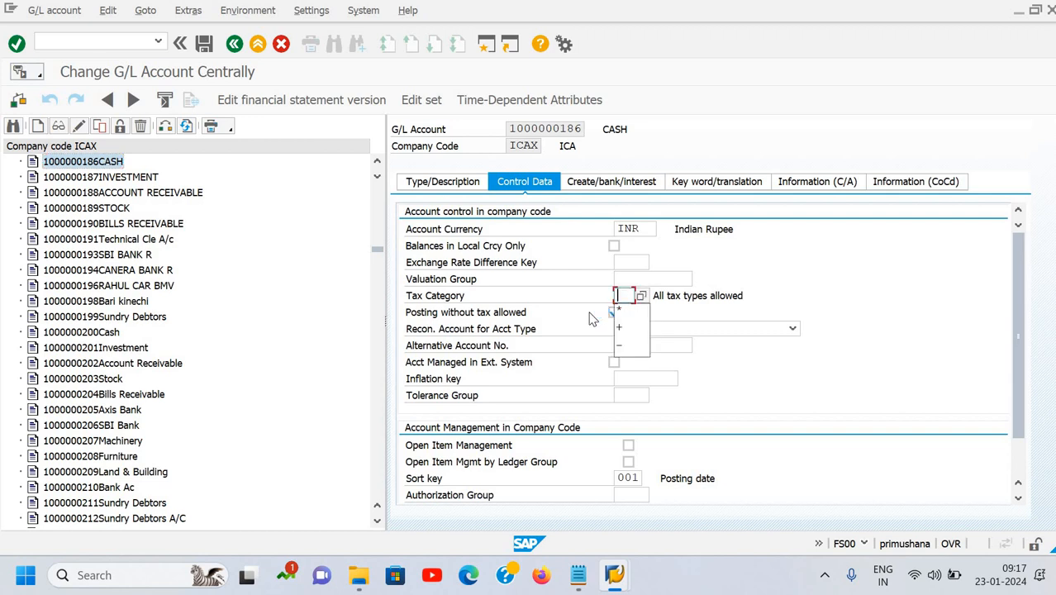
pyautogui.press('Tab')
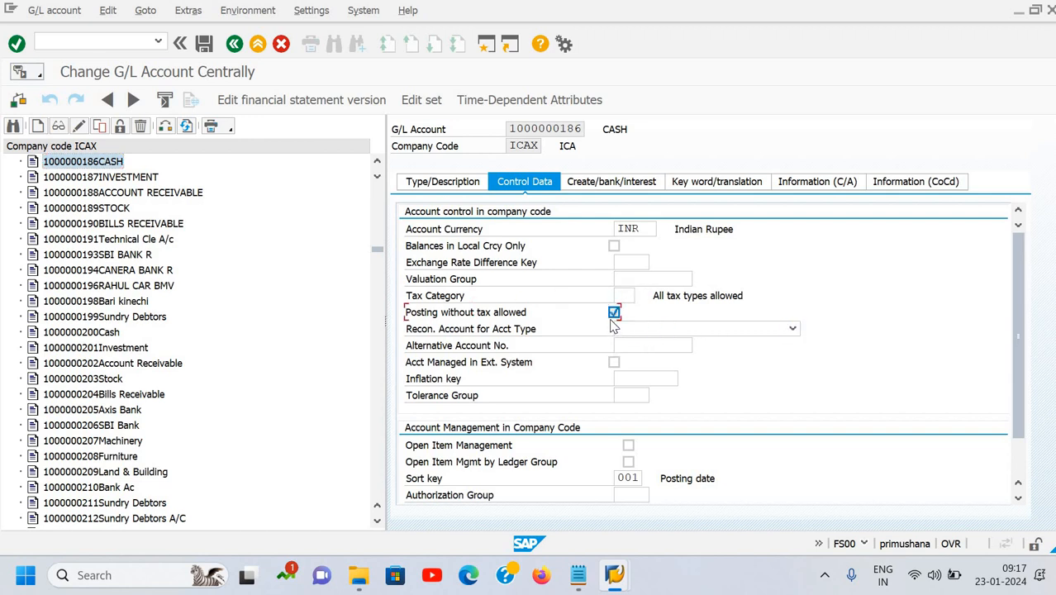
pyautogui.click(613, 316)
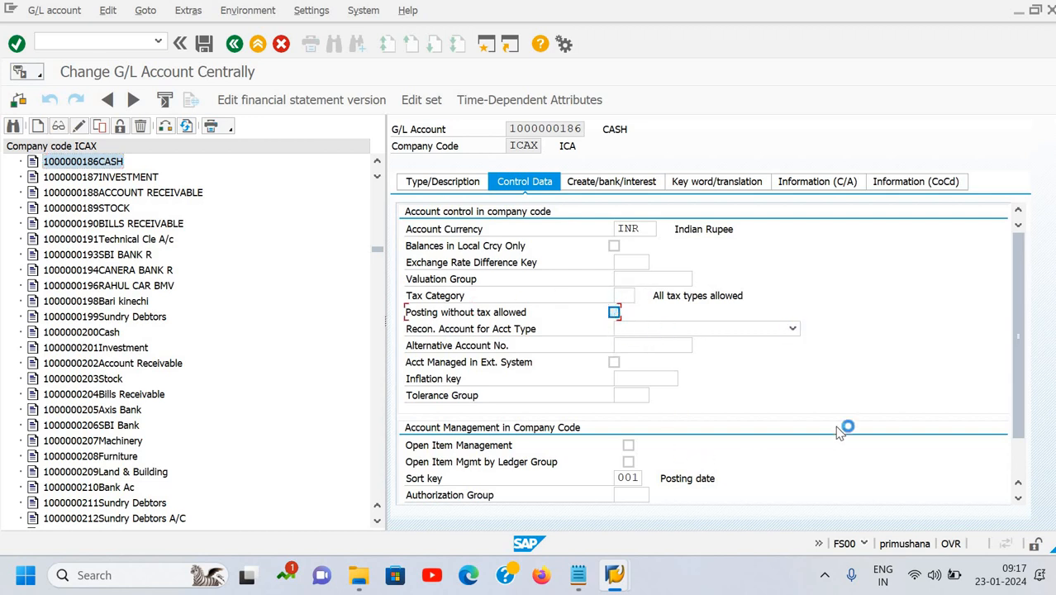
# Check the bank and keyword/translation tabs for CASH, then save it, accepting the warnings.
pyautogui.click(621, 184)
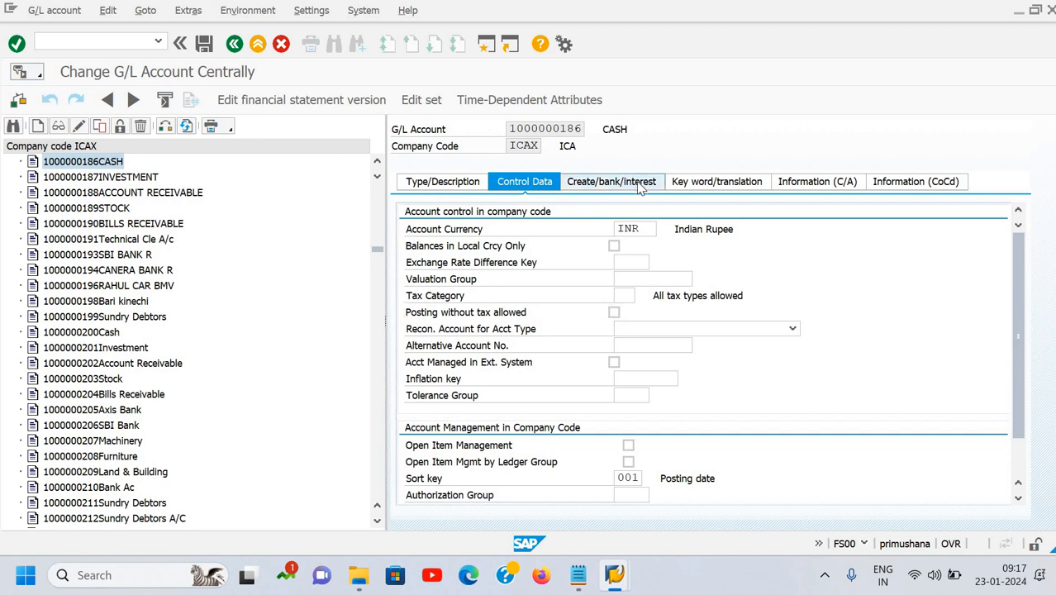
pyautogui.click(705, 183)
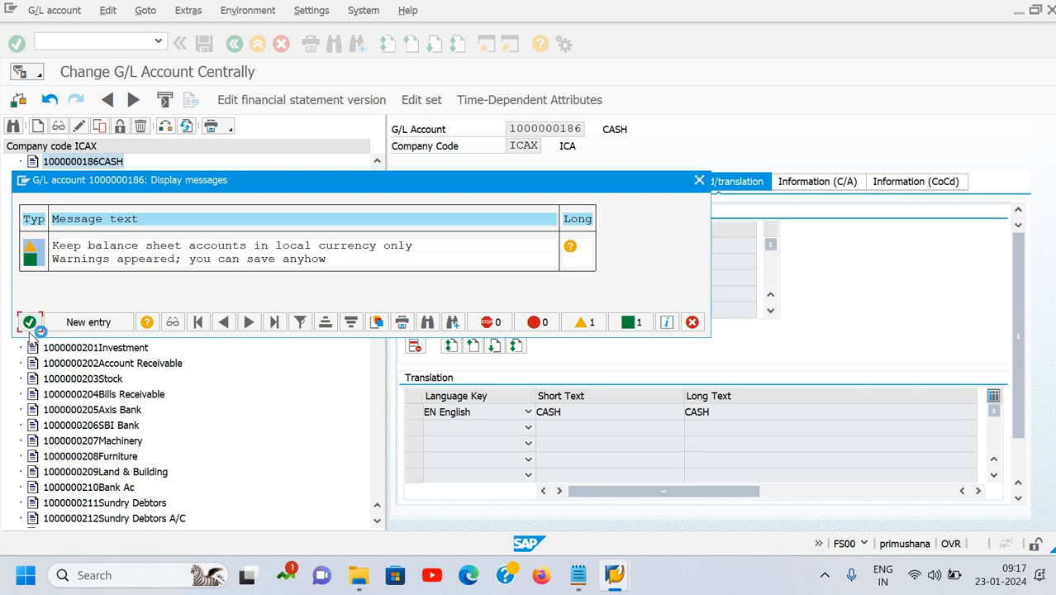
pyautogui.click(29, 323)
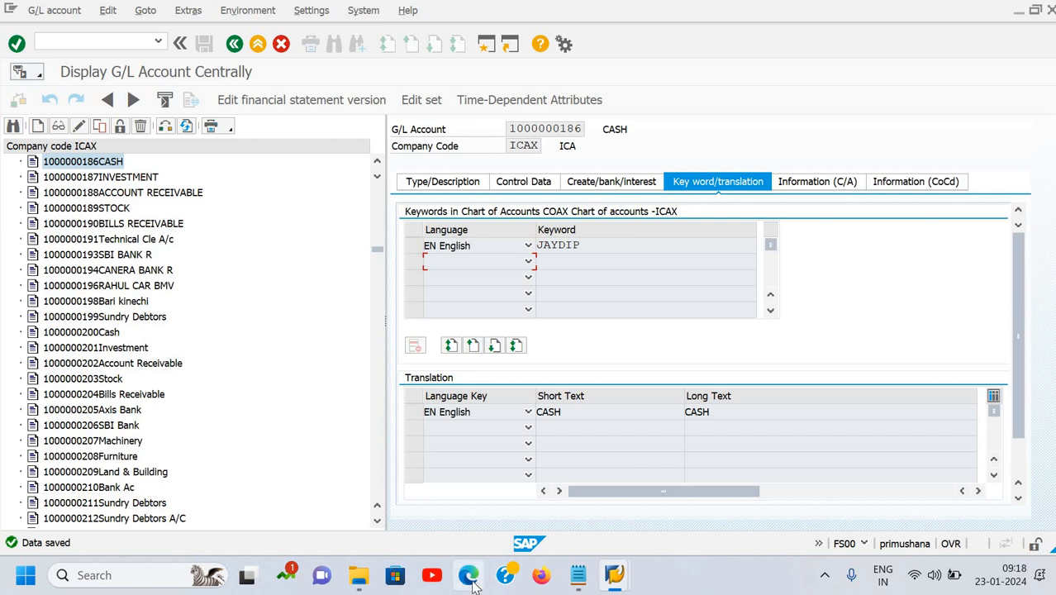
pyautogui.hotkey('alt', 'Tab')
pyautogui.hotkey('alt', 'Tab')
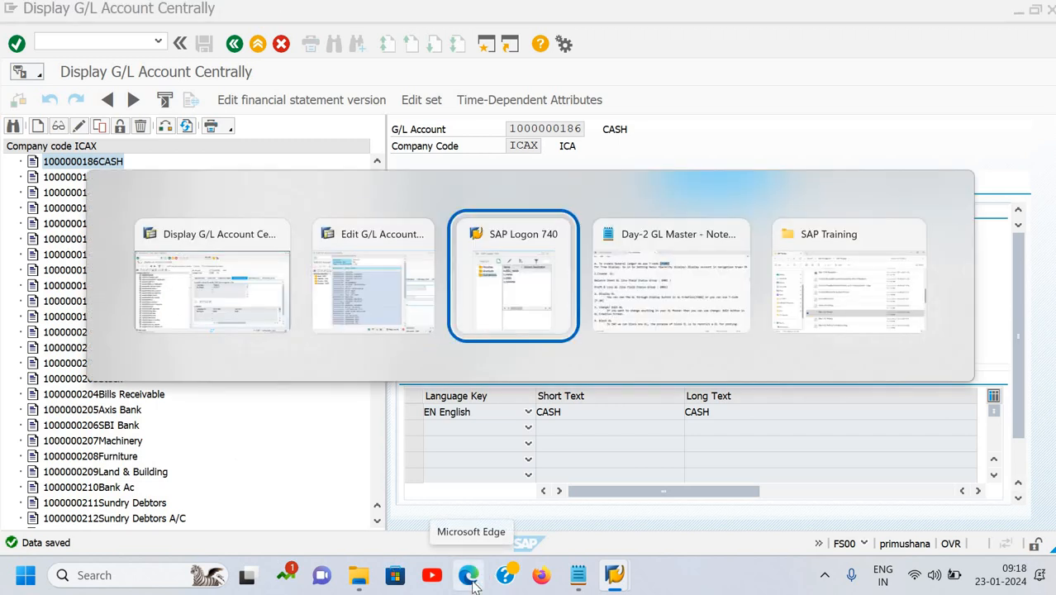
pyautogui.hotkey('alt', 'Tab')
pyautogui.hotkey('alt', 'Tab')
pyautogui.hotkey('alt', 'Tab')
pyautogui.hotkey('alt', 'Tab')
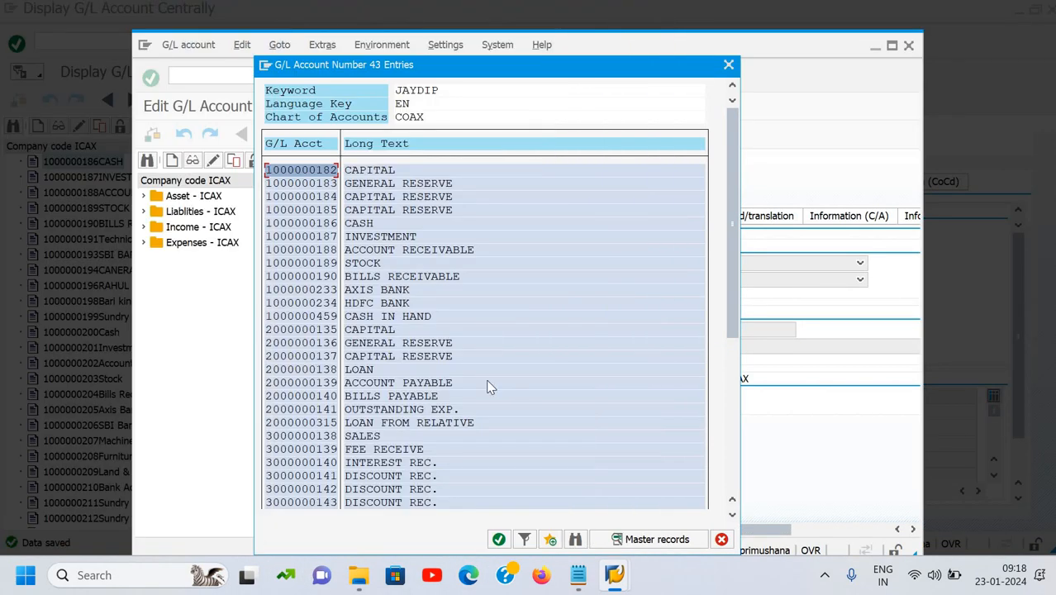
pyautogui.click(372, 343)
pyautogui.scroll(-1, 364, 350)
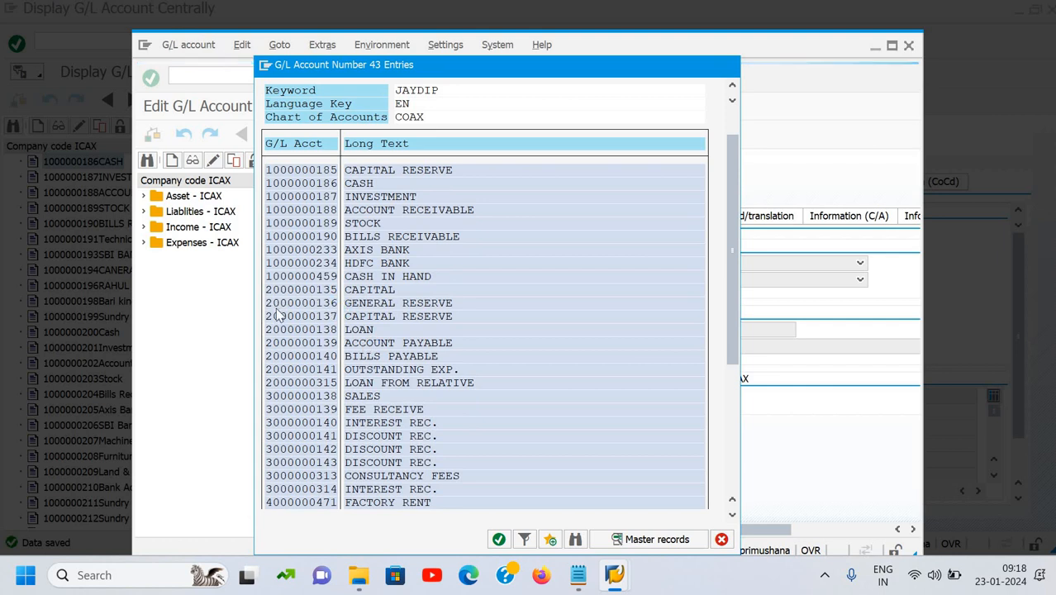
pyautogui.scroll(-1, 302, 305)
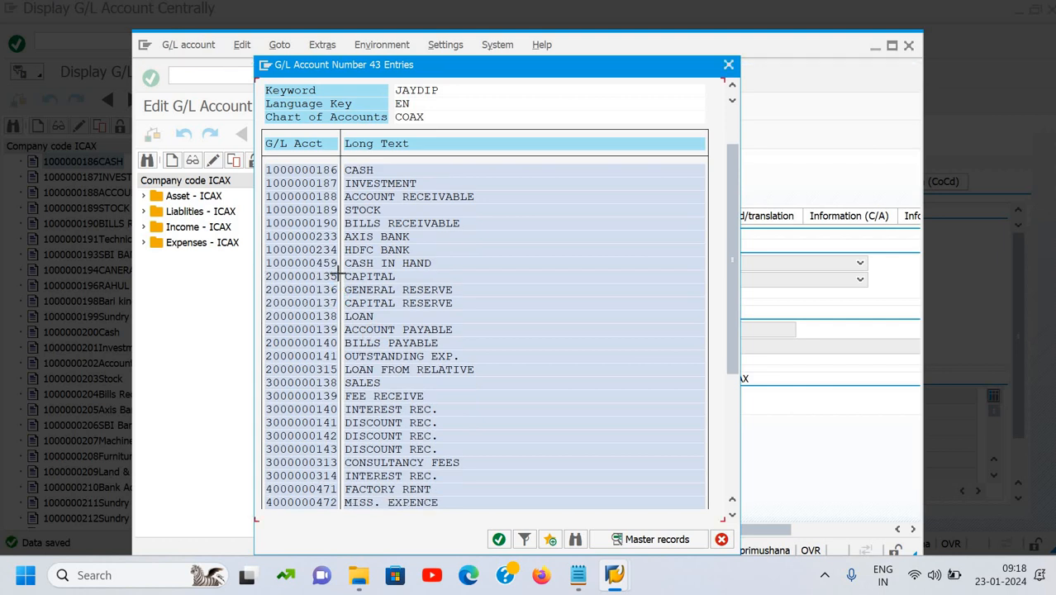
pyautogui.moveTo(266, 276); pyautogui.dragTo(338, 273)
pyautogui.hotkey('ctrl', 'c')
pyautogui.press('Escape')
pyautogui.click(15, 129)
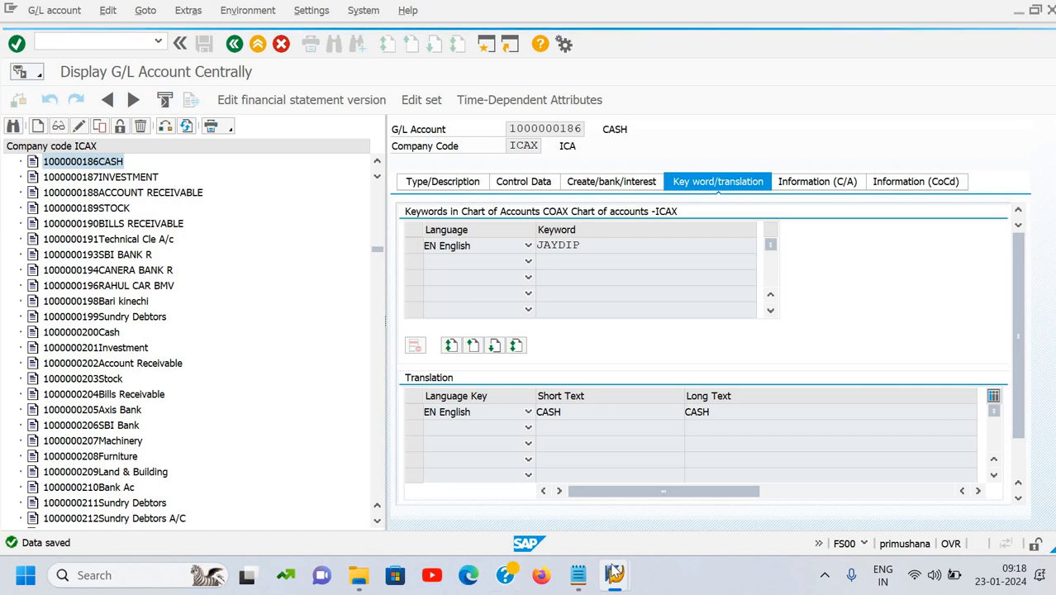
# Decline the detailed connection-error description, then close and relaunch SAP Logon 740.
pyautogui.moveTo(614, 576)
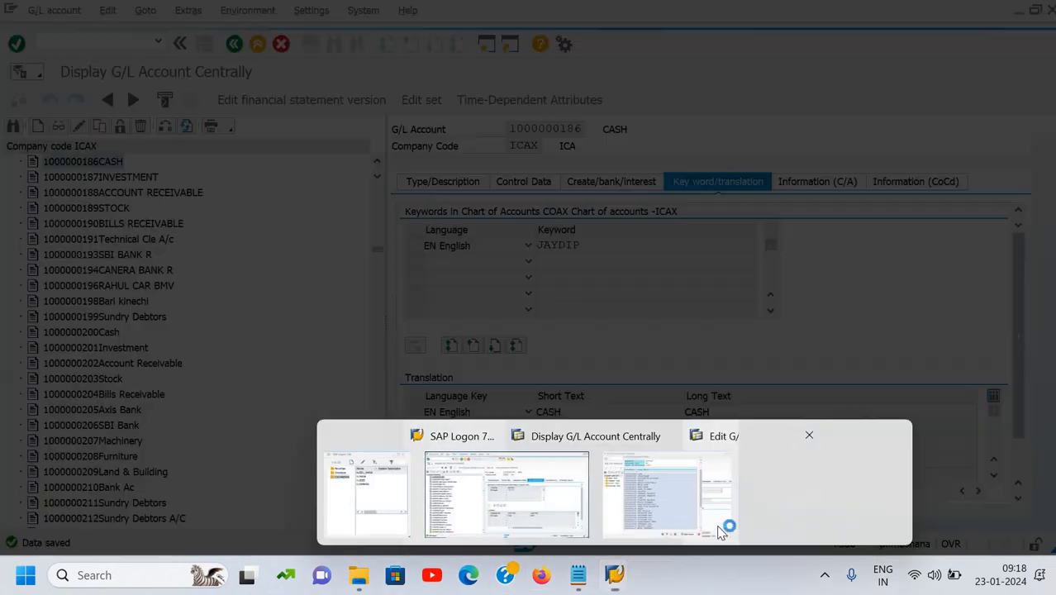
pyautogui.click(725, 530)
pyautogui.click(653, 363)
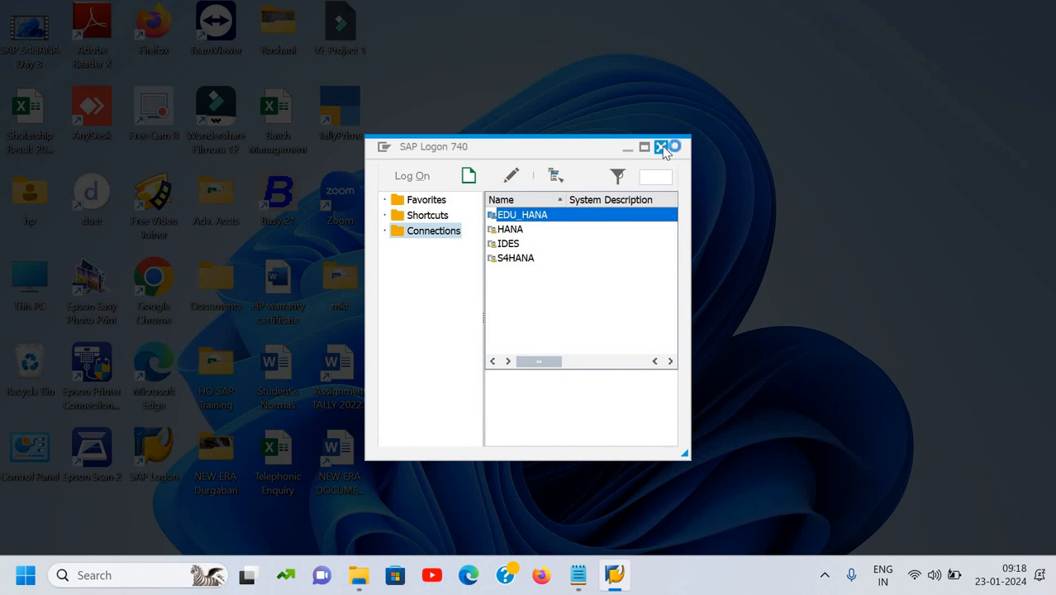
pyautogui.click(661, 147)
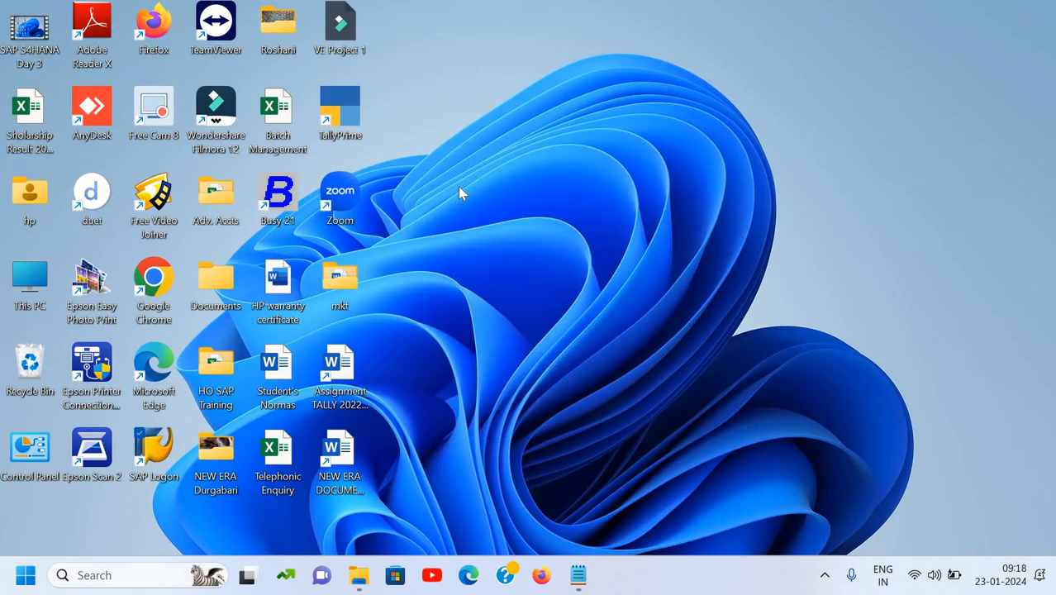
pyautogui.doubleClick(154, 452)
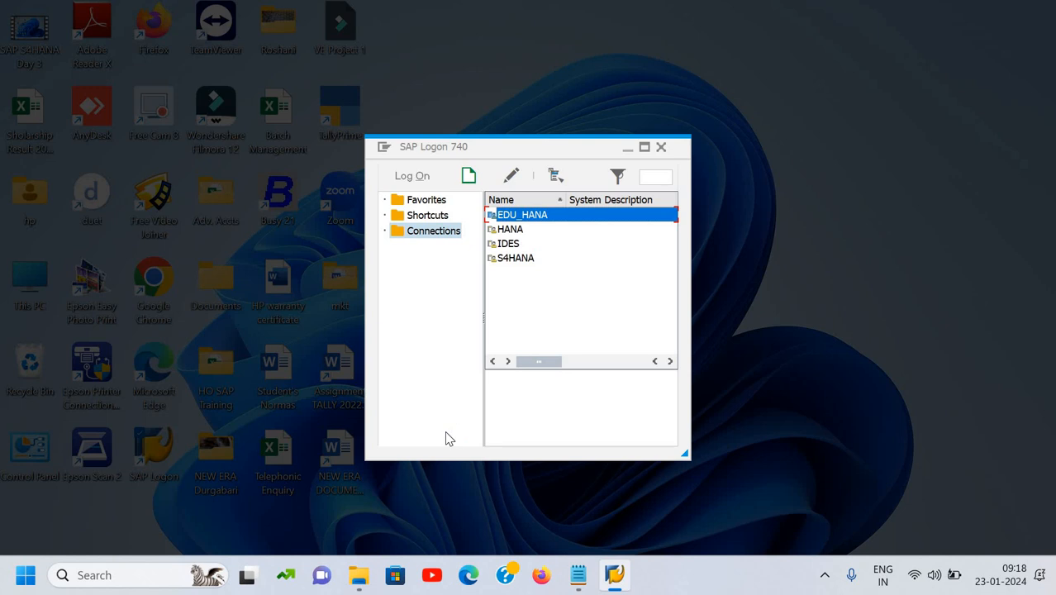
# Try the EDU_HANA connection, check the Wi-Fi networks in Quick Settings, and dismiss the error.
pyautogui.press('Return')
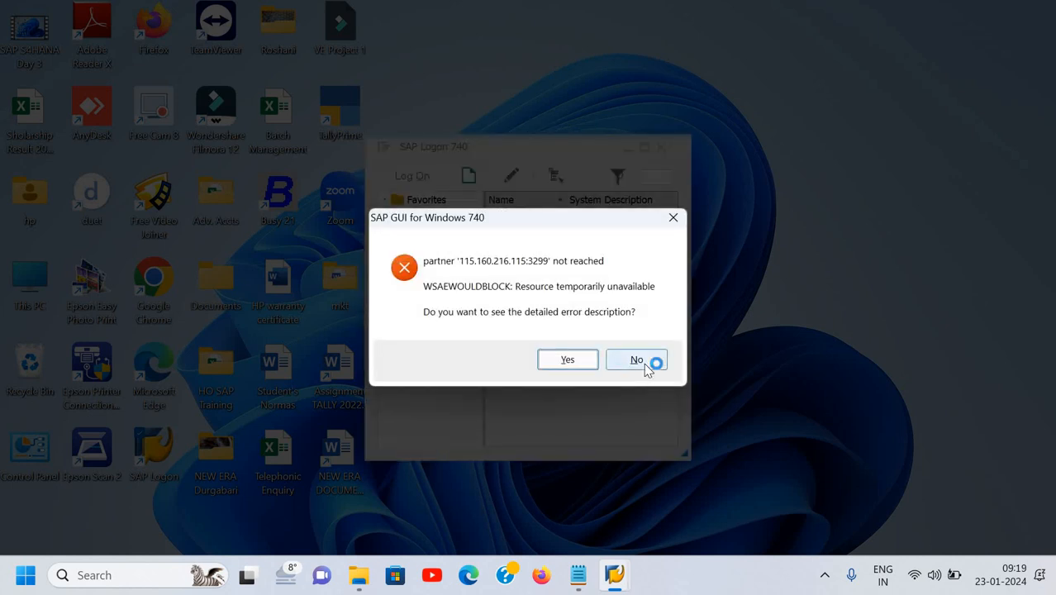
pyautogui.click(638, 361)
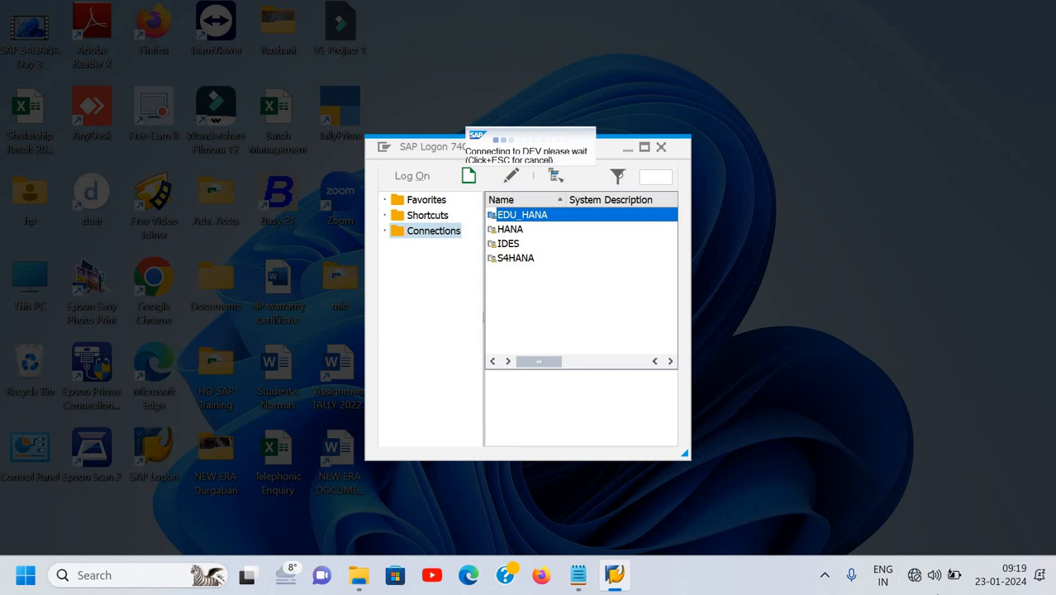
pyautogui.click(926, 578)
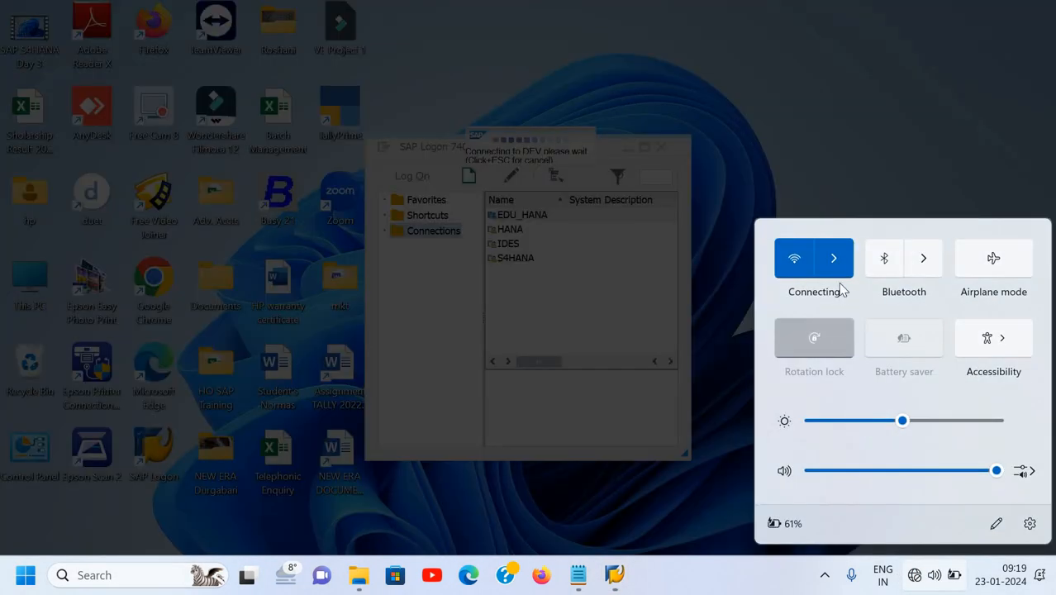
pyautogui.click(841, 261)
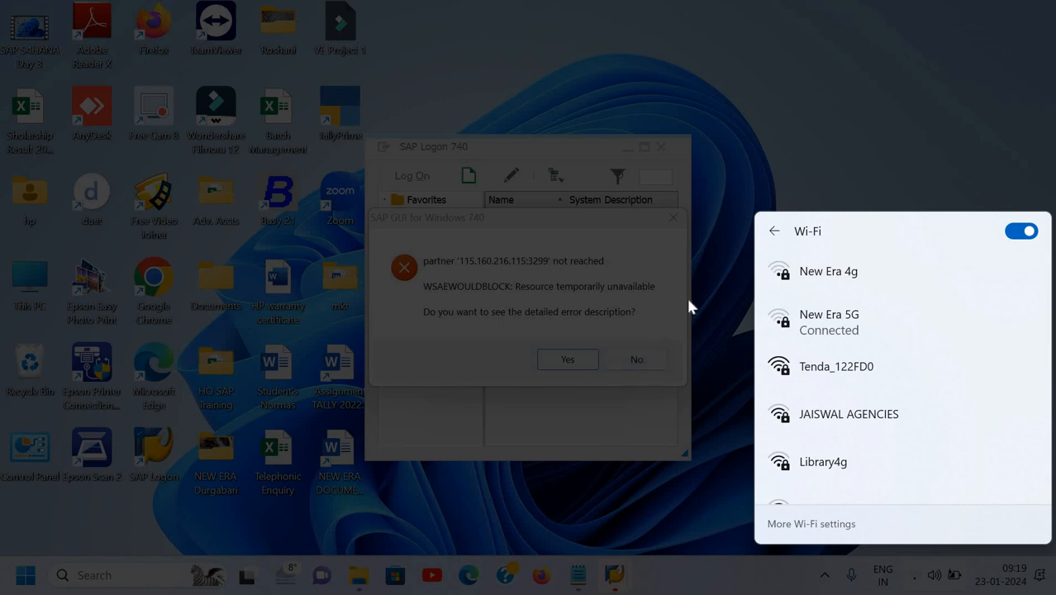
pyautogui.click(638, 358)
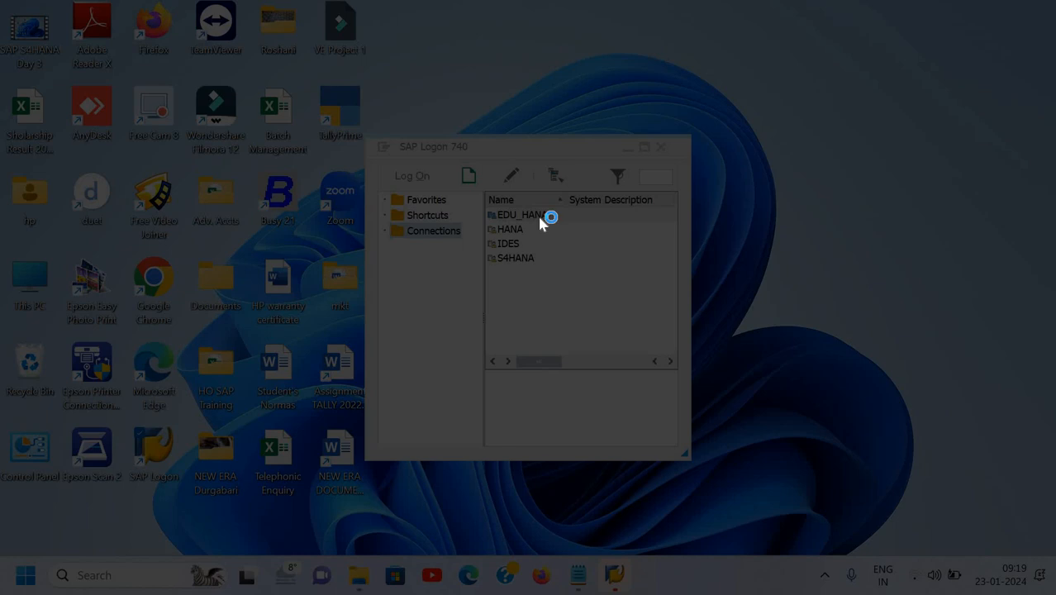
# Log on to EDU_HANA client 500 with the remembered user ID and the account password.
pyautogui.doubleClick(528, 214)
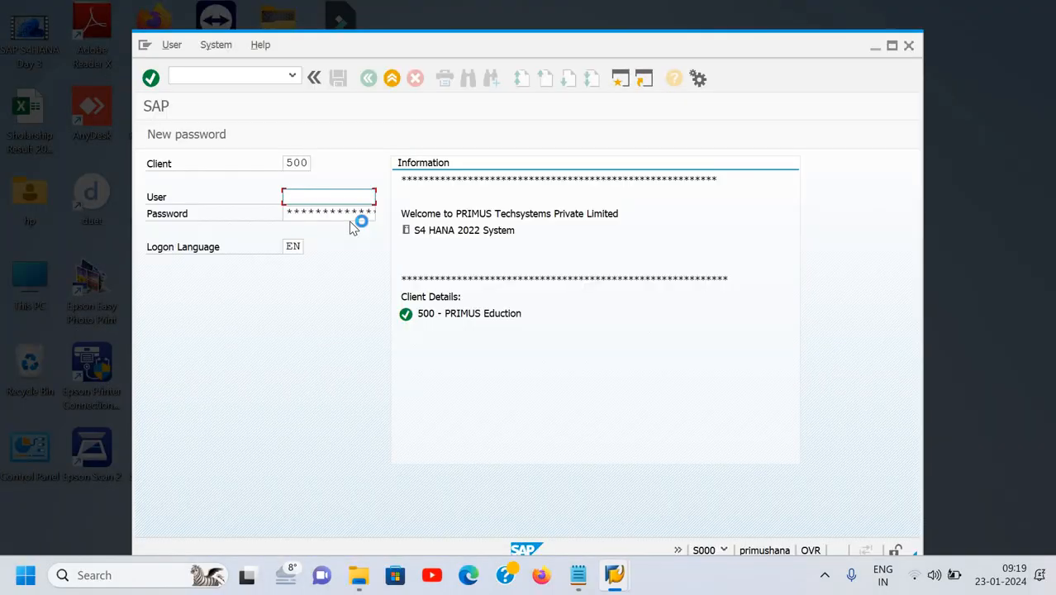
pyautogui.write('n')
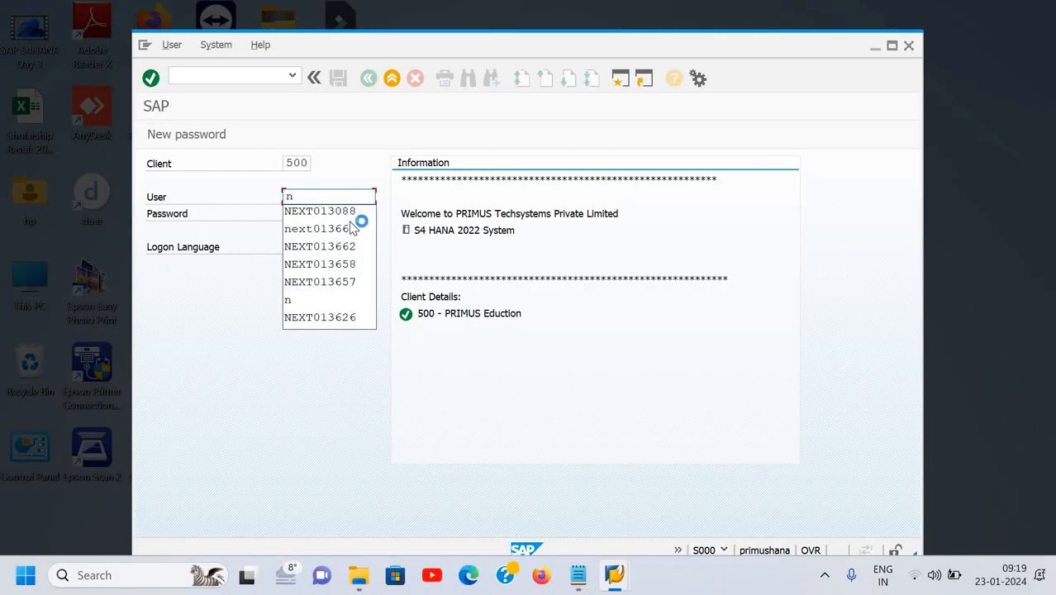
pyautogui.press('Down')
pyautogui.press('Return')
pyautogui.press('Tab')
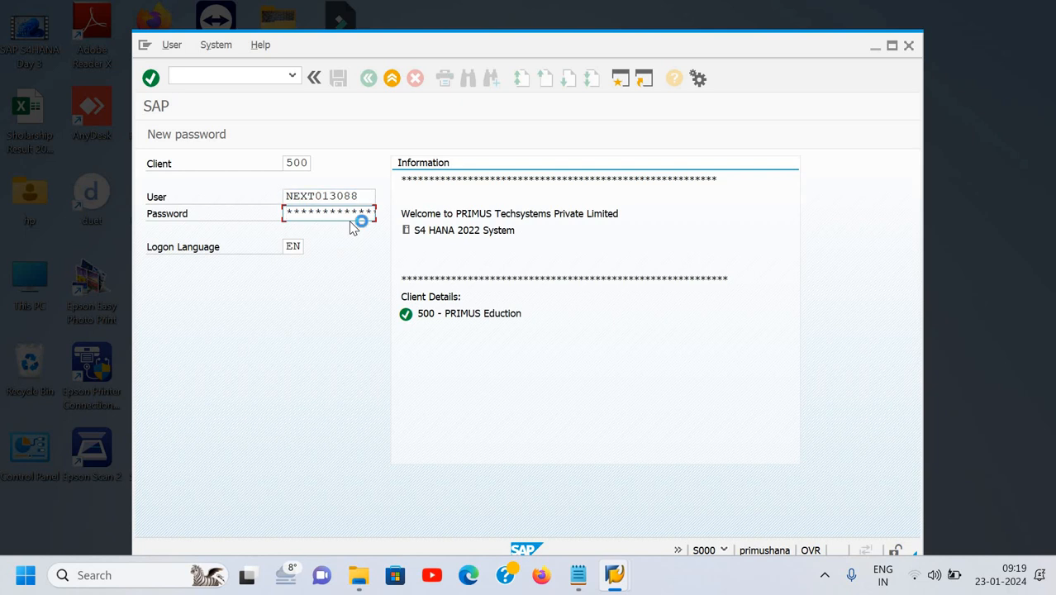
pyautogui.press('Return')
pyautogui.write('******')
pyautogui.press('Return')
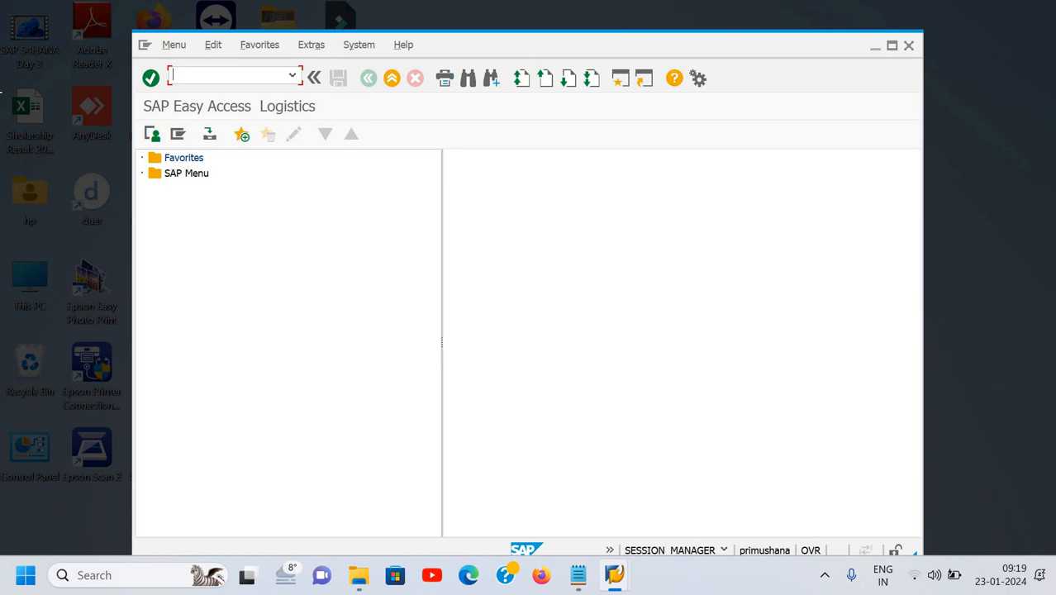
pyautogui.write('fs00')
pyautogui.press('Return')
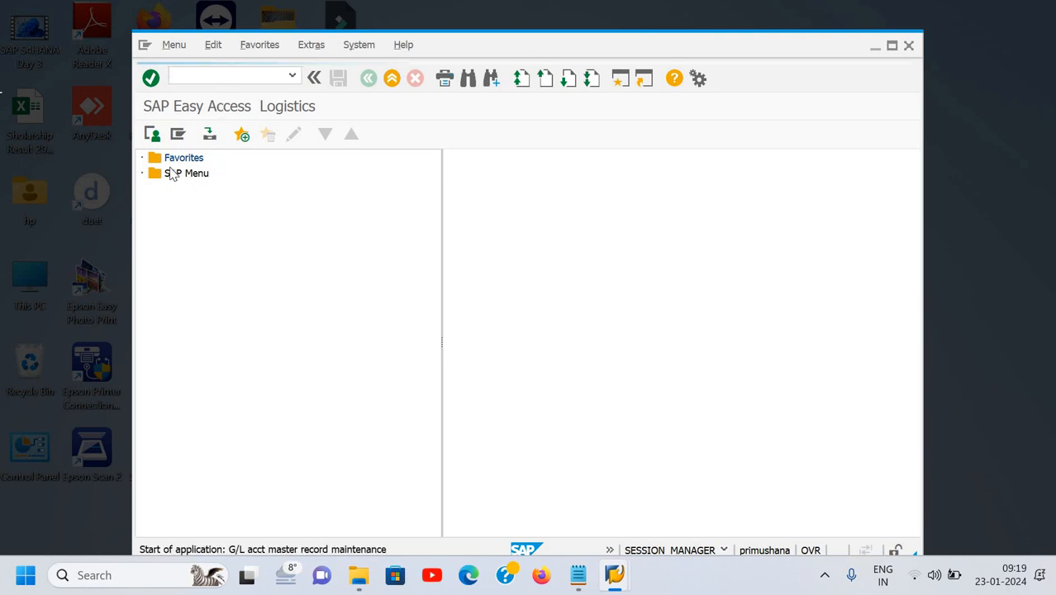
pyautogui.click(146, 160)
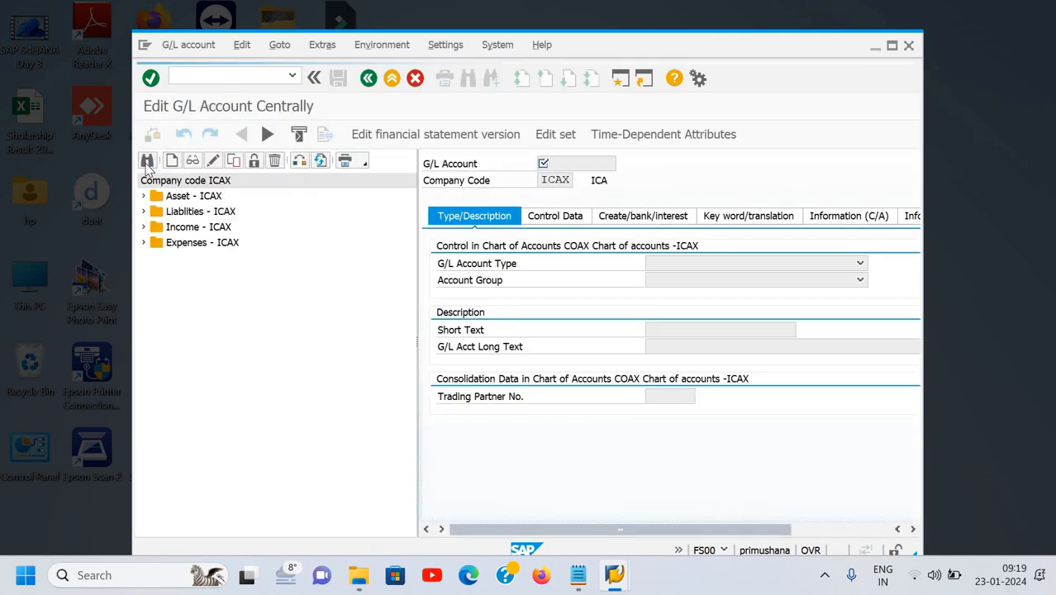
pyautogui.hotkey('ctrl', 'v')
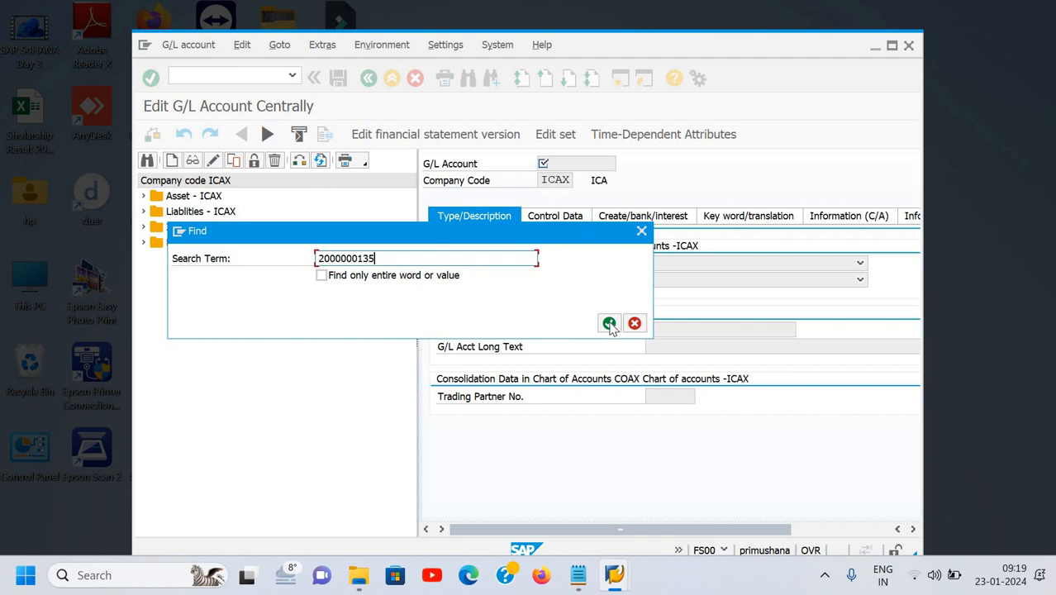
pyautogui.click(609, 324)
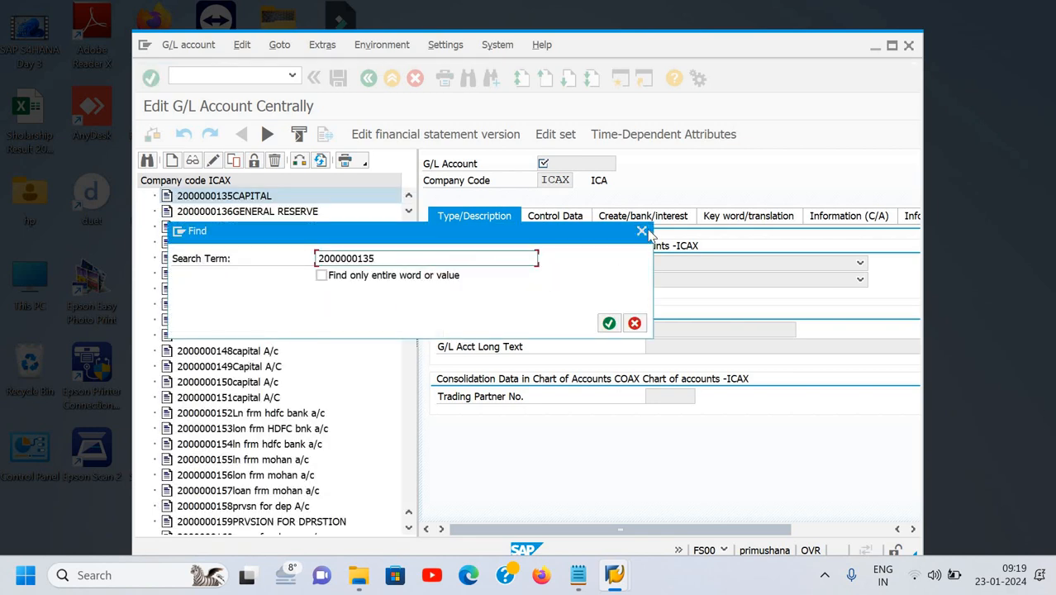
pyautogui.click(643, 235)
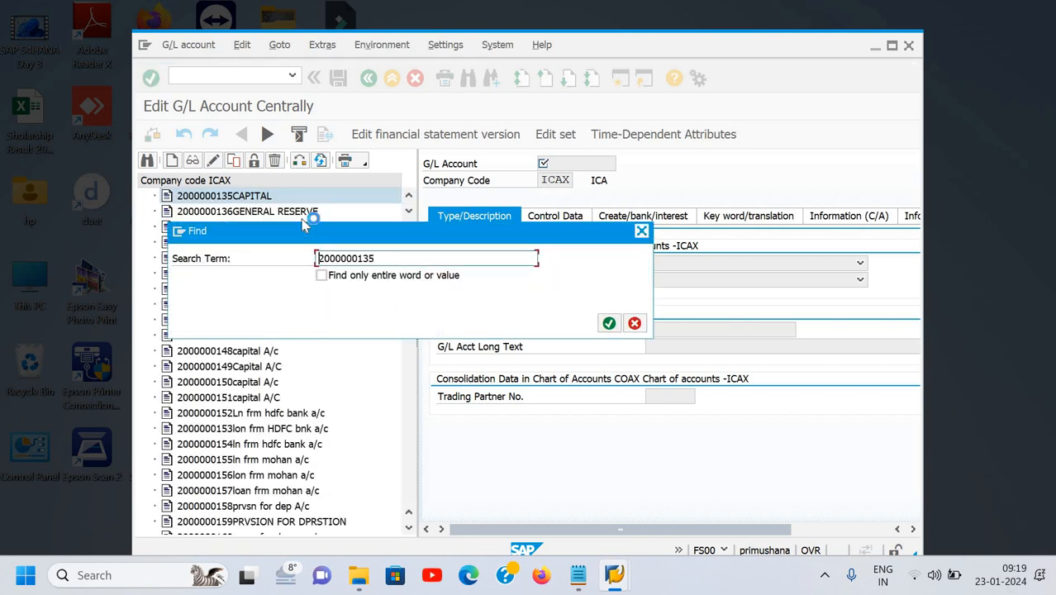
pyautogui.rightClick(264, 200)
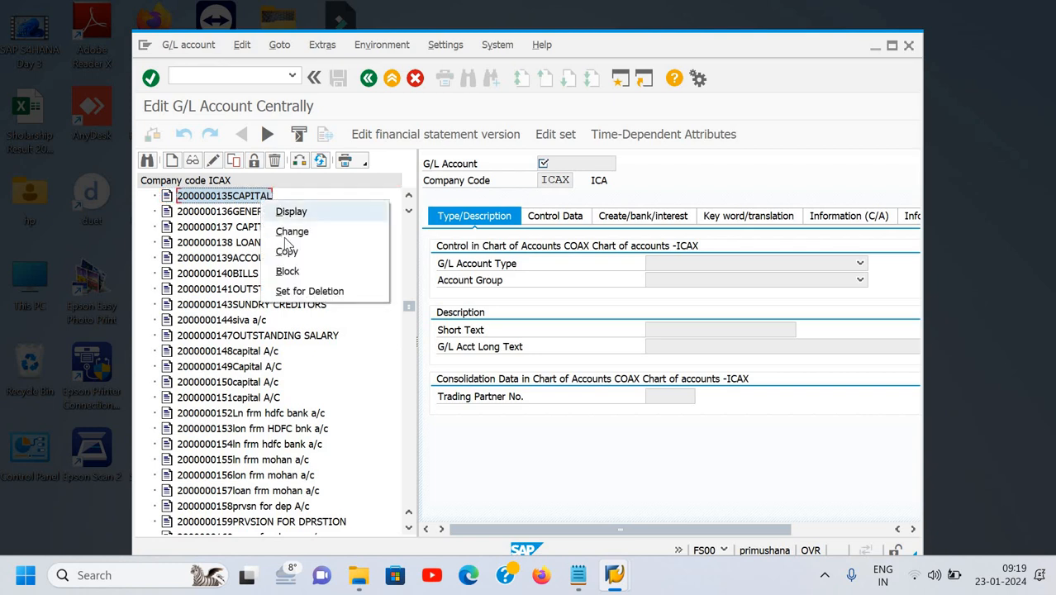
pyautogui.click(291, 233)
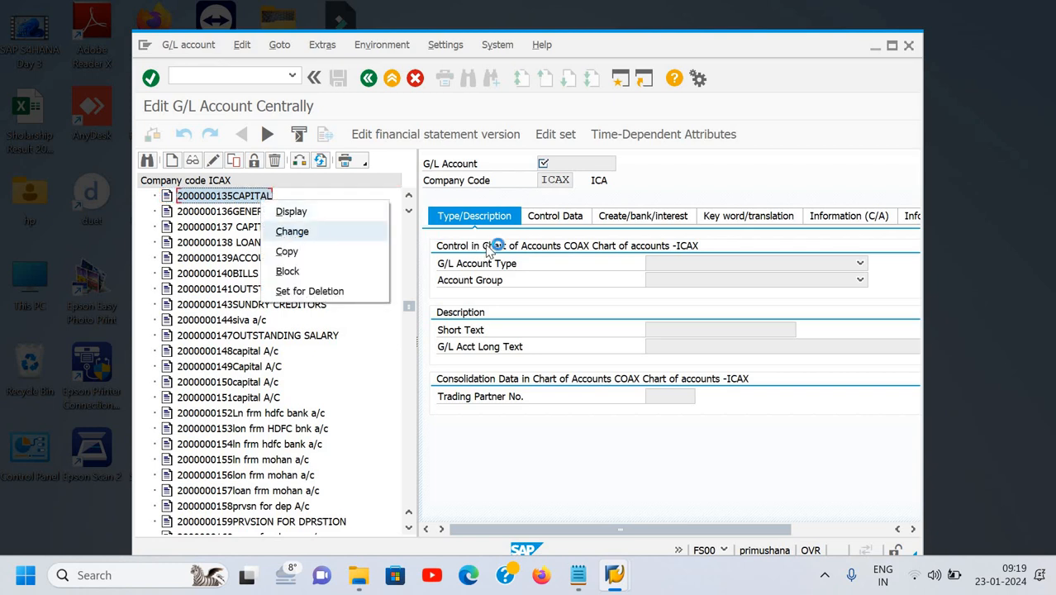
# Leave Tax Category empty in the control data, then show the Create/bank/interest tab.
pyautogui.click(556, 217)
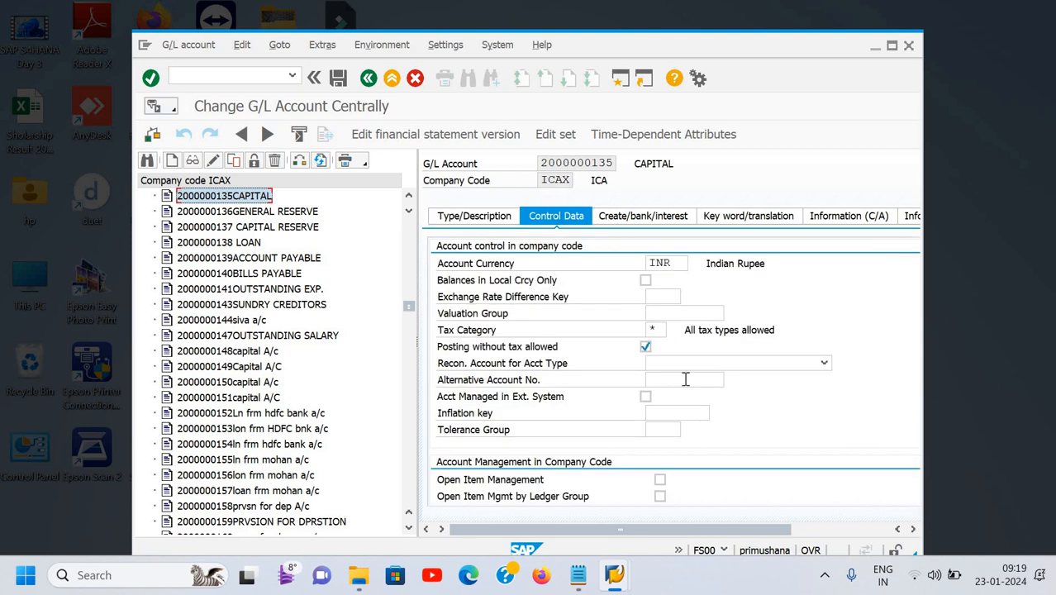
pyautogui.click(651, 331)
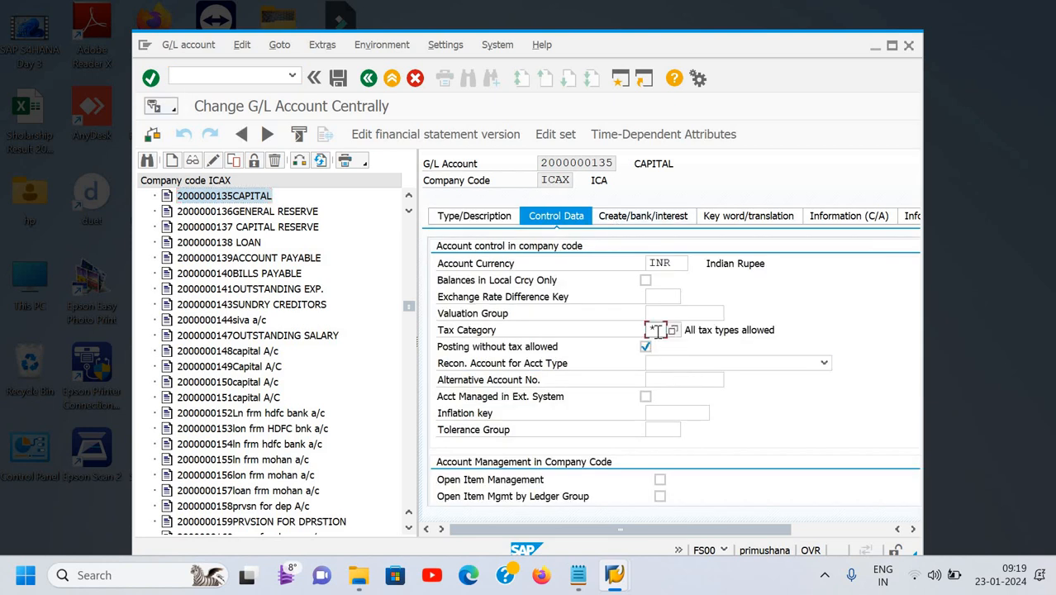
pyautogui.press('F4')
pyautogui.click(645, 350)
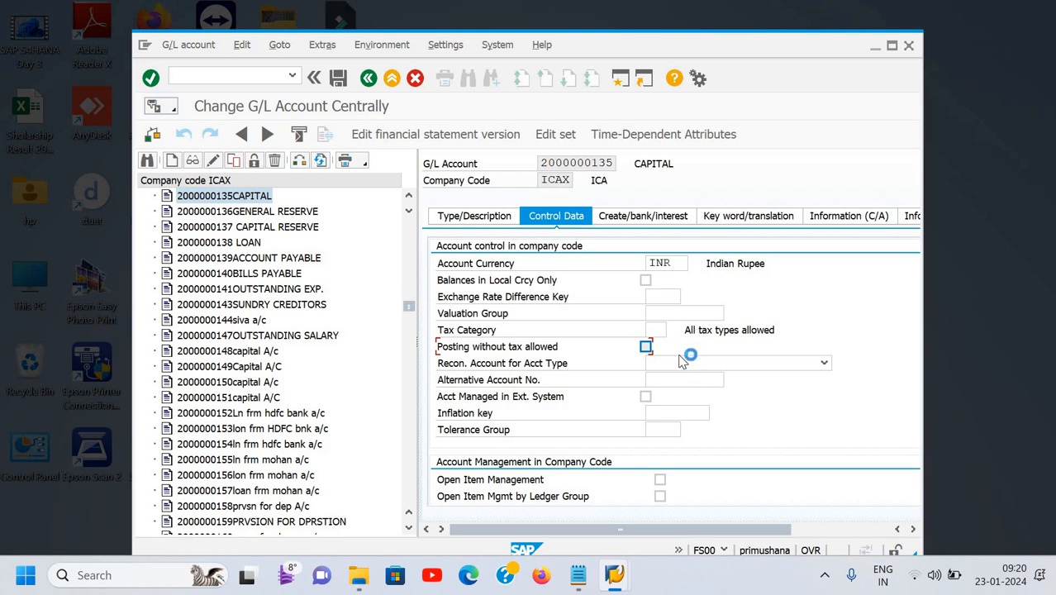
pyautogui.click(645, 215)
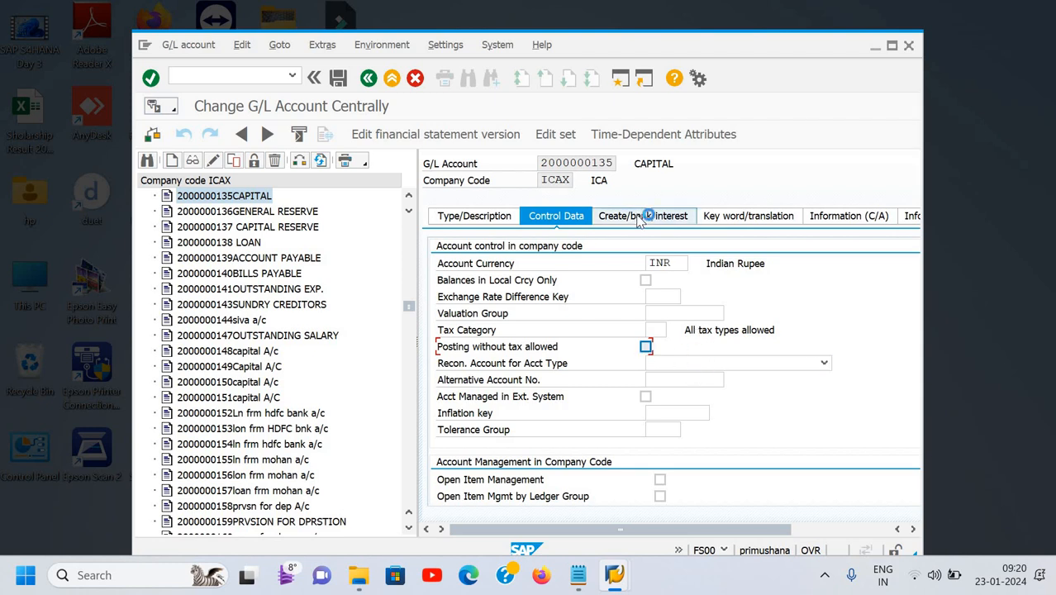
pyautogui.click(640, 215)
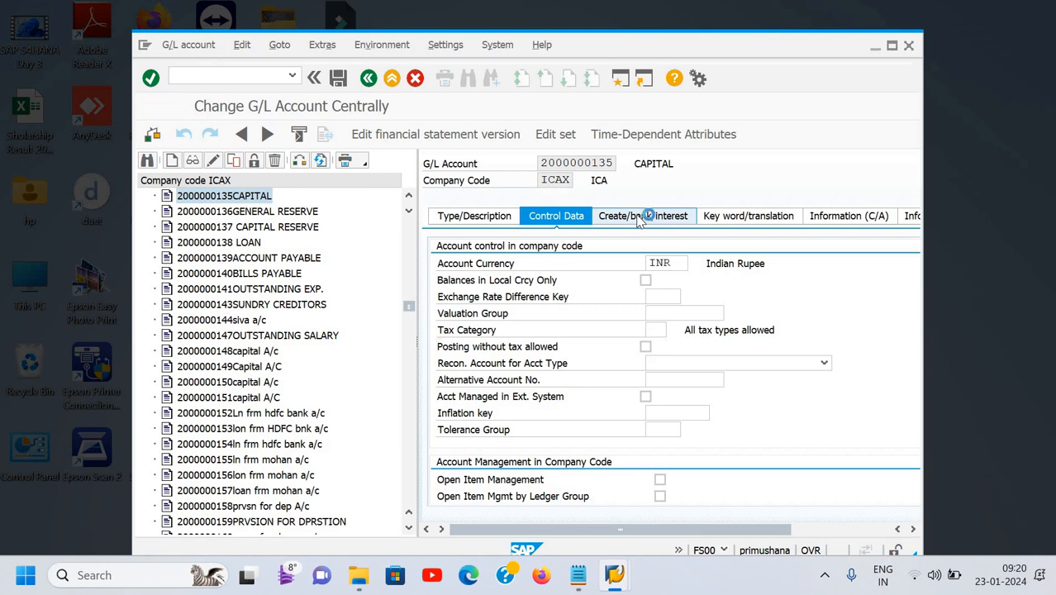
pyautogui.click(638, 217)
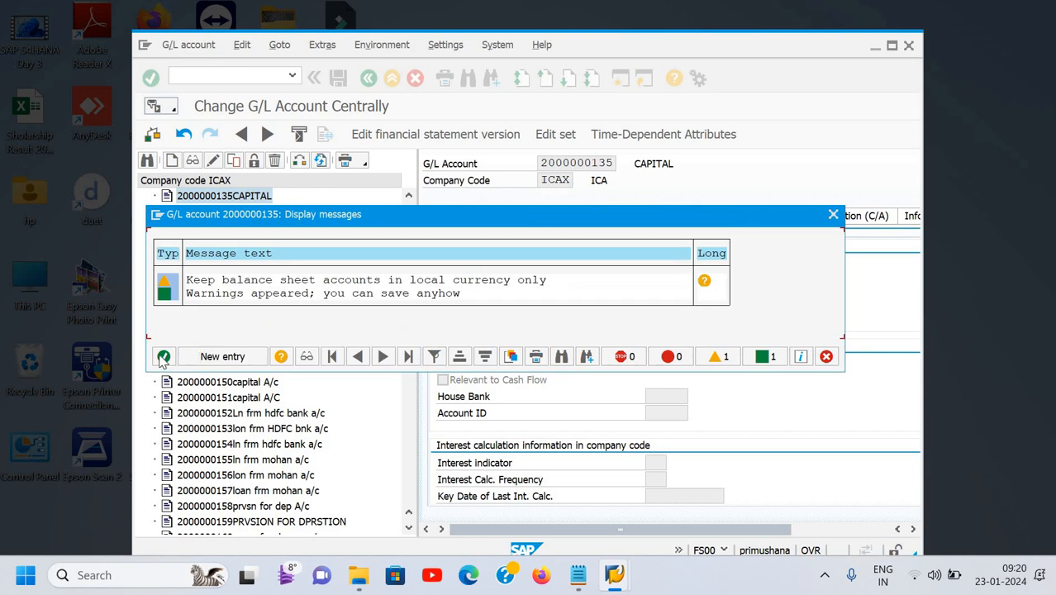
# Accept the warnings to save CAPITAL, return to Easy Access with /n, and maximize the window.
pyautogui.click(163, 356)
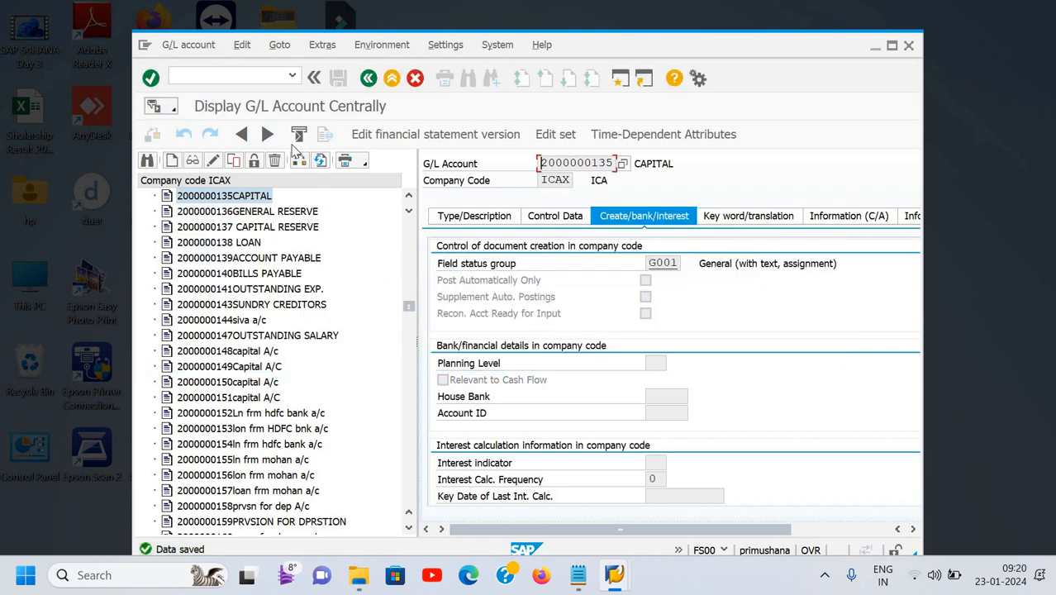
pyautogui.click(237, 80)
pyautogui.write('/n')
pyautogui.press('Return')
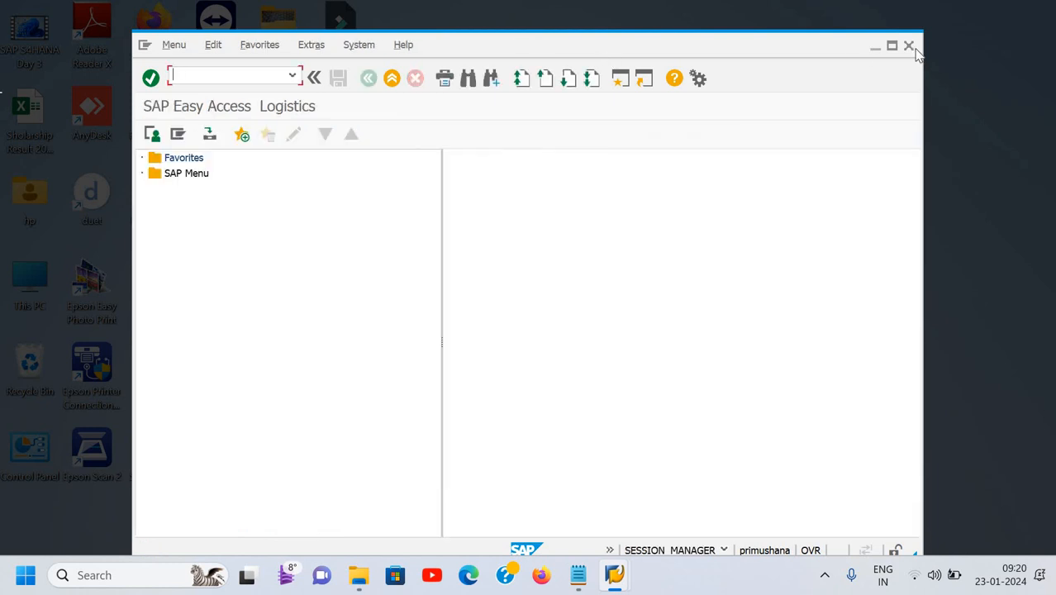
pyautogui.click(895, 49)
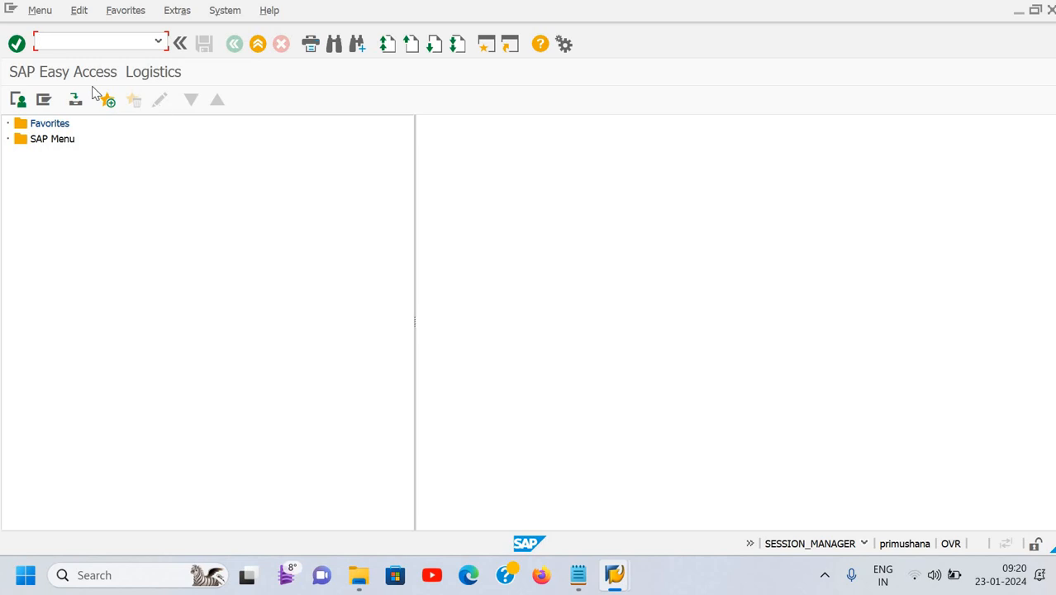
pyautogui.click(94, 42)
# Scroll through the GL master notes in Notepad, then return to SAP.
pyautogui.moveTo(571, 583)
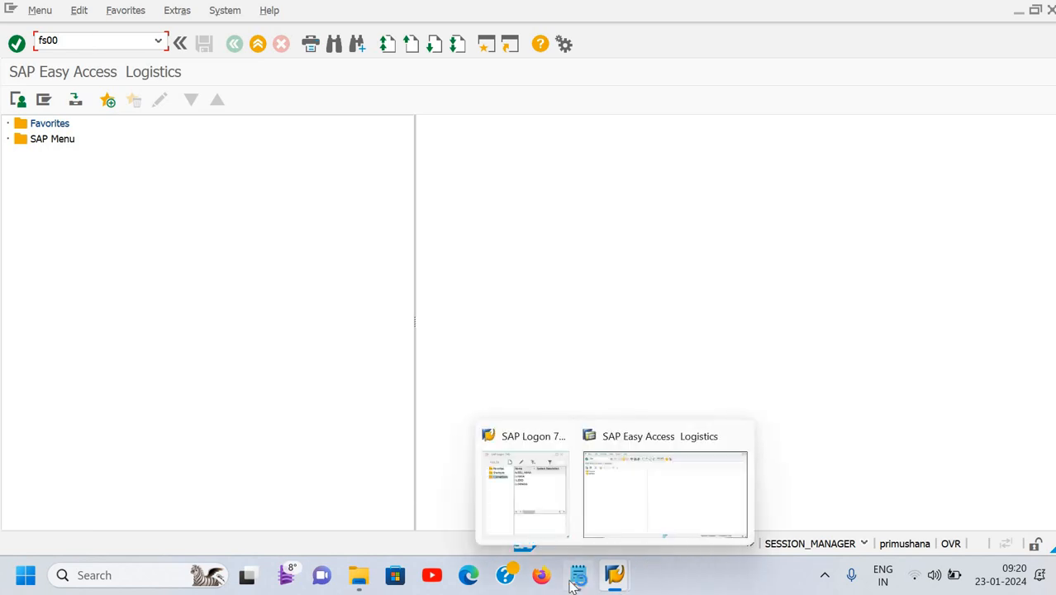
pyautogui.click(572, 510)
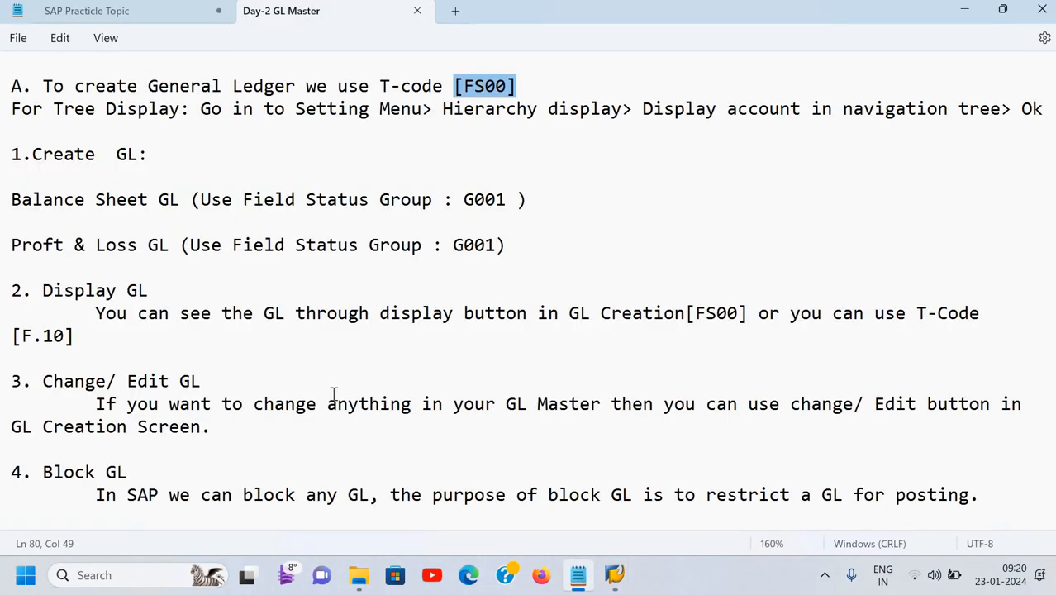
pyautogui.scroll(-3, 287, 422)
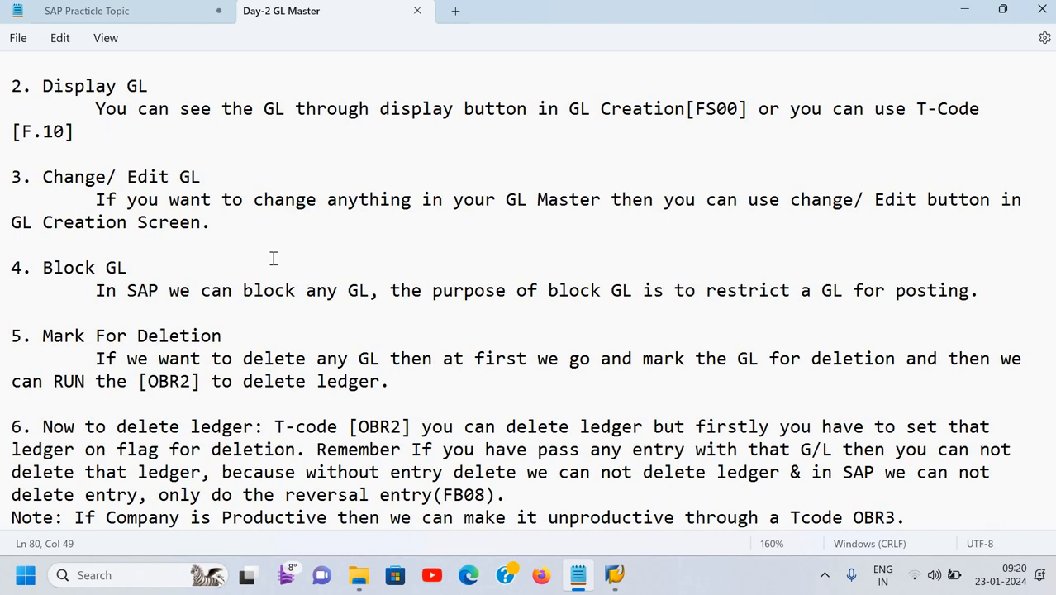
pyautogui.hotkey('alt', 'Tab')
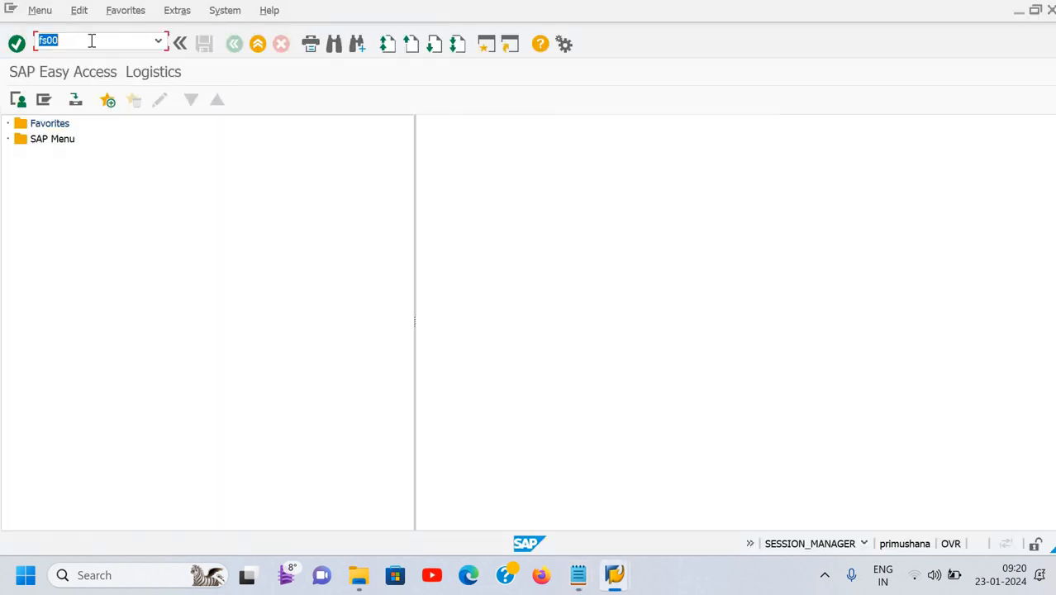
# Replace the command with f.10, get the not-authorized refusal, and return to the Notepad notes.
pyautogui.press('BackSpace')
pyautogui.write('f.10')
pyautogui.press('Return')
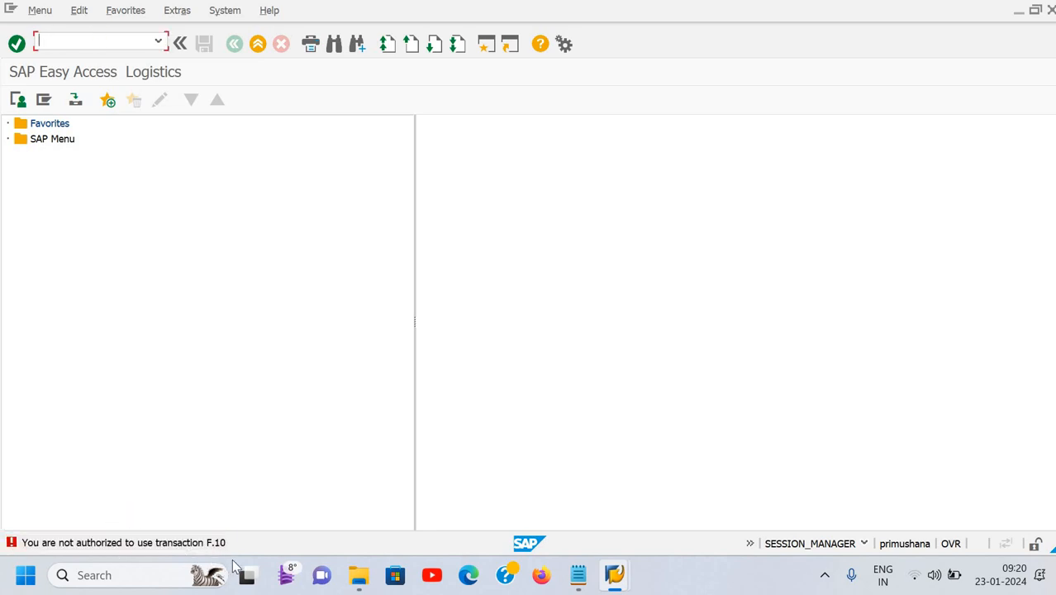
pyautogui.moveTo(246, 566)
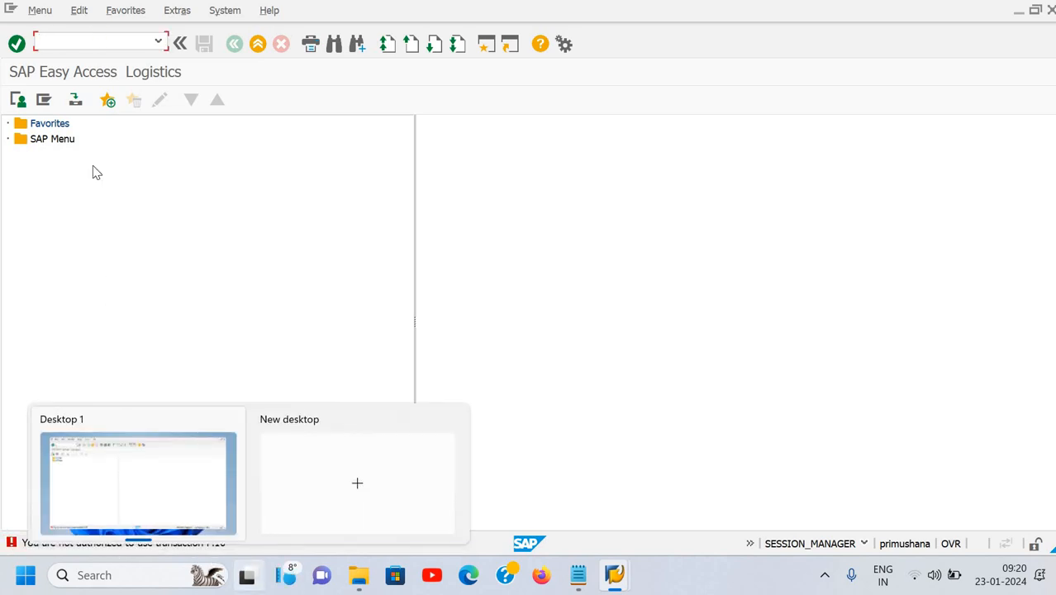
pyautogui.hotkey('alt', 'Tab')
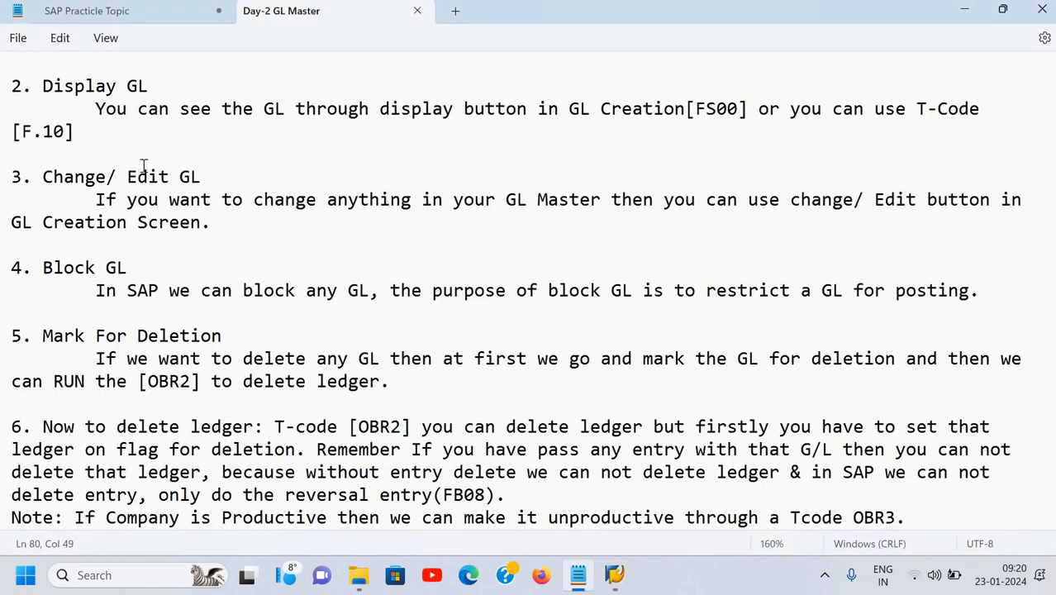
pyautogui.scroll(3, 144, 166)
pyautogui.scroll(-2, 205, 267)
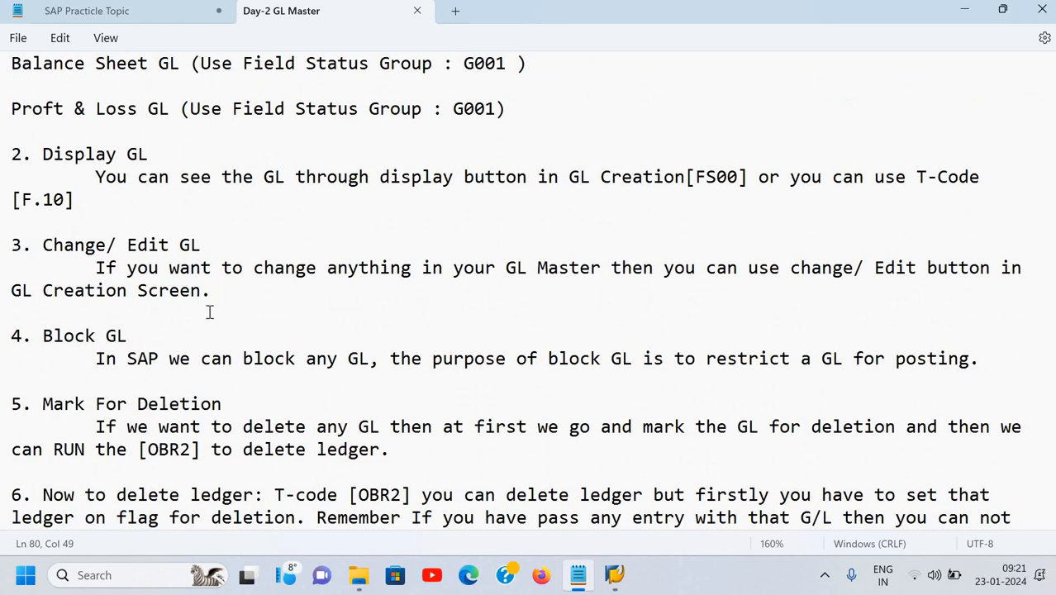
pyautogui.scroll(-3, 235, 310)
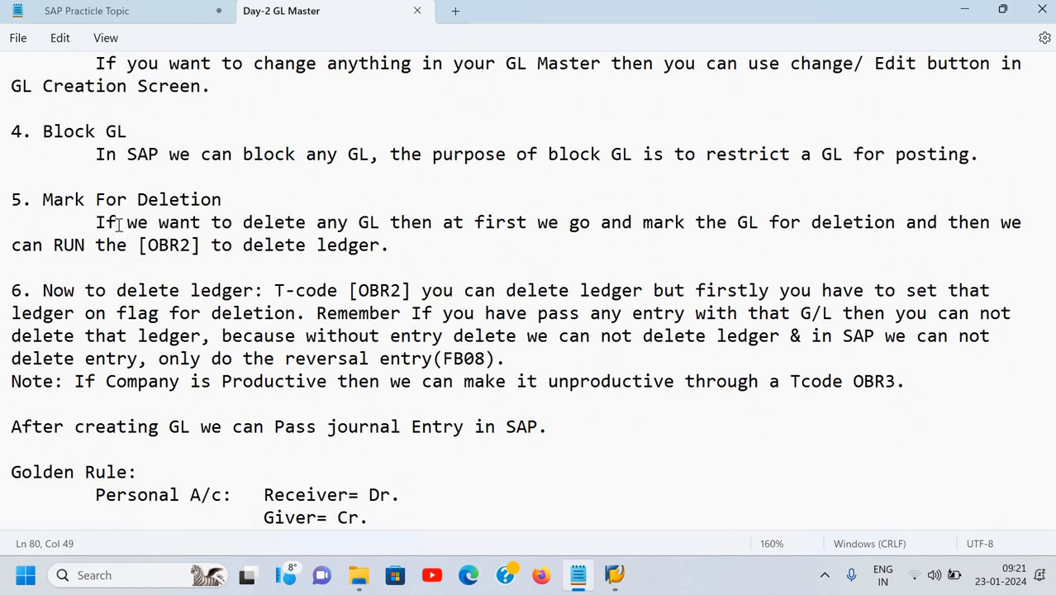
pyautogui.scroll(-3, 118, 223)
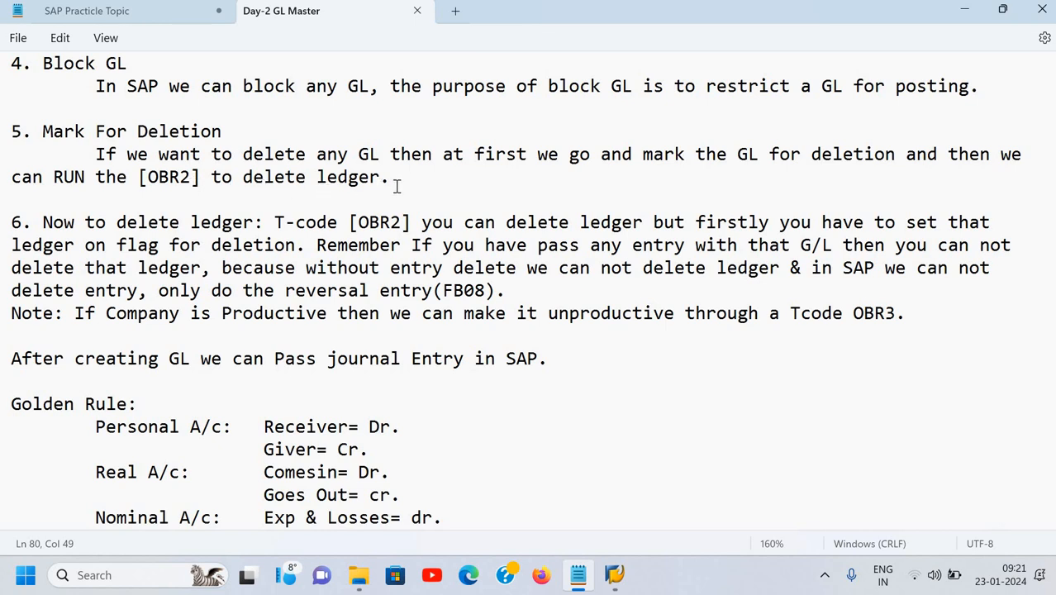
pyautogui.scroll(-2, 148, 184)
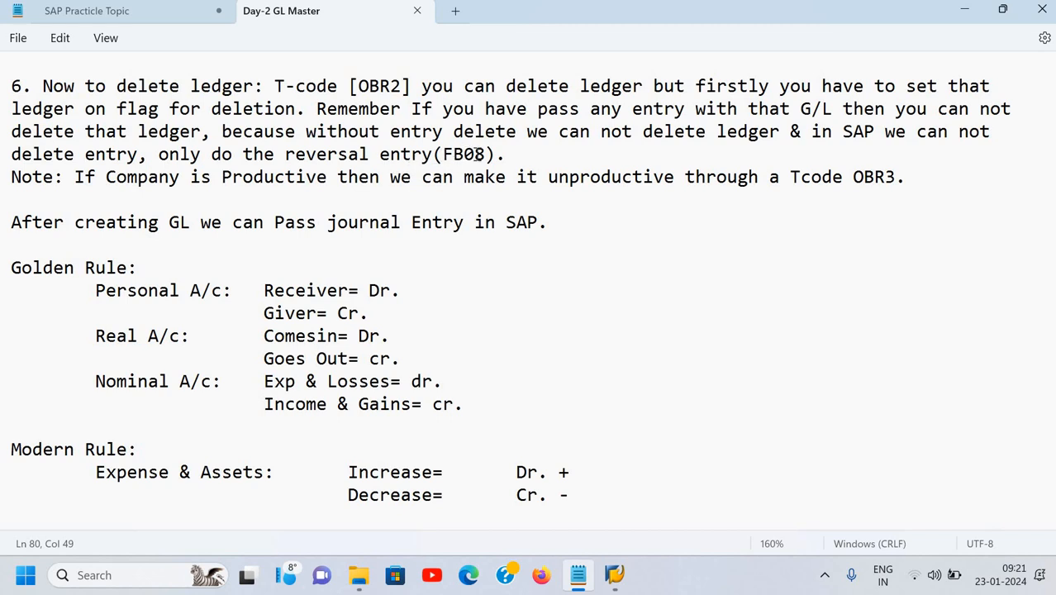
pyautogui.moveTo(444, 155); pyautogui.dragTo(486, 156)
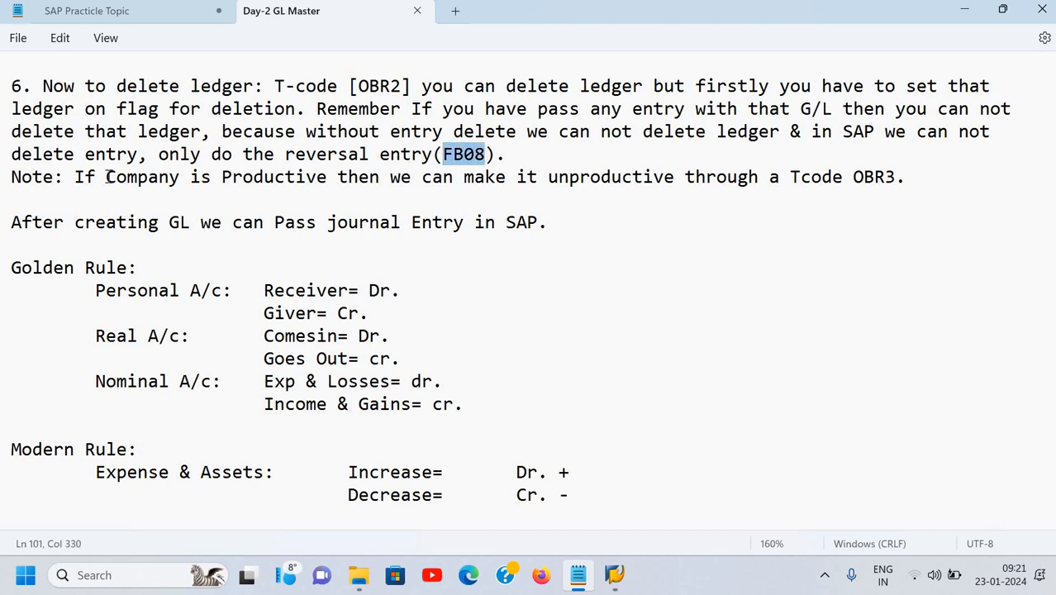
pyautogui.click(201, 156)
pyautogui.click(127, 178)
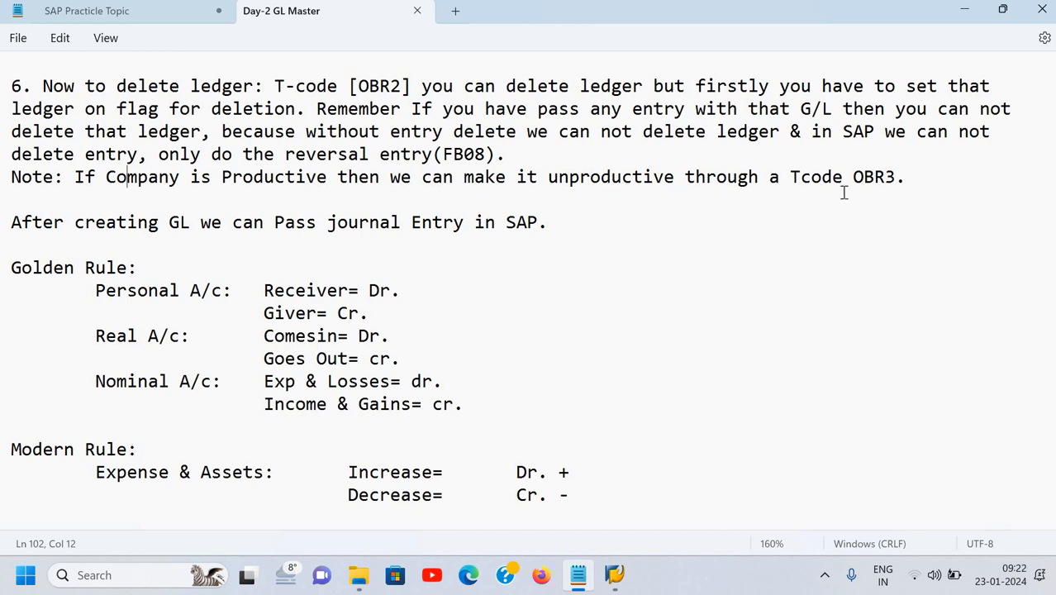
pyautogui.click(529, 226)
pyautogui.scroll(-2, 529, 225)
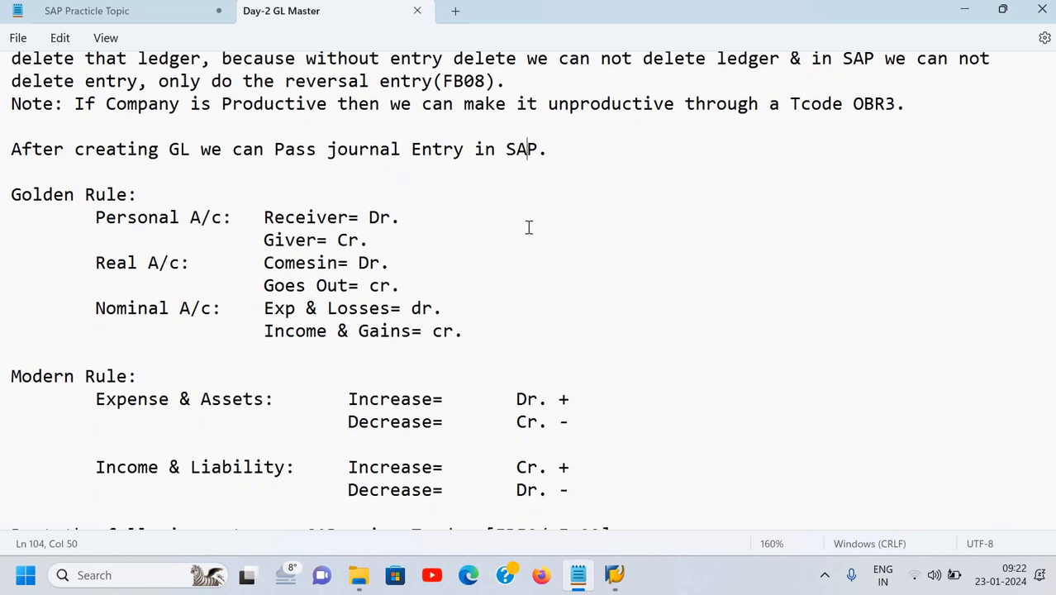
pyautogui.scroll(3, 458, 142)
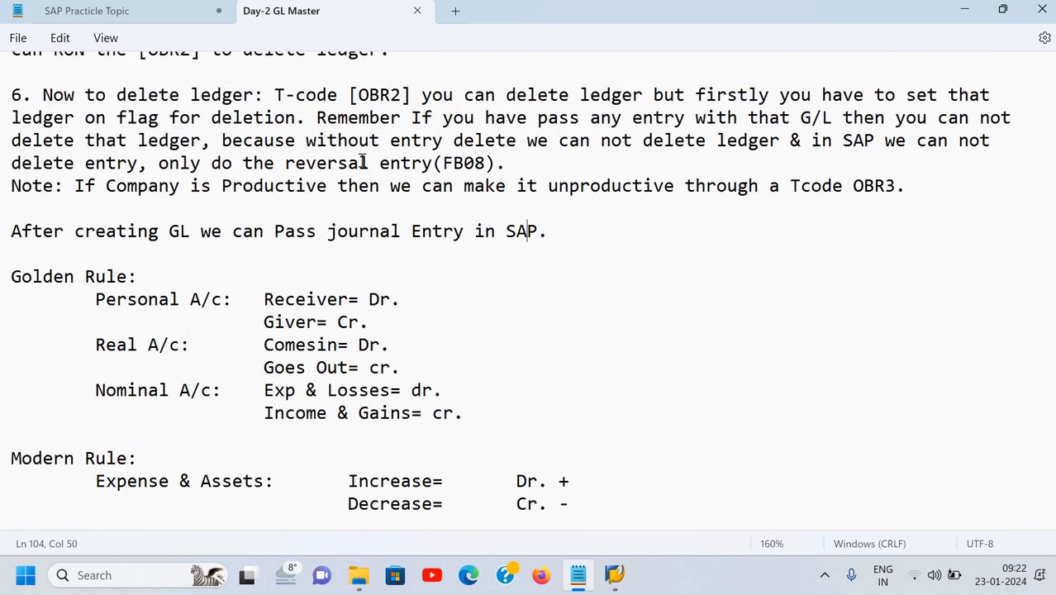
pyautogui.moveTo(358, 155); pyautogui.dragTo(403, 157)
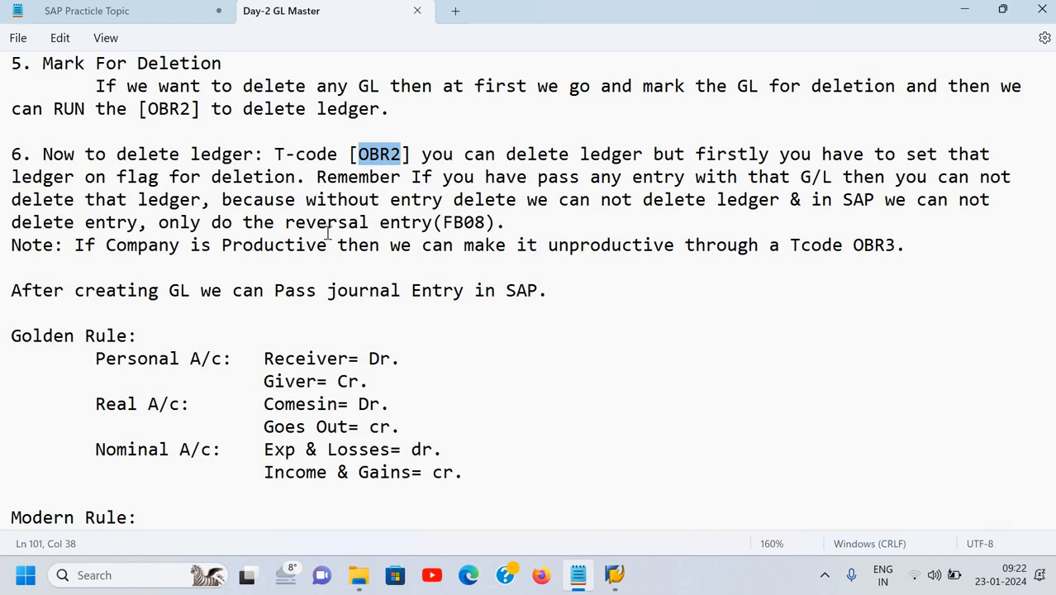
pyautogui.click(292, 361)
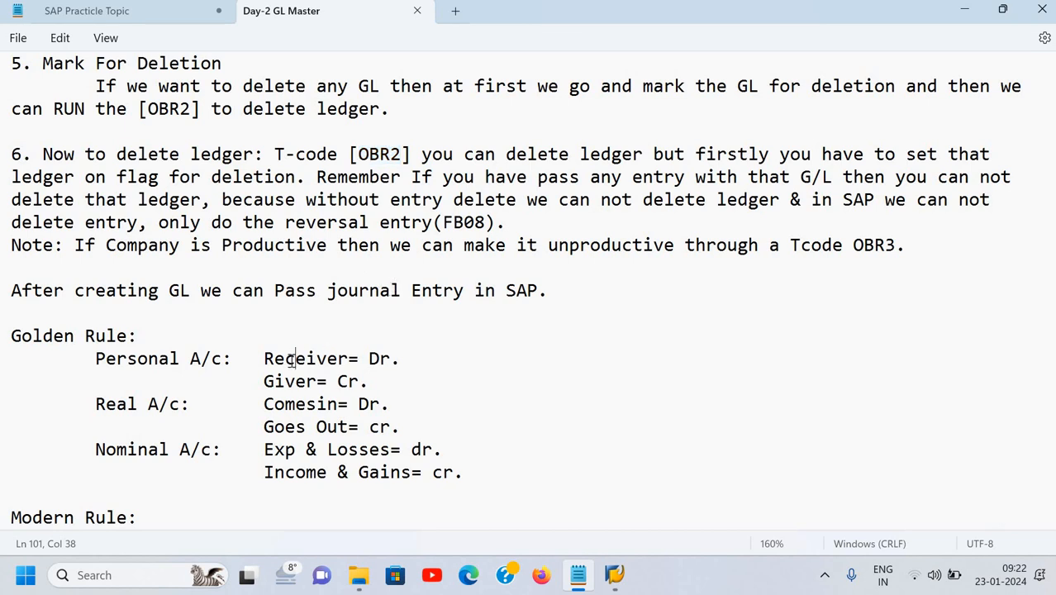
pyautogui.scroll(-3, 291, 360)
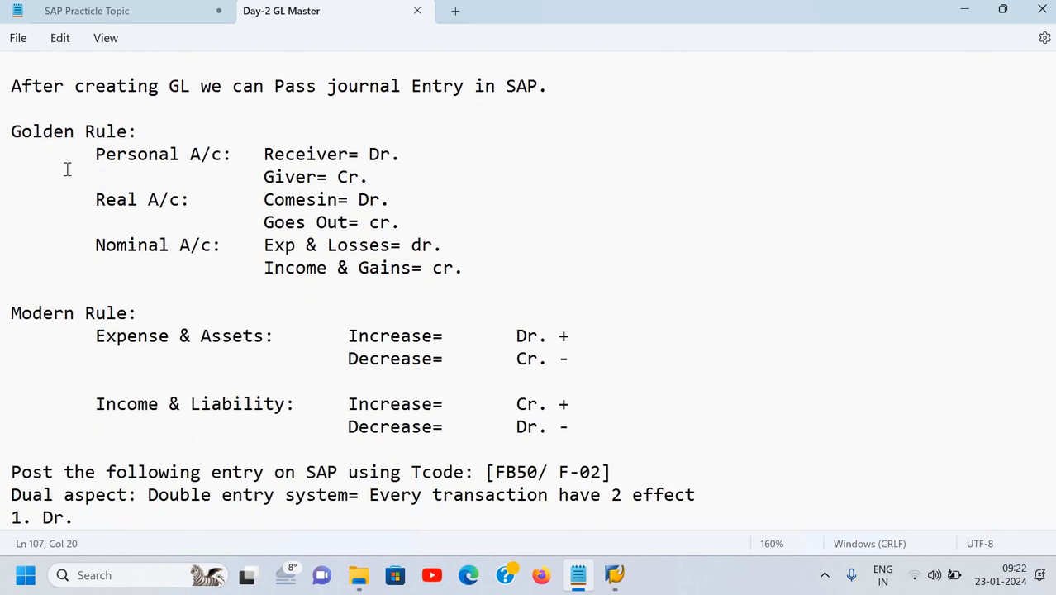
pyautogui.moveTo(15, 88); pyautogui.dragTo(592, 85)
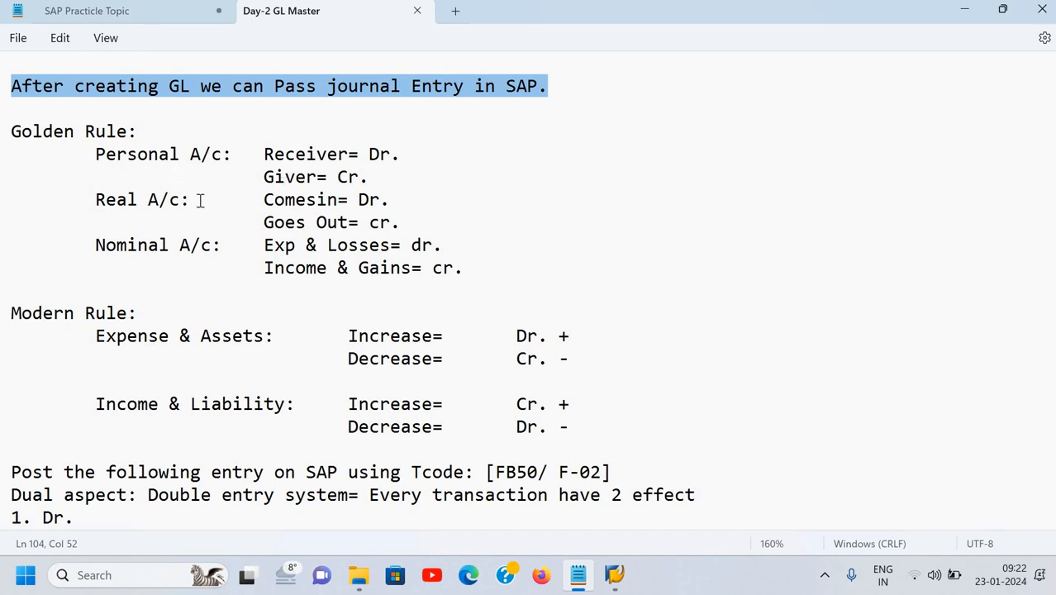
pyautogui.click(339, 178)
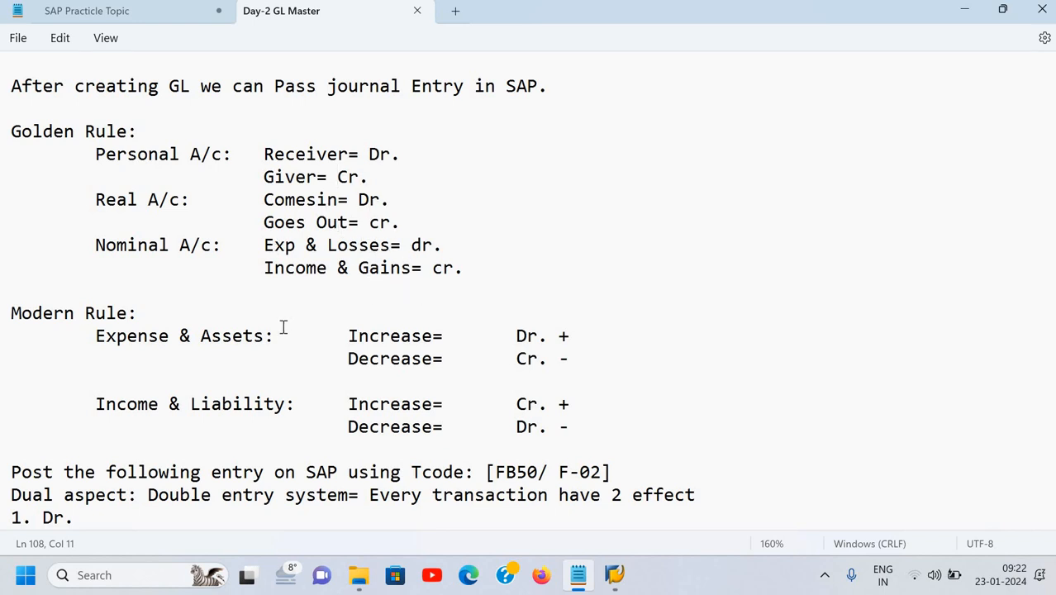
pyautogui.scroll(-3, 283, 328)
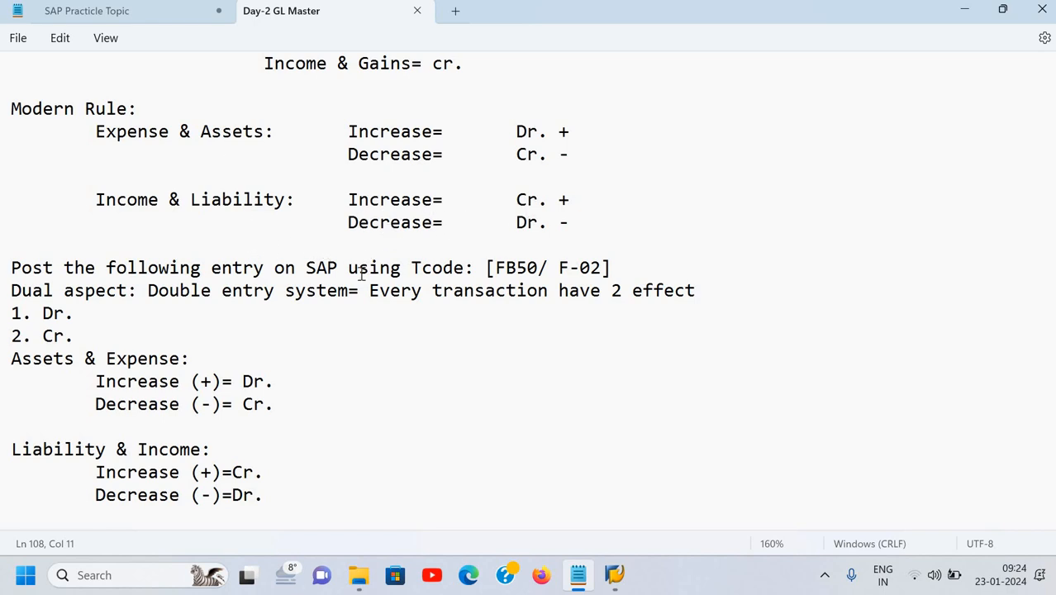
# Scroll the Notepad practice notes down to the e.g1–e.g3 worked examples.
pyautogui.scroll(-3, 361, 275)
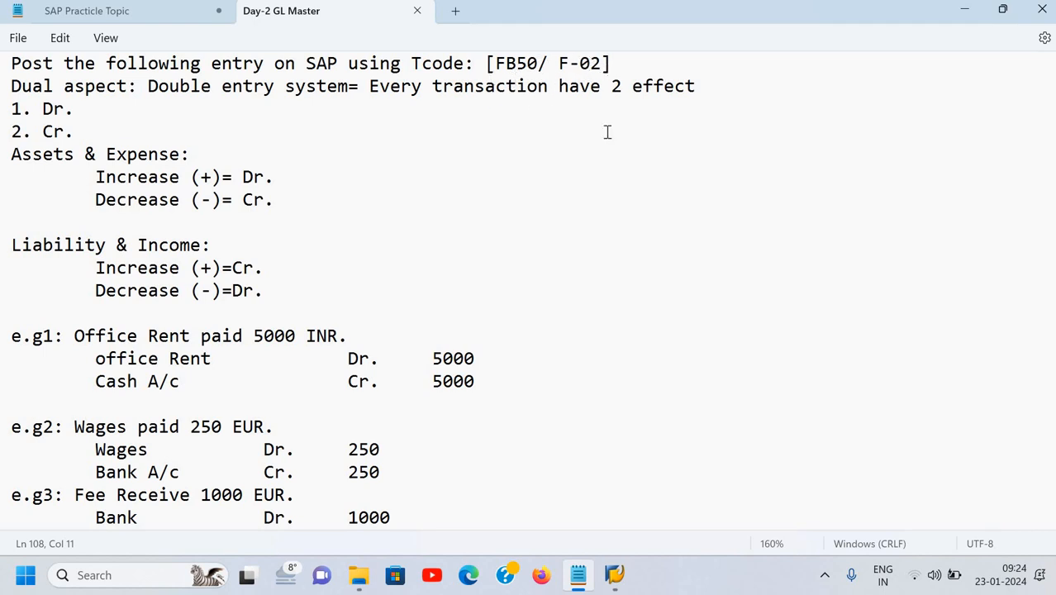
# Switch to SAP, start FB50, then return to SAP Easy Access with /n.
pyautogui.hotkey('alt', 'Tab')
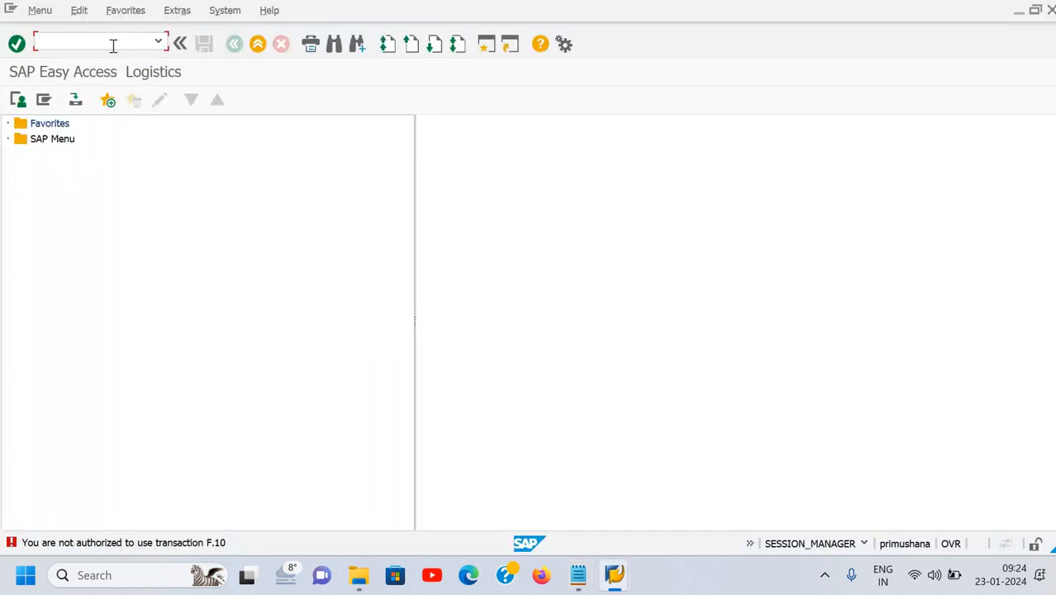
pyautogui.write('fb50')
pyautogui.press('Return')
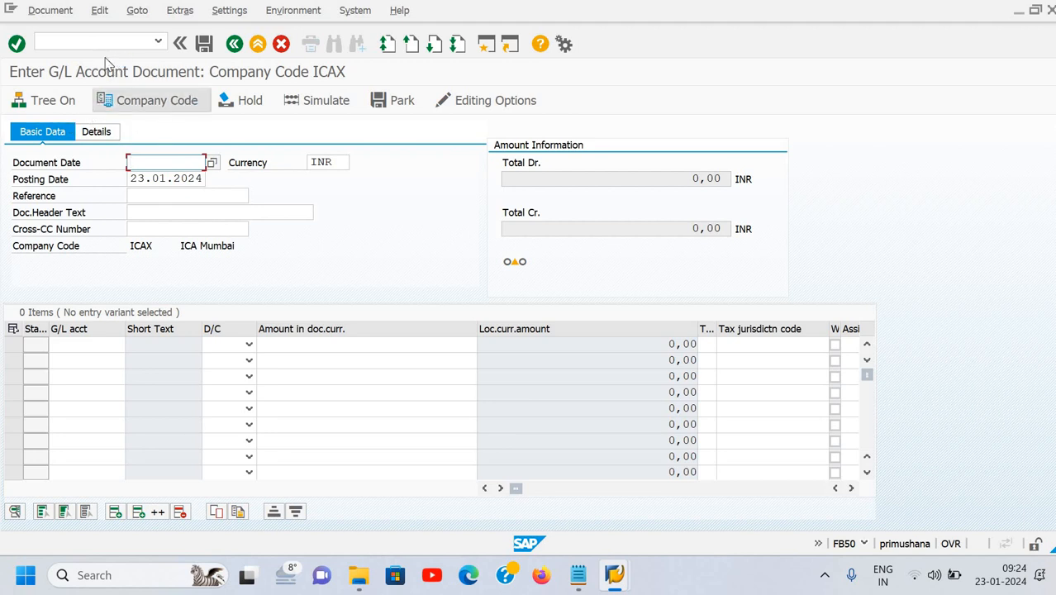
pyautogui.click(104, 38)
pyautogui.write('/n')
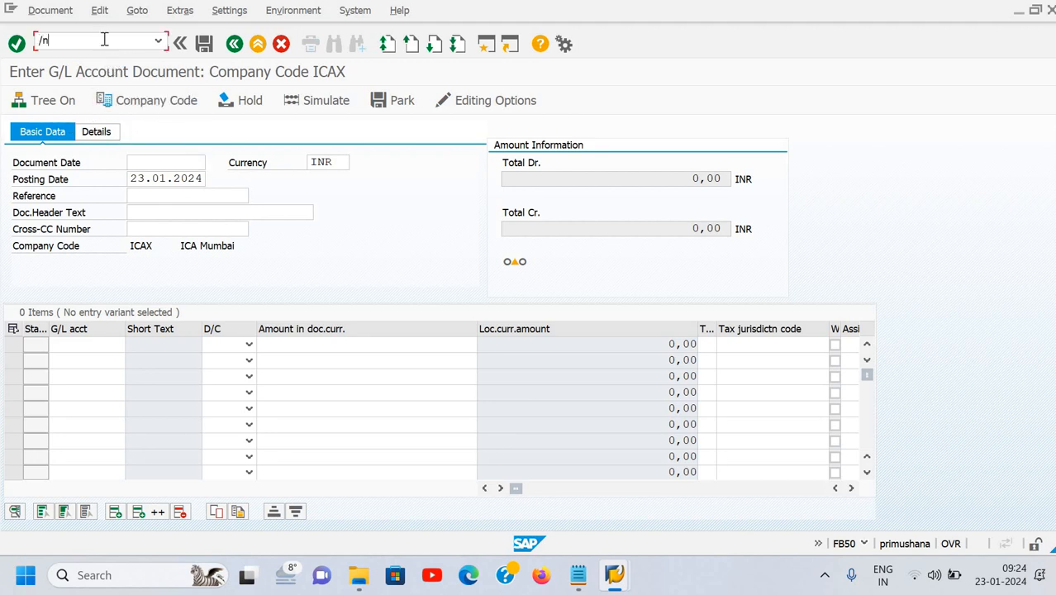
pyautogui.press('Return')
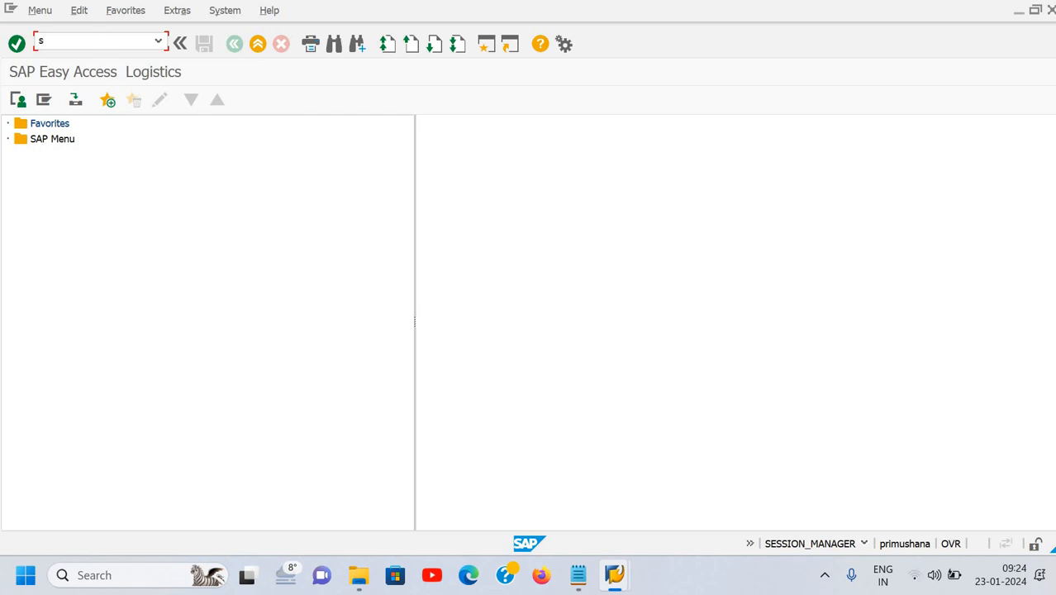
# Show the SAP Menu with S000 and open Enter G/L Account Document under General Ledger > Document Entry.
pyautogui.write('s000')
pyautogui.press('Return')
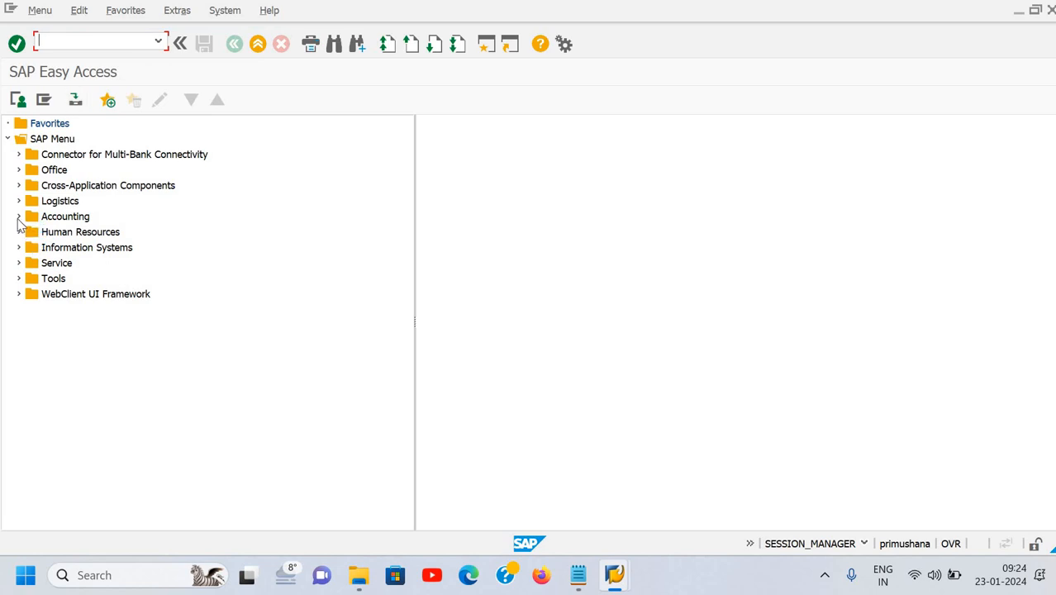
pyautogui.click(19, 217)
pyautogui.click(31, 232)
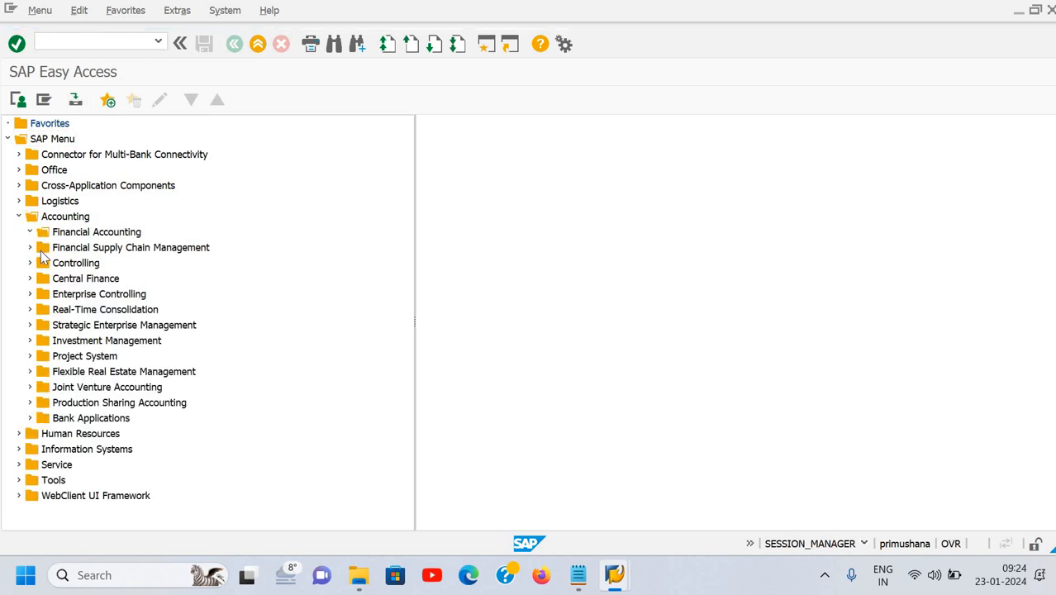
pyautogui.click(41, 249)
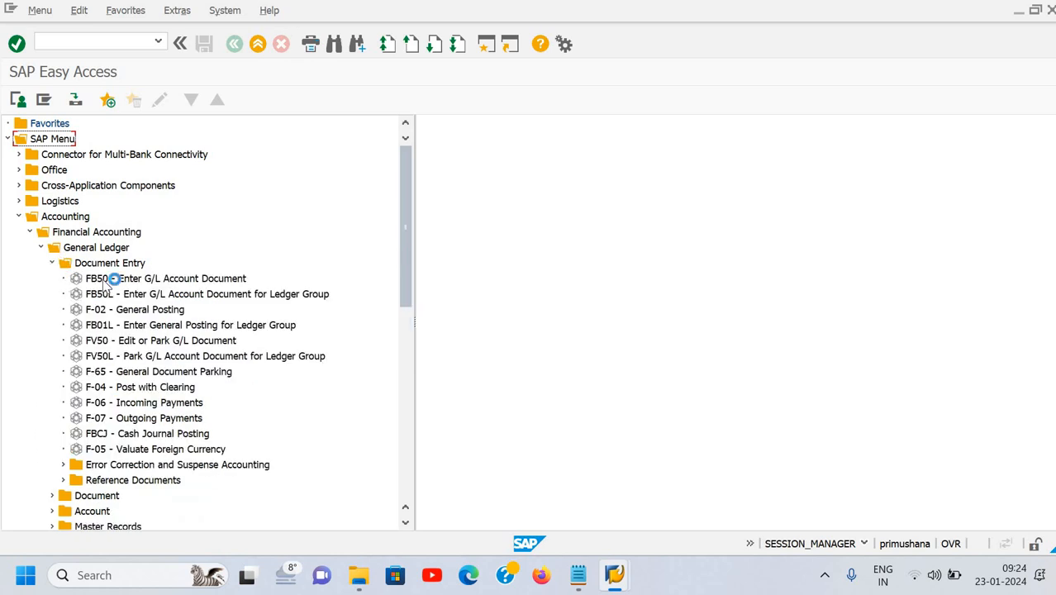
pyautogui.click(166, 279)
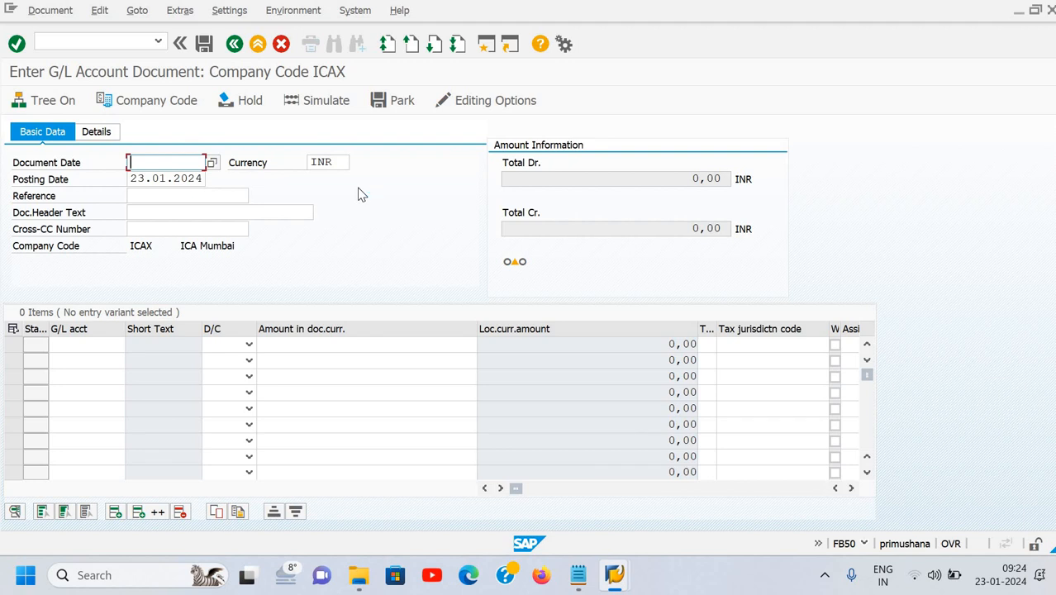
# Enter document date 23.01.2024 and the invoice reference in the header.
pyautogui.write('23.')
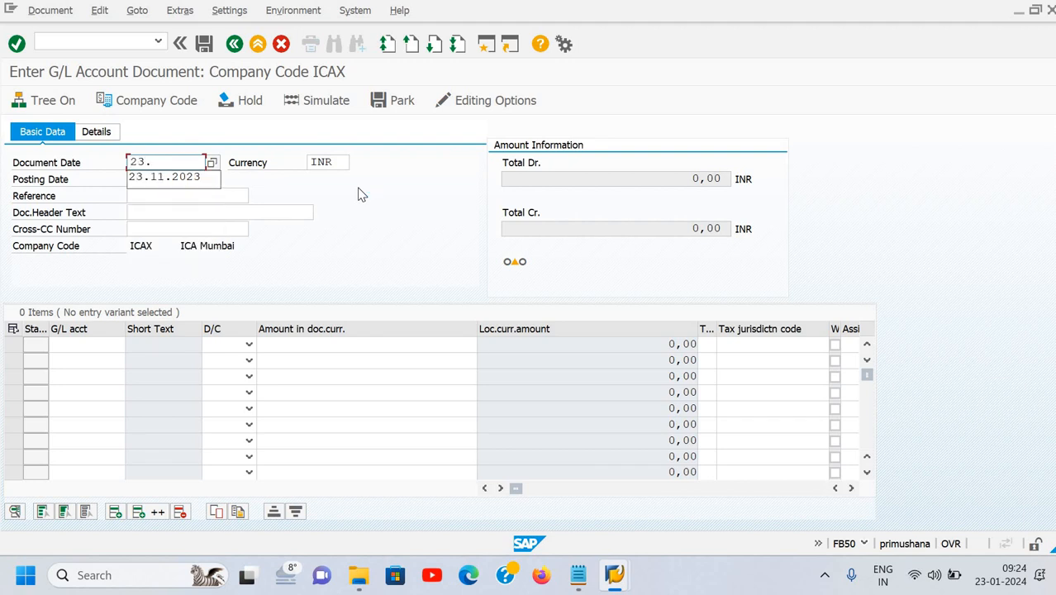
pyautogui.write('0')
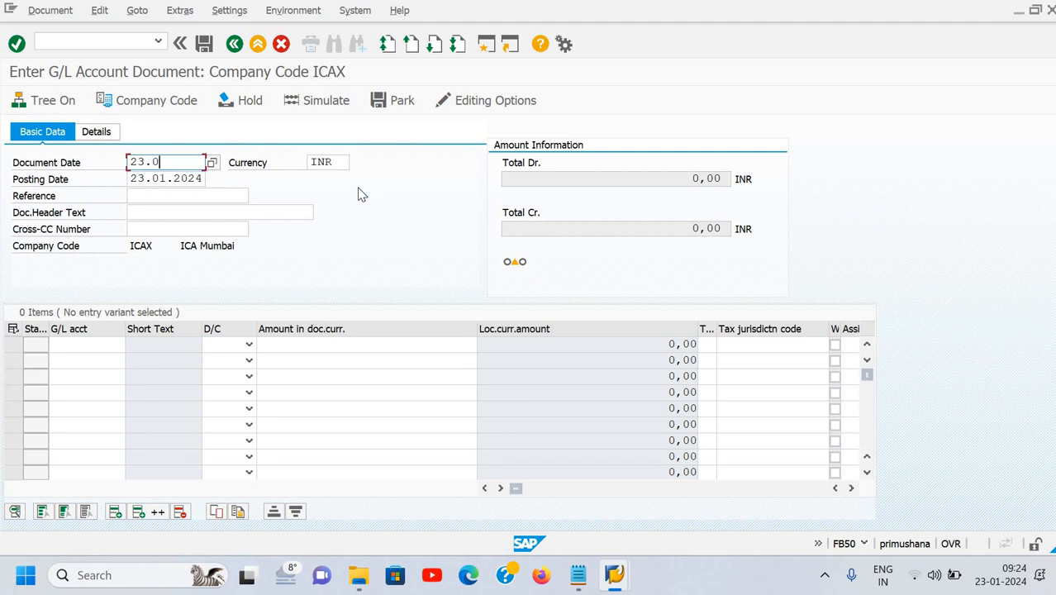
pyautogui.write('1.2024')
pyautogui.press('Tab')
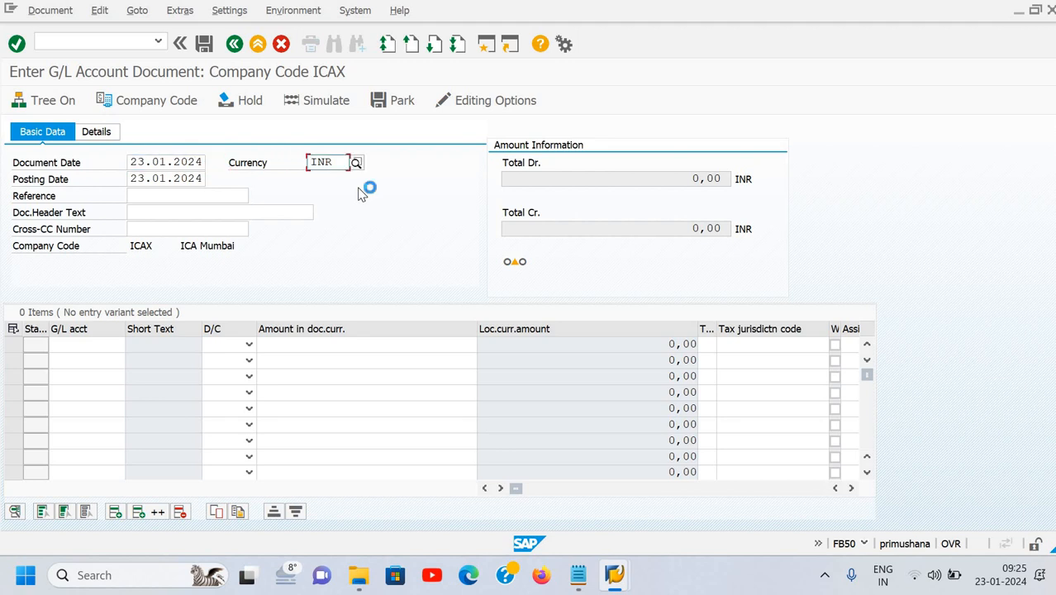
pyautogui.press('Tab')
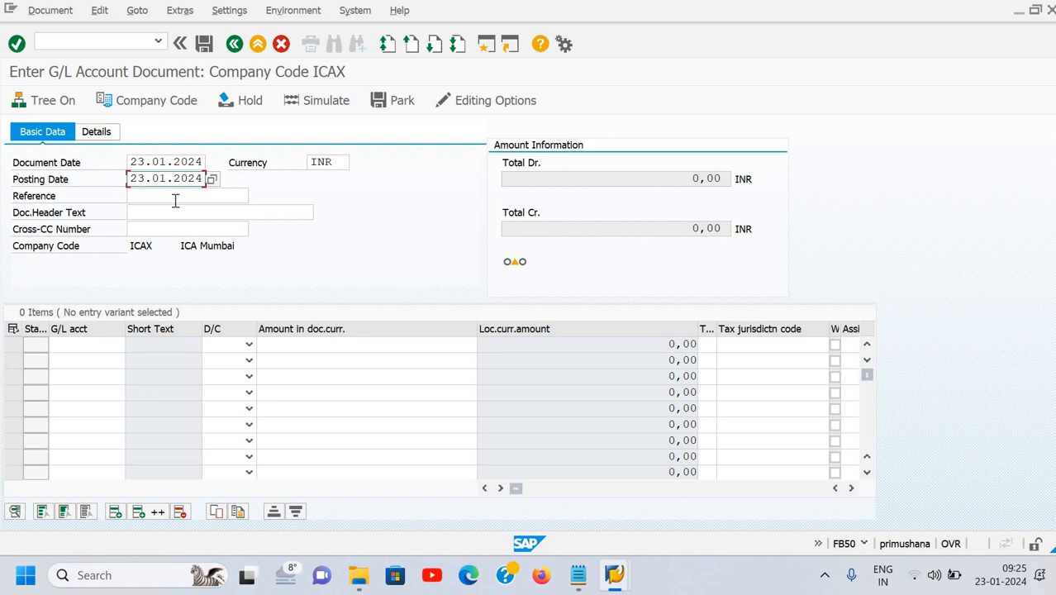
pyautogui.click(175, 198)
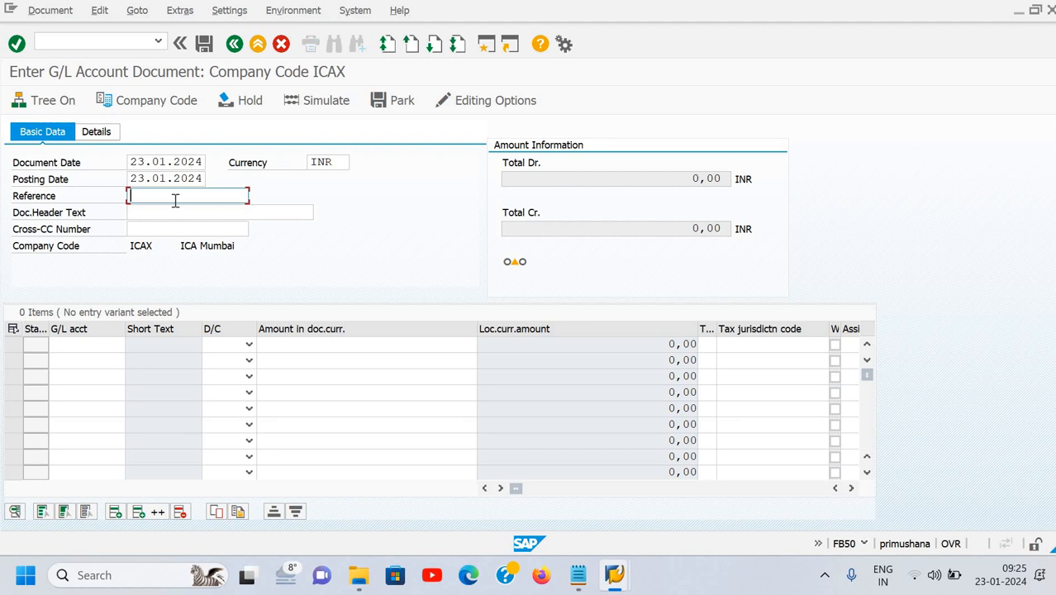
pyautogui.write('inv')
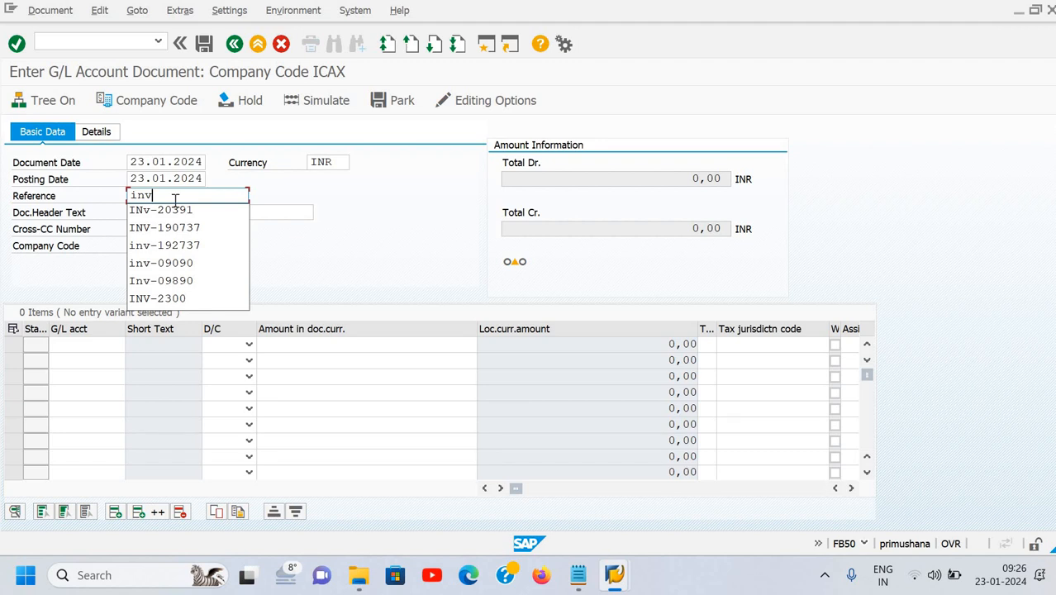
pyautogui.write('-897')
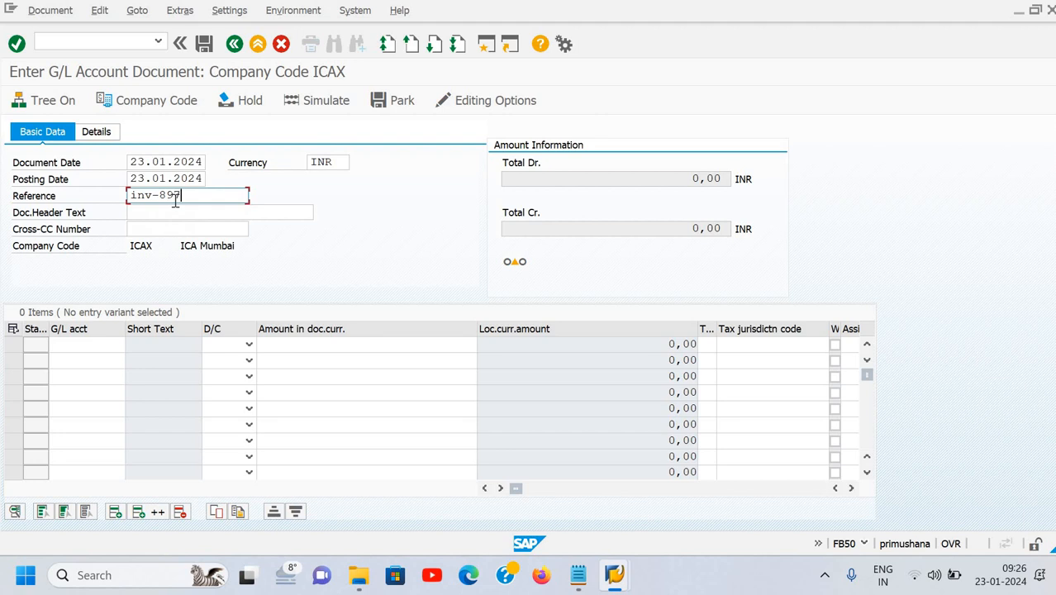
pyautogui.press('Tab')
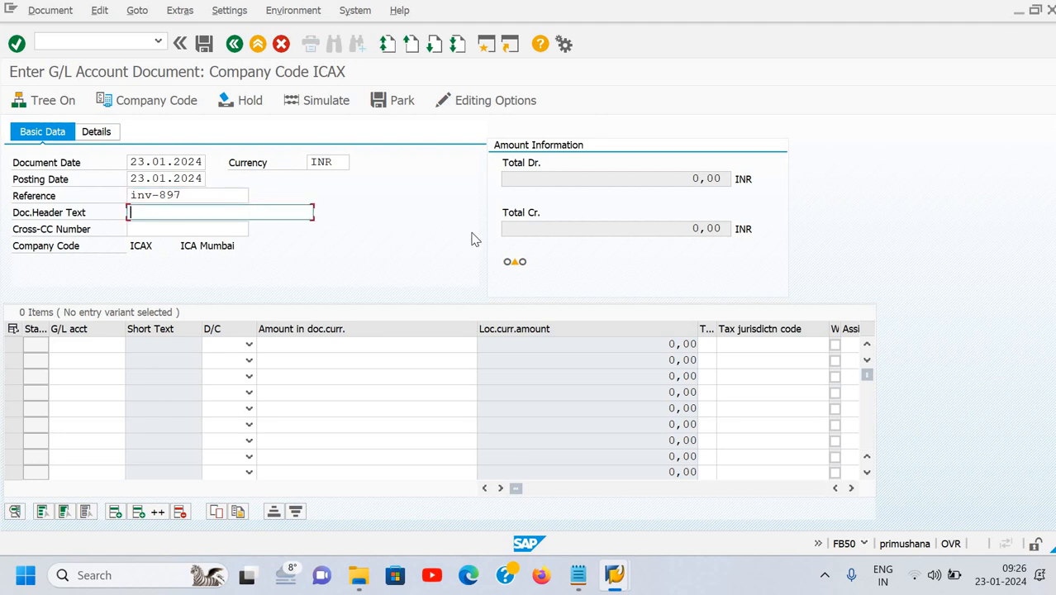
# Choose 'Expense payment' as the document header text from the suggestions.
pyautogui.write('Ex')
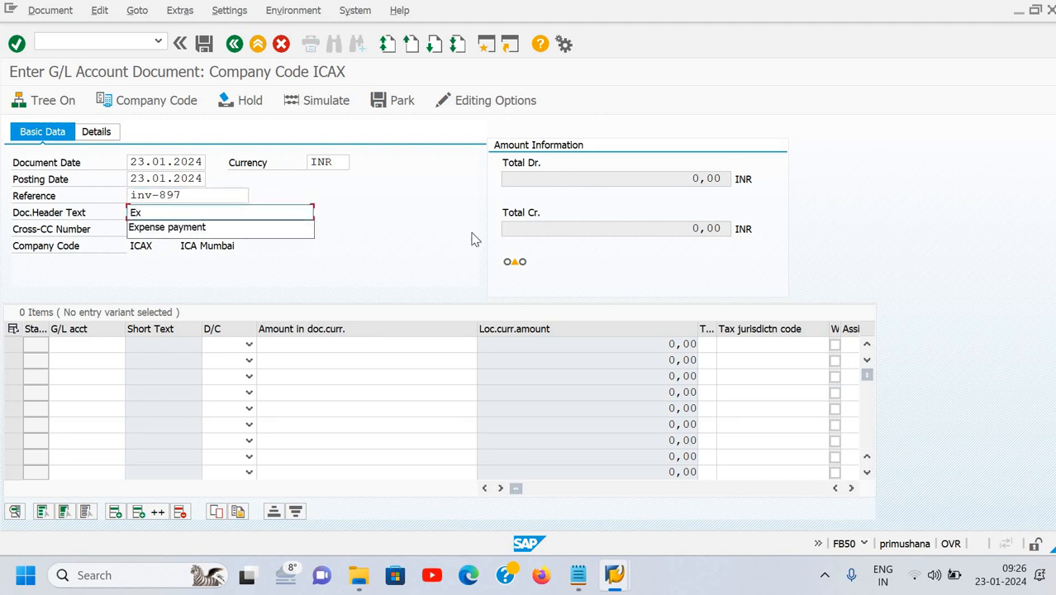
pyautogui.press('Down')
pyautogui.press('Return')
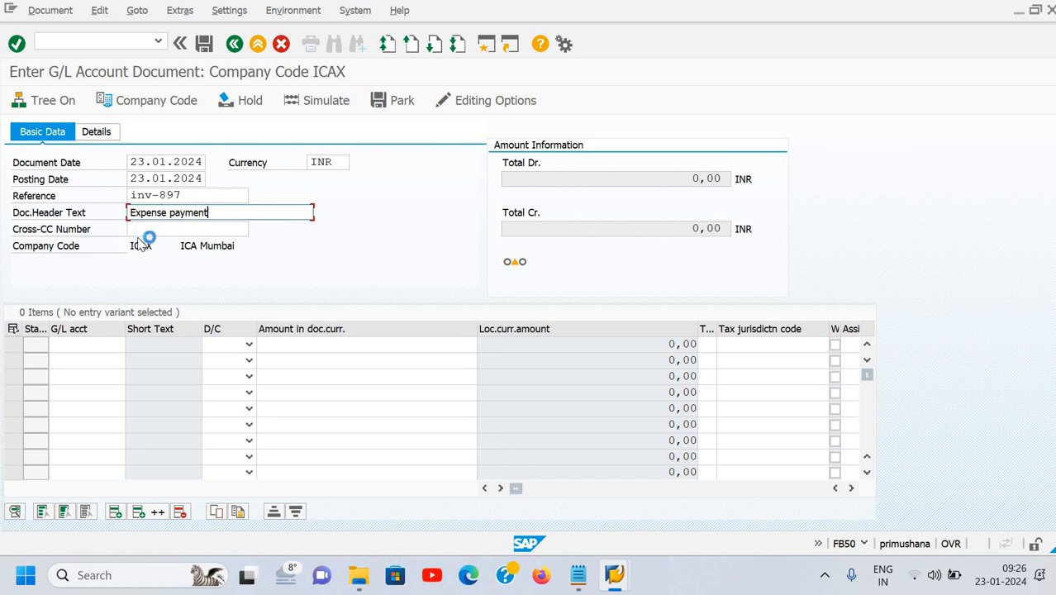
pyautogui.click(199, 231)
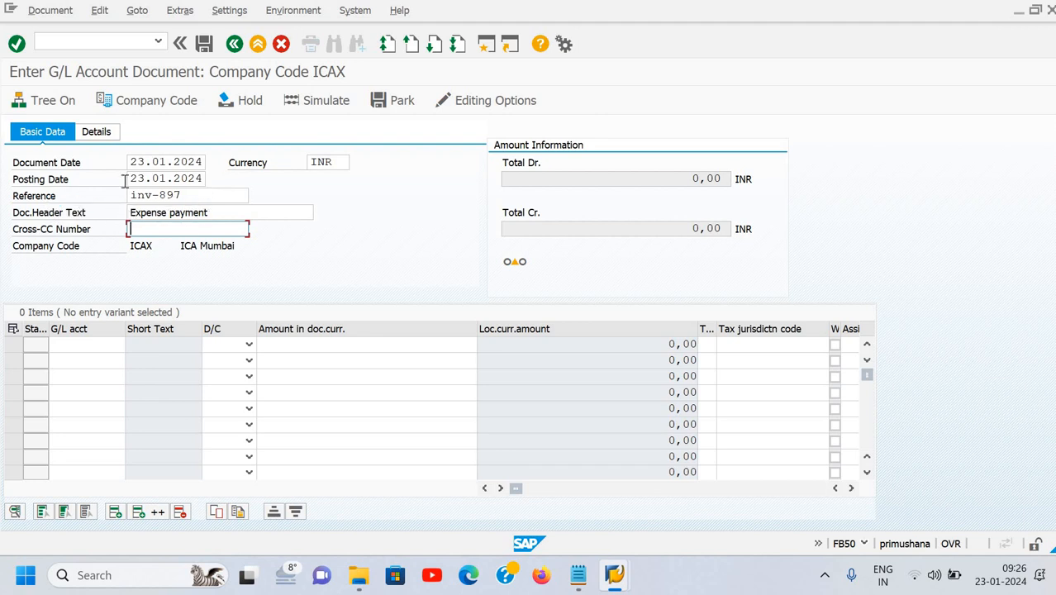
pyautogui.click(93, 347)
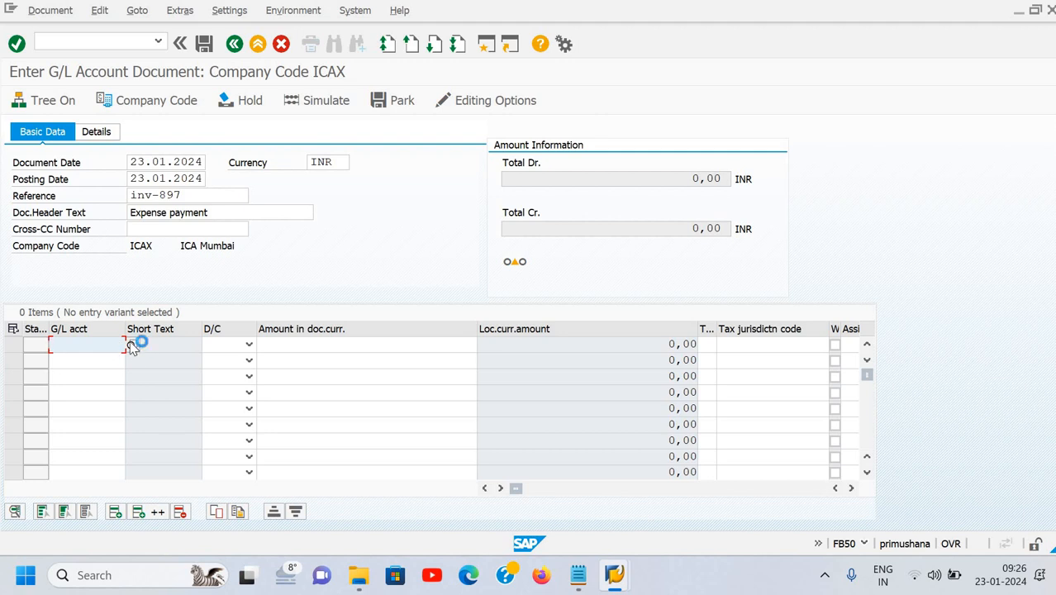
# Search G/L accounts by keyword 'deep' and place Marketing Exp. on the first line item.
pyautogui.click(133, 346)
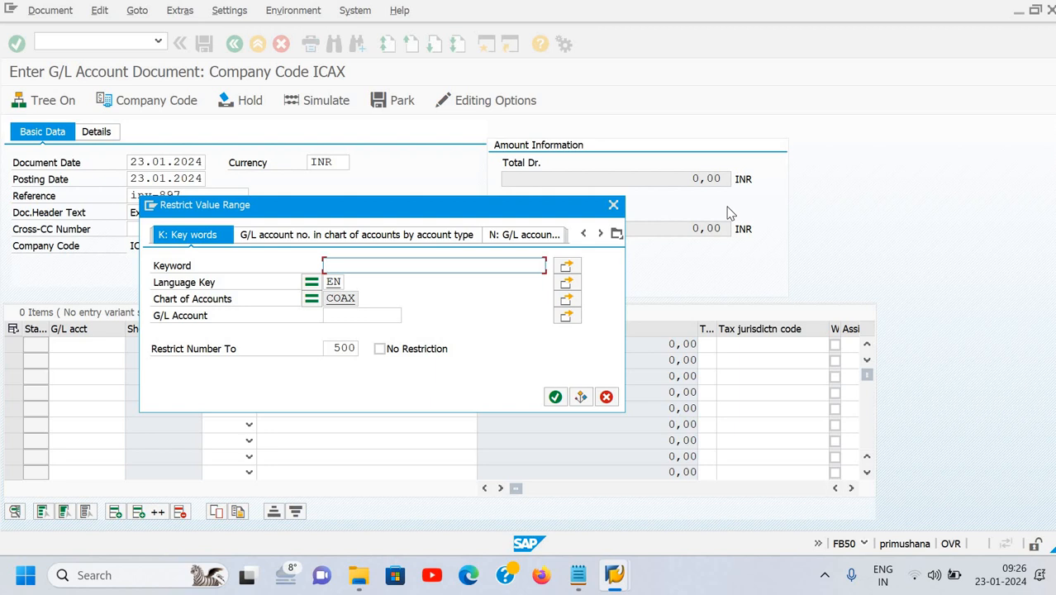
pyautogui.write('de')
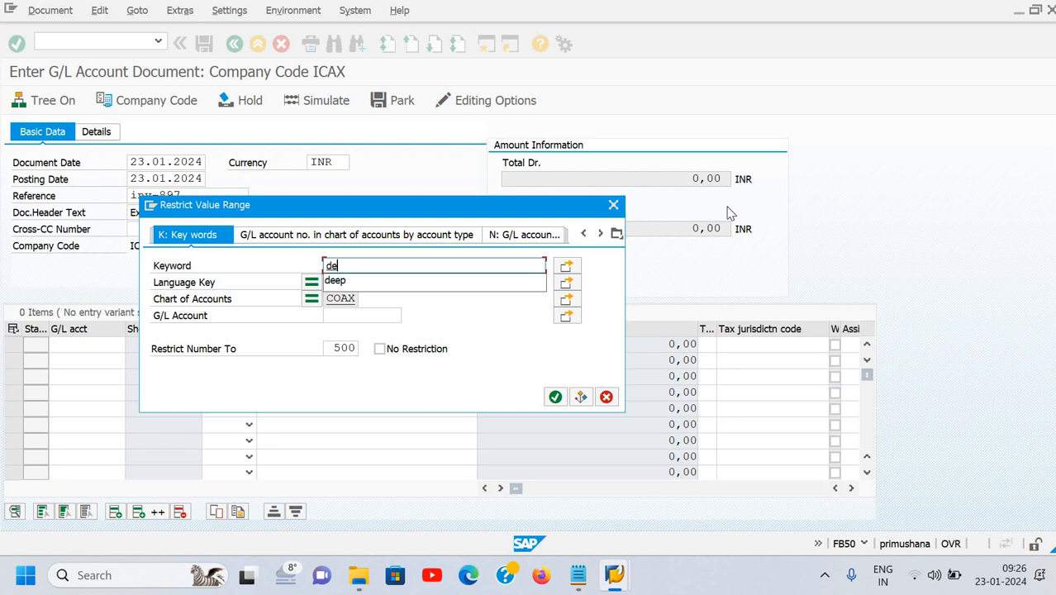
pyautogui.press('Down')
pyautogui.press('Return')
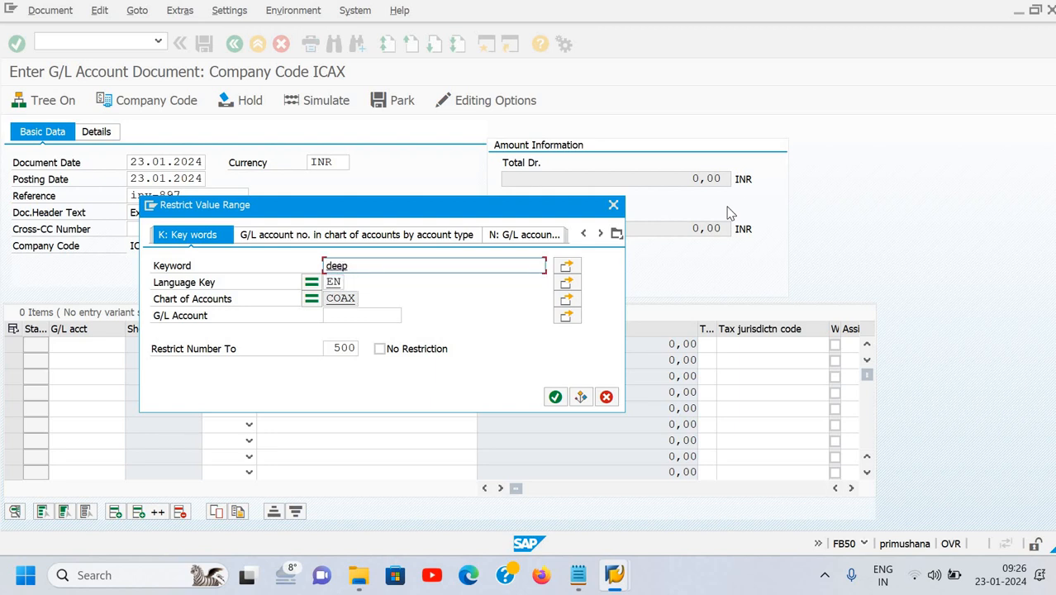
pyautogui.press('Return')
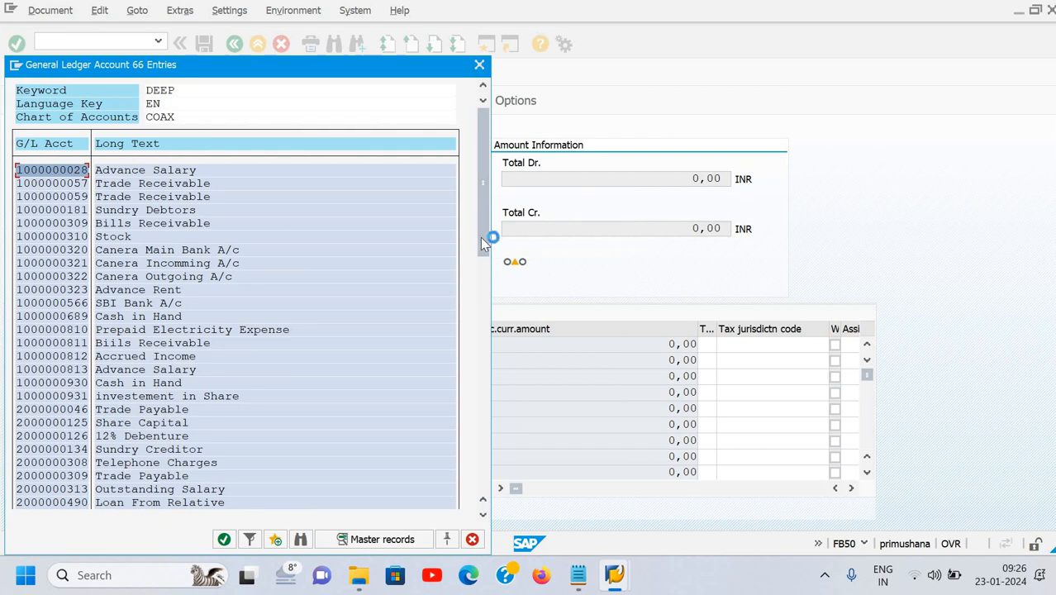
pyautogui.moveTo(477, 380); pyautogui.dragTo(472, 501)
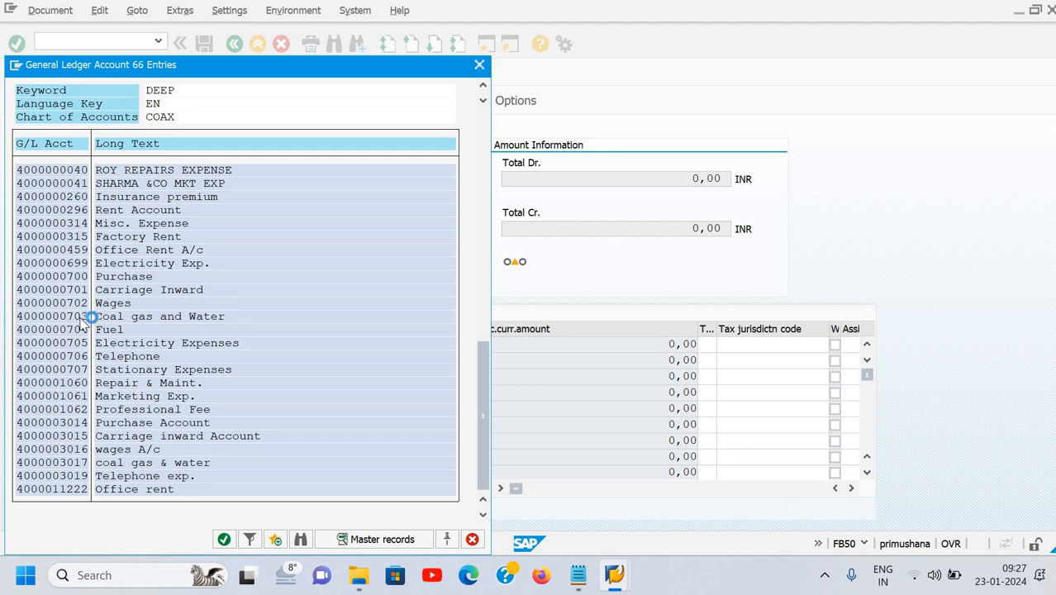
pyautogui.click(82, 389)
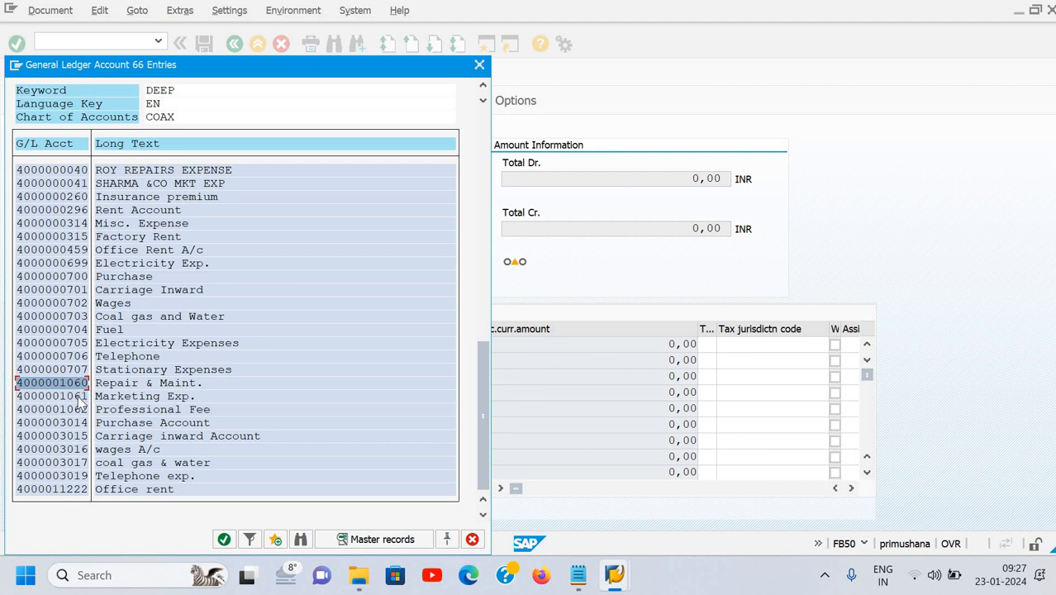
pyautogui.click(80, 398)
pyautogui.doubleClick(80, 397)
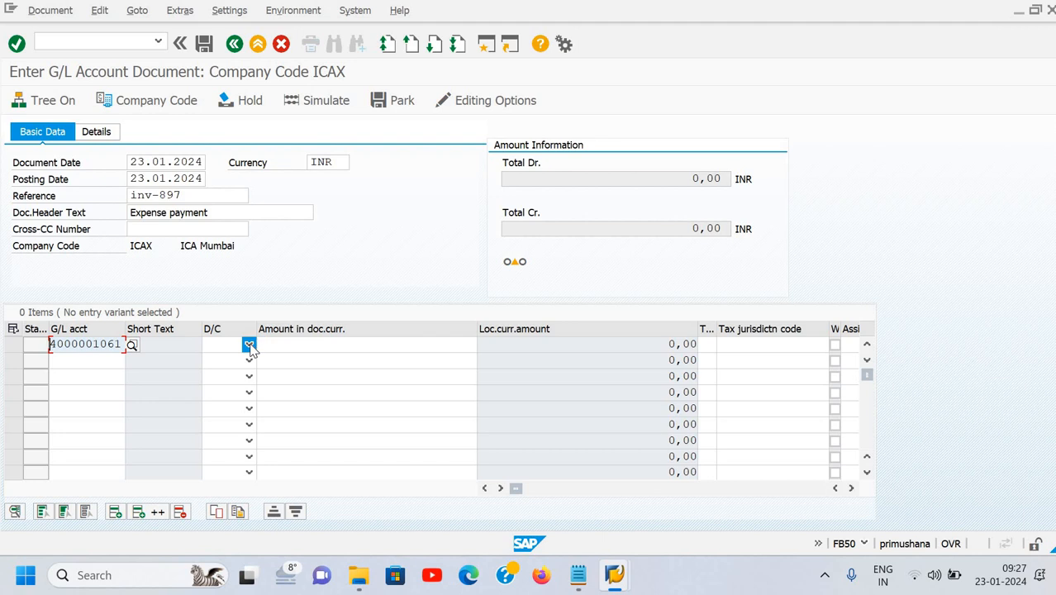
# Debit 8000 INR on the Marketing Exp. line with text 'being mkt exp. paid'.
pyautogui.click(250, 345)
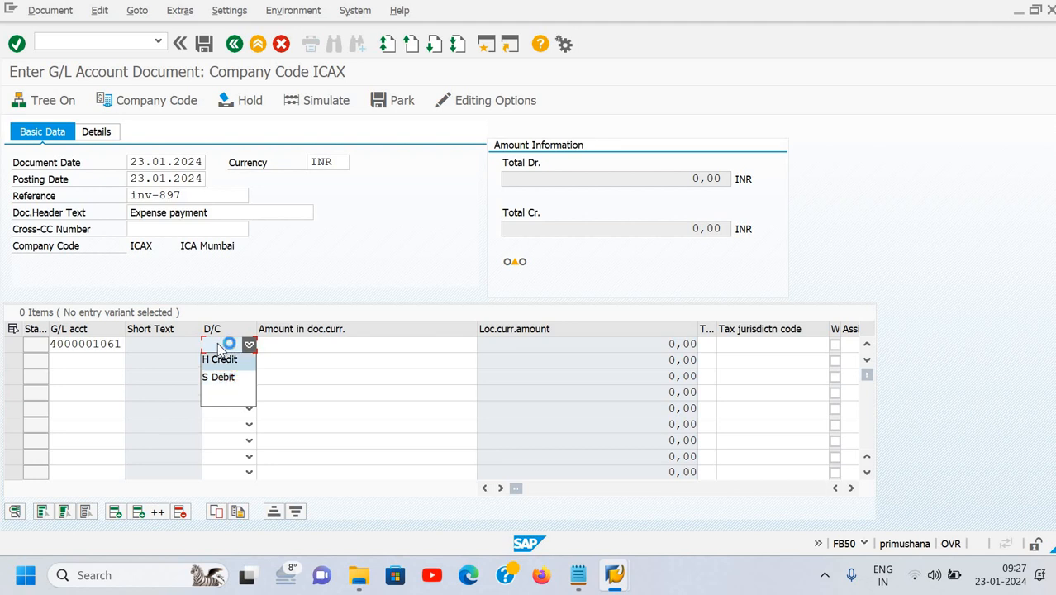
pyautogui.click(219, 350)
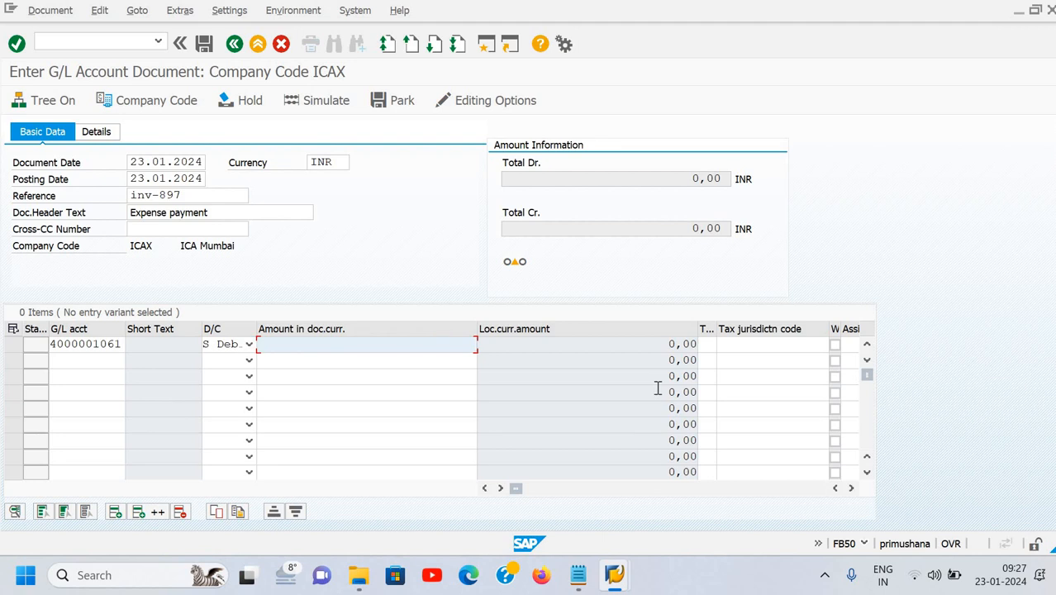
pyautogui.write('12')
pyautogui.write('000')
pyautogui.press('BackSpace')
pyautogui.press('BackSpace')
pyautogui.press('BackSpace')
pyautogui.press('BackSpace')
pyautogui.press('BackSpace')
pyautogui.write('8000')
pyautogui.press('Tab')
pyautogui.press('Tab')
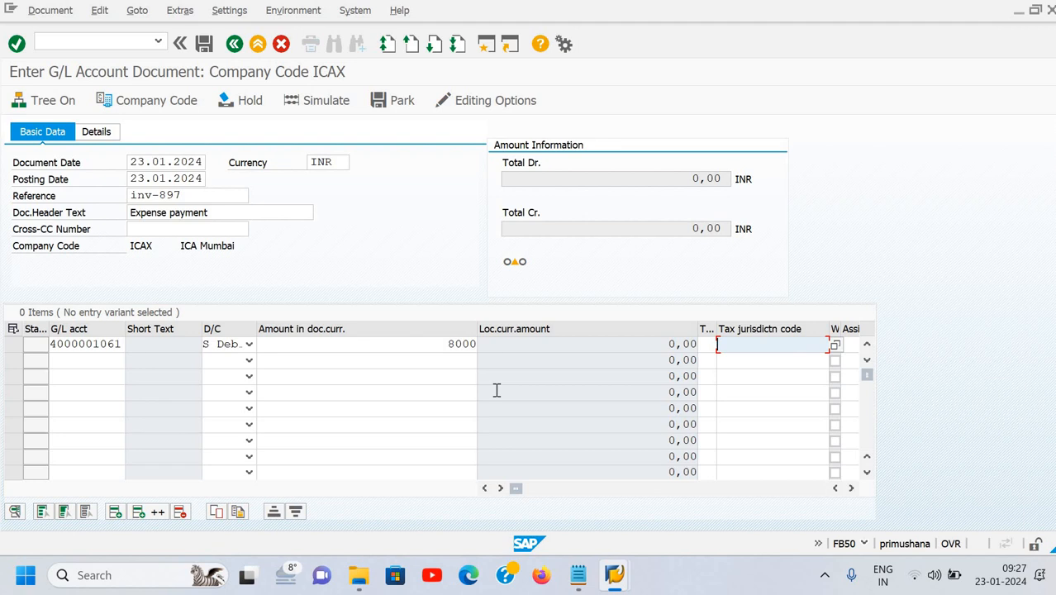
pyautogui.press('Tab')
pyautogui.press('Tab')
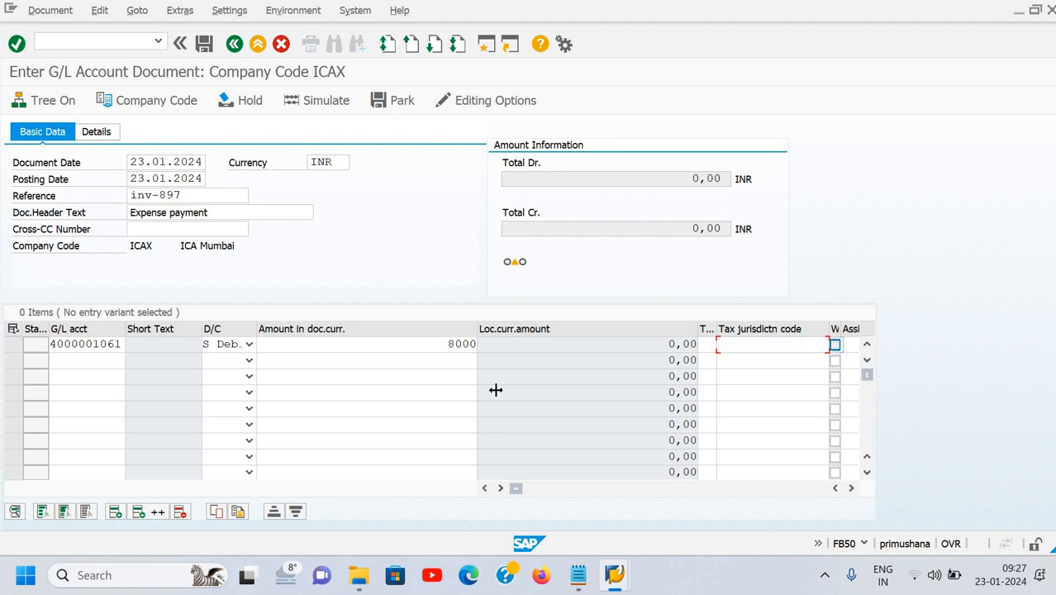
pyautogui.press('Tab')
pyautogui.press('Tab')
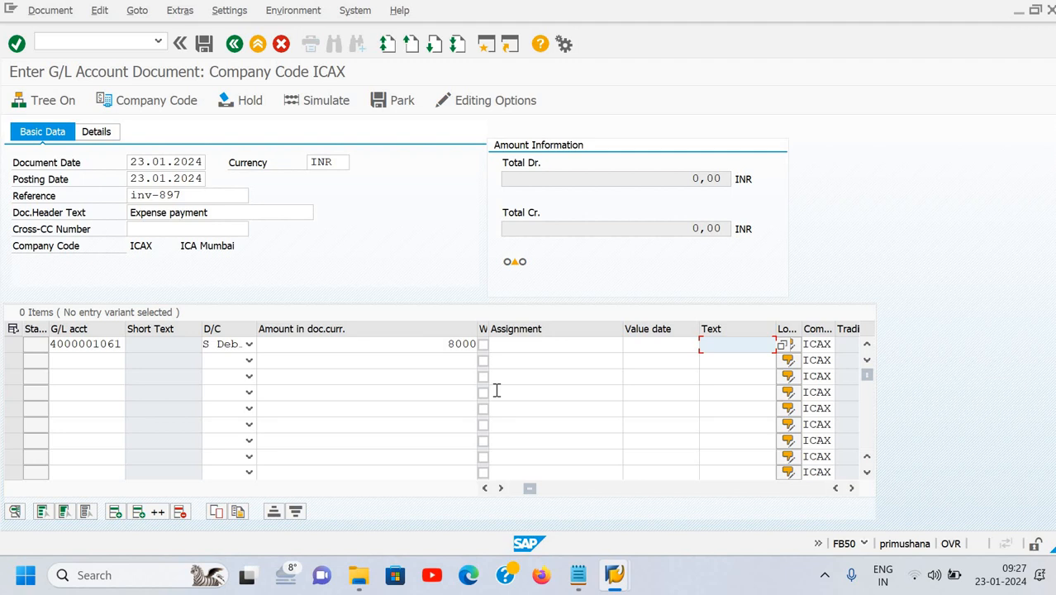
pyautogui.write('b')
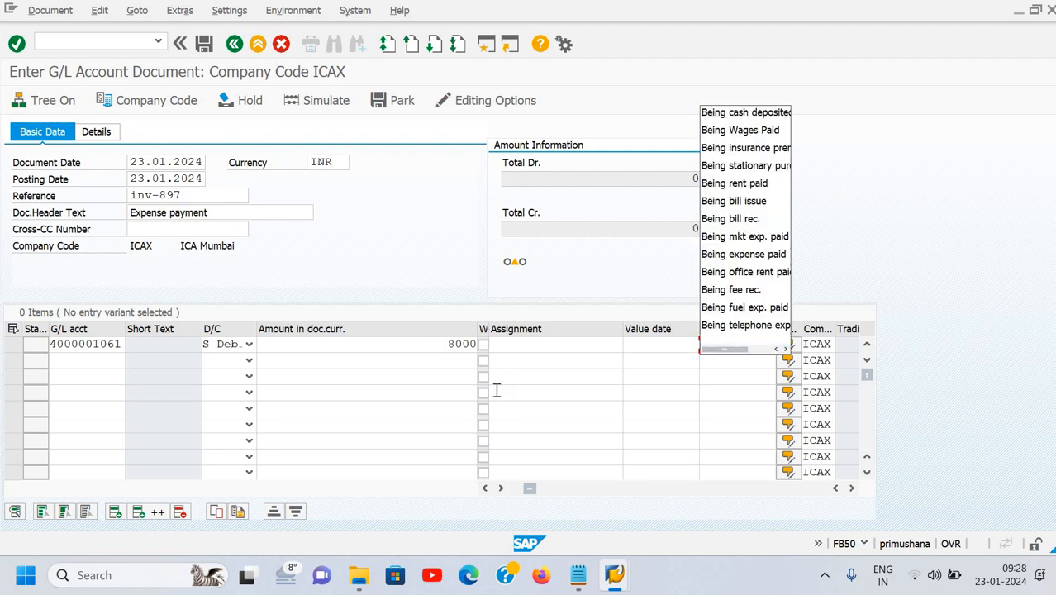
pyautogui.write('eing mk')
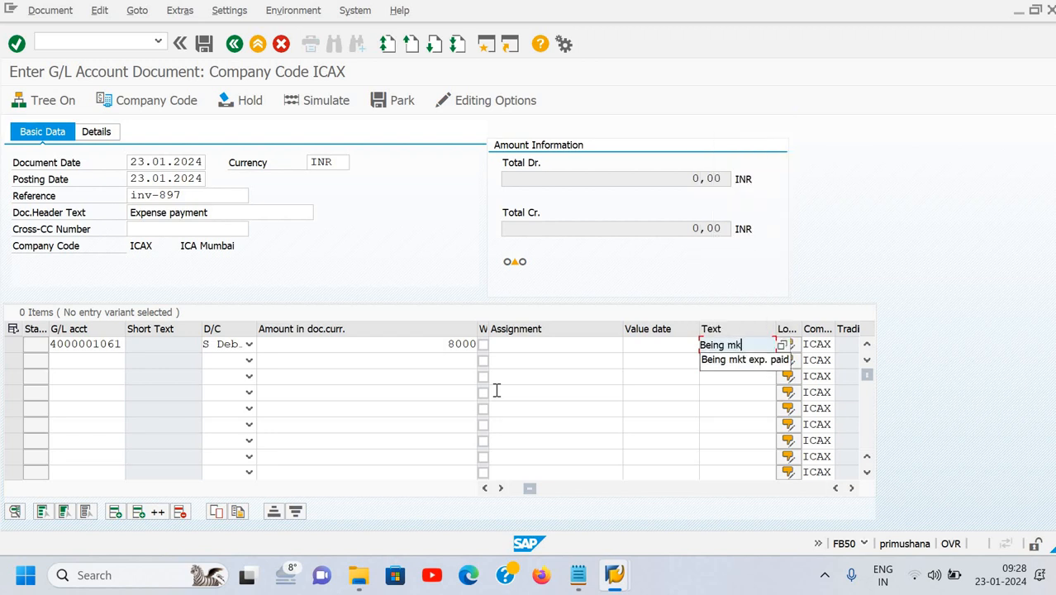
pyautogui.write('t exp. paid')
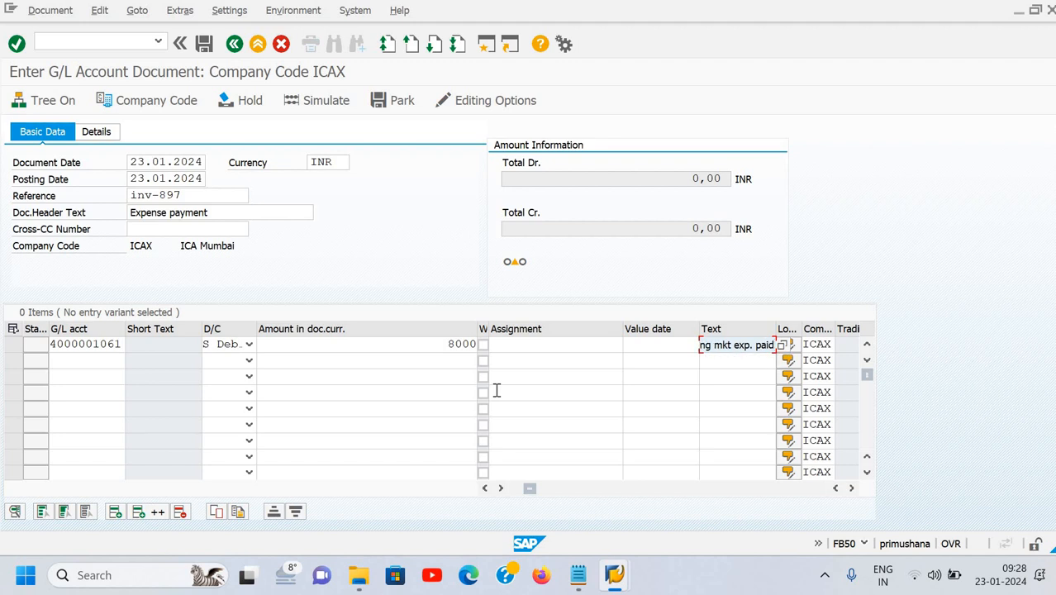
pyautogui.moveTo(521, 273)
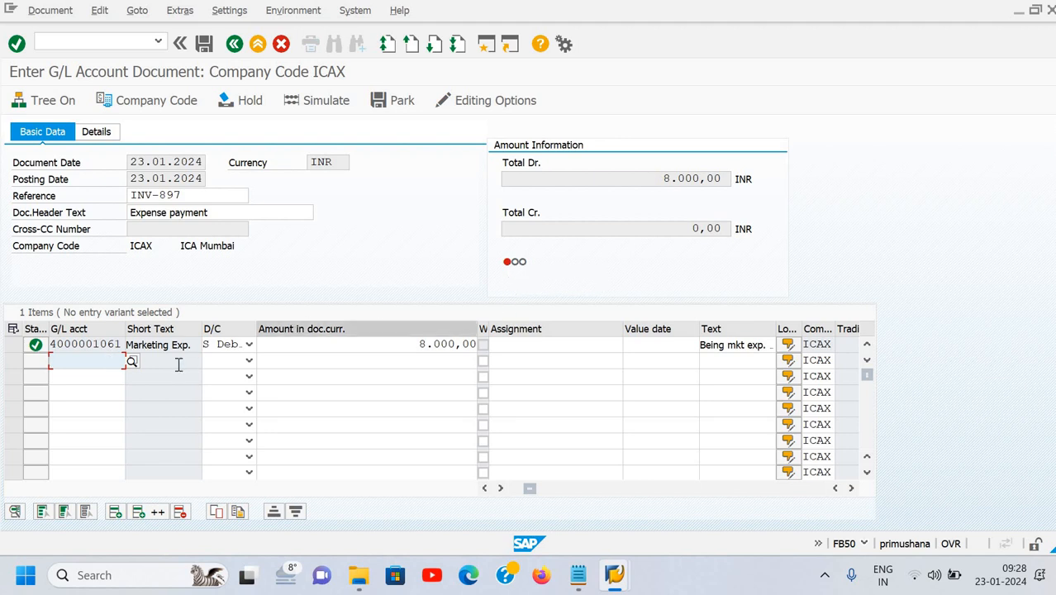
pyautogui.click(215, 362)
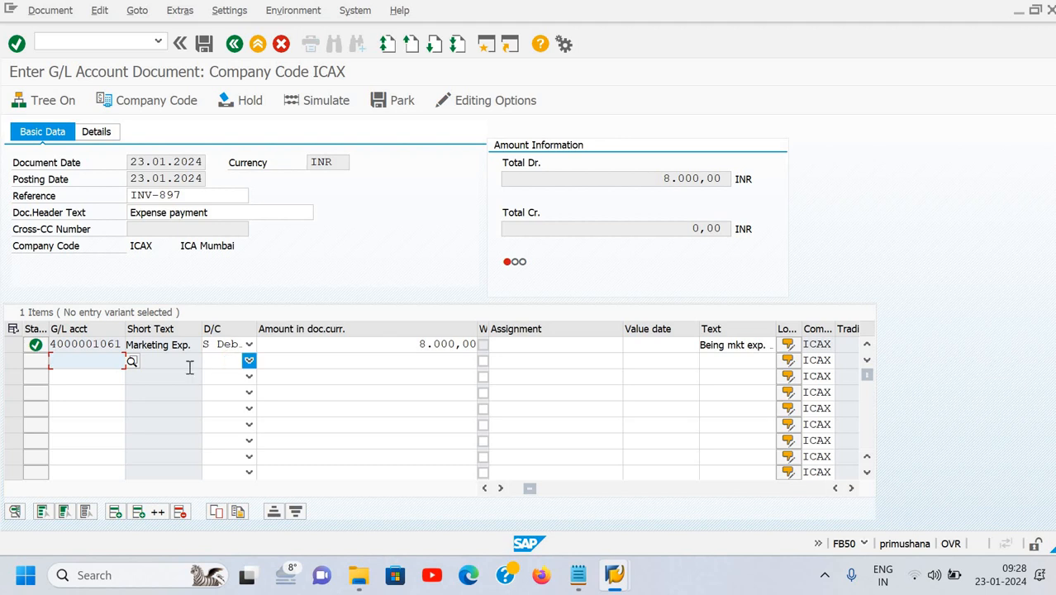
pyautogui.click(131, 362)
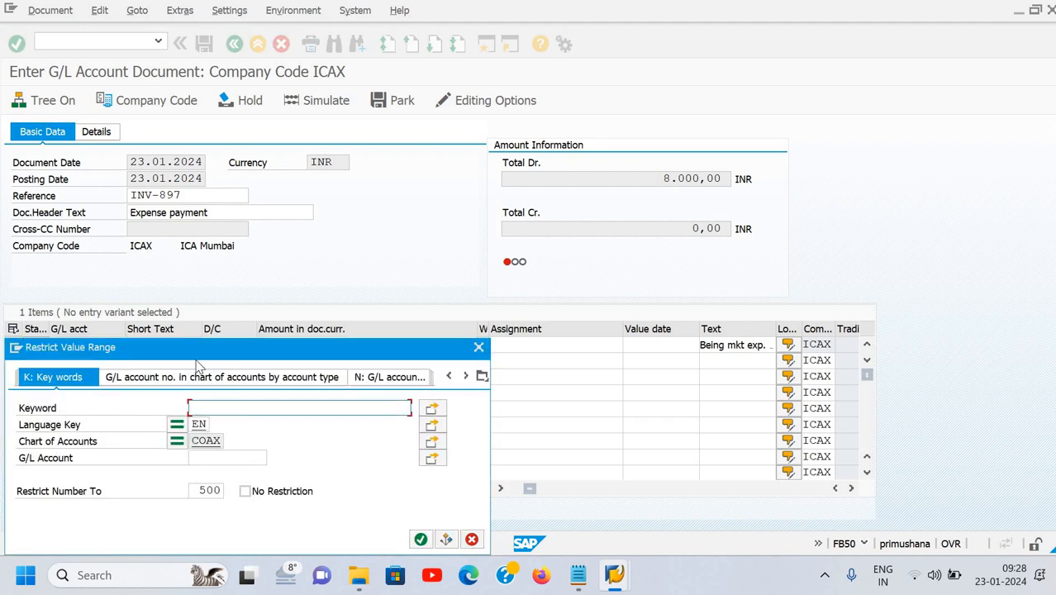
pyautogui.write('*ex')
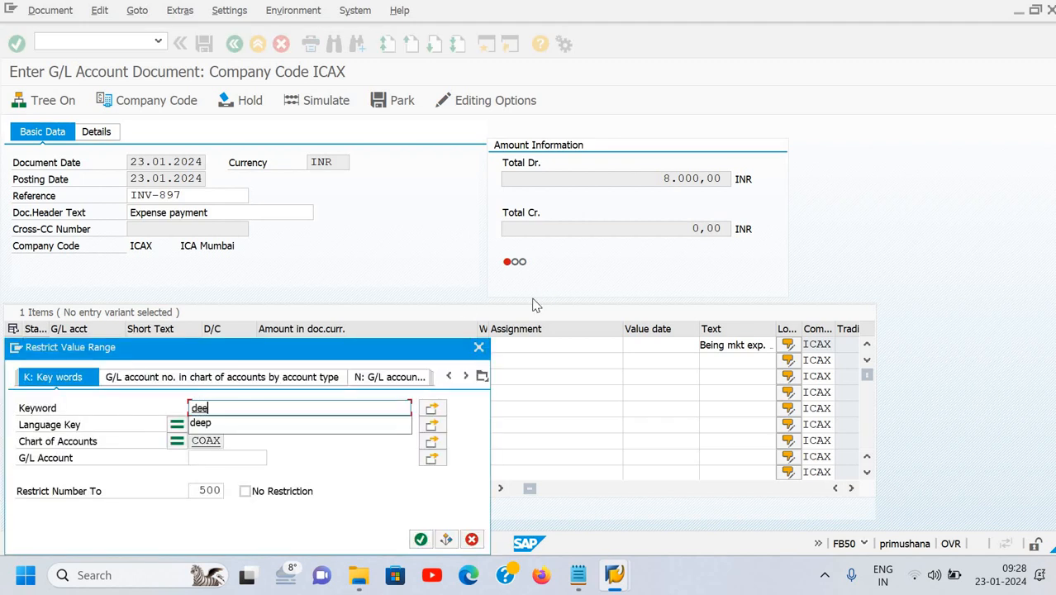
pyautogui.press('Return')
pyautogui.press('Down')
pyautogui.press('Down')
pyautogui.press('Down')
pyautogui.press('Down')
pyautogui.press('Down')
pyautogui.press('Down')
pyautogui.press('Down')
pyautogui.press('Down')
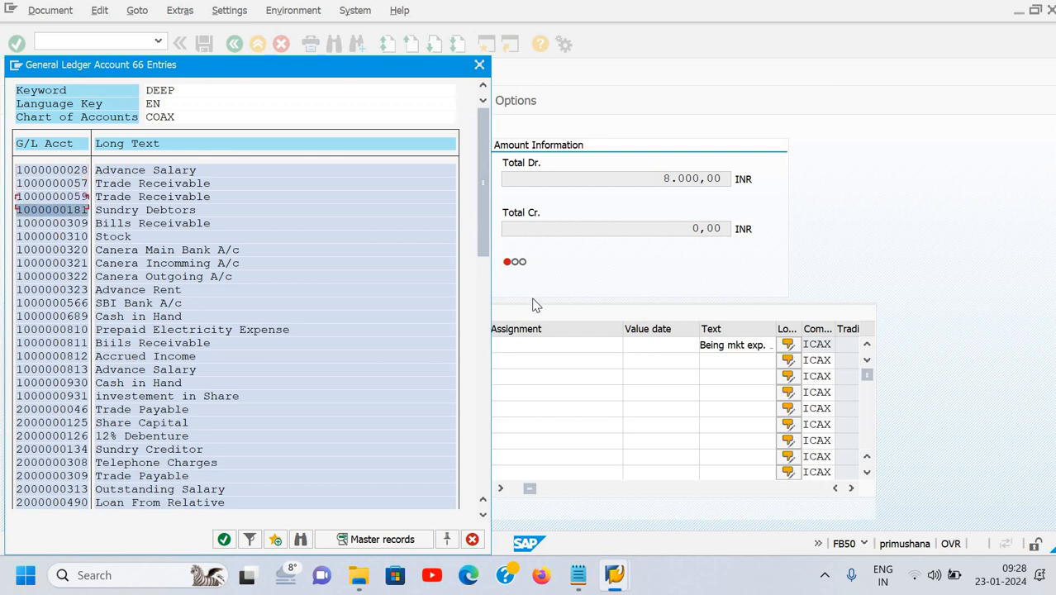
pyautogui.press('Down')
pyautogui.press('Down')
pyautogui.press('Down')
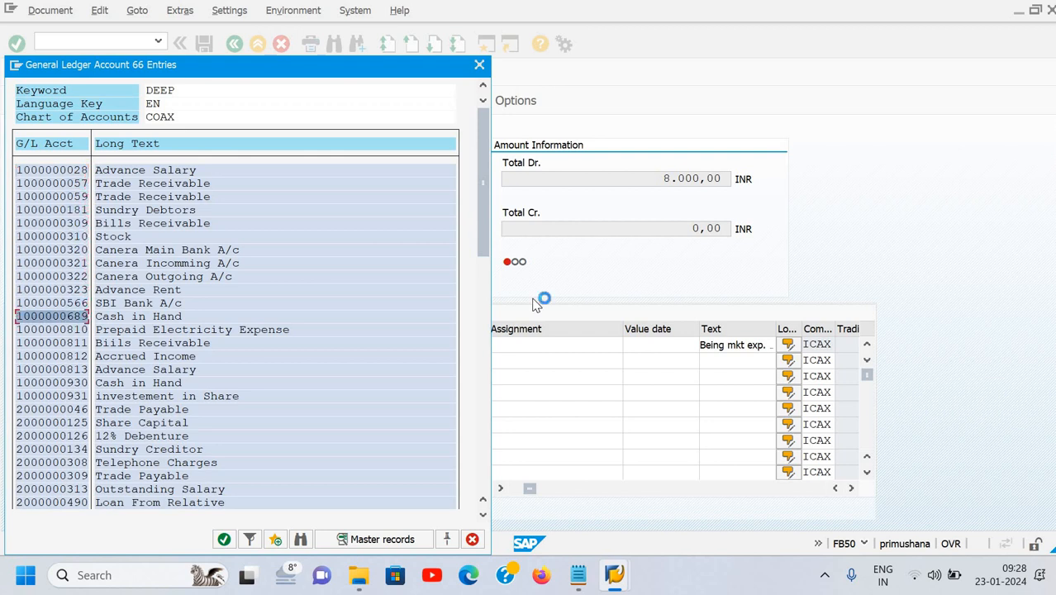
pyautogui.press('Return')
pyautogui.press('Tab')
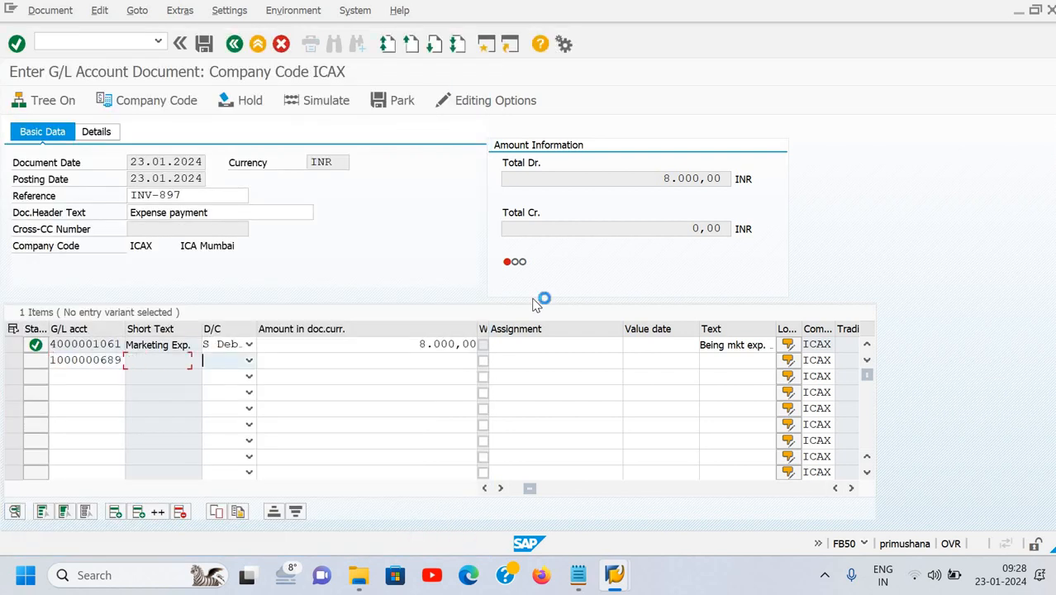
# Credit 8000 on the Cash in Hand line with text 'Being mkt exp. paid' and commit it.
pyautogui.press('h')
pyautogui.press('Tab')
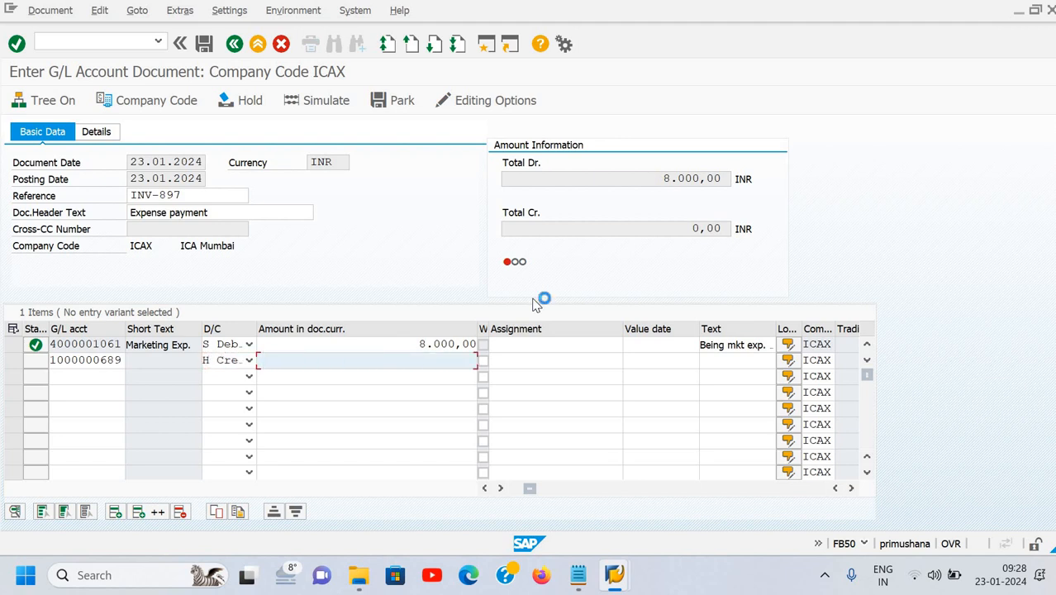
pyautogui.write('8000')
pyautogui.press('Tab')
pyautogui.press('Tab')
pyautogui.press('Tab')
pyautogui.press('Tab')
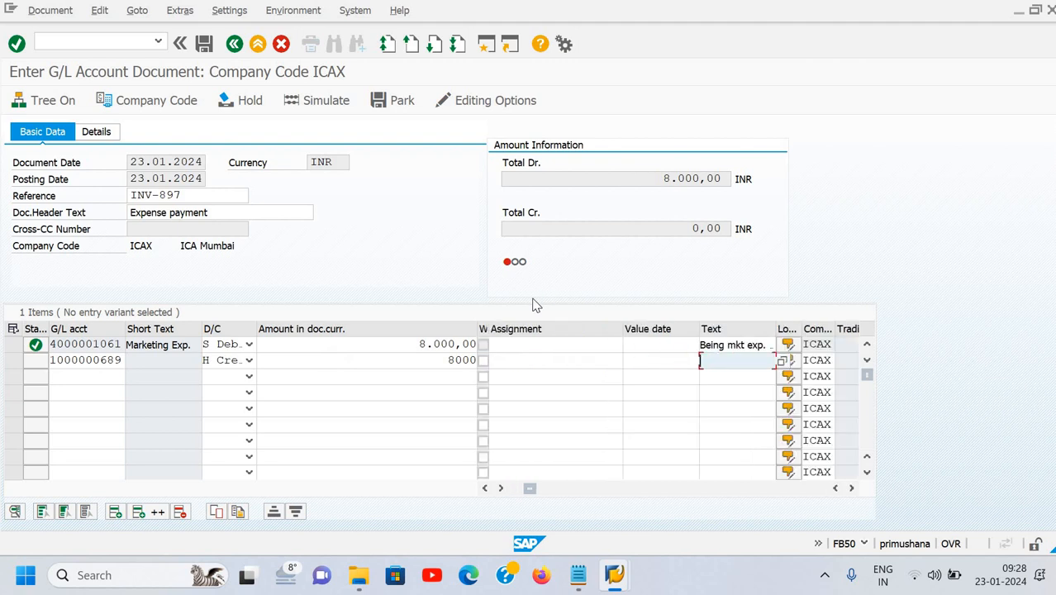
pyautogui.write('B')
pyautogui.press('Down')
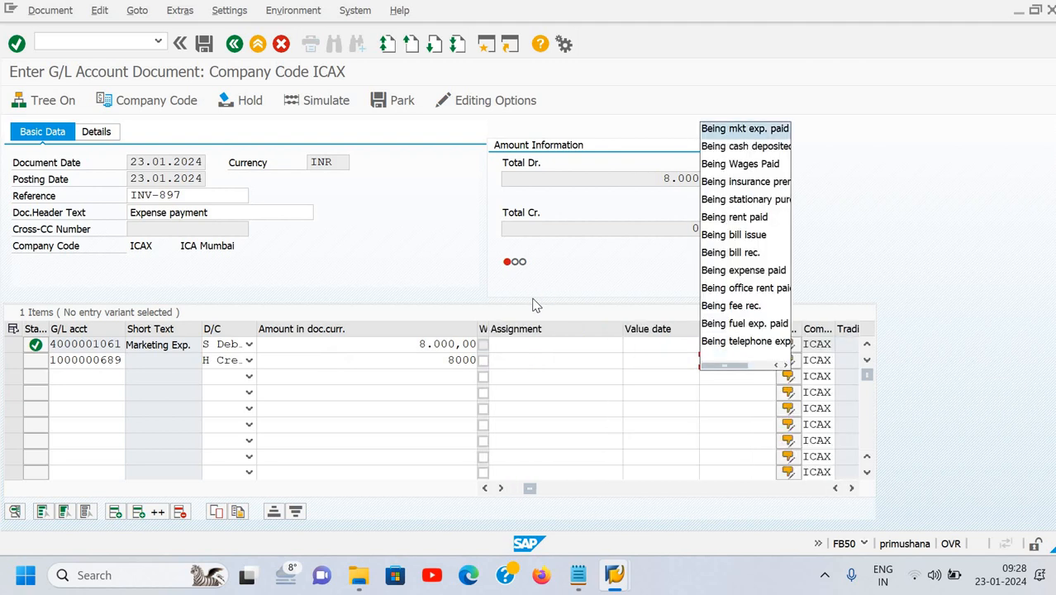
pyautogui.press('Return')
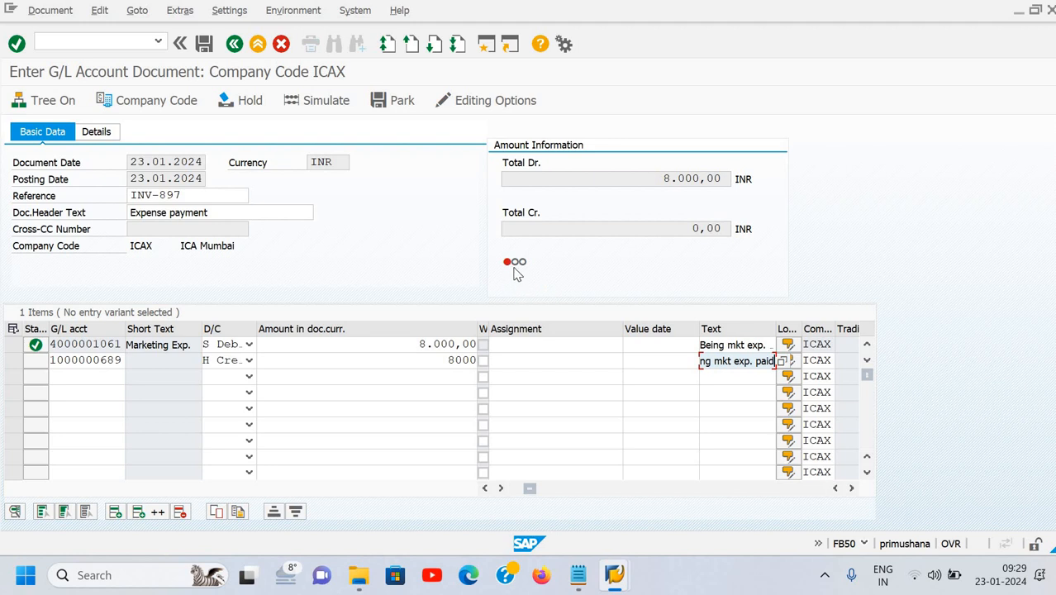
pyautogui.moveTo(516, 272)
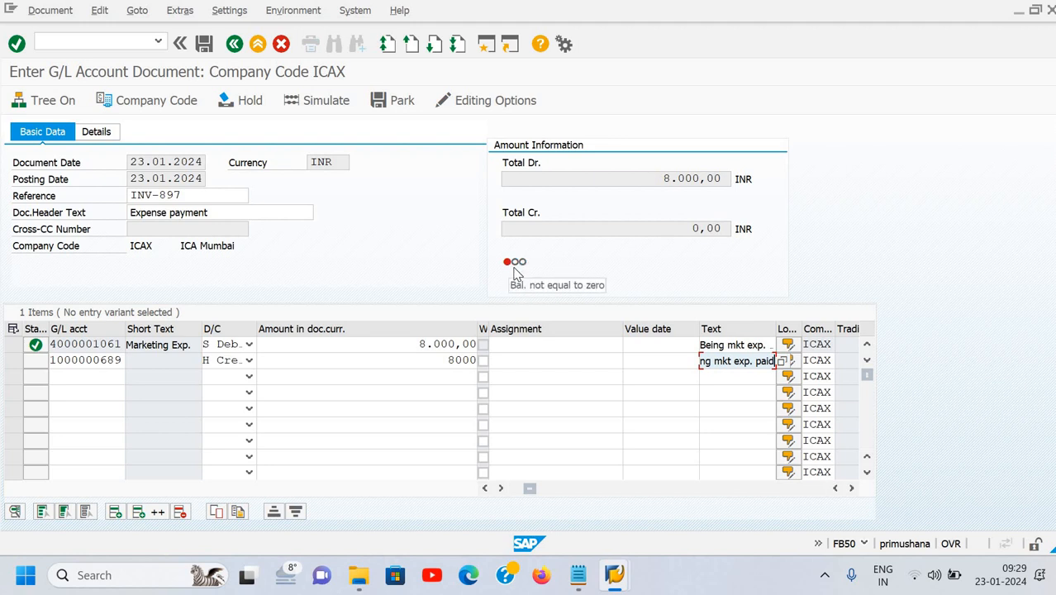
pyautogui.press('Return')
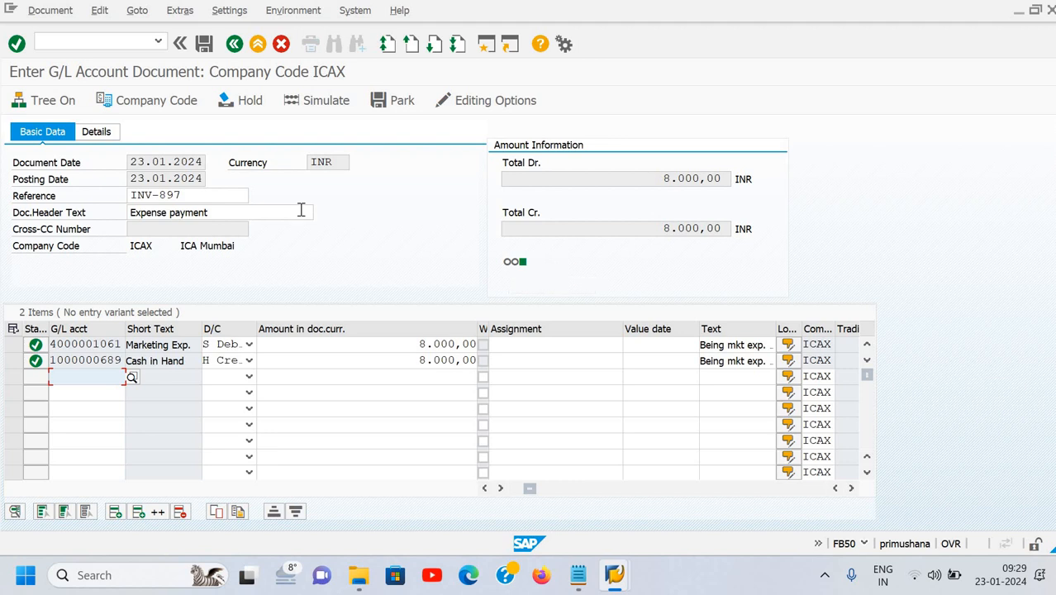
pyautogui.click(105, 135)
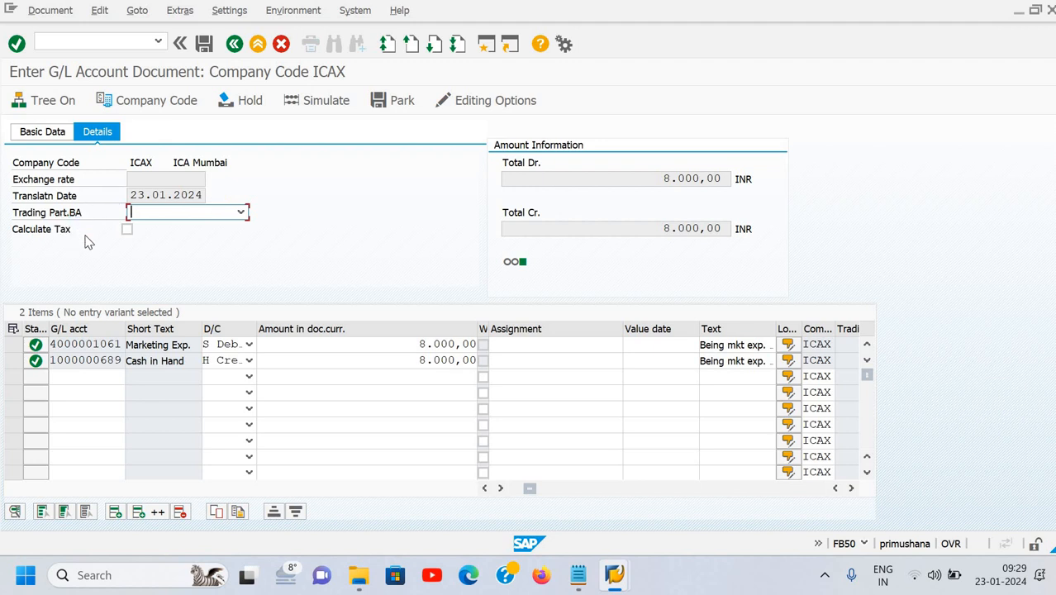
pyautogui.click(121, 234)
pyautogui.click(55, 133)
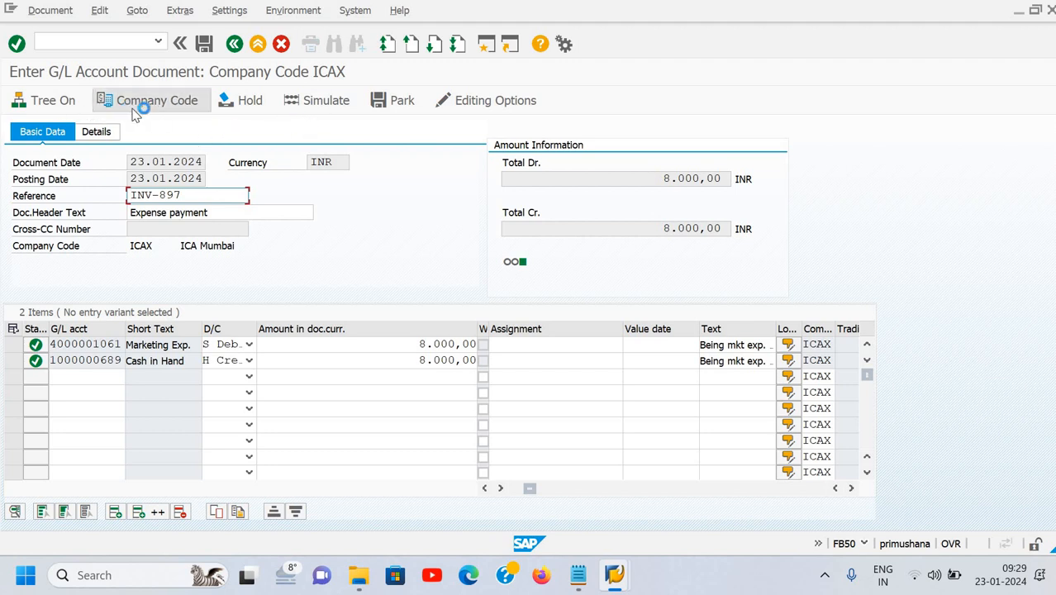
# Simulate the posting from the Document menu to view the Document Overview.
pyautogui.click(315, 112)
pyautogui.click(53, 15)
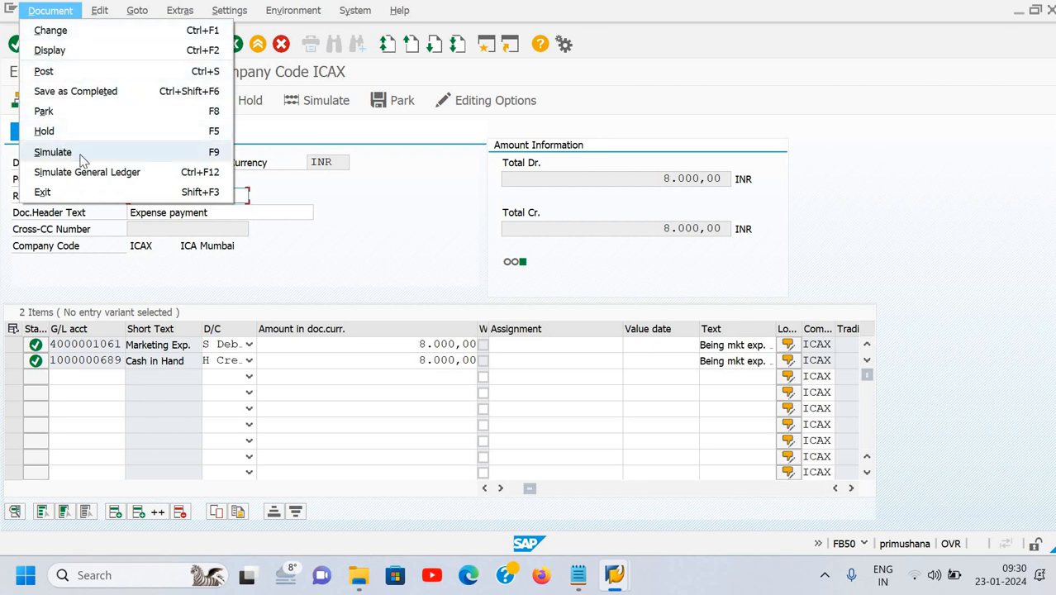
pyautogui.click(324, 101)
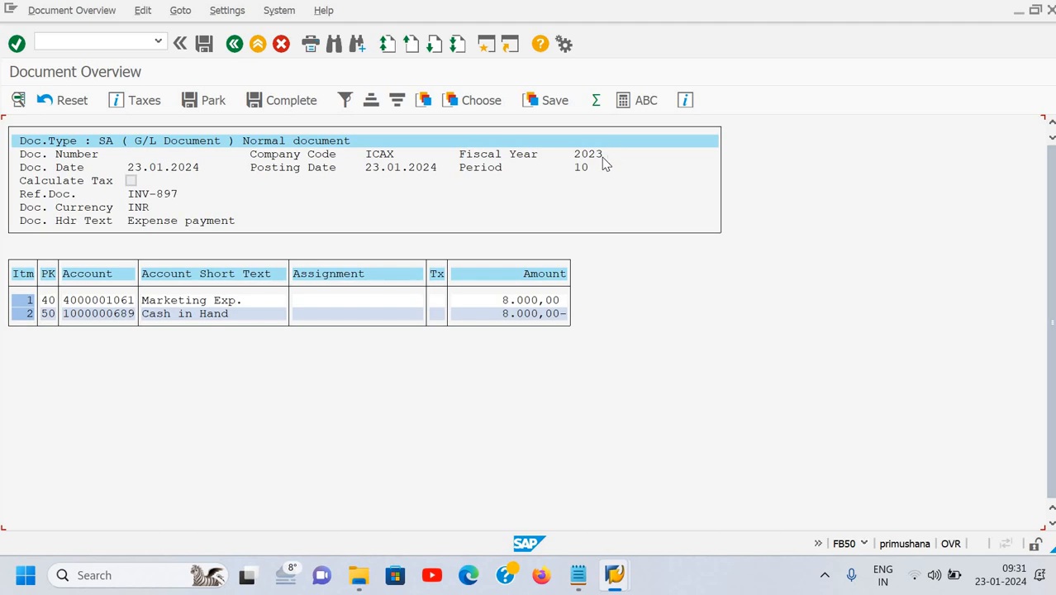
pyautogui.click(415, 159)
pyautogui.click(68, 342)
pyautogui.click(48, 314)
pyautogui.click(142, 366)
# Post the marketing expense document from the Document Overview.
pyautogui.click(531, 315)
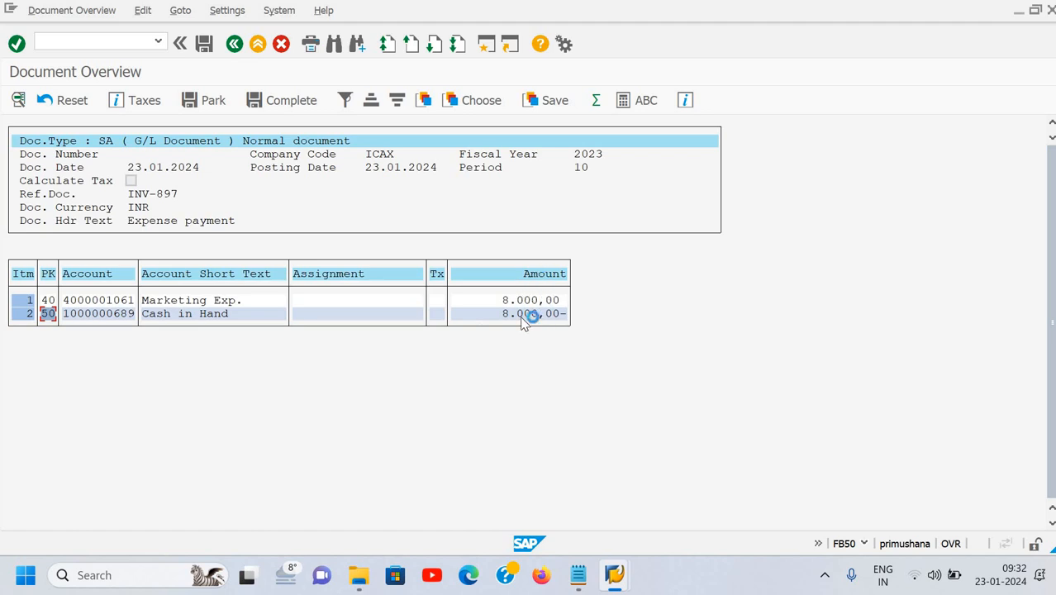
pyautogui.click(204, 49)
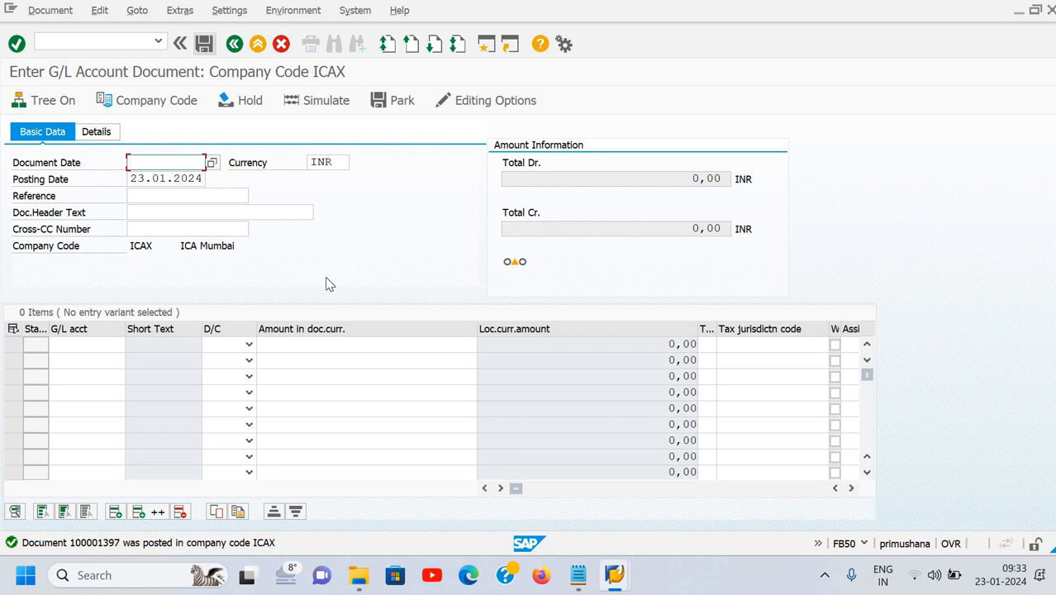
pyautogui.click(47, 14)
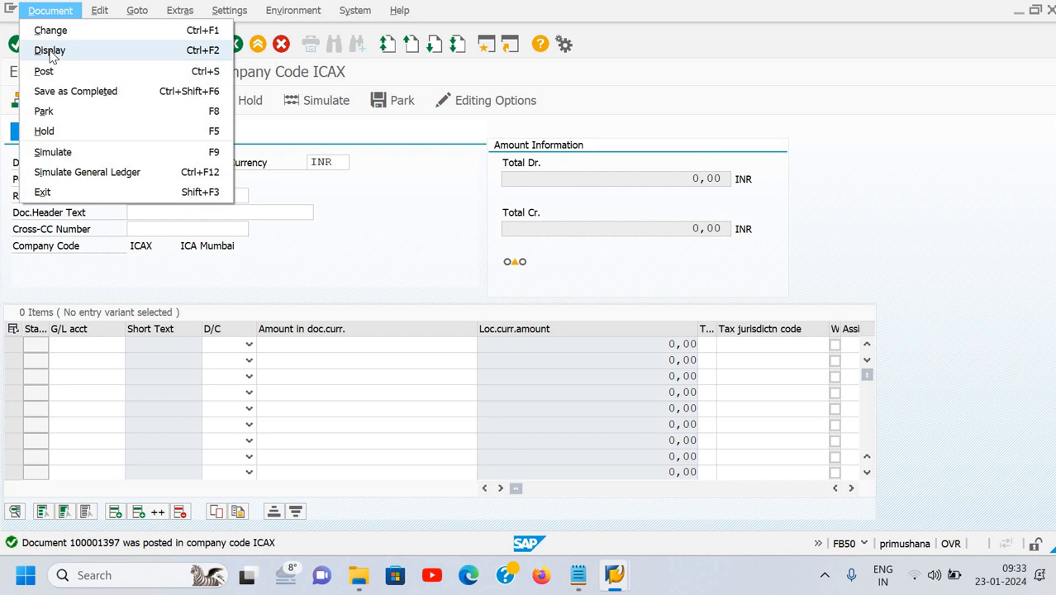
pyautogui.click(50, 50)
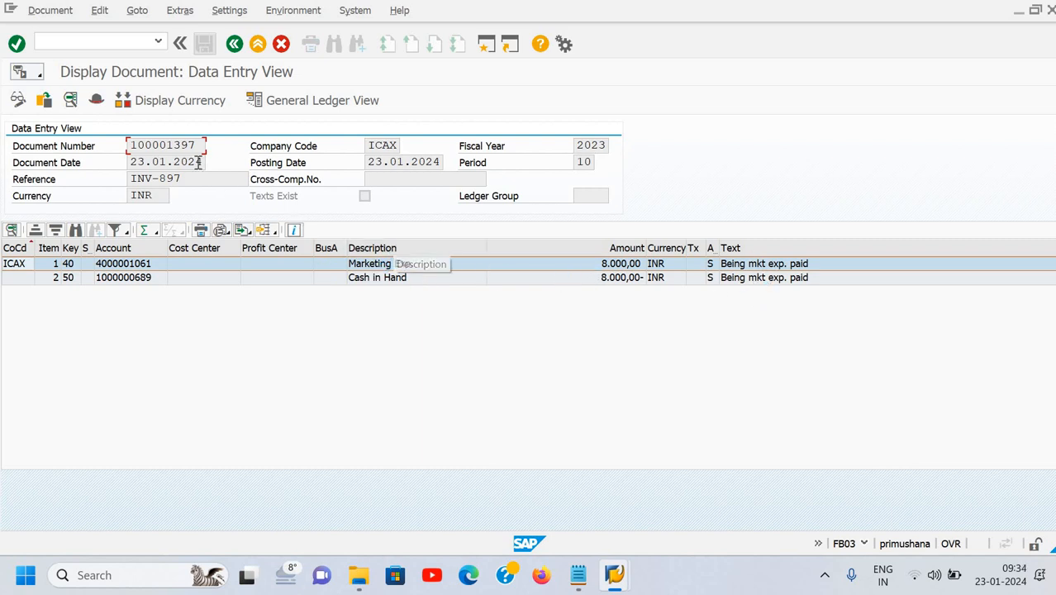
pyautogui.click(48, 11)
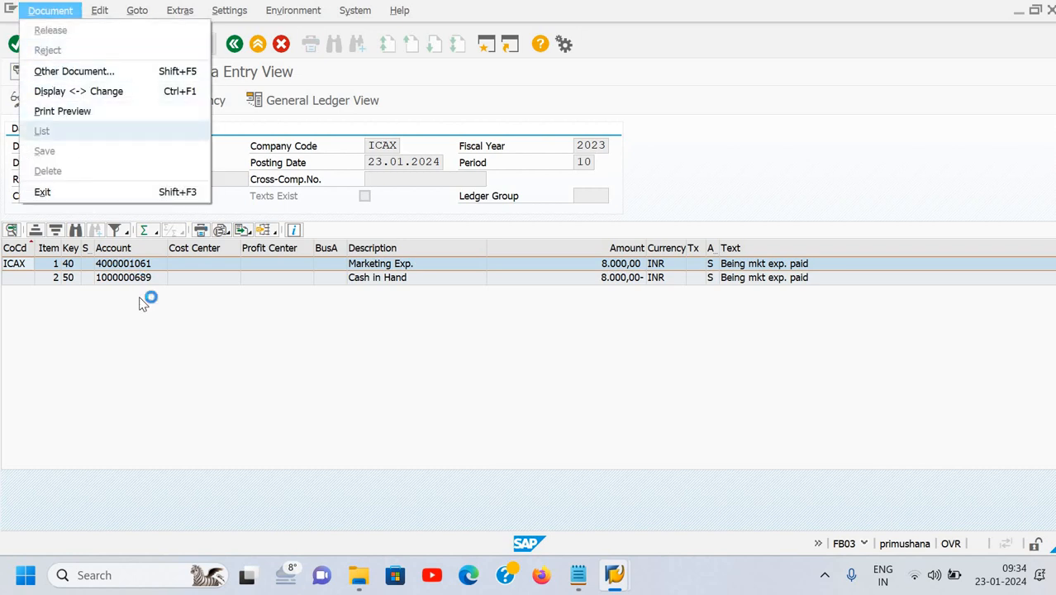
pyautogui.click(92, 202)
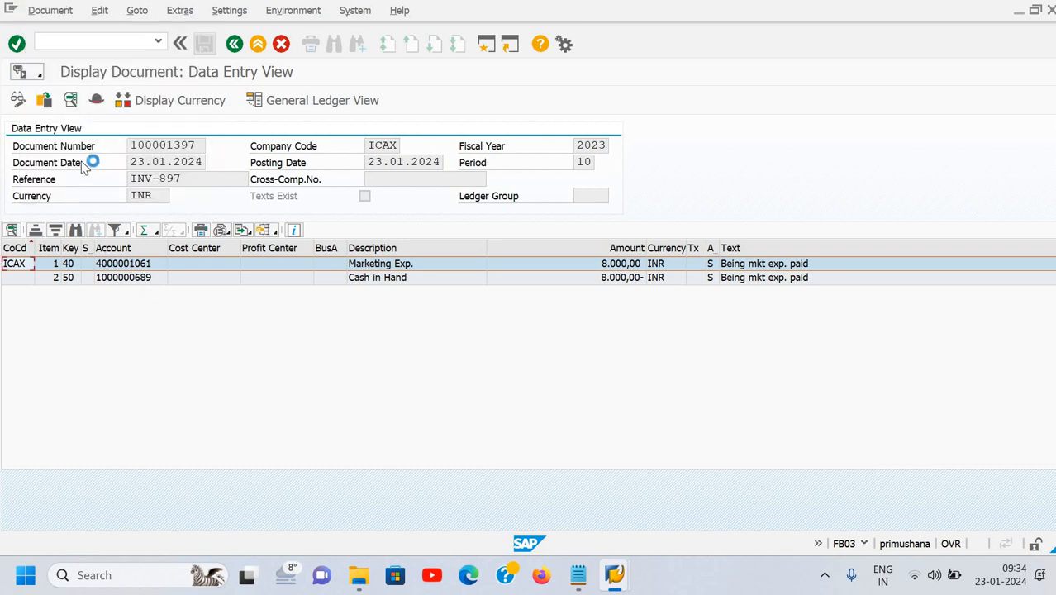
# View and then close the header details of document 100001397.
pyautogui.click(96, 103)
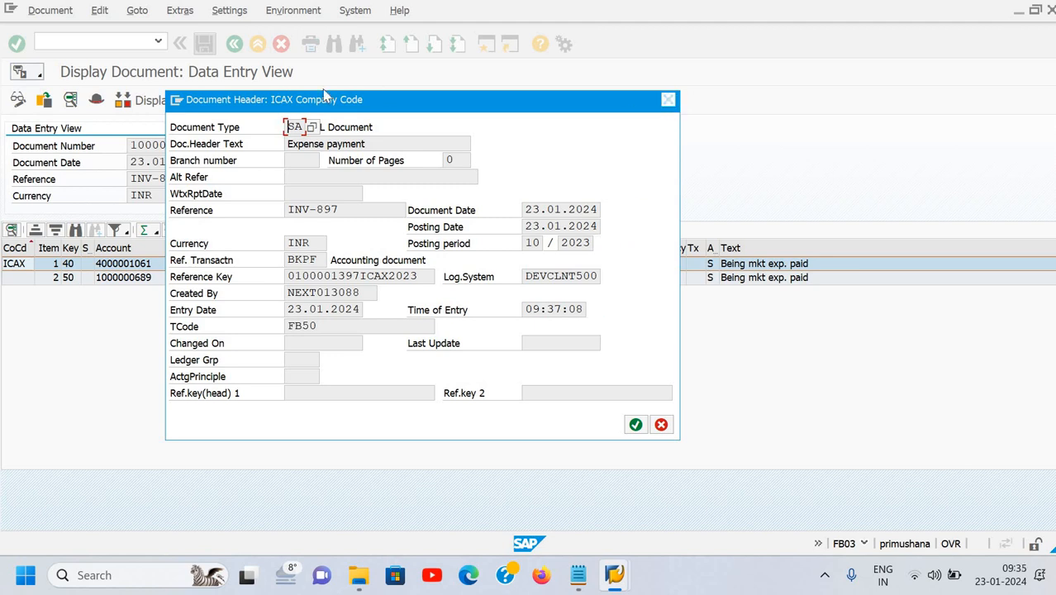
pyautogui.click(668, 100)
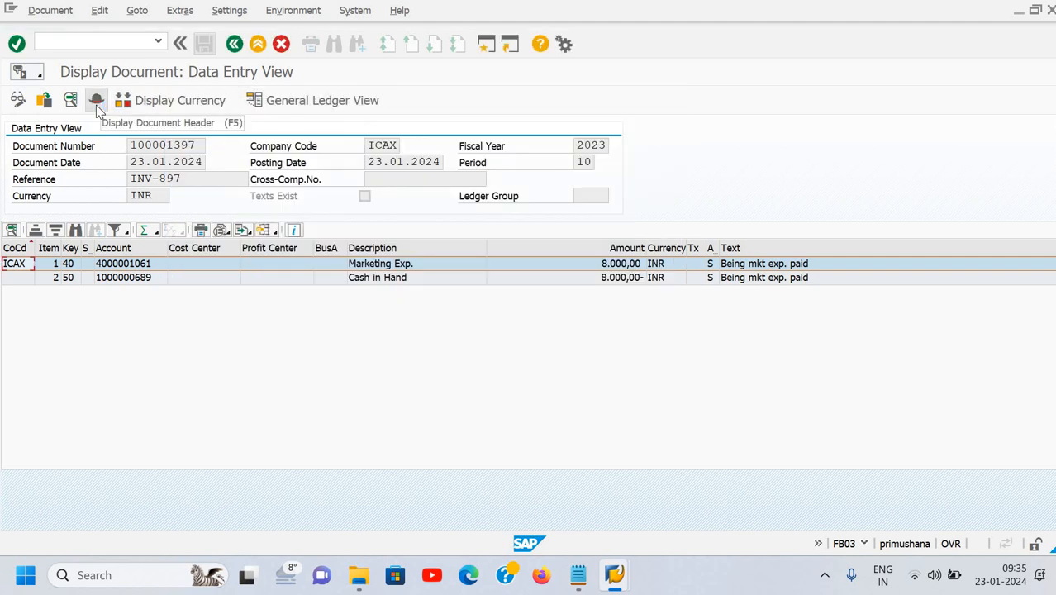
# Review document 100001397's header and G/L view, then return to SAP Easy Access with /n.
pyautogui.click(96, 108)
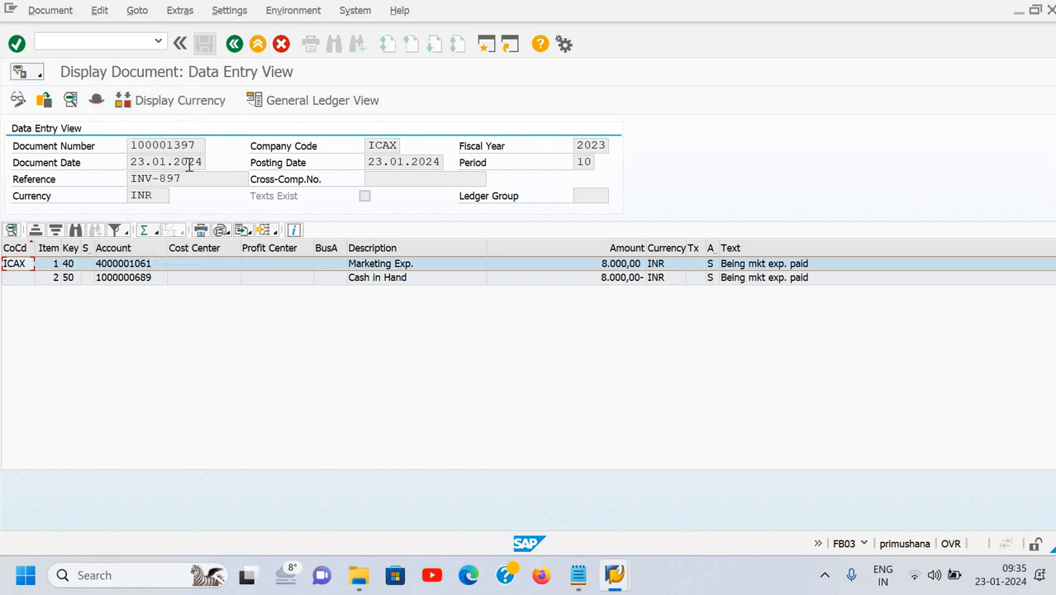
pyautogui.click(269, 103)
pyautogui.click(102, 44)
pyautogui.write('/n')
pyautogui.press('Return')
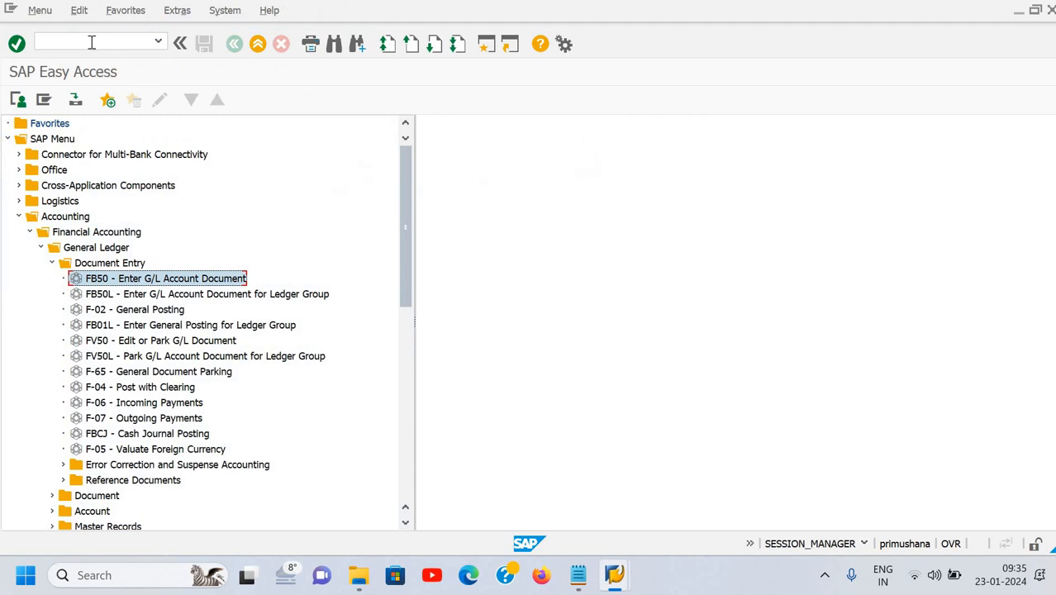
pyautogui.click(92, 43)
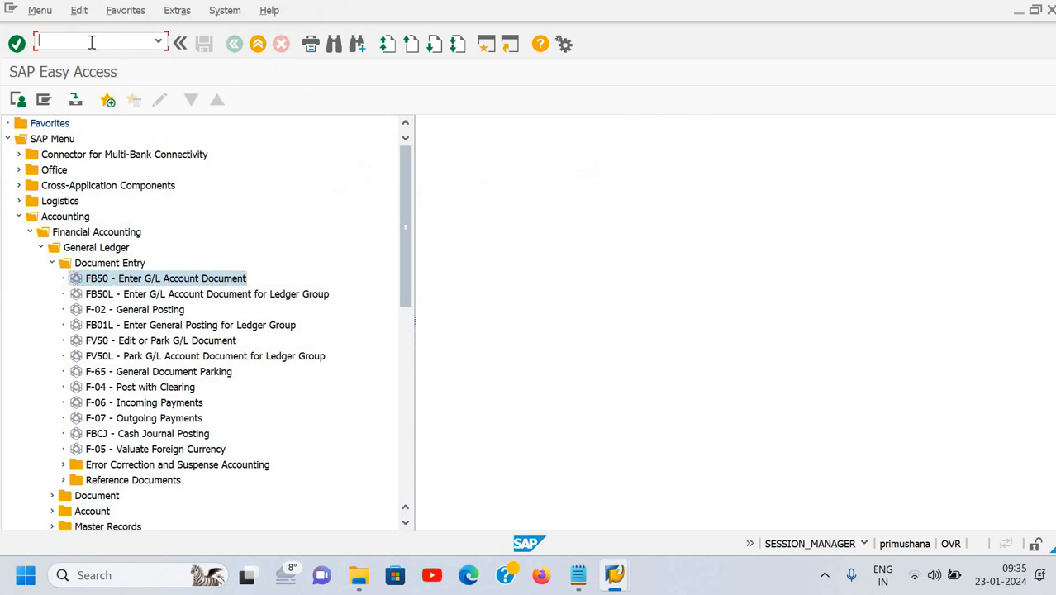
# Start FB50 and set the document date to 23.01.2024.
pyautogui.doubleClick(120, 279)
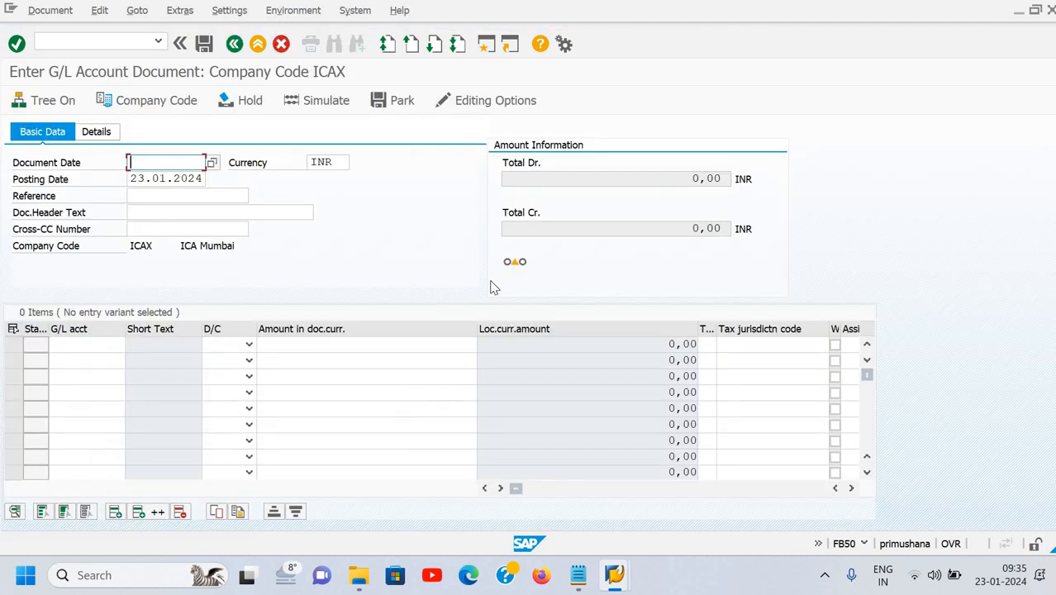
pyautogui.write('23')
pyautogui.press('Down')
pyautogui.press('Return')
pyautogui.press('Tab')
pyautogui.press('Tab')
pyautogui.press('Tab')
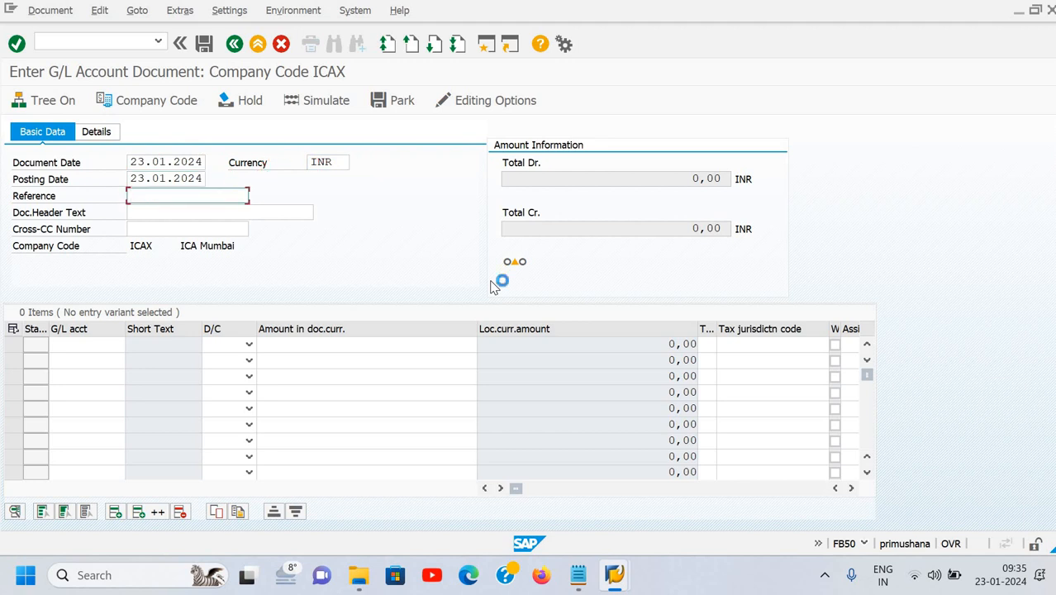
# Enter reference inv-908 and header text 'Expense payment' on the document header.
pyautogui.write('inv-o')
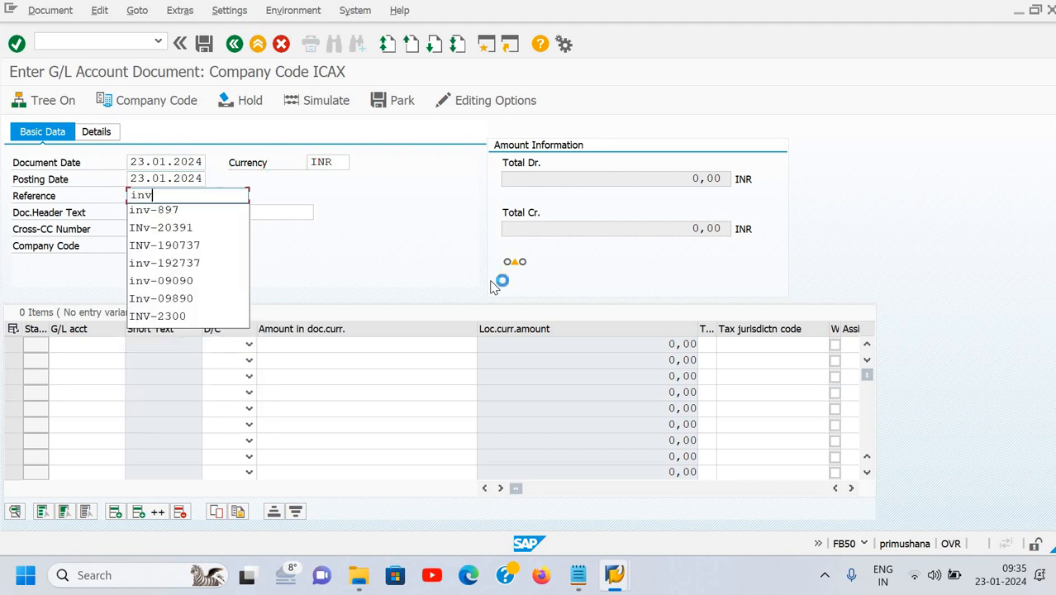
pyautogui.press('BackSpace')
pyautogui.write('908')
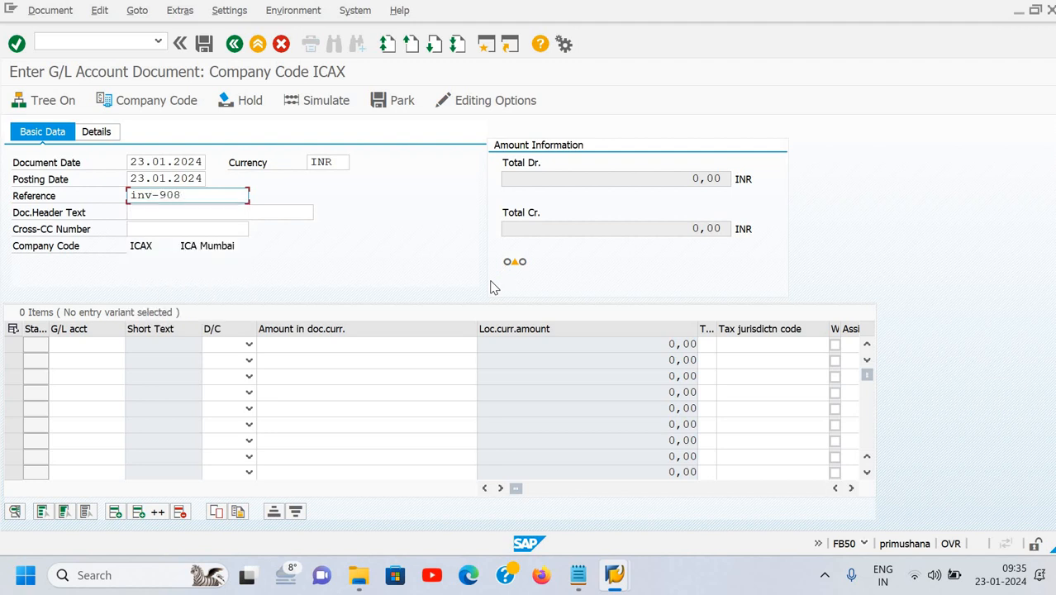
pyautogui.press('Tab')
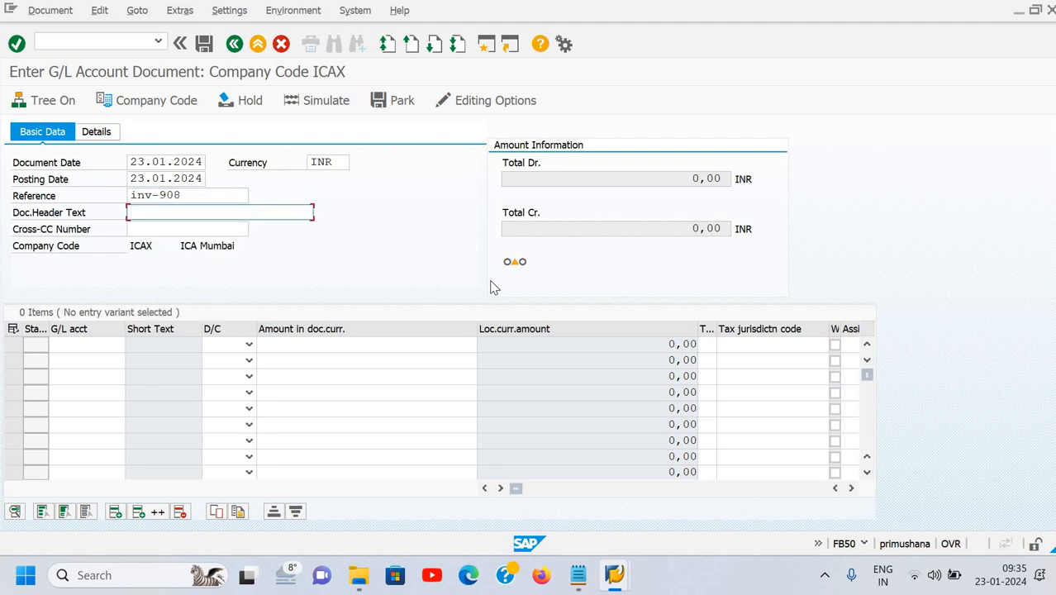
pyautogui.write('E')
pyautogui.press('Down')
pyautogui.press('Return')
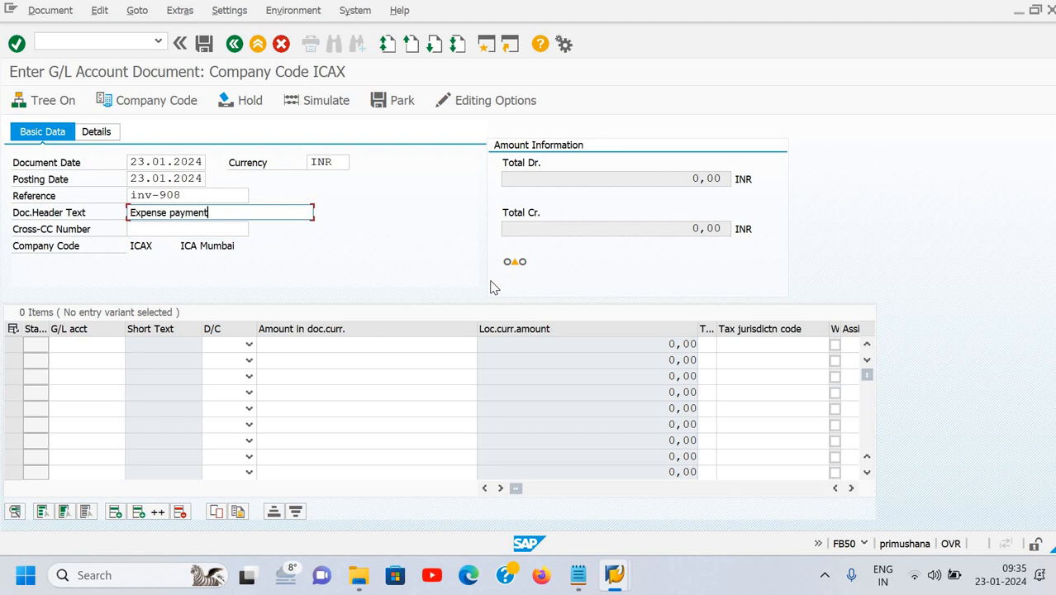
pyautogui.press('Tab')
pyautogui.press('Return')
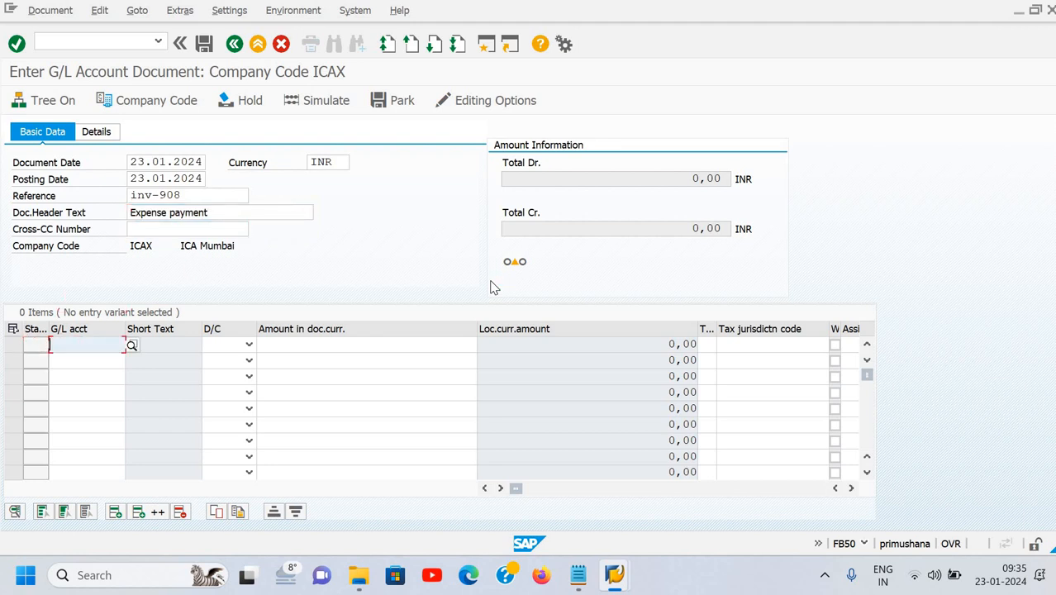
# Search the G/L account F4 help using the previously used keyword.
pyautogui.press('F4')
pyautogui.write('d')
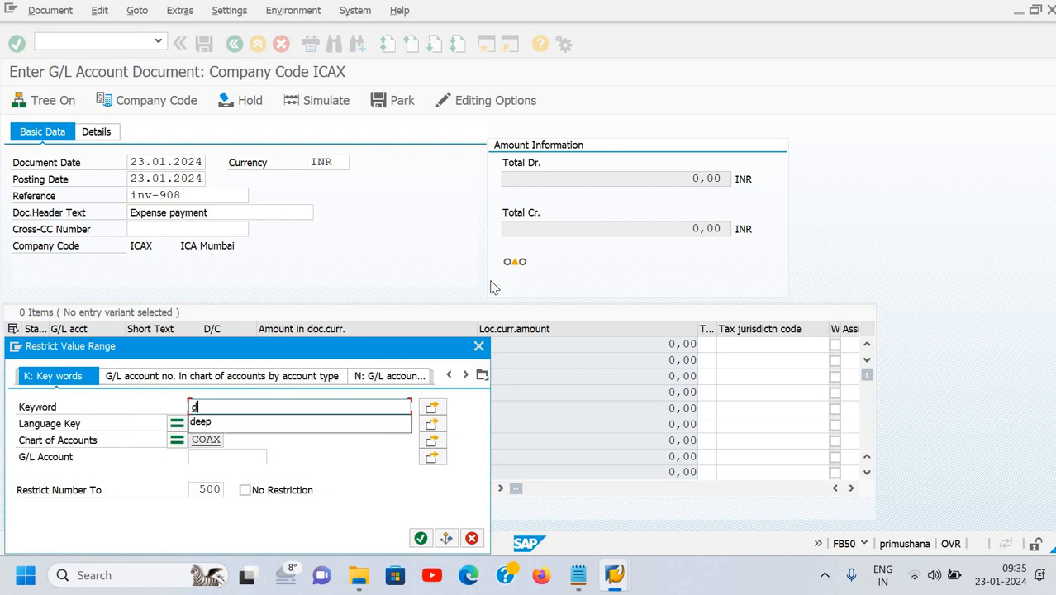
pyautogui.write('eep')
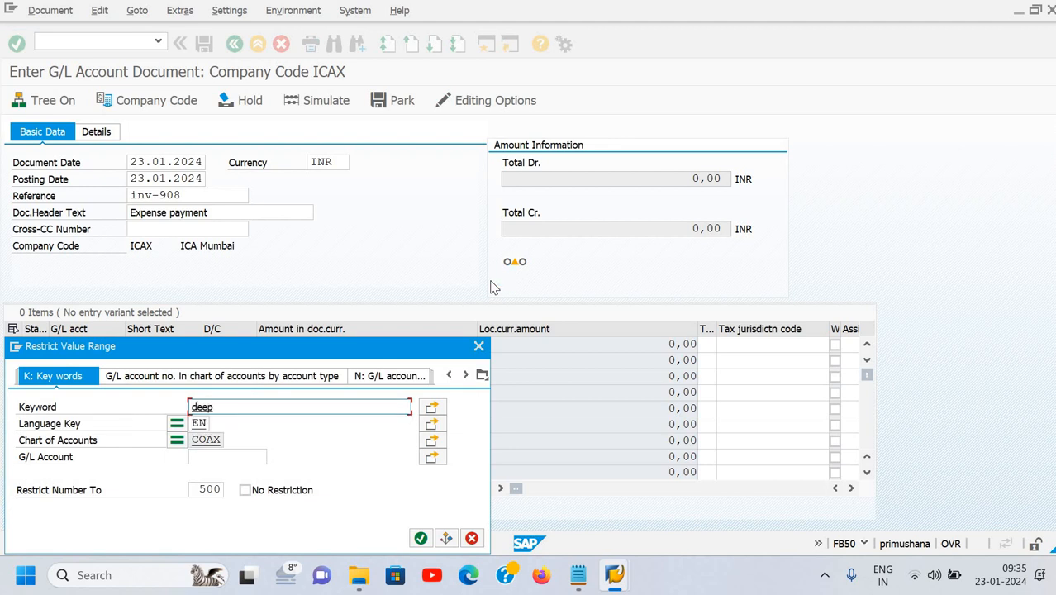
pyautogui.press('BackSpace')
pyautogui.press('BackSpace')
pyautogui.press('BackSpace')
pyautogui.press('BackSpace')
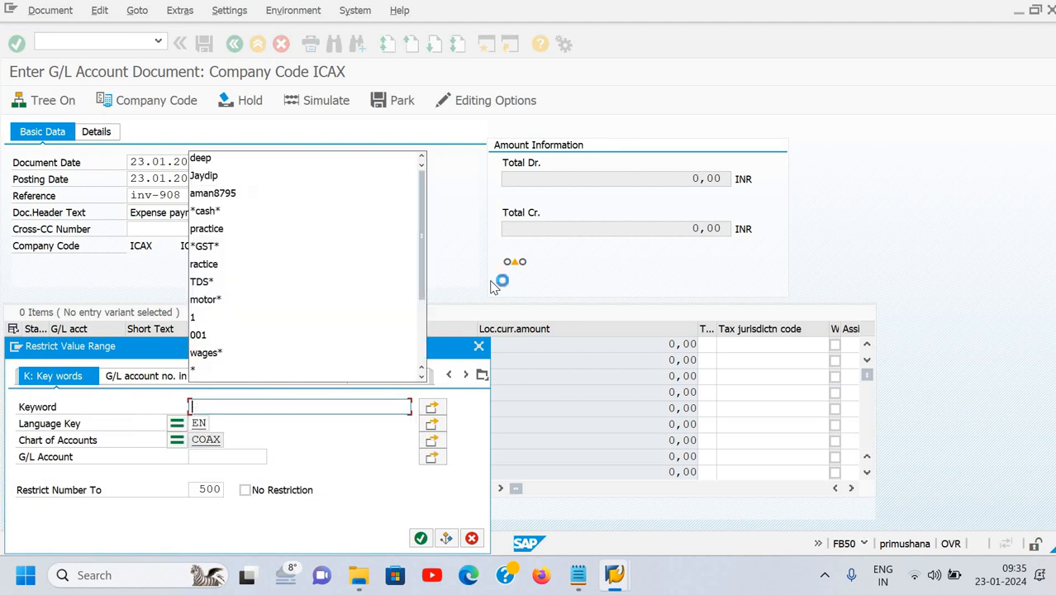
pyautogui.write('am')
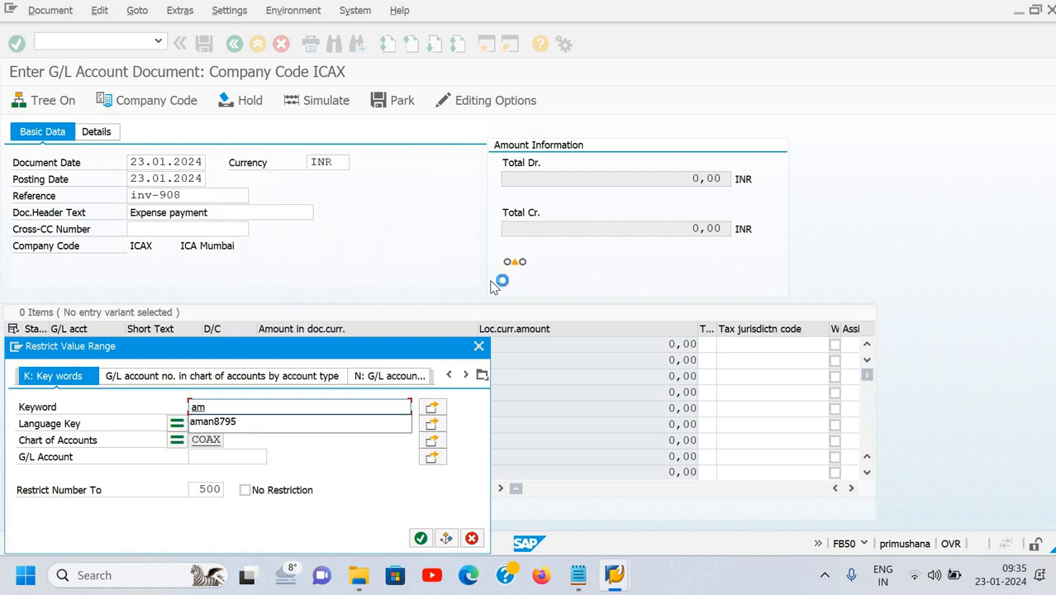
pyautogui.press('Down')
pyautogui.press('Return')
pyautogui.press('Return')
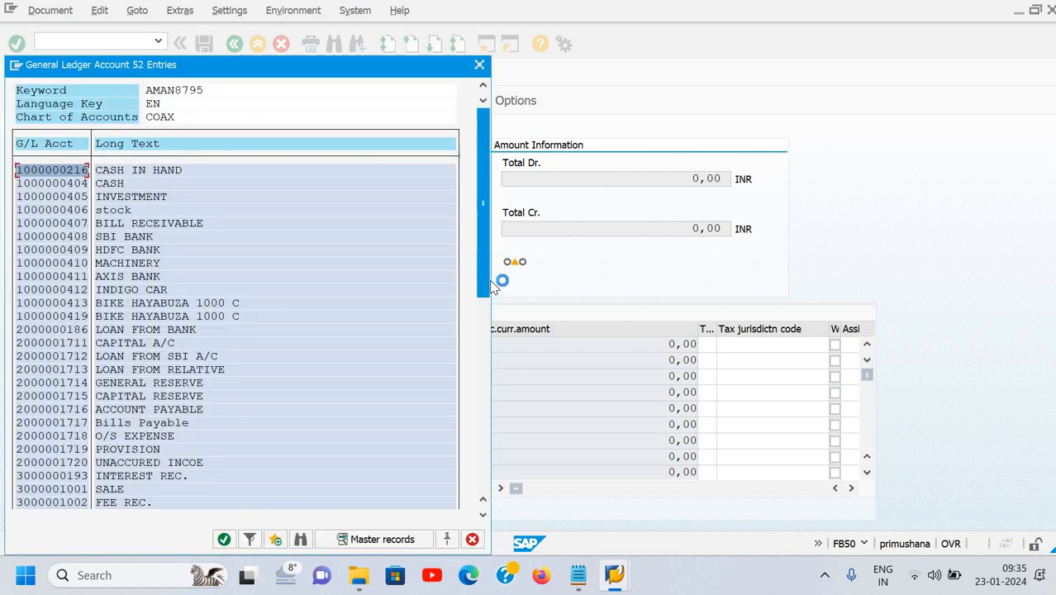
pyautogui.press('Down')
pyautogui.press('Down')
pyautogui.press('Down')
pyautogui.press('Down')
pyautogui.press('Down')
pyautogui.press('Down')
pyautogui.press('Down')
pyautogui.press('Down')
pyautogui.press('Down')
pyautogui.press('Down')
pyautogui.press('Down')
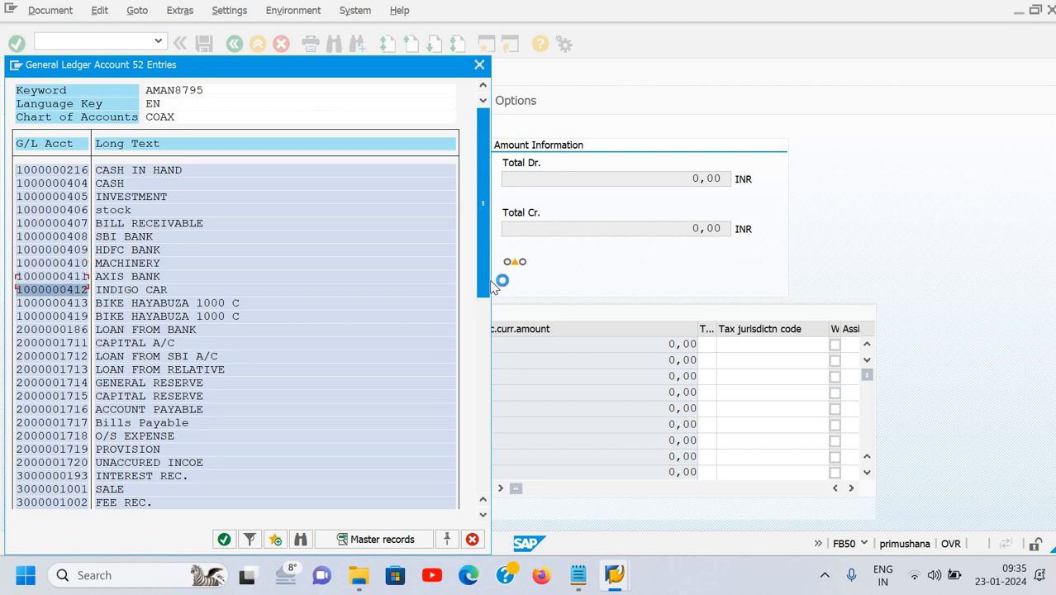
pyautogui.press('Down')
pyautogui.press('Down')
pyautogui.press('Down')
pyautogui.press('Down')
pyautogui.press('Down')
pyautogui.press('Down')
pyautogui.press('Down')
pyautogui.press('Down')
pyautogui.press('Down')
pyautogui.press('Down')
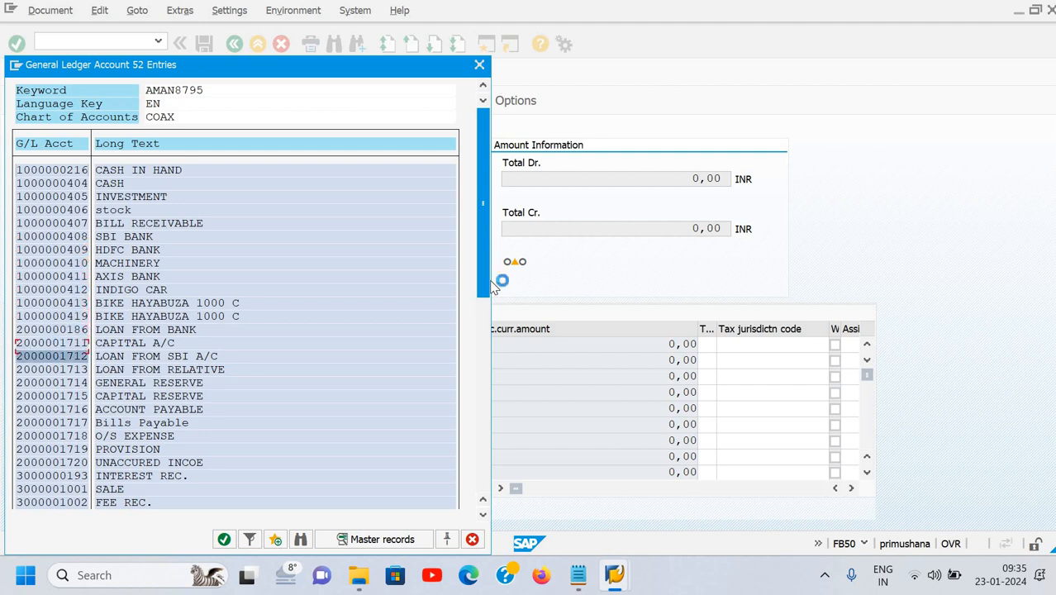
pyautogui.press('Down')
pyautogui.press('Down')
pyautogui.press('Down')
pyautogui.press('Down')
pyautogui.press('Down')
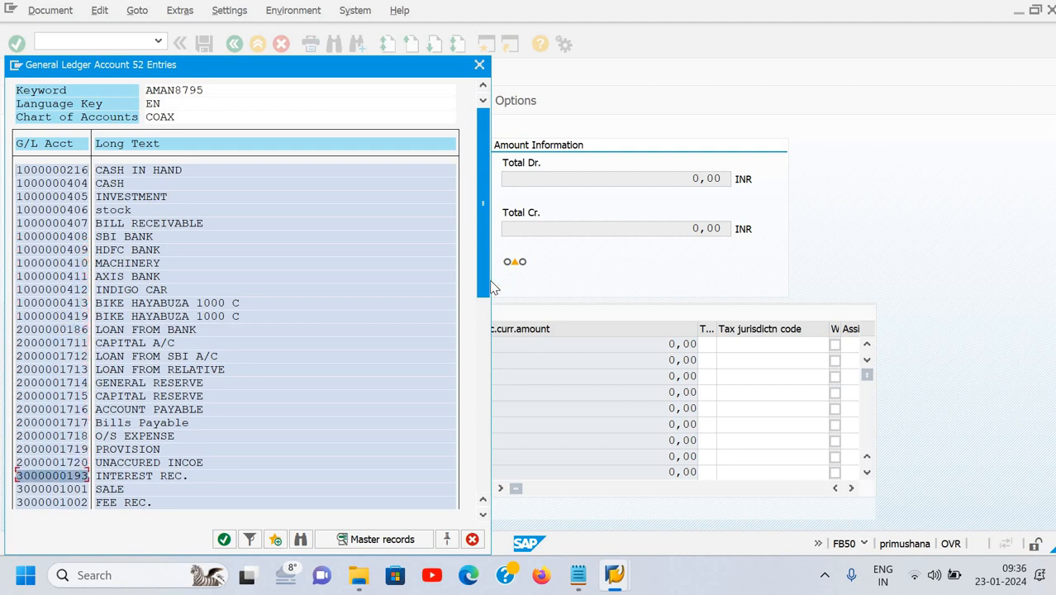
pyautogui.press('Down')
pyautogui.press('Down')
pyautogui.press('Down')
pyautogui.press('Down')
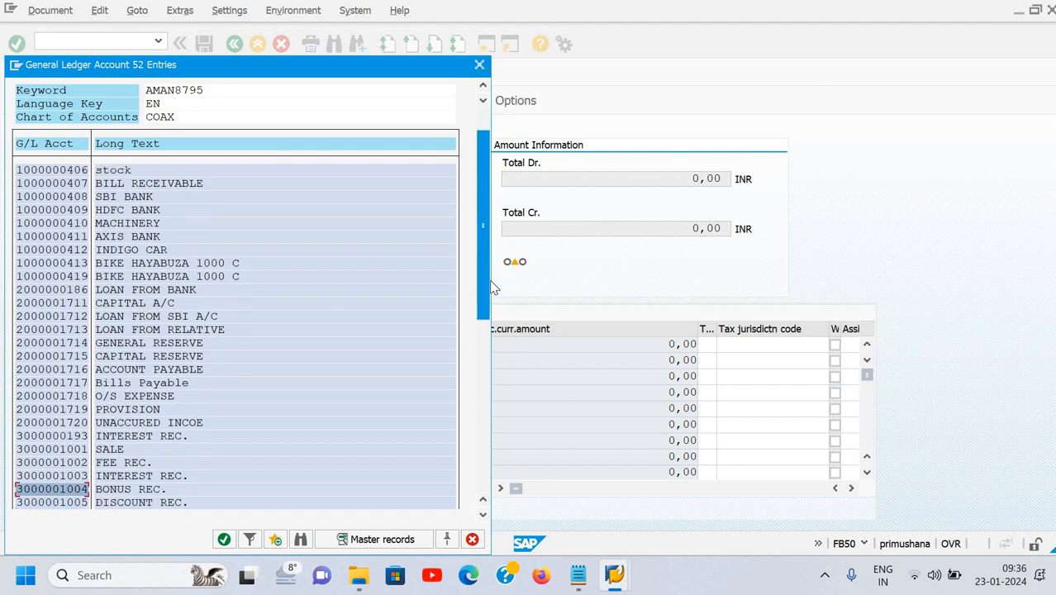
pyautogui.press('Down')
pyautogui.press('Down')
pyautogui.press('Down')
pyautogui.press('Down')
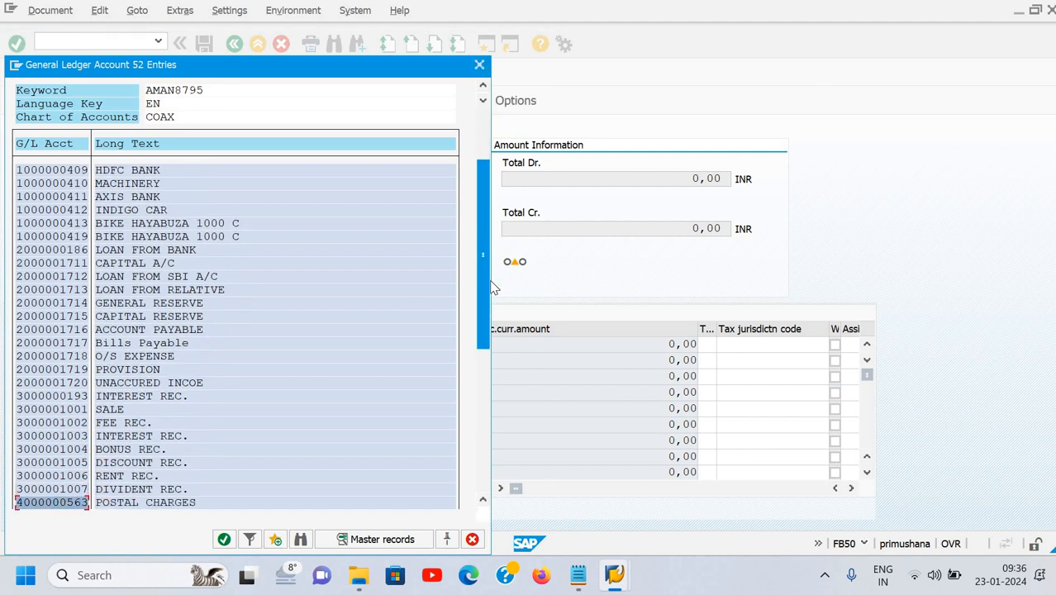
pyautogui.press('Down')
pyautogui.press('Down')
pyautogui.press('Down')
pyautogui.press('Down')
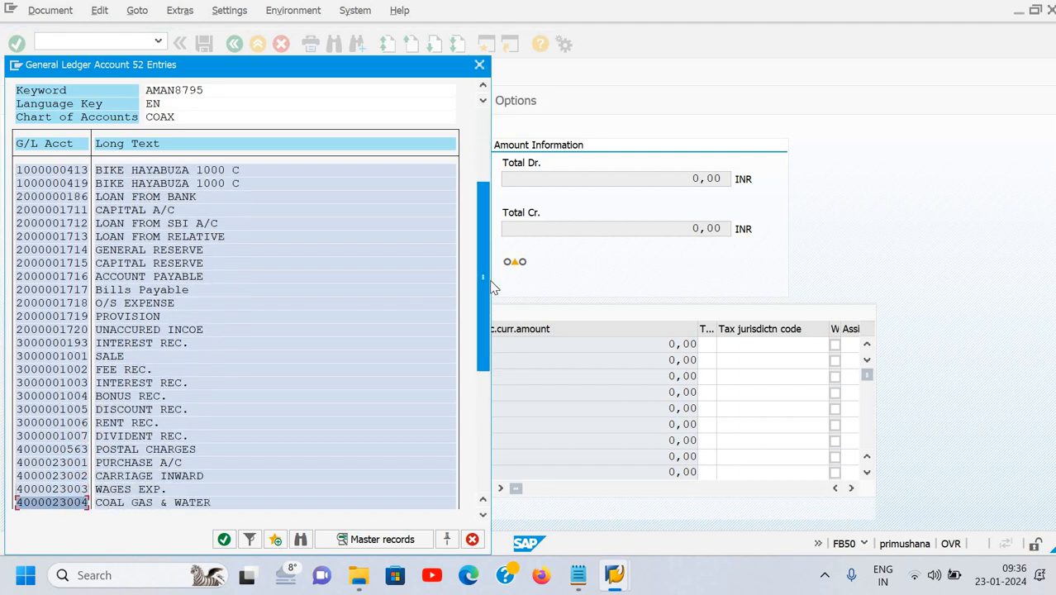
pyautogui.press('Down')
pyautogui.press('Down')
pyautogui.press('Down')
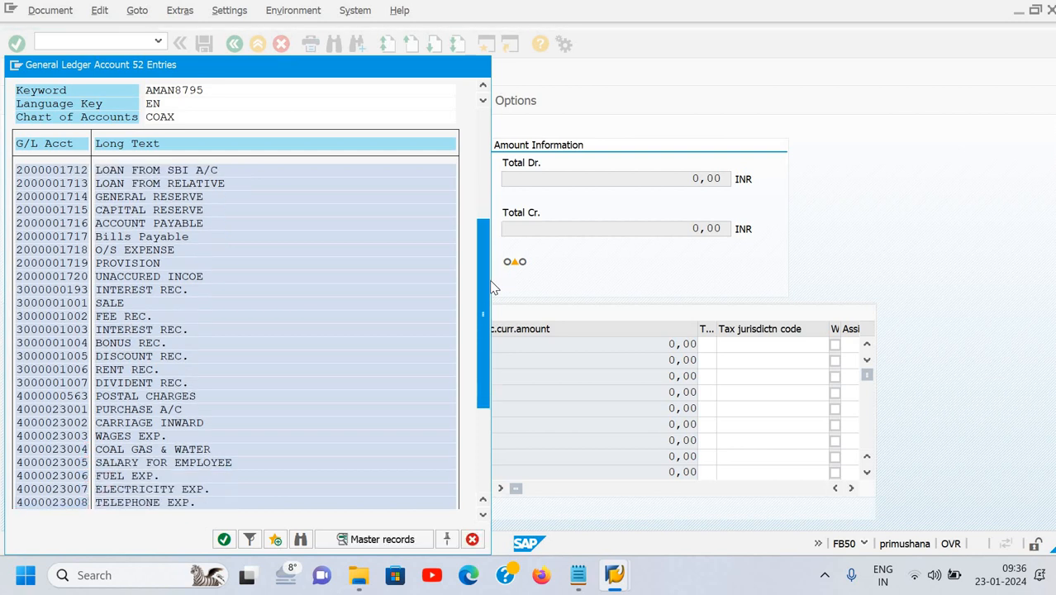
pyautogui.press('Up')
pyautogui.press('Up')
pyautogui.press('Up')
pyautogui.press('Up')
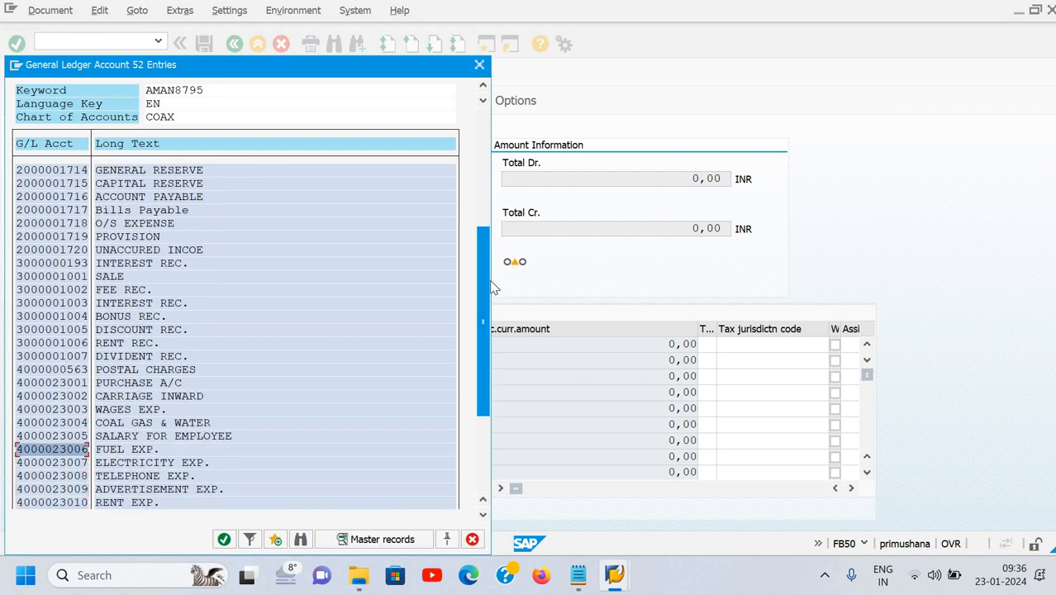
pyautogui.press('Return')
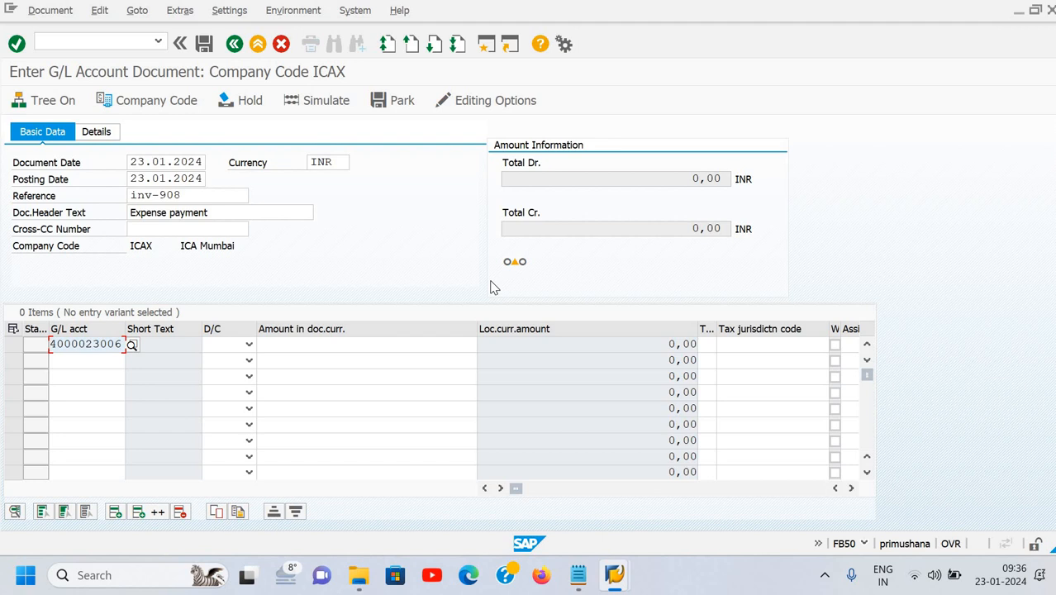
# Enter line 1 as debit S, amount 4500, text 'Being paid exp.', accepting the tax-code warning.
pyautogui.press('Tab')
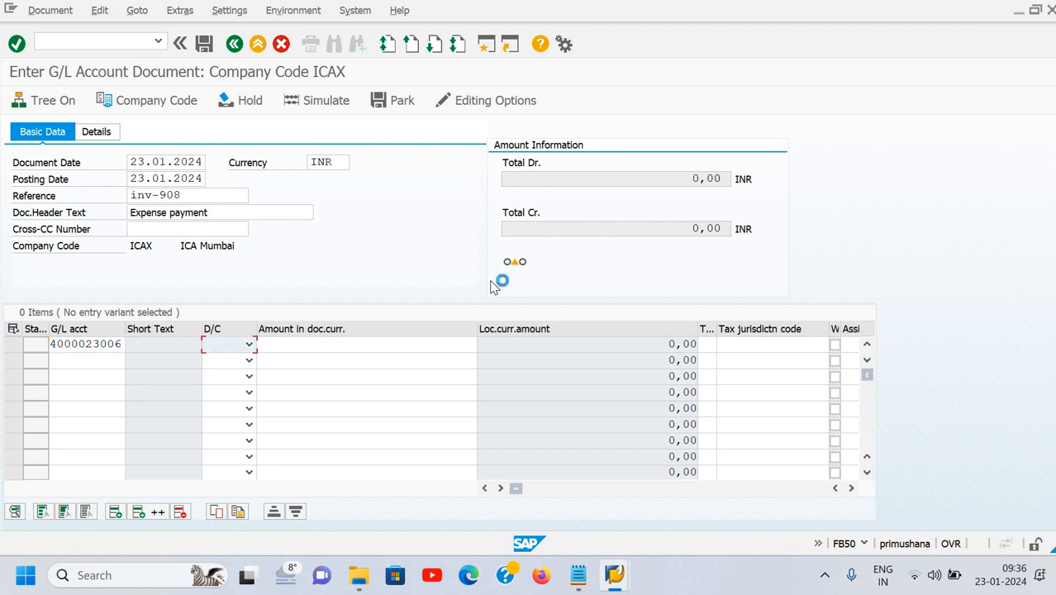
pyautogui.write('S Deb.')
pyautogui.press('Tab')
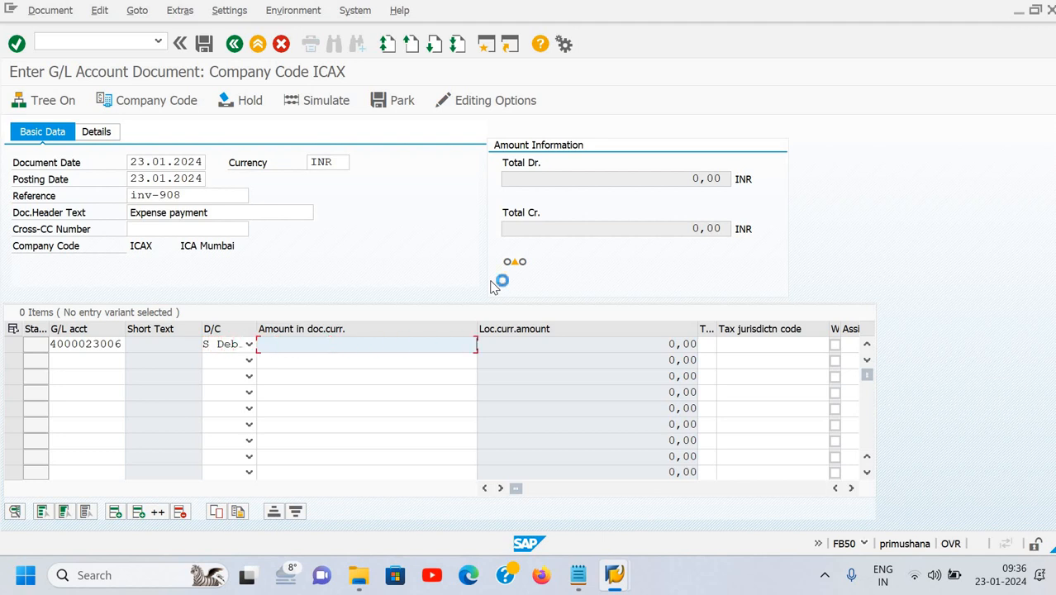
pyautogui.write('4500')
pyautogui.press('Tab')
pyautogui.press('Tab')
pyautogui.press('Tab')
pyautogui.press('Tab')
pyautogui.press('Tab')
pyautogui.press('Tab')
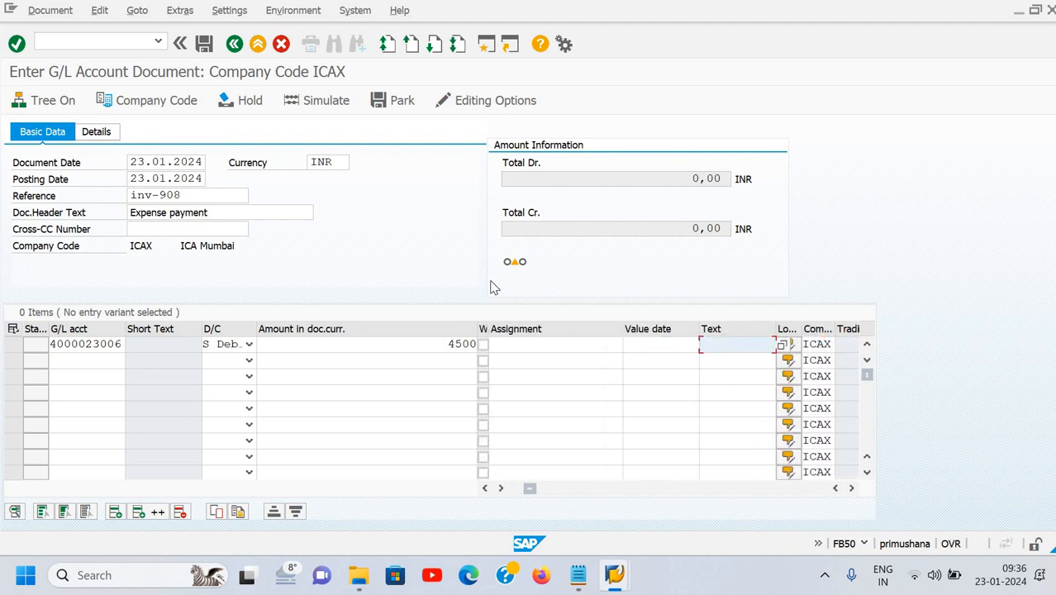
pyautogui.write('B')
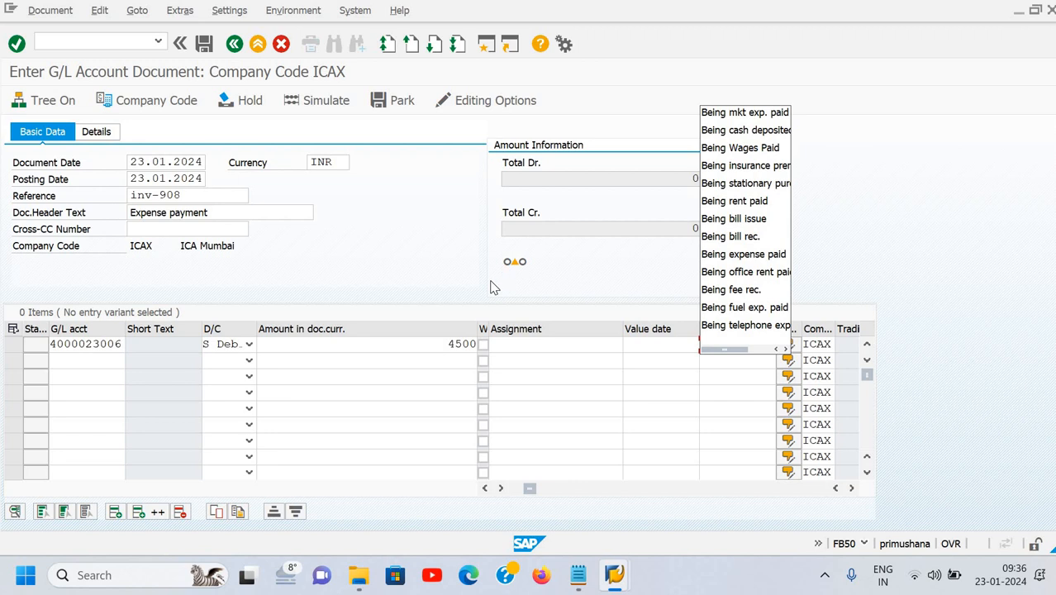
pyautogui.write('BB')
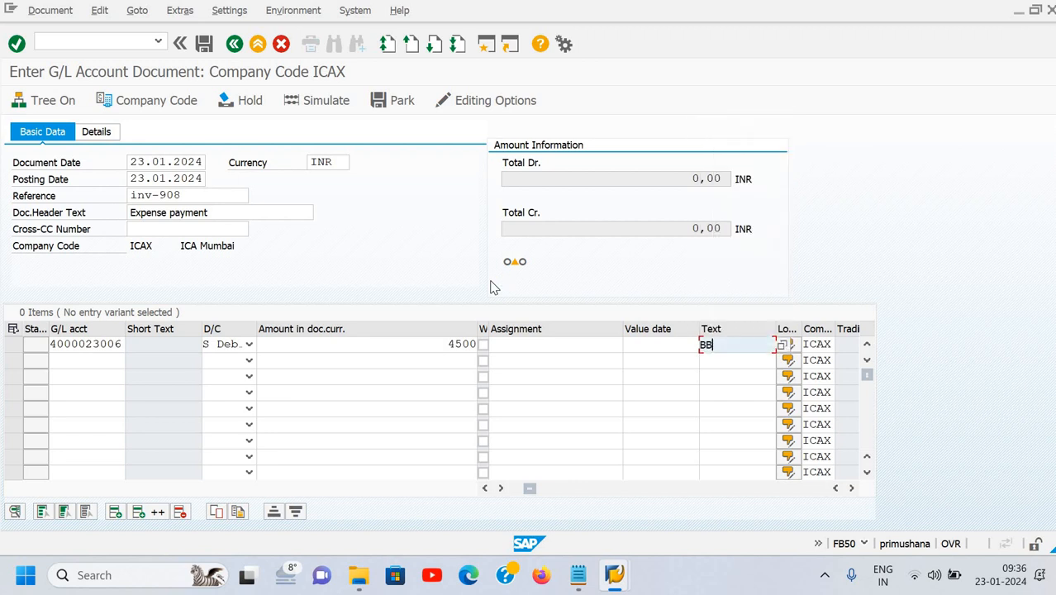
pyautogui.write('eing paid exp.')
pyautogui.click(706, 347)
pyautogui.press('BackSpace')
pyautogui.press('Return')
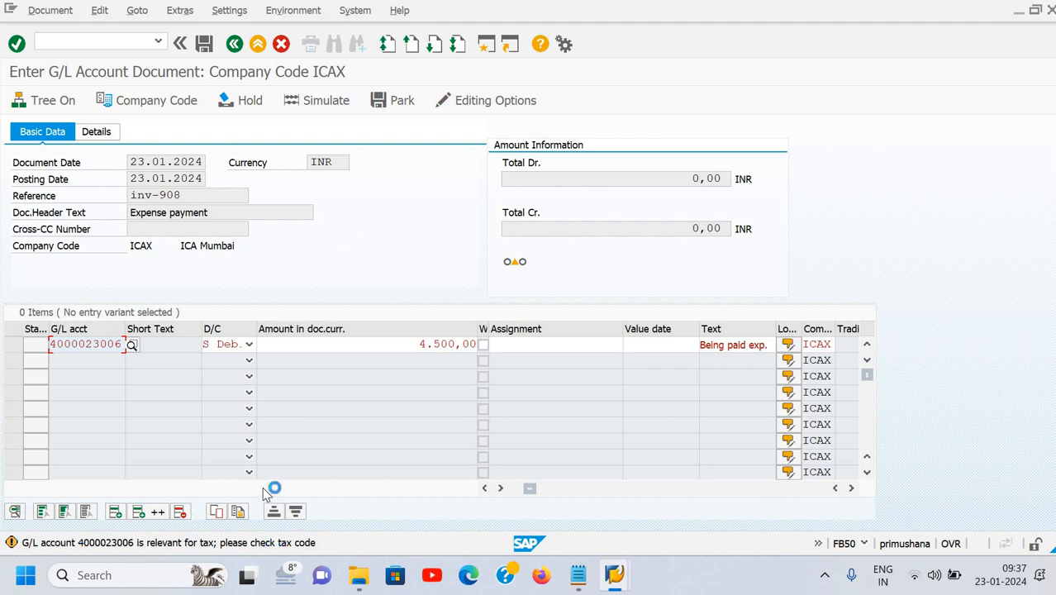
pyautogui.press('Return')
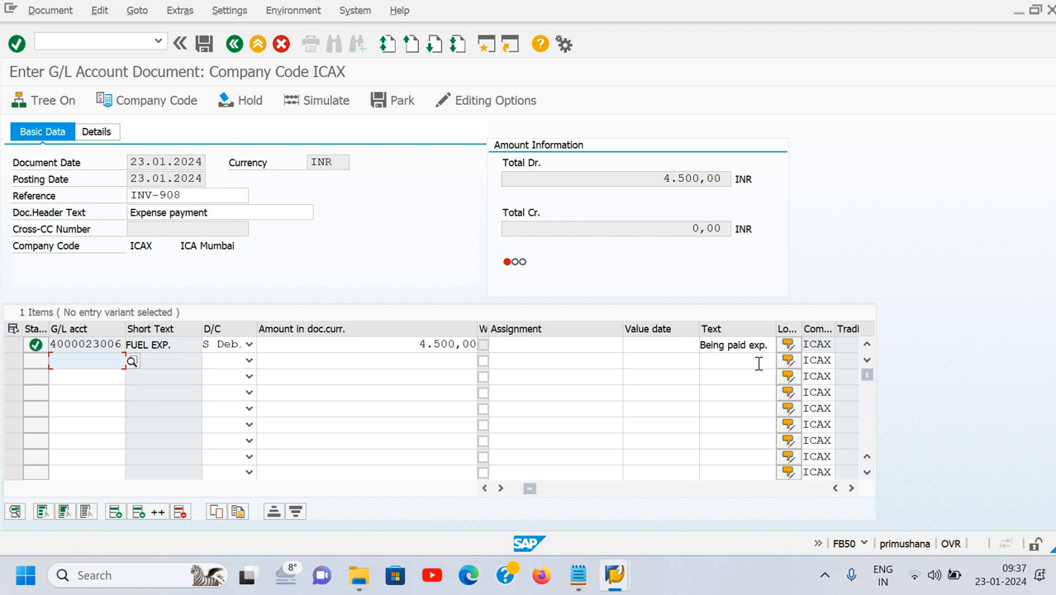
# Run a keyword search for G/L accounts on the second line's account field.
pyautogui.click(134, 363)
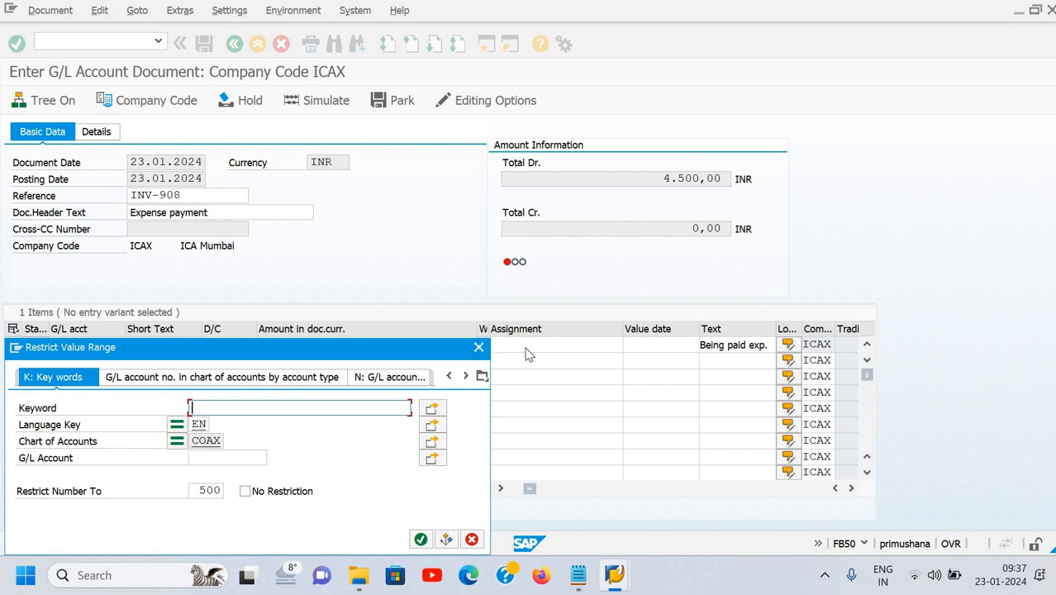
pyautogui.write('dee')
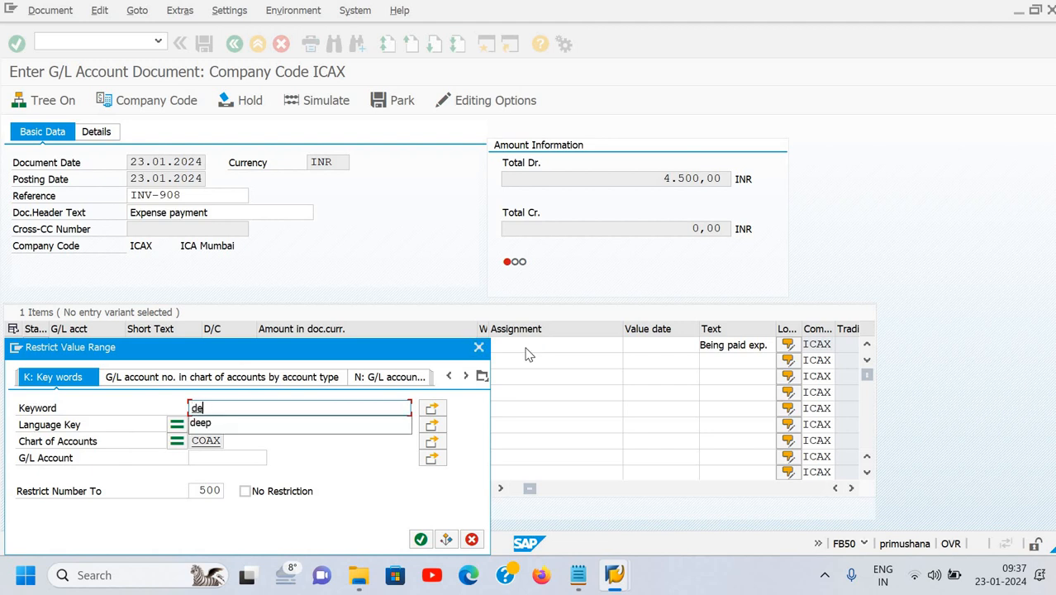
pyautogui.press('BackSpace')
pyautogui.press('BackSpace')
pyautogui.write('am')
pyautogui.press('Down')
pyautogui.press('Return')
pyautogui.press('Return')
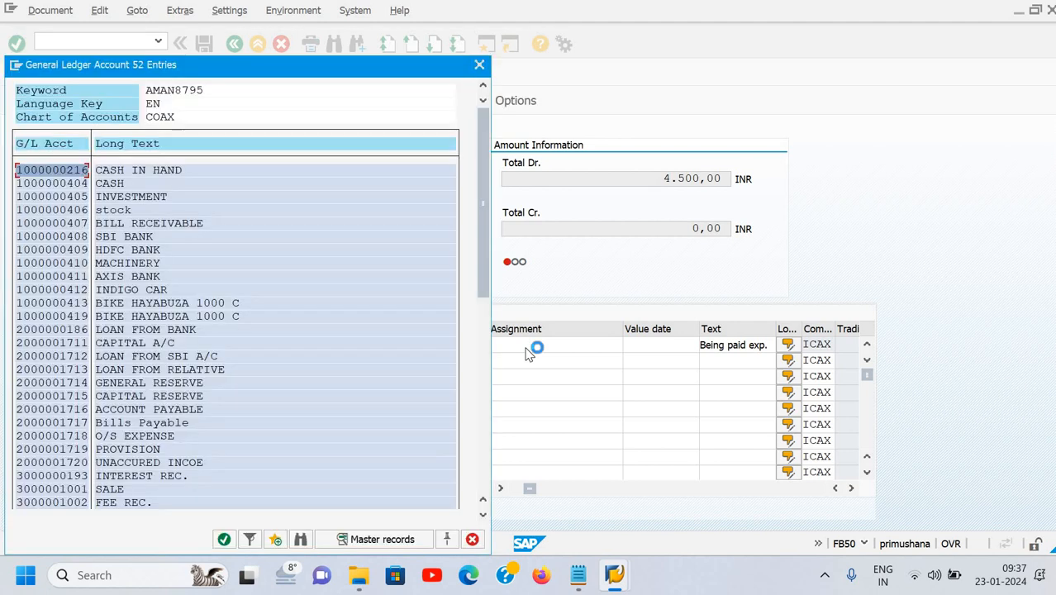
pyautogui.press('Down')
pyautogui.press('Down')
pyautogui.press('Down')
pyautogui.press('Up')
pyautogui.press('Up')
pyautogui.press('Up')
pyautogui.press('Return')
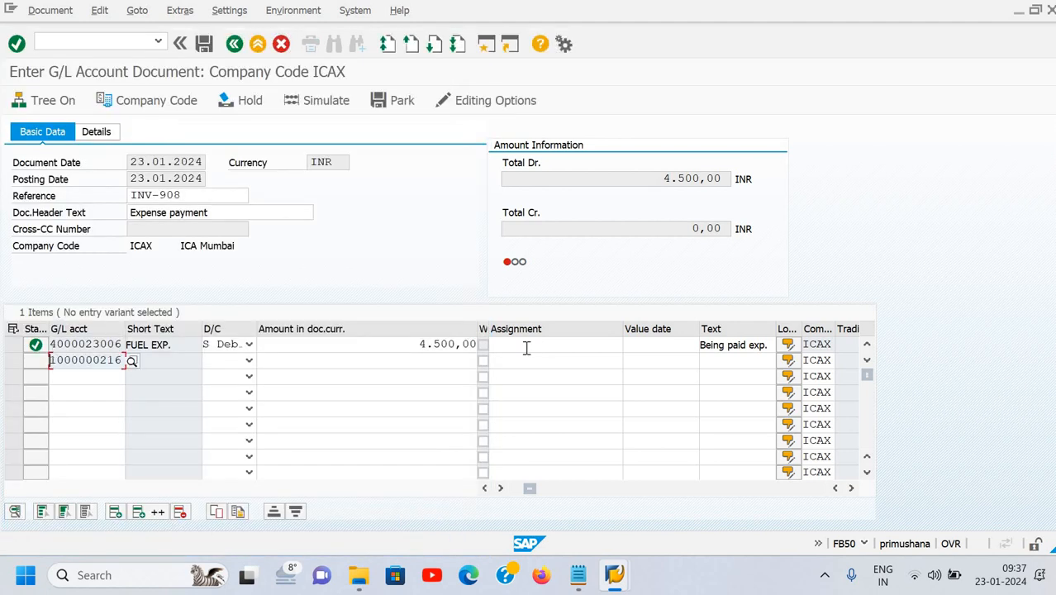
pyautogui.click(132, 361)
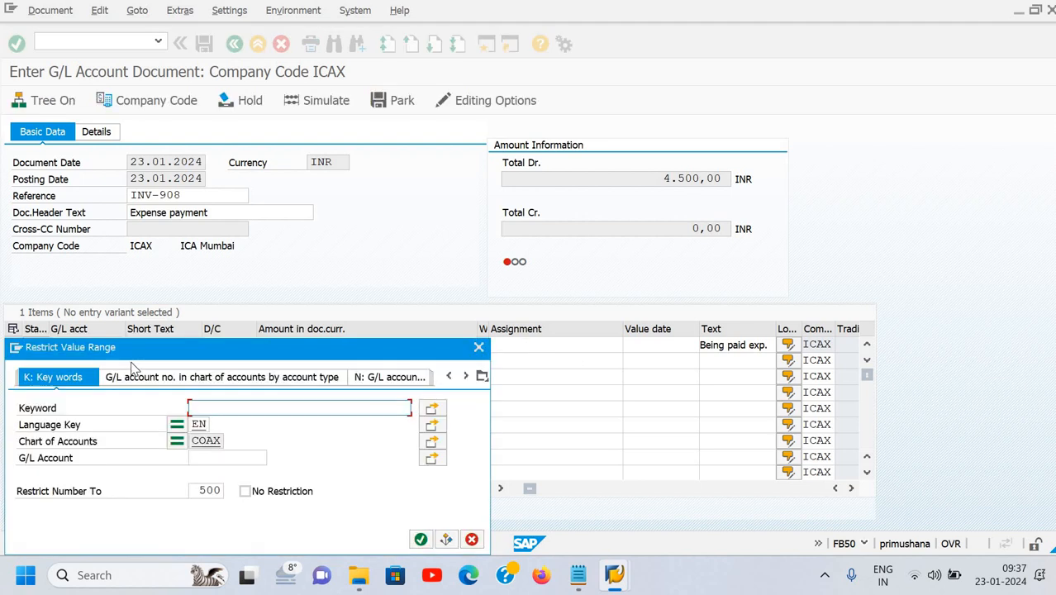
pyautogui.write('am')
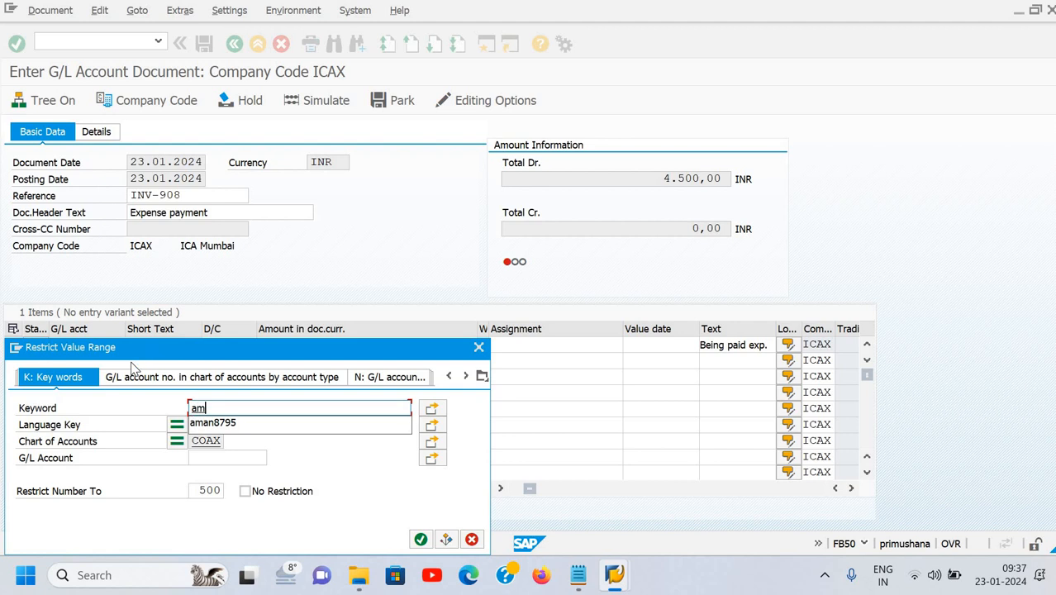
pyautogui.press('Down')
pyautogui.press('Return')
pyautogui.press('Return')
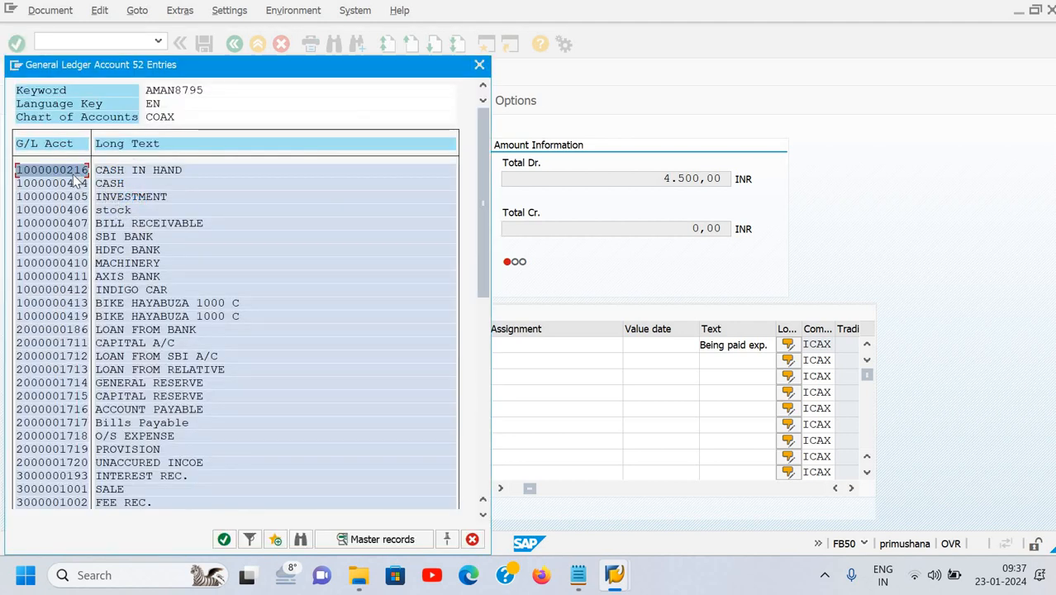
pyautogui.press('Return')
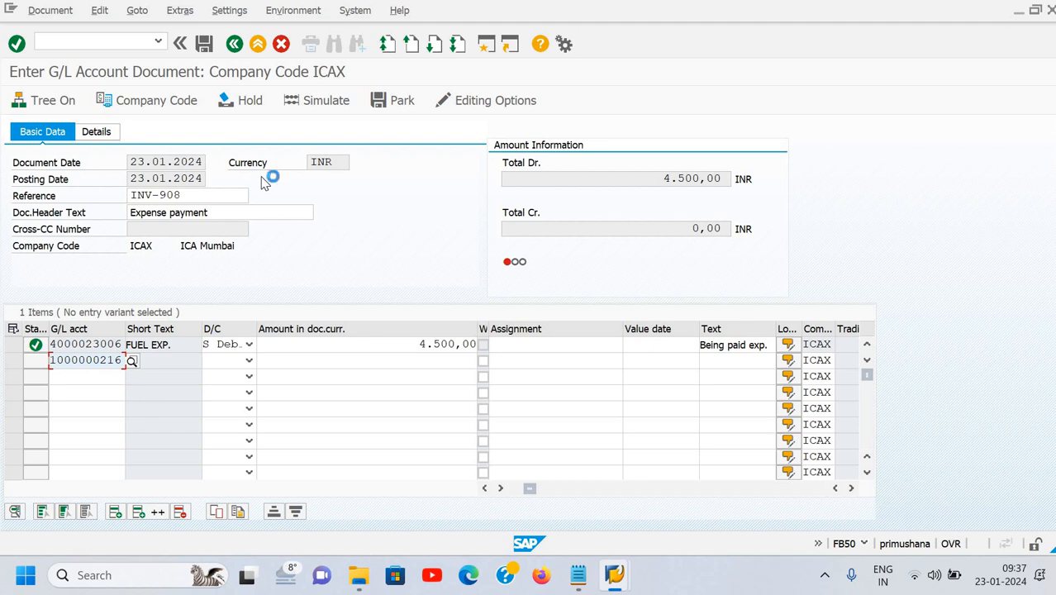
# Make line 2 a credit H with the balancing 4.500,00 and copied text 'Being paid exp.'.
pyautogui.press('Tab')
pyautogui.write('H')
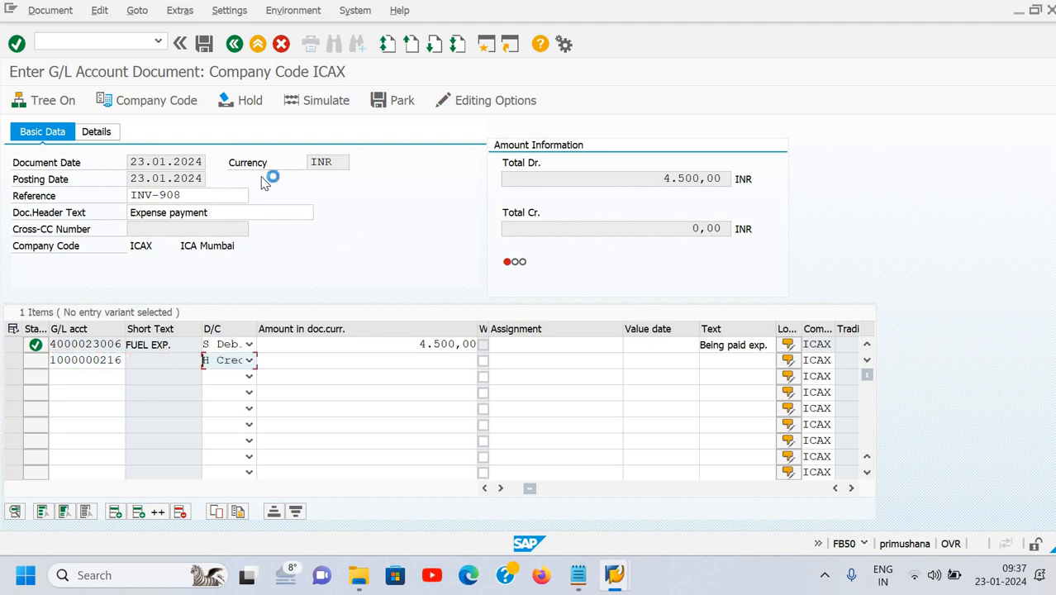
pyautogui.press('Tab')
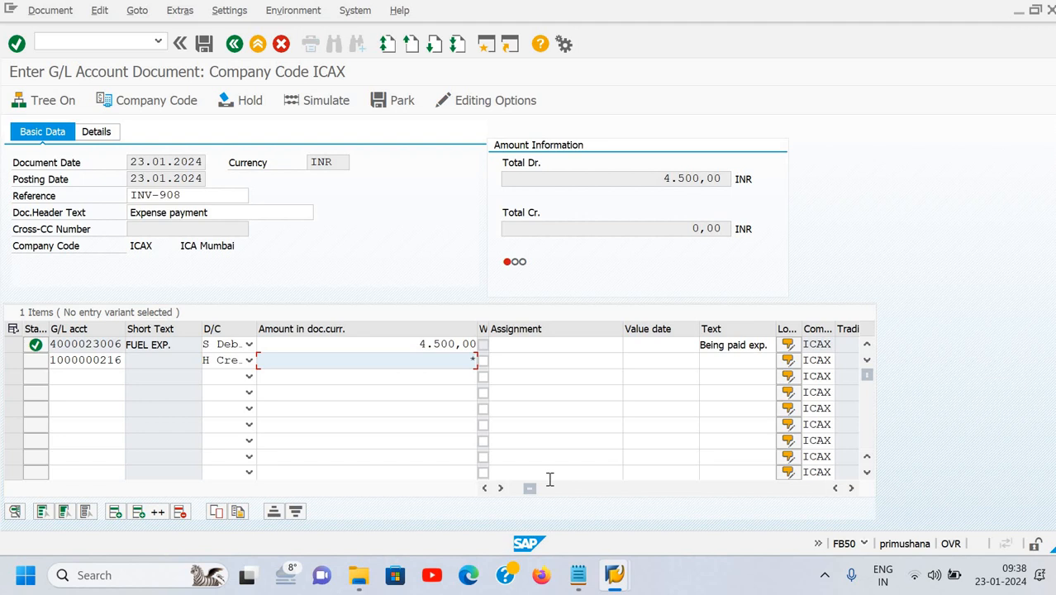
pyautogui.press('Return')
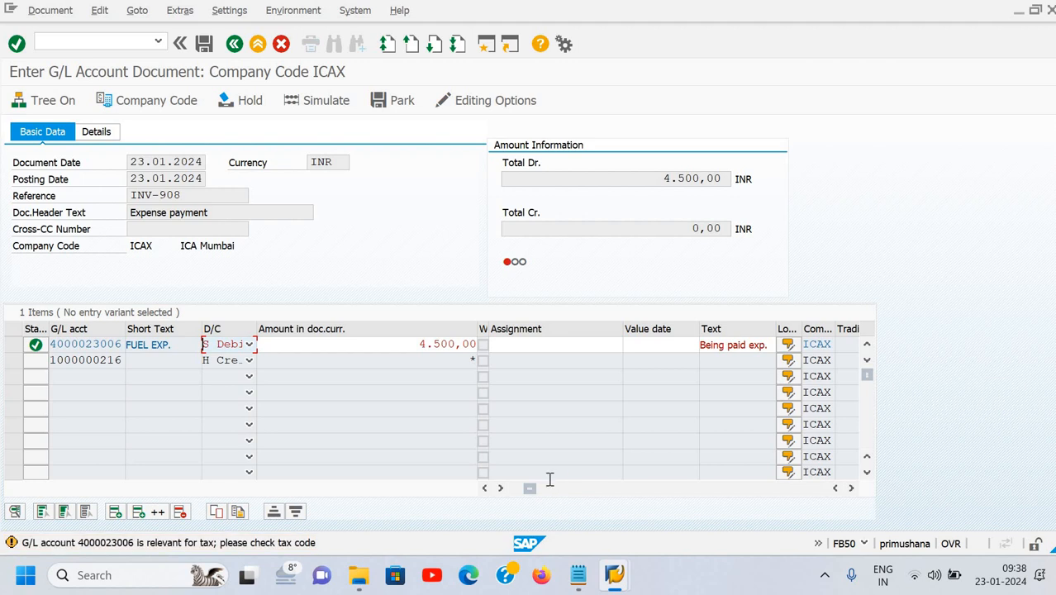
pyautogui.press('Return')
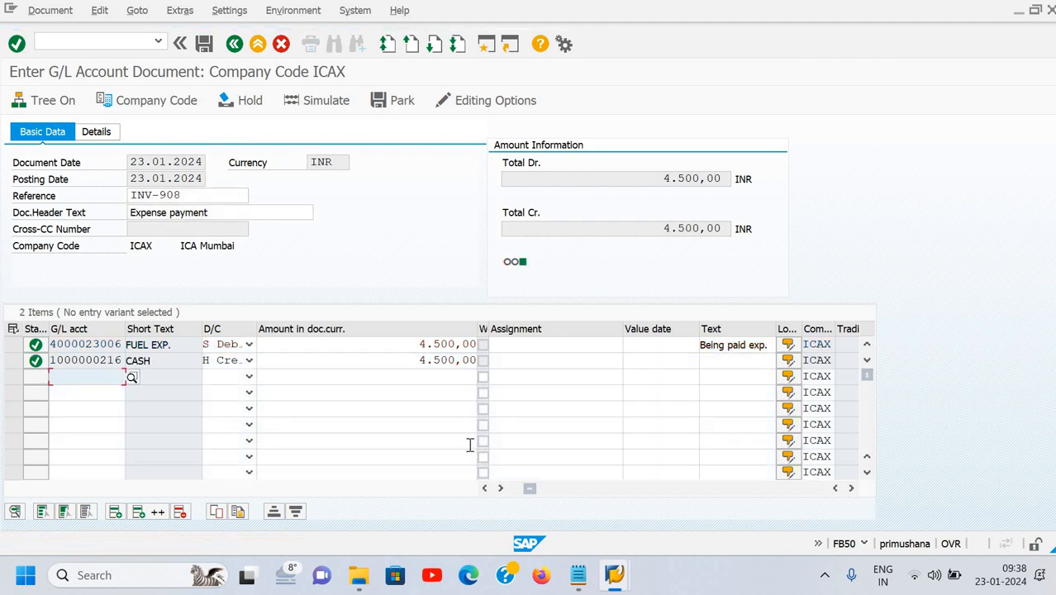
pyautogui.click(412, 361)
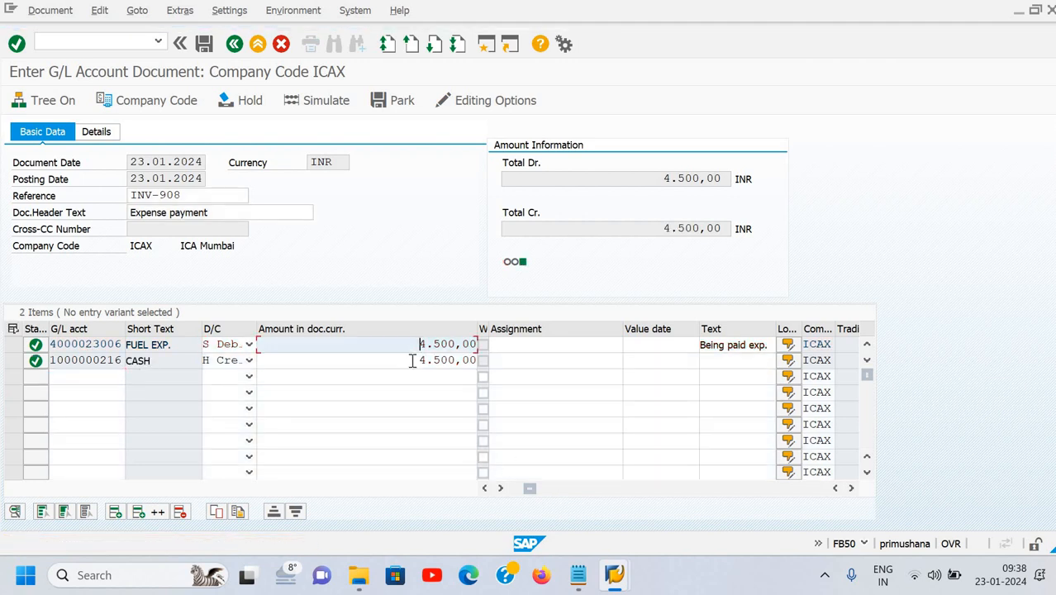
pyautogui.press('Tab')
pyautogui.press('Tab')
pyautogui.press('Tab')
pyautogui.press('Tab')
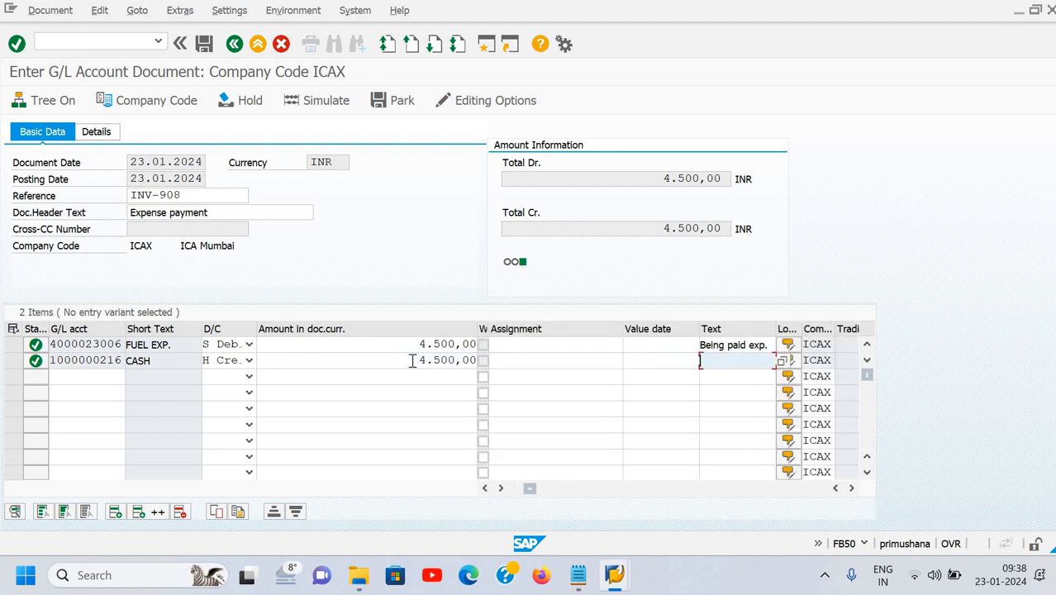
pyautogui.write('+')
pyautogui.press('Return')
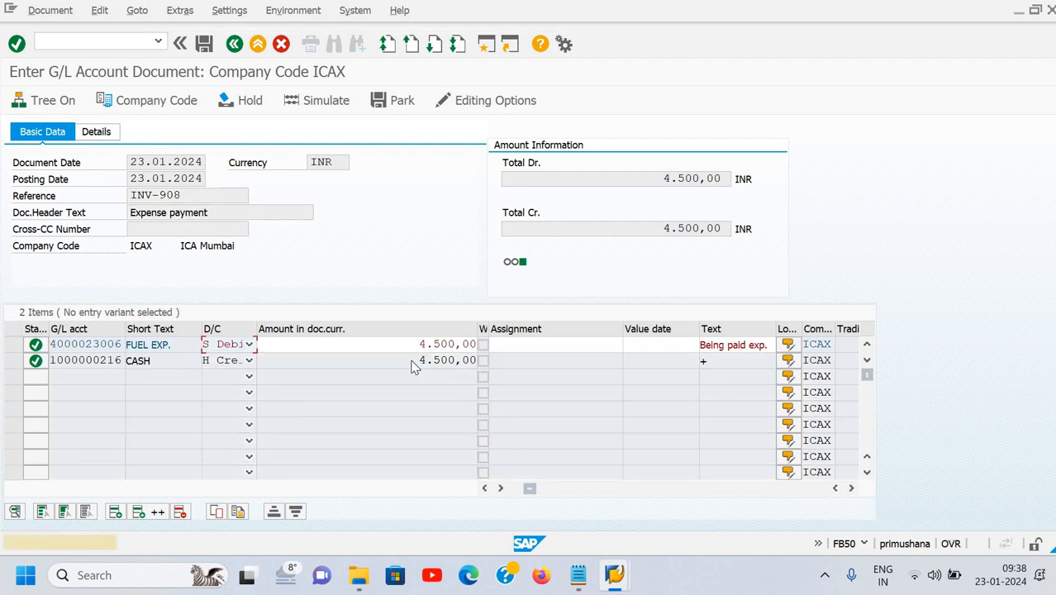
pyautogui.press('Return')
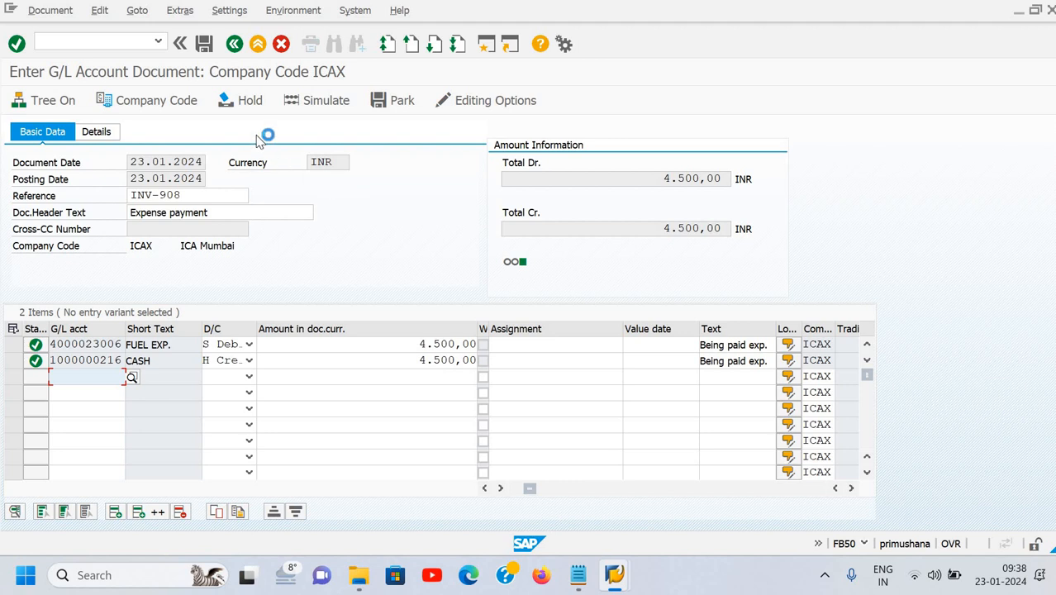
# Simulate the fuel expense entry, post it as document 100001398, and open the Document menu.
pyautogui.click(327, 115)
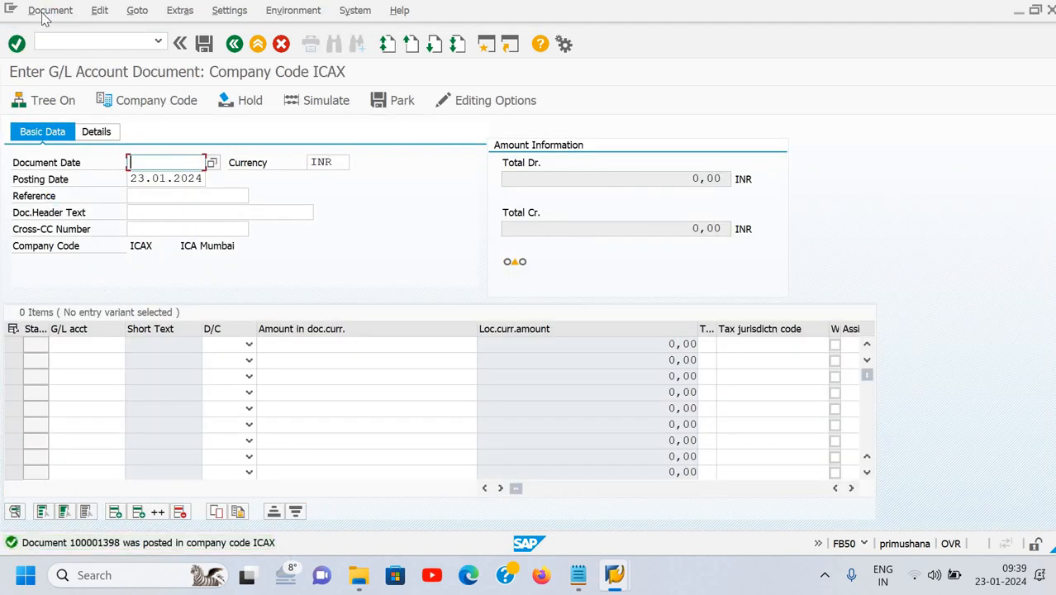
pyautogui.click(45, 11)
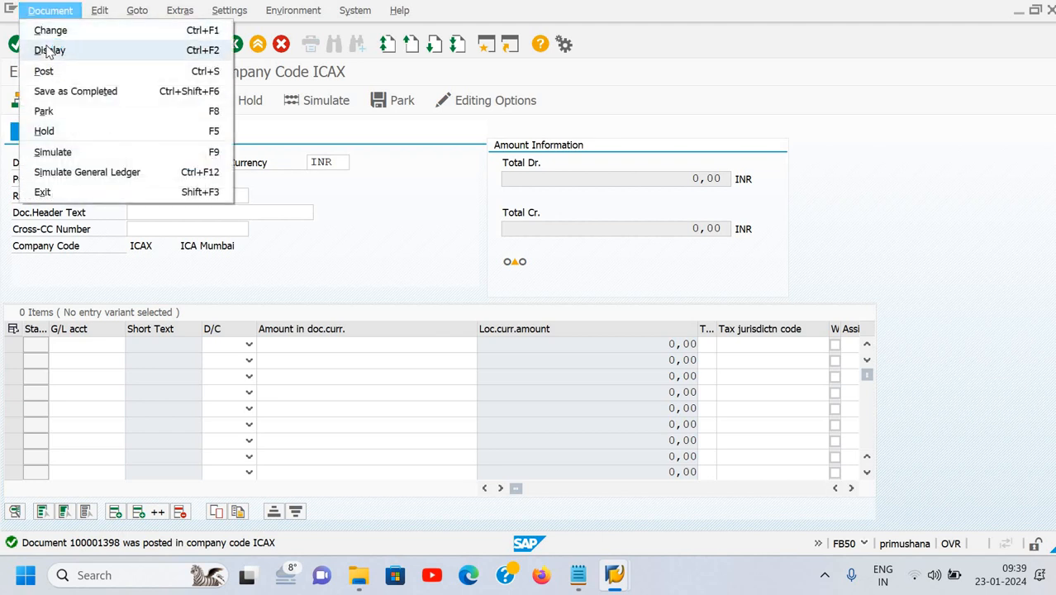
# Display posted document 100001398, return to the menu with /n, and start FBL3N.
pyautogui.click(47, 50)
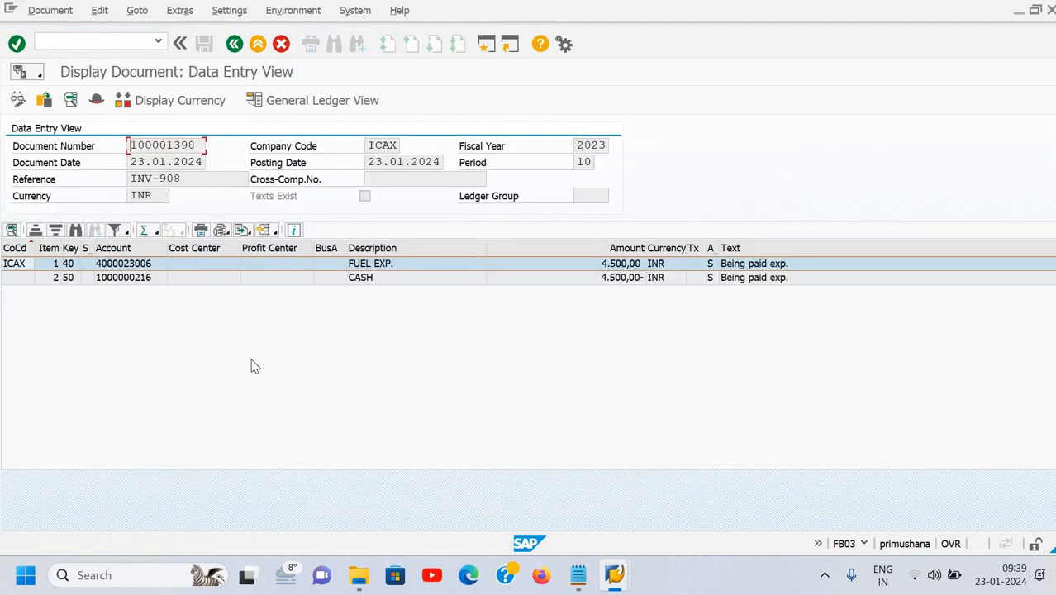
pyautogui.click(78, 43)
pyautogui.write('/n')
pyautogui.press('Return')
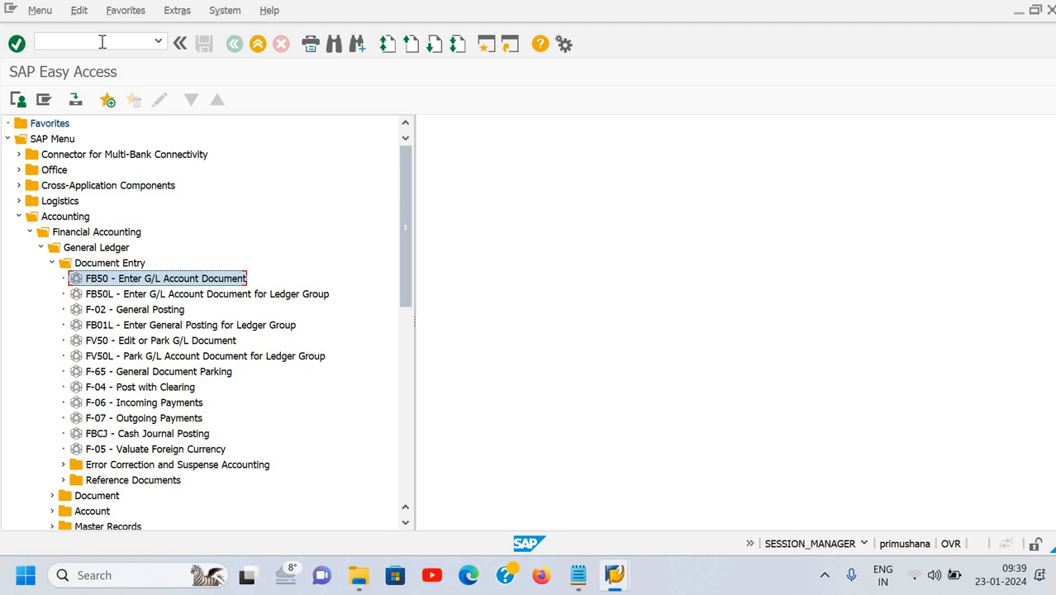
pyautogui.click(102, 42)
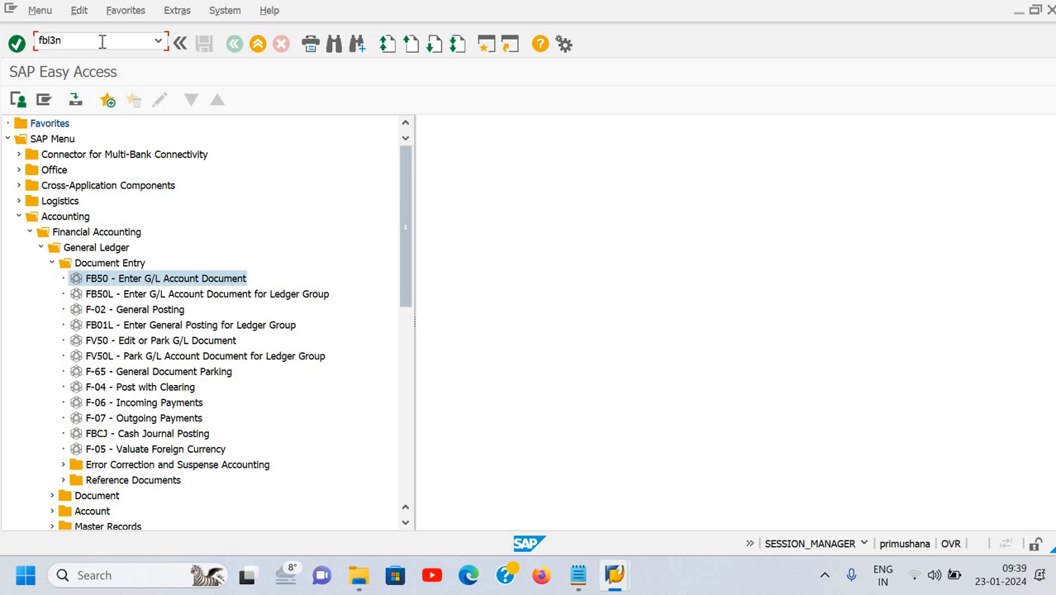
pyautogui.press('Return')
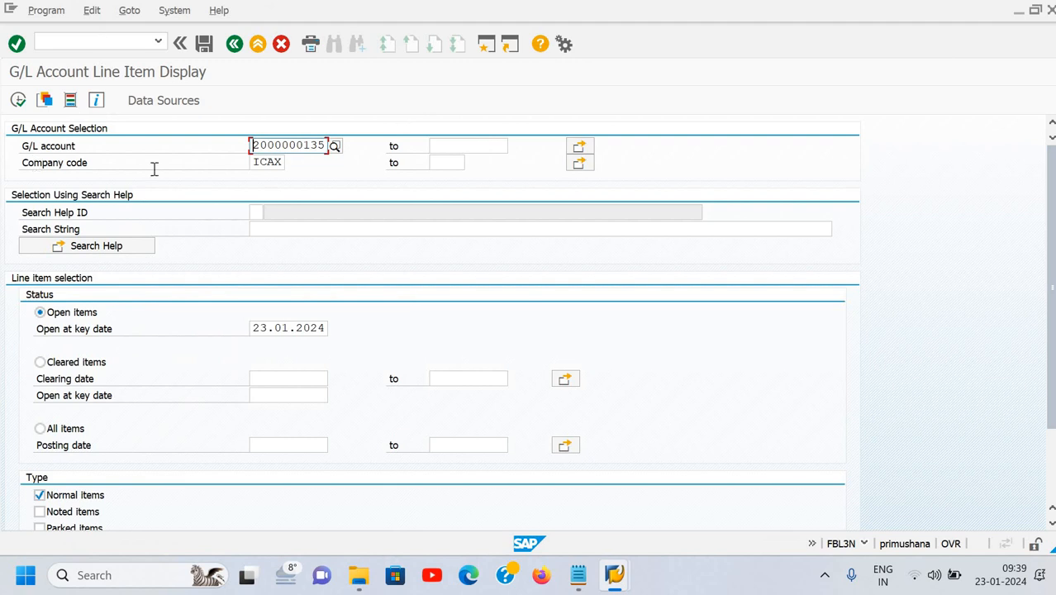
pyautogui.click(335, 147)
pyautogui.write('d')
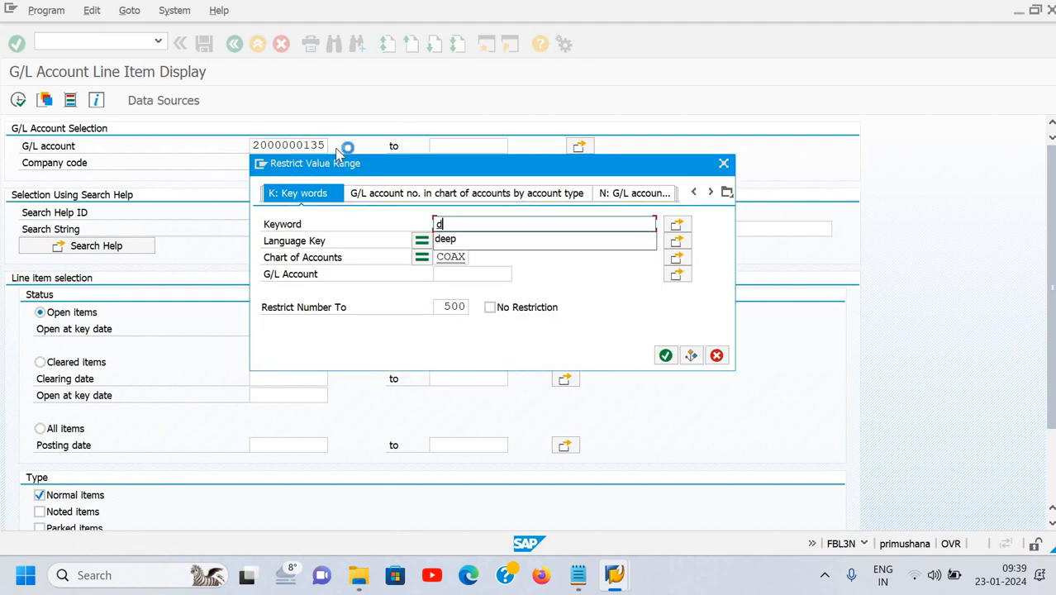
pyautogui.write('eep')
pyautogui.press('Return')
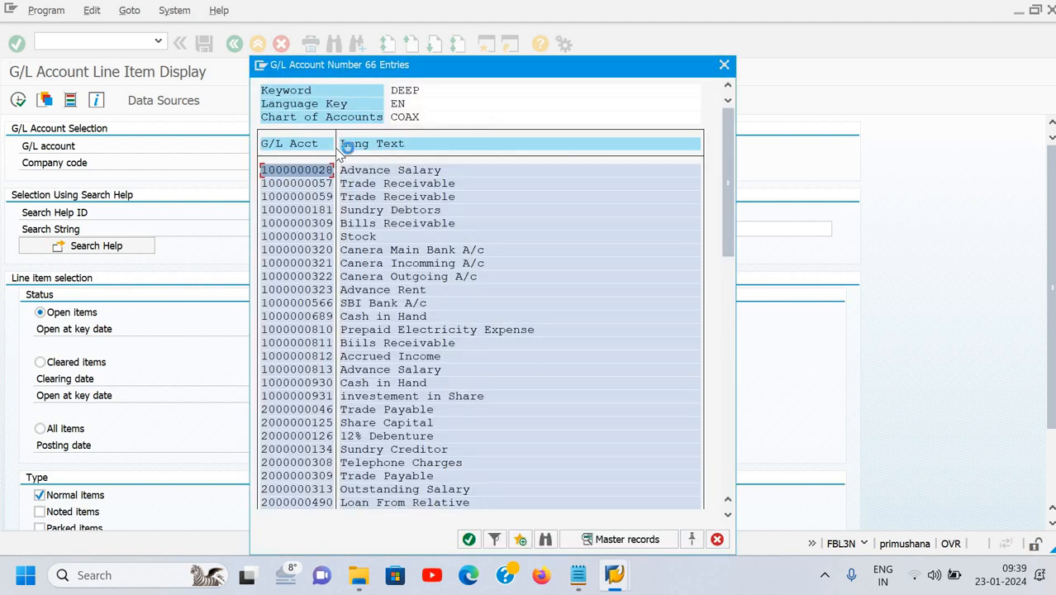
pyautogui.press('Down')
pyautogui.press('Down')
pyautogui.press('Down')
pyautogui.press('Down')
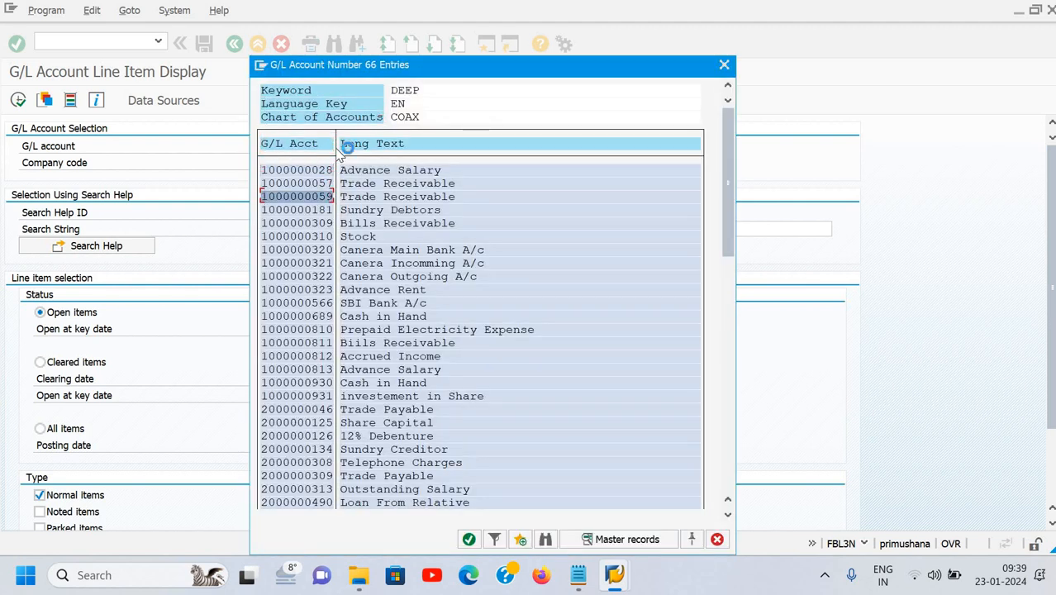
pyautogui.press('Down')
pyautogui.press('Down')
pyautogui.press('Down')
pyautogui.press('Down')
pyautogui.press('Down')
pyautogui.press('Down')
pyautogui.press('Down')
pyautogui.press('Down')
pyautogui.press('Down')
pyautogui.press('Down')
pyautogui.press('Down')
pyautogui.press('Down')
pyautogui.press('Down')
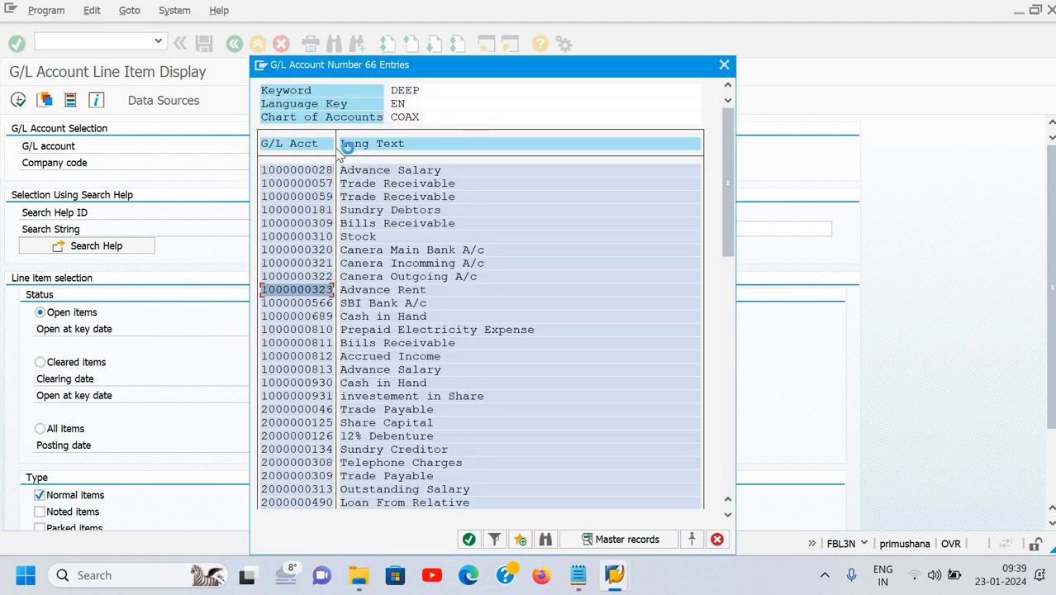
pyautogui.press('Up')
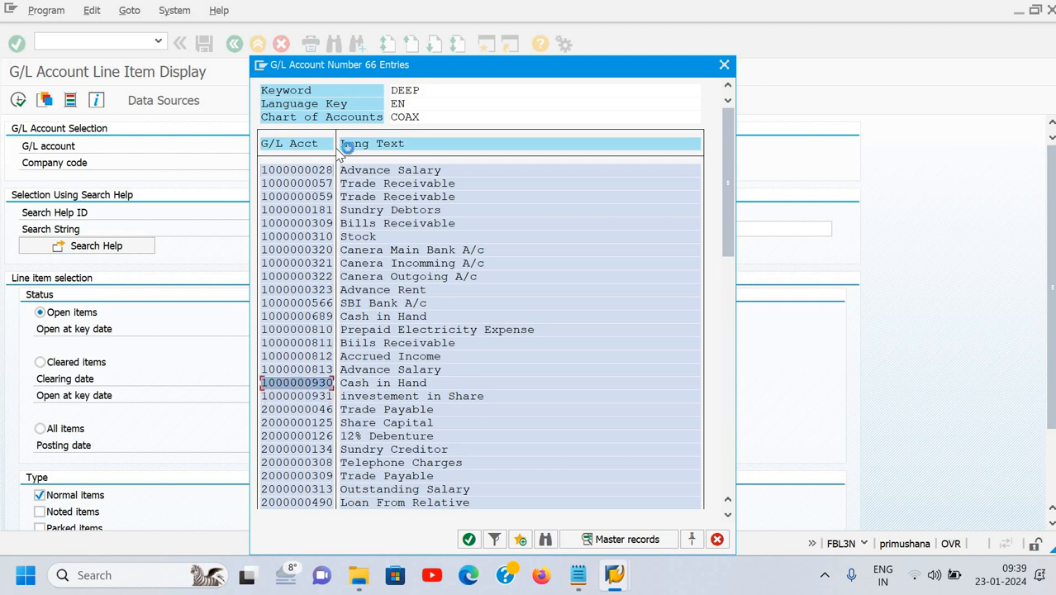
pyautogui.press('Return')
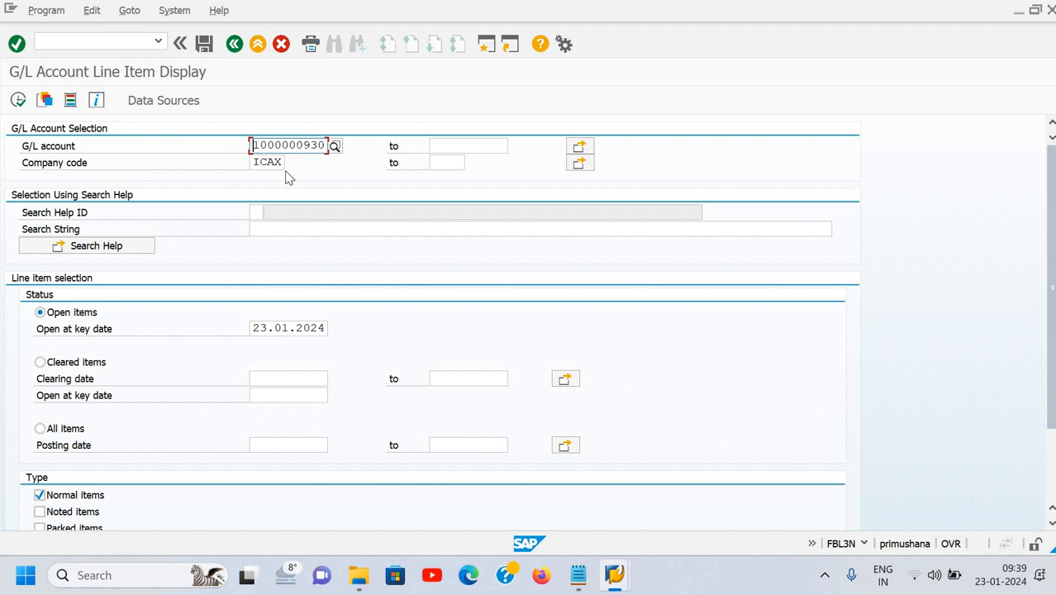
pyautogui.press('F8')
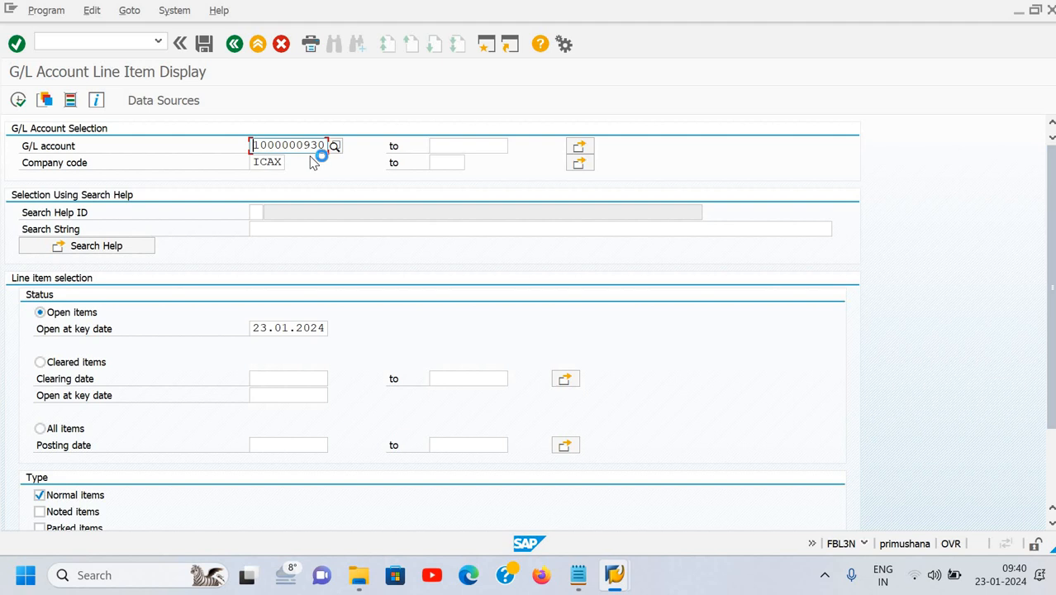
# Review the 11 open items totalling 1.041.770,00- INR, then go back to the selection screen.
pyautogui.click(18, 101)
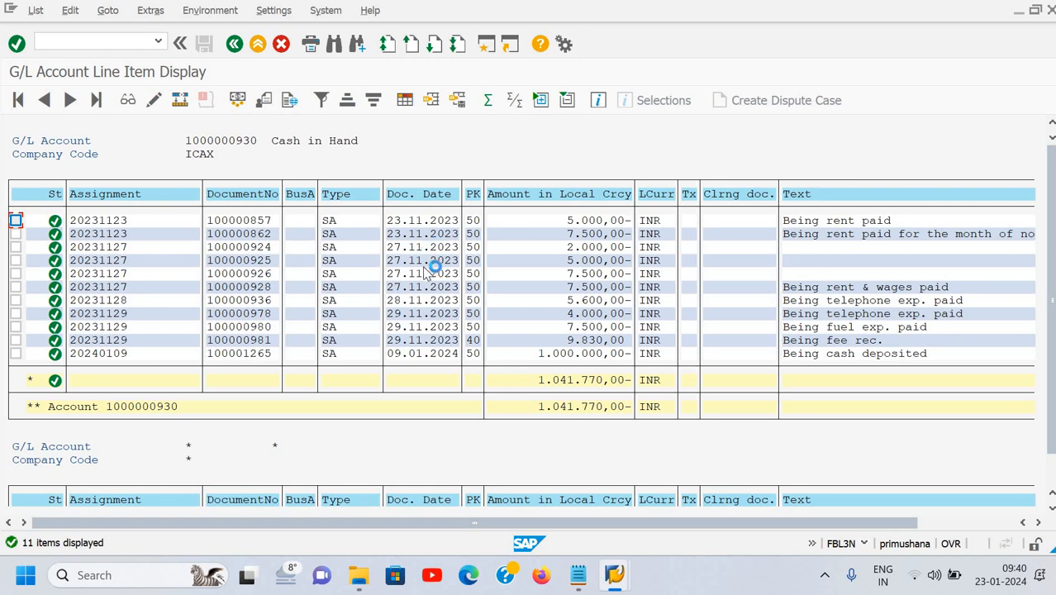
pyautogui.scroll(-2, 425, 354)
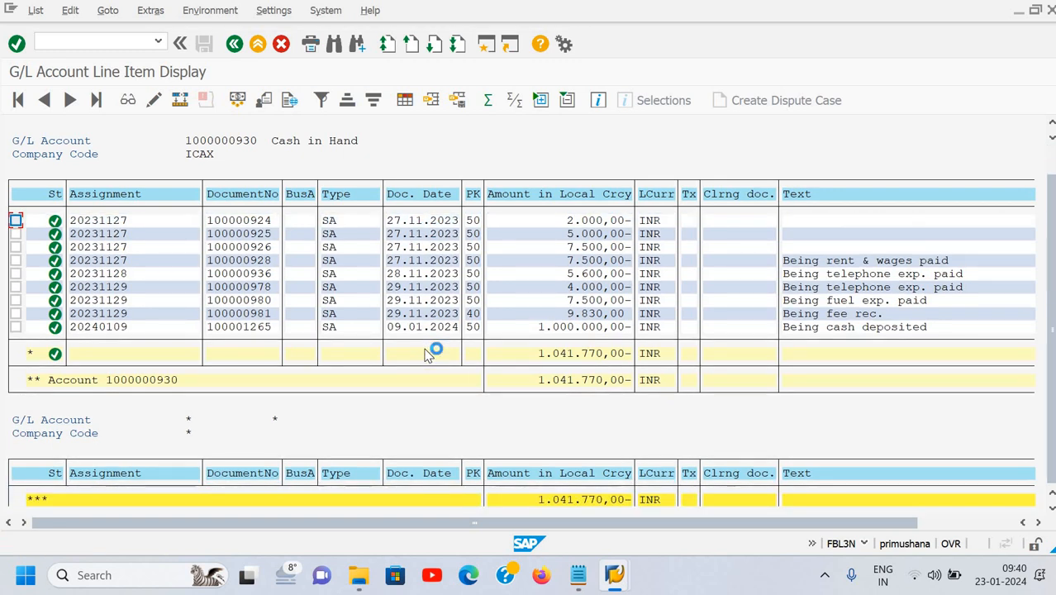
pyautogui.scroll(2, 426, 354)
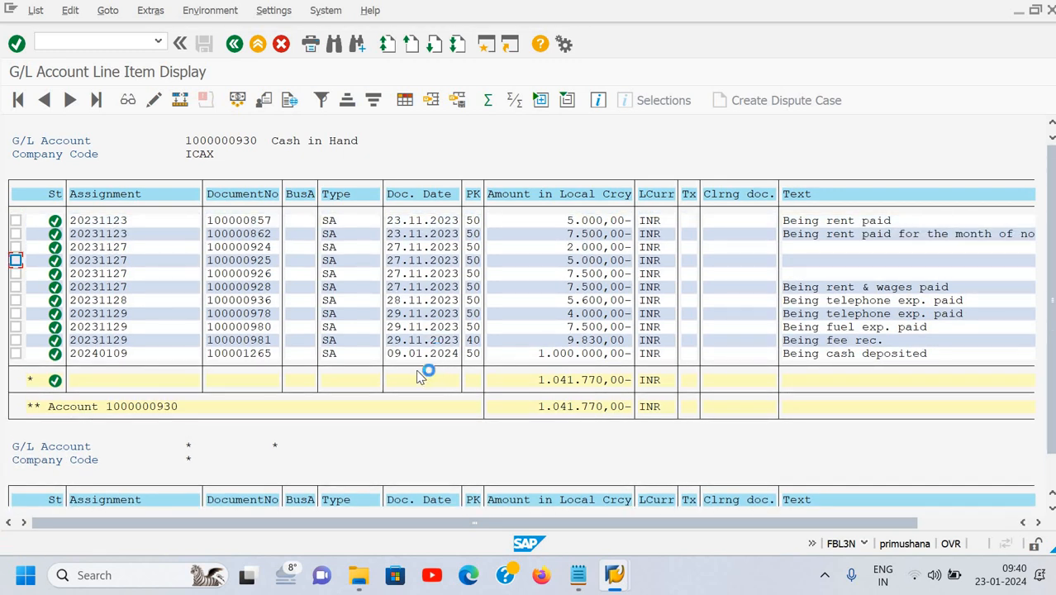
pyautogui.click(420, 355)
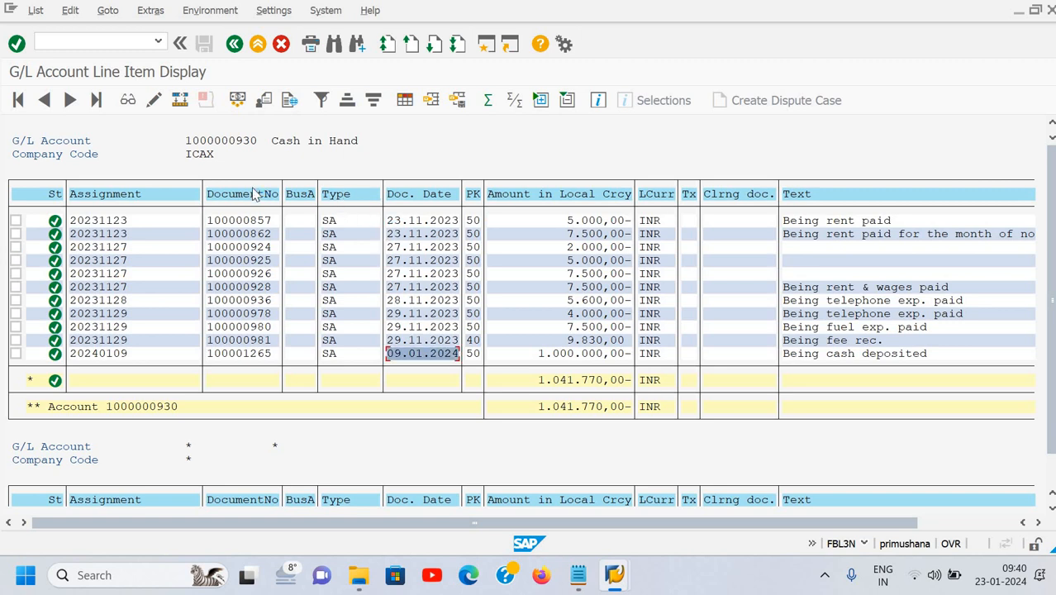
pyautogui.press('F3')
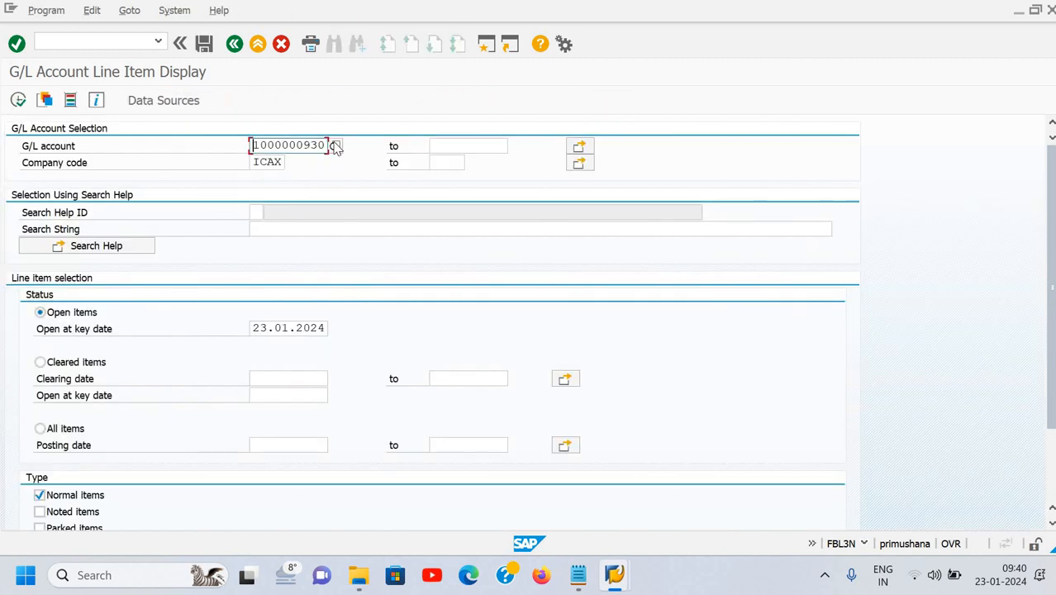
# Browse the G/L account keyword search results, closing the list without choosing one.
pyautogui.click(335, 146)
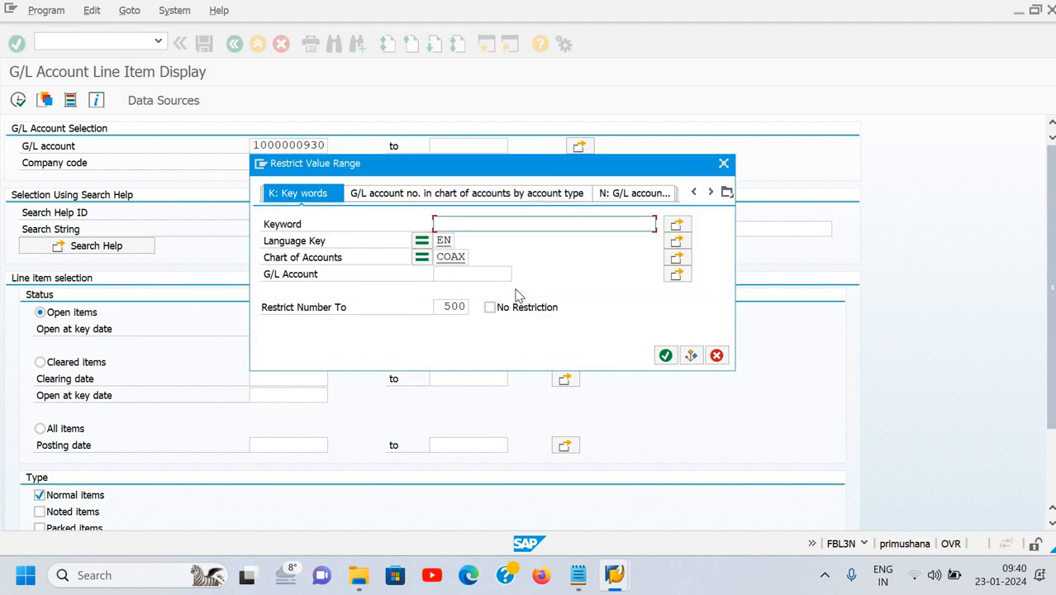
pyautogui.write('deep')
pyautogui.press('Return')
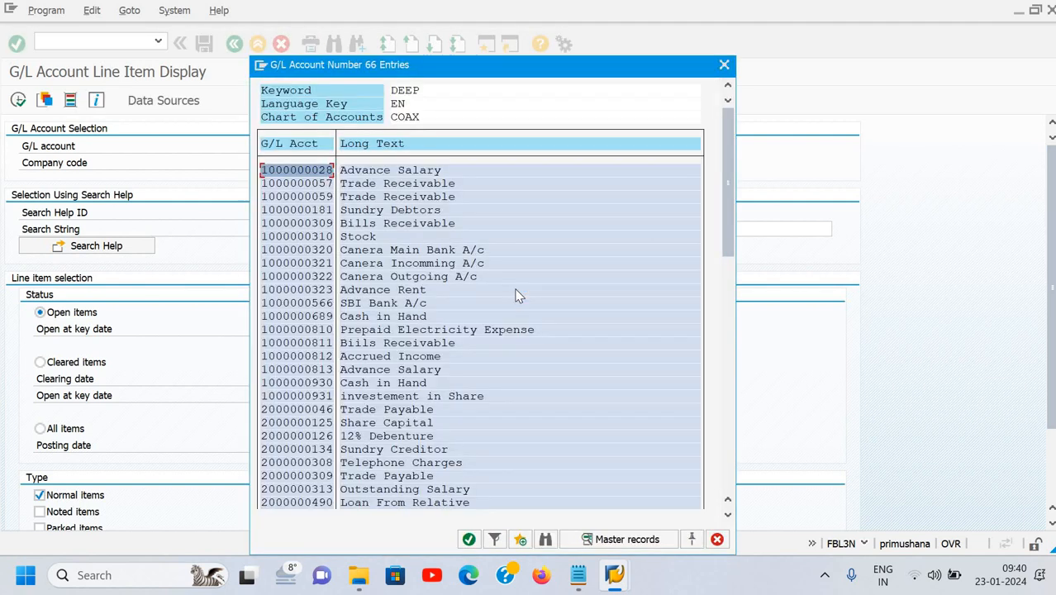
pyautogui.press('Down')
pyautogui.press('Down')
pyautogui.press('Down')
pyautogui.press('Down')
pyautogui.press('Down')
pyautogui.press('Down')
pyautogui.press('Down')
pyautogui.press('Down')
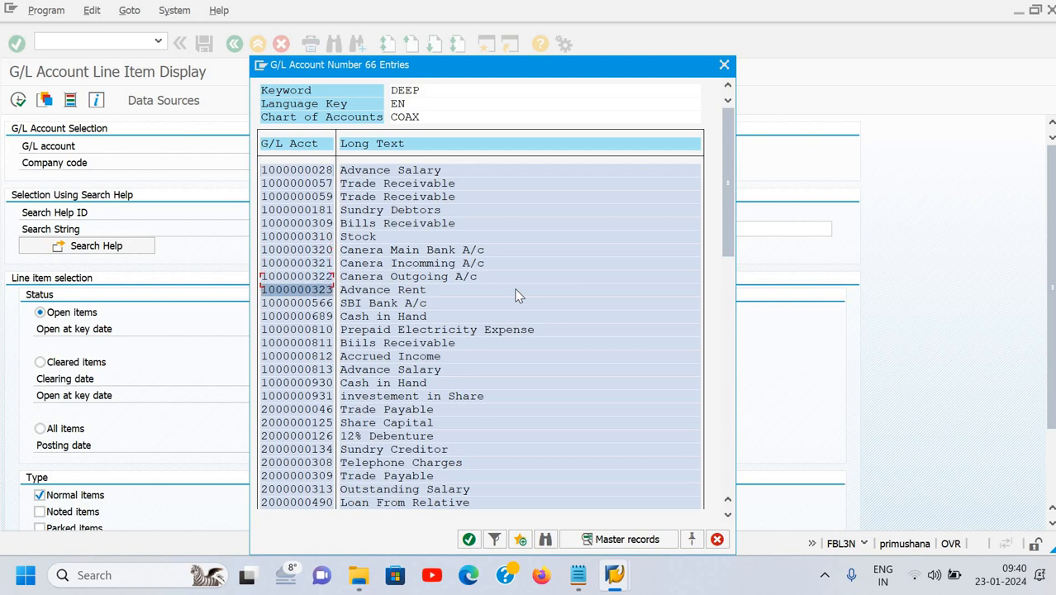
pyautogui.press('Down')
pyautogui.press('Down')
pyautogui.press('Down')
pyautogui.press('Down')
pyautogui.press('Down')
pyautogui.press('Down')
pyautogui.press('Down')
pyautogui.press('Down')
pyautogui.press('Down')
pyautogui.press('Down')
pyautogui.press('Down')
pyautogui.press('Down')
pyautogui.press('Down')
pyautogui.press('Down')
pyautogui.press('Down')
pyautogui.press('Down')
pyautogui.press('Down')
pyautogui.press('Down')
pyautogui.press('Down')
pyautogui.press('Down')
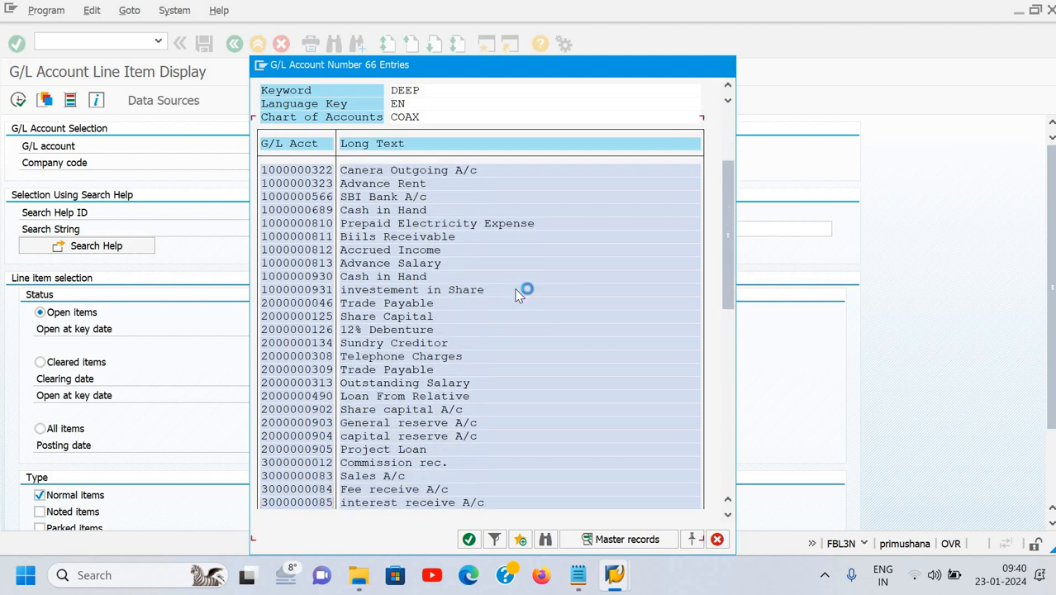
pyautogui.press('Down')
pyautogui.press('Down')
pyautogui.press('Down')
pyautogui.press('Down')
pyautogui.press('Down')
pyautogui.press('Down')
pyautogui.press('Down')
pyautogui.press('Down')
pyautogui.press('Down')
pyautogui.press('Down')
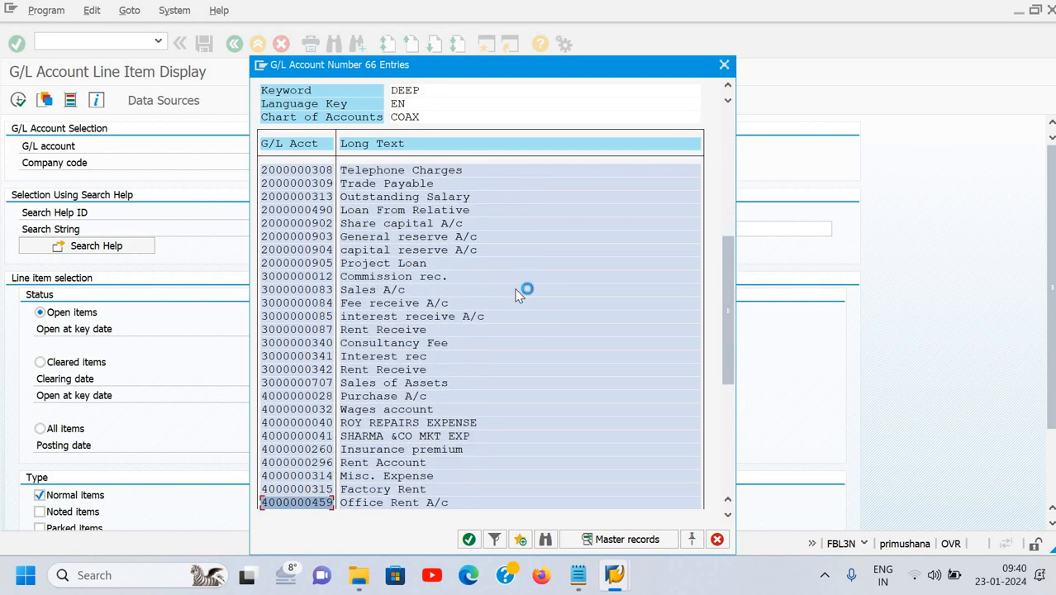
pyautogui.press('Up')
pyautogui.press('Up')
pyautogui.press('Up')
pyautogui.press('Up')
pyautogui.press('Up')
pyautogui.press('Up')
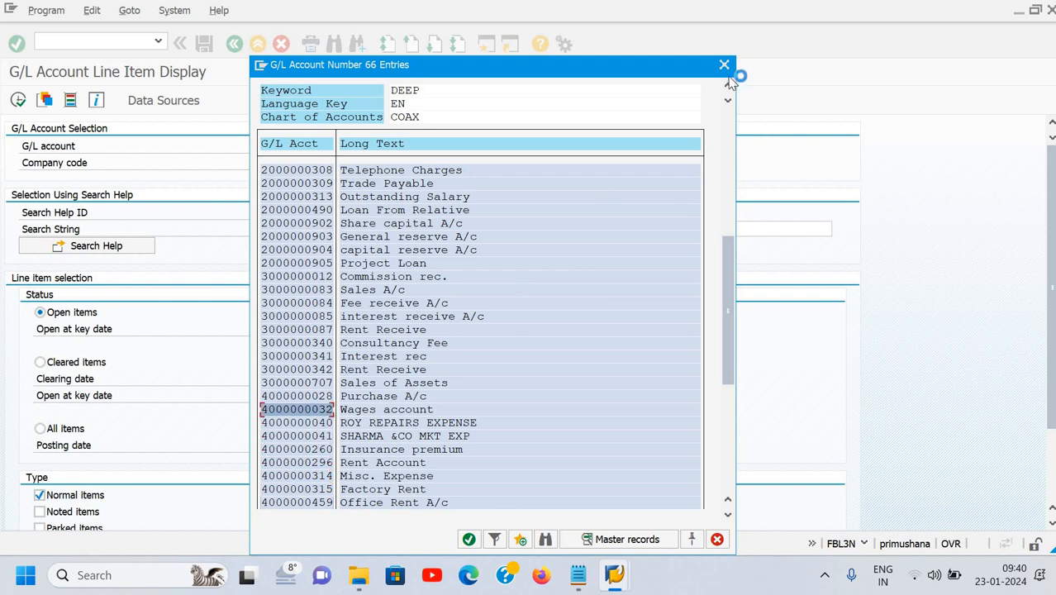
pyautogui.click(723, 66)
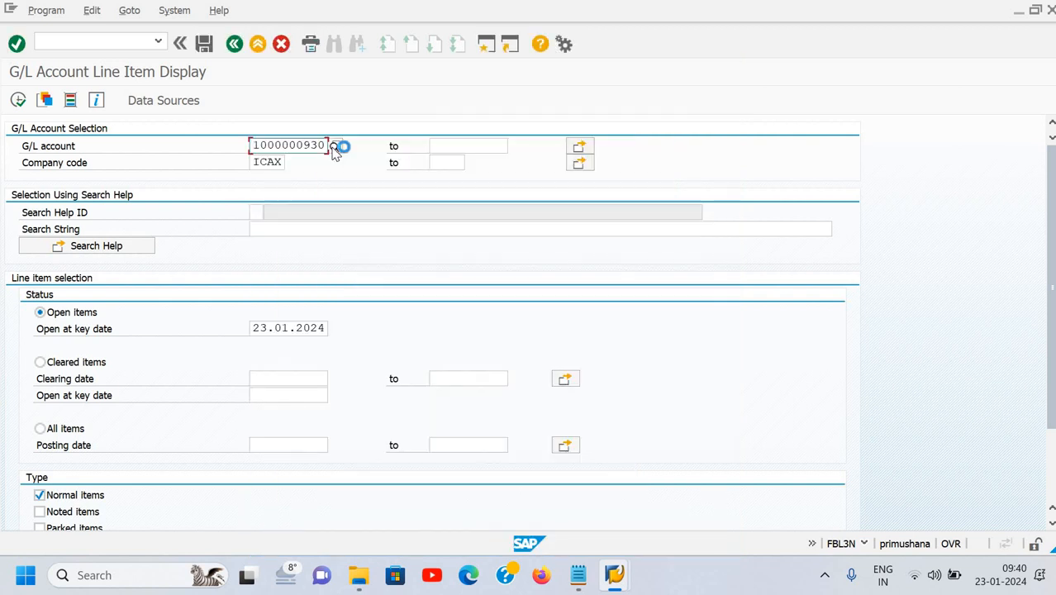
pyautogui.click(333, 147)
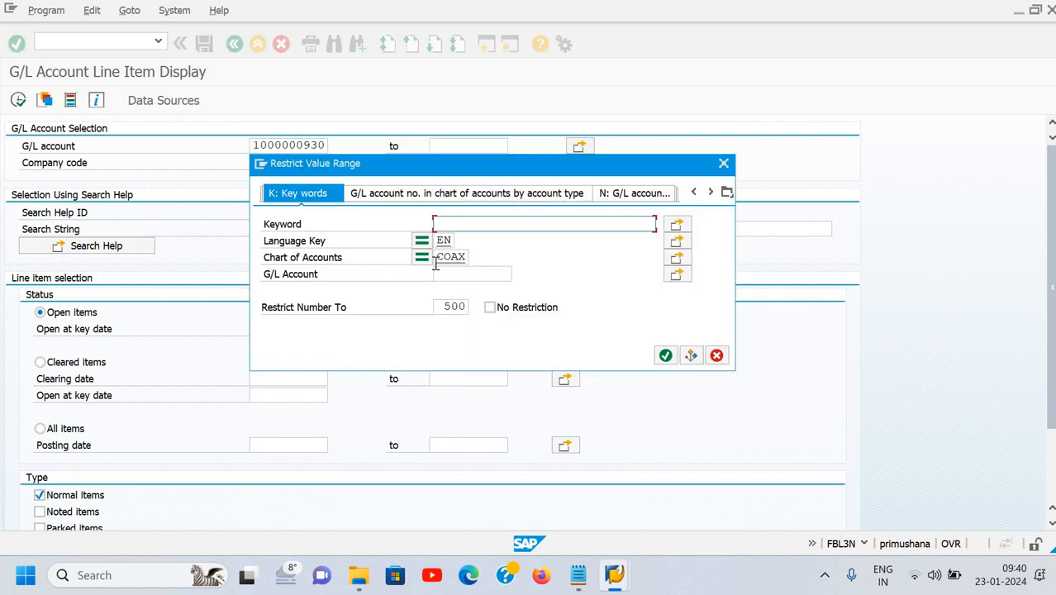
pyautogui.write('am')
pyautogui.press('Down')
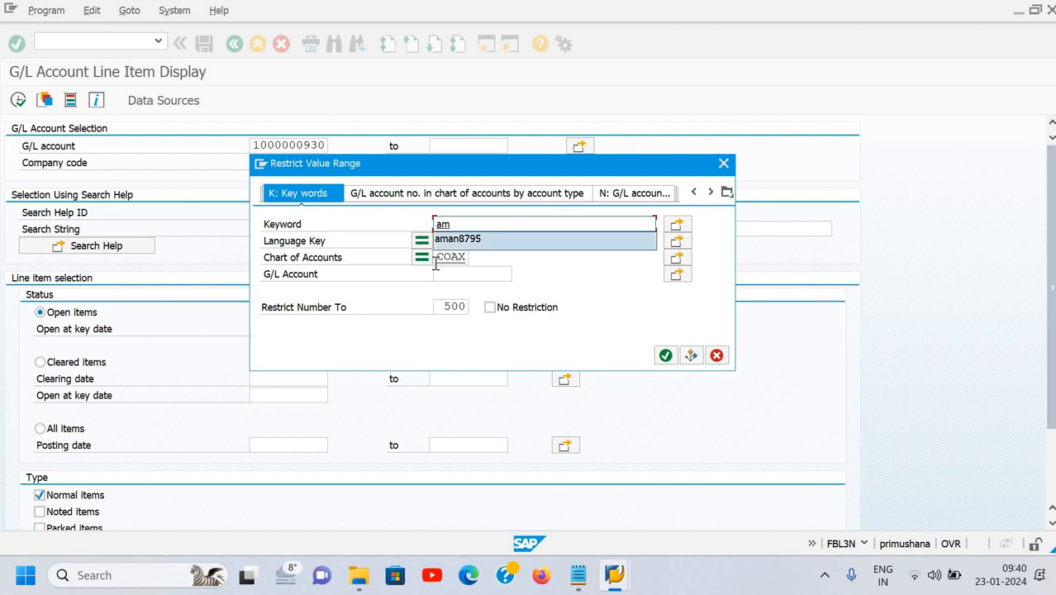
pyautogui.press('Return')
pyautogui.click(666, 356)
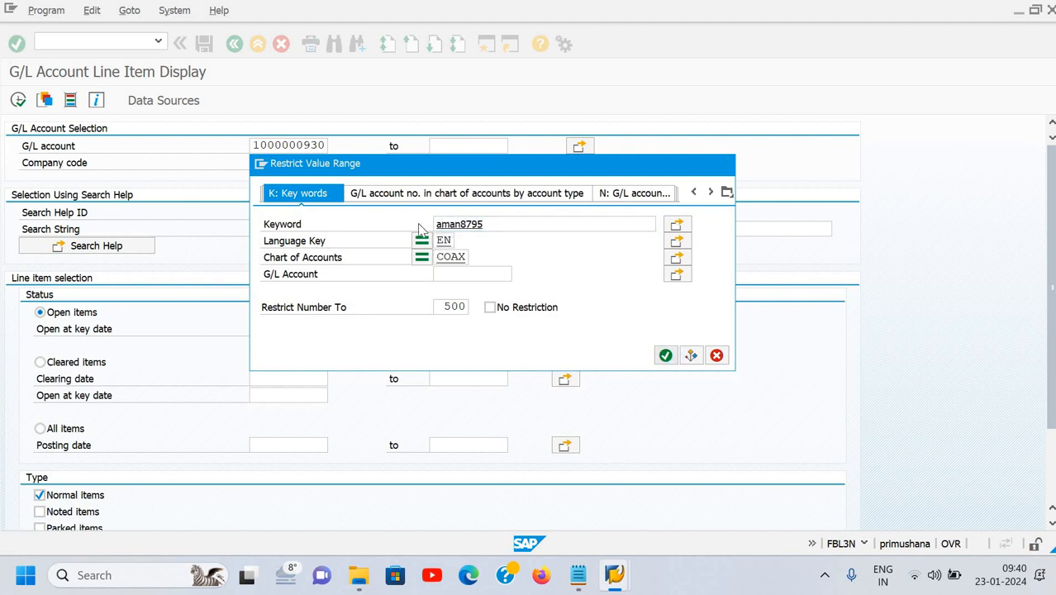
pyautogui.press('Return')
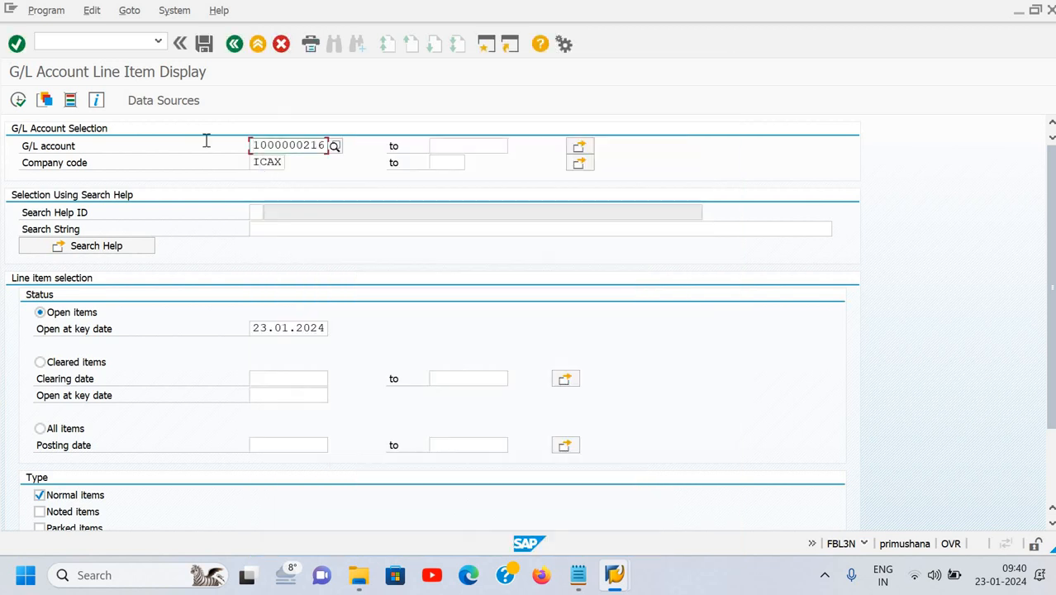
pyautogui.click(18, 100)
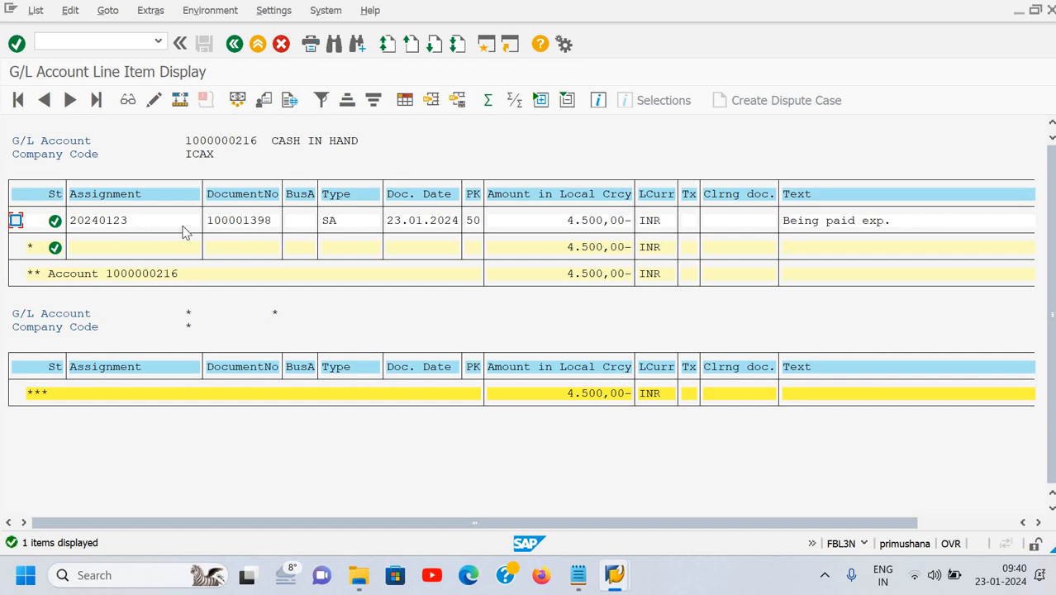
pyautogui.doubleClick(150, 221)
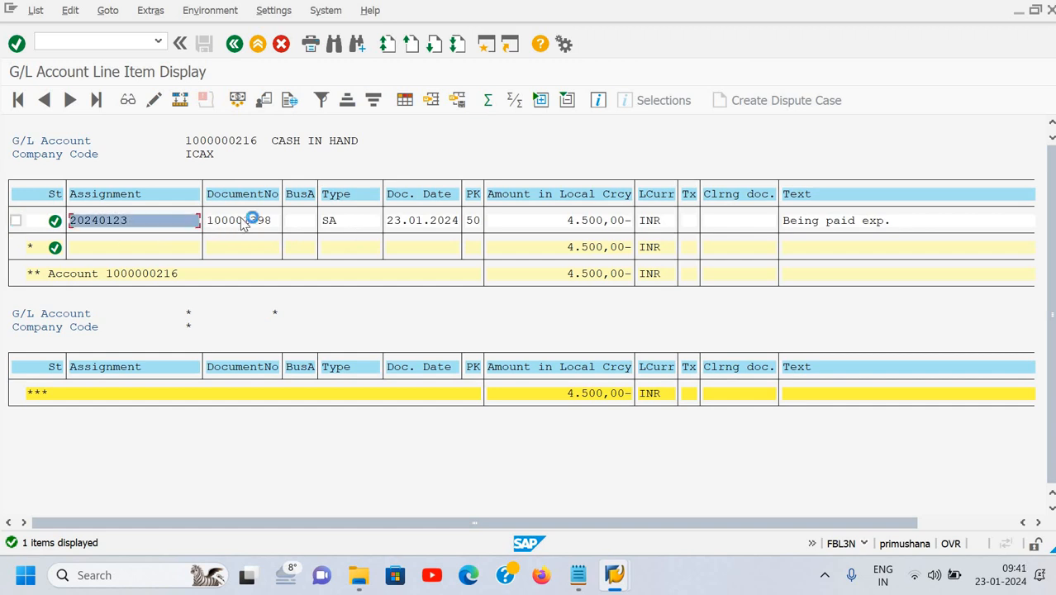
pyautogui.doubleClick(242, 222)
pyautogui.doubleClick(337, 232)
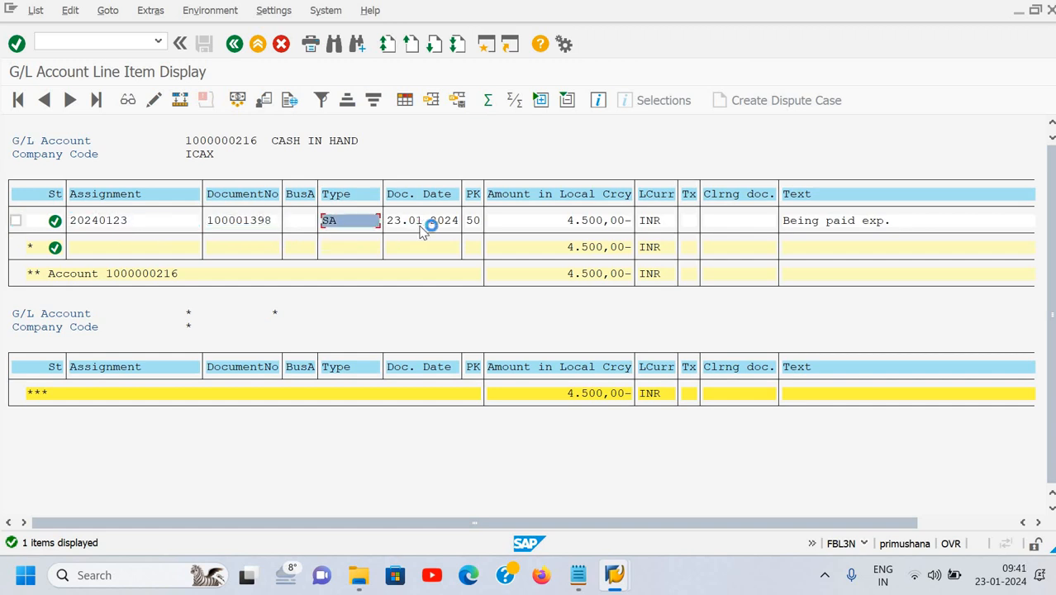
pyautogui.doubleClick(427, 221)
pyautogui.doubleClick(532, 220)
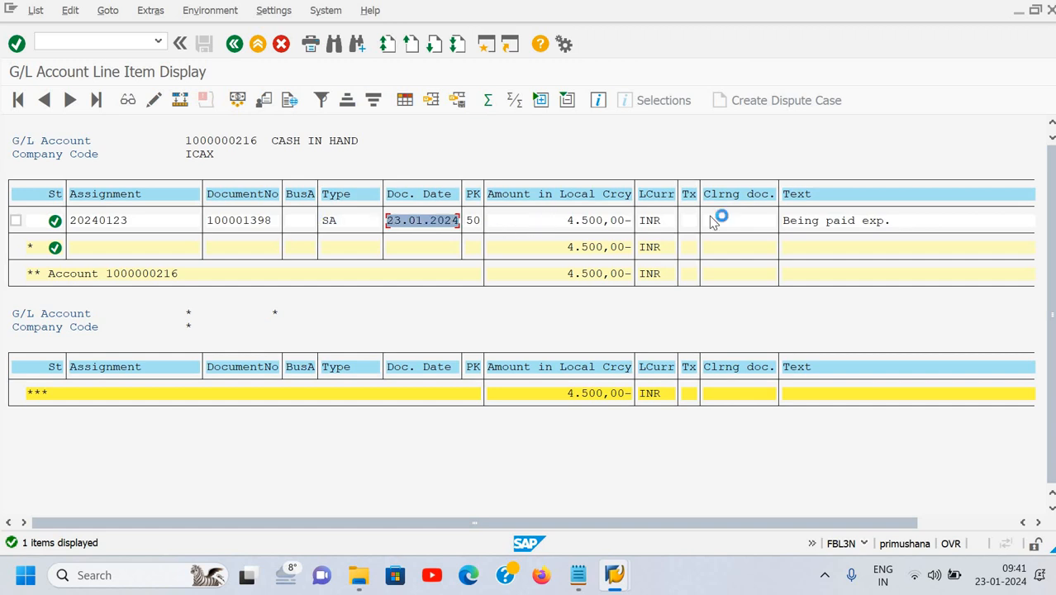
pyautogui.doubleClick(785, 225)
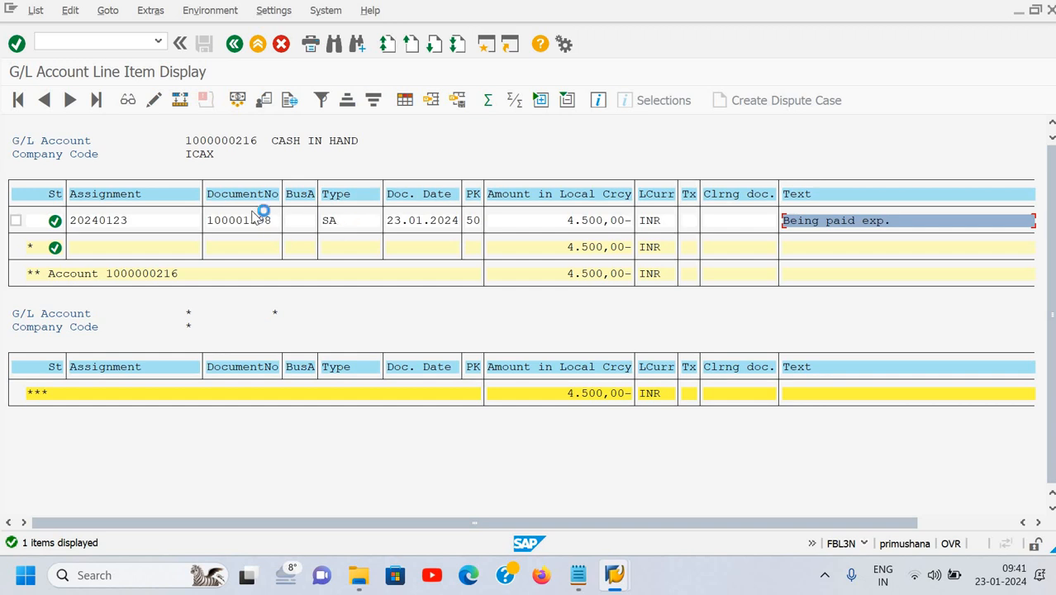
pyautogui.click(103, 42)
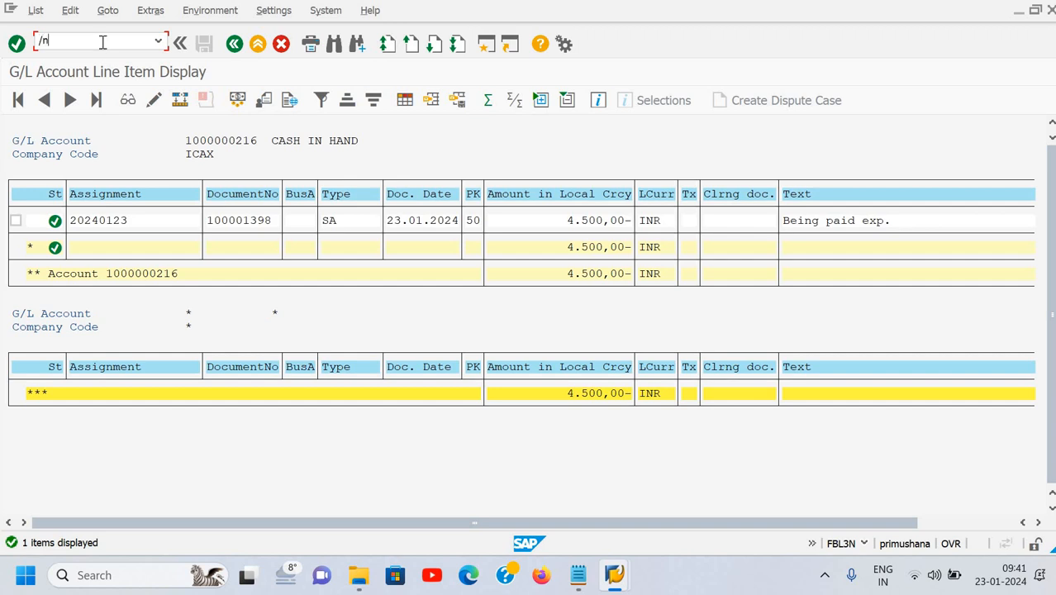
# Leave the report and start a fresh FBL3N line item display.
pyautogui.press('Return')
pyautogui.click(102, 42)
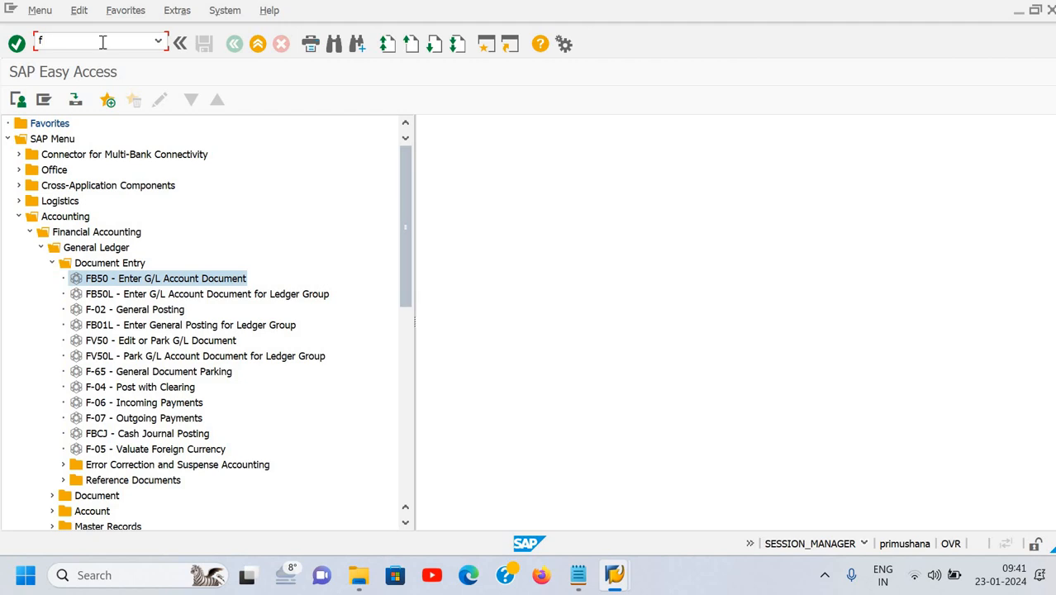
pyautogui.write('fbl3n')
pyautogui.press('Return')
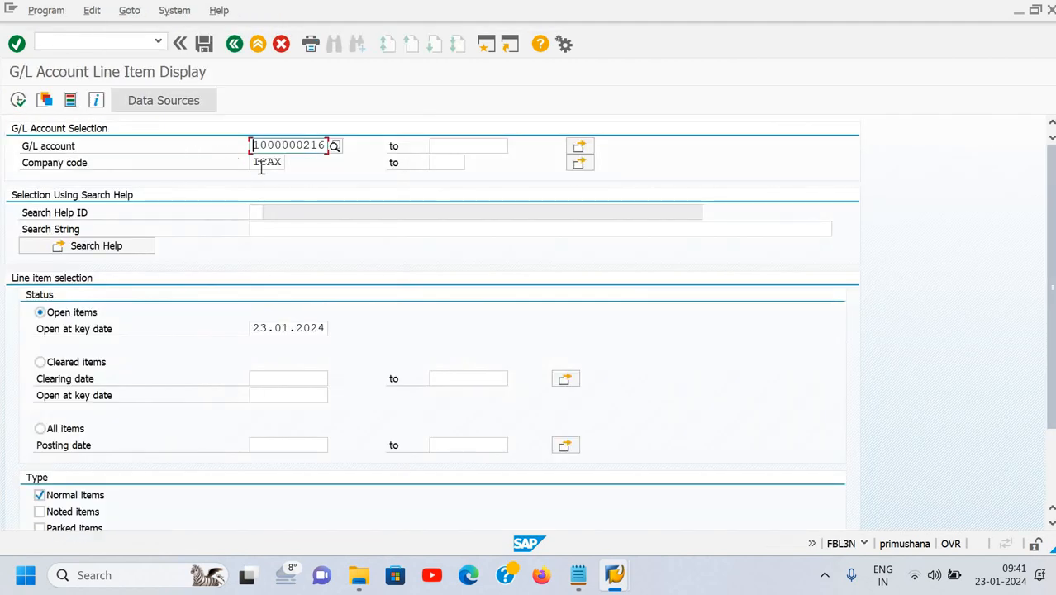
pyautogui.click(334, 146)
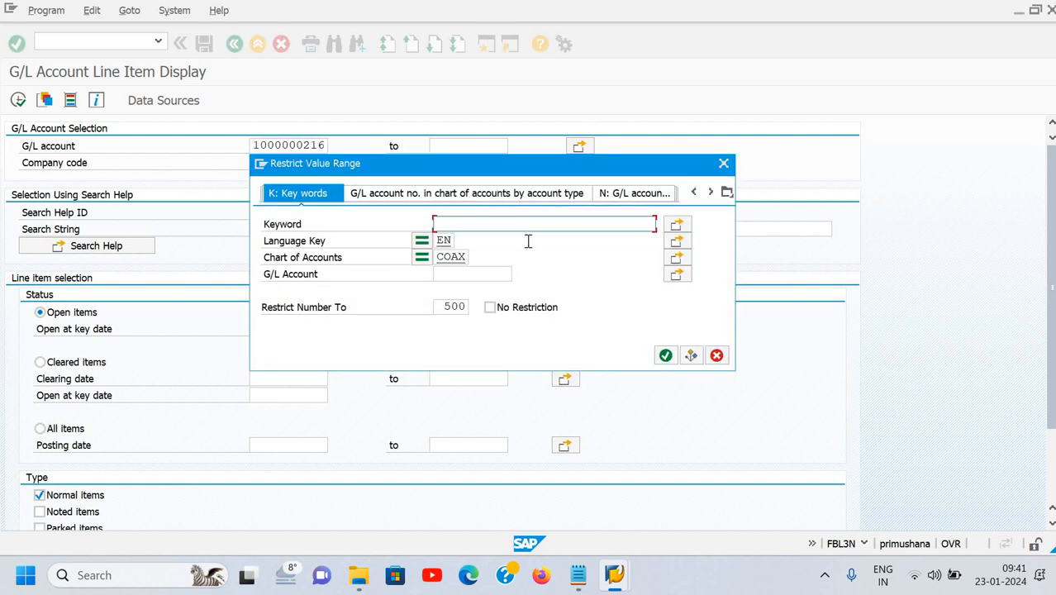
pyautogui.write('deep')
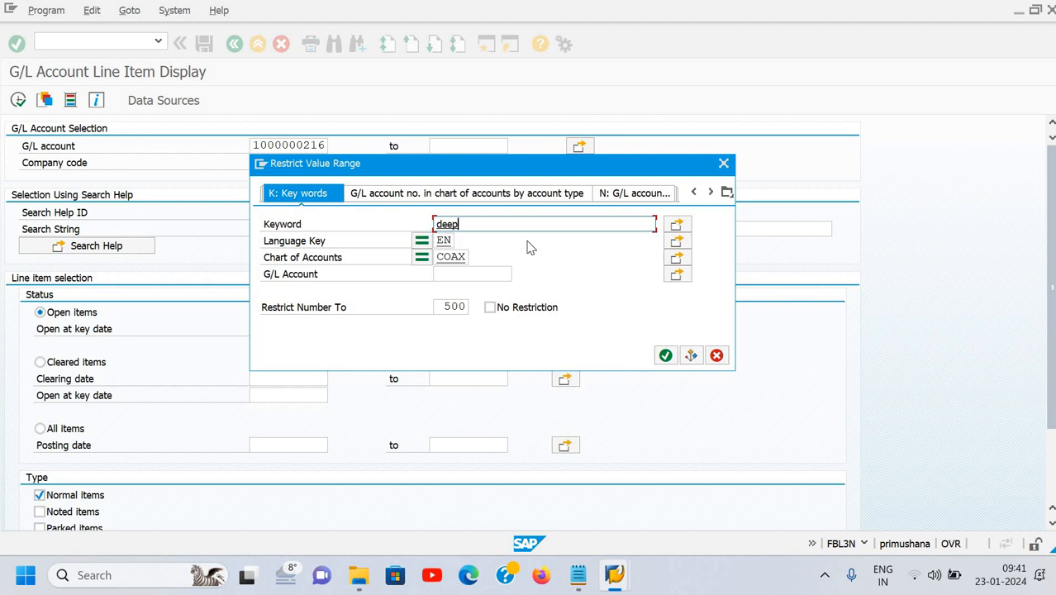
pyautogui.press('Return')
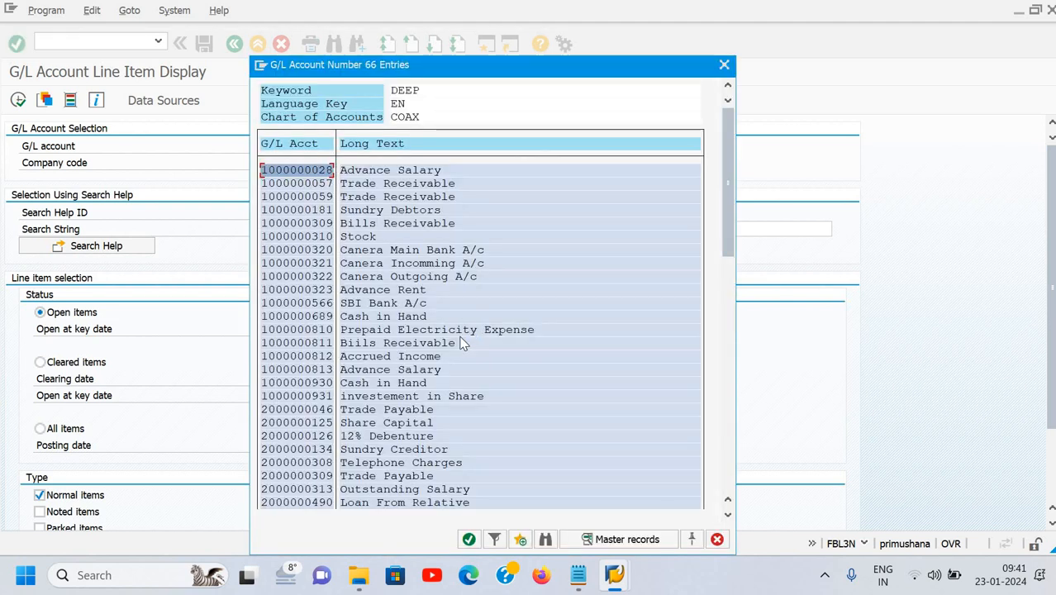
pyautogui.scroll(-6, 463, 343)
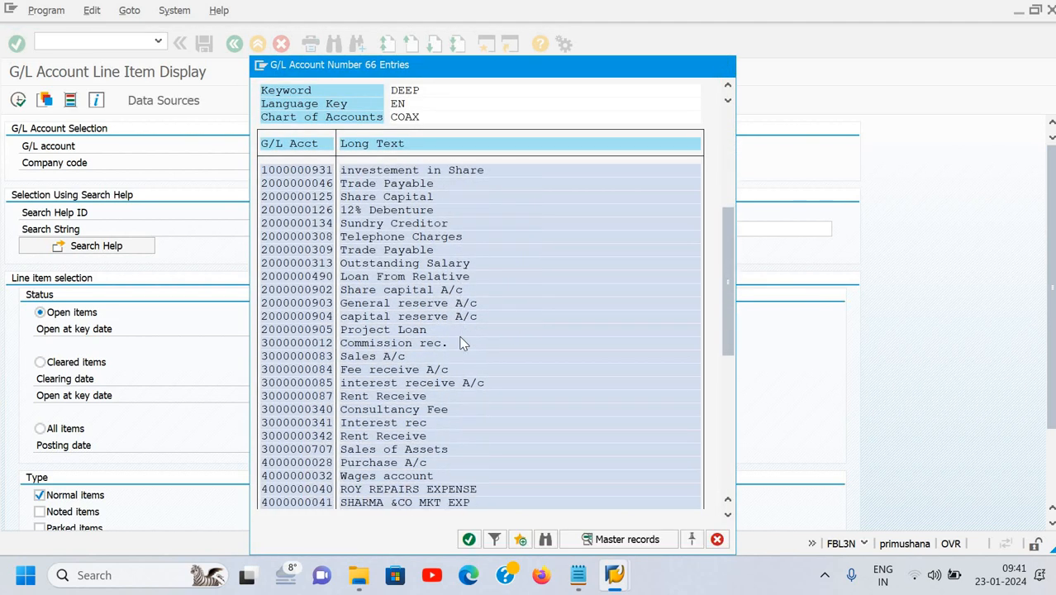
pyautogui.scroll(-6, 462, 343)
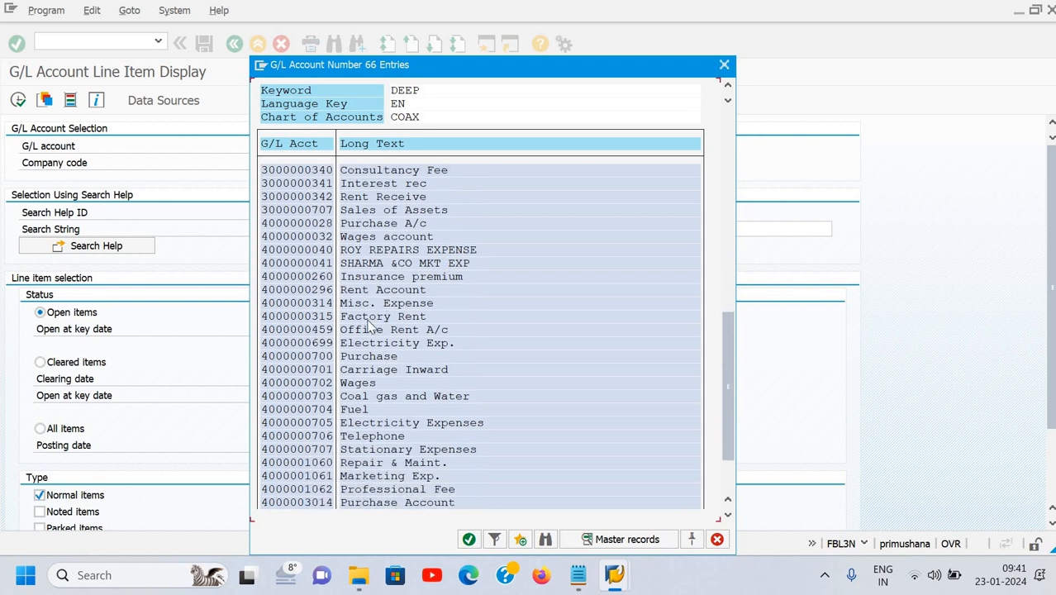
pyautogui.scroll(-2, 389, 431)
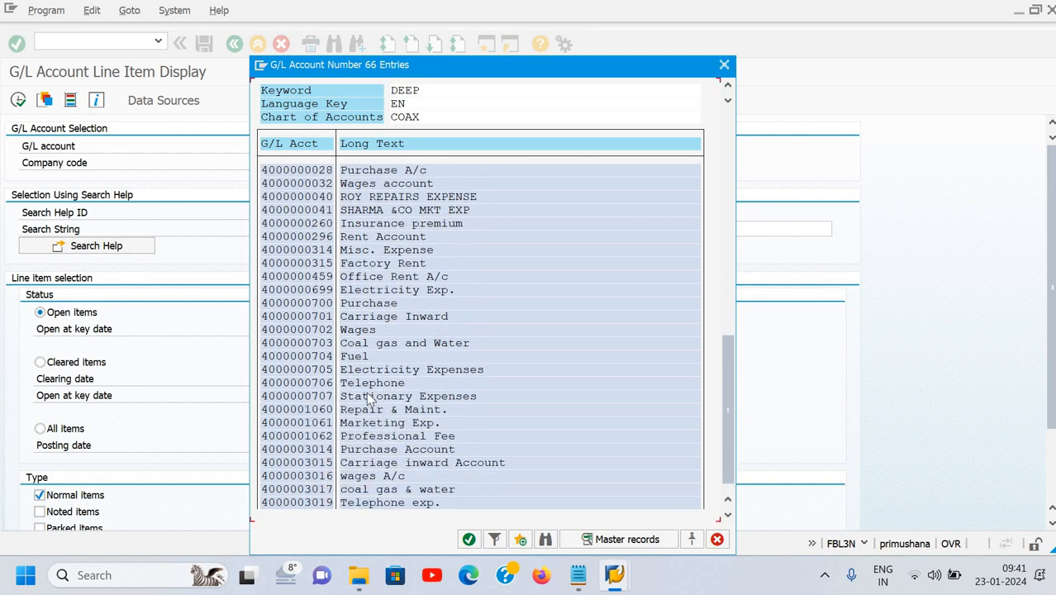
pyautogui.doubleClick(350, 411)
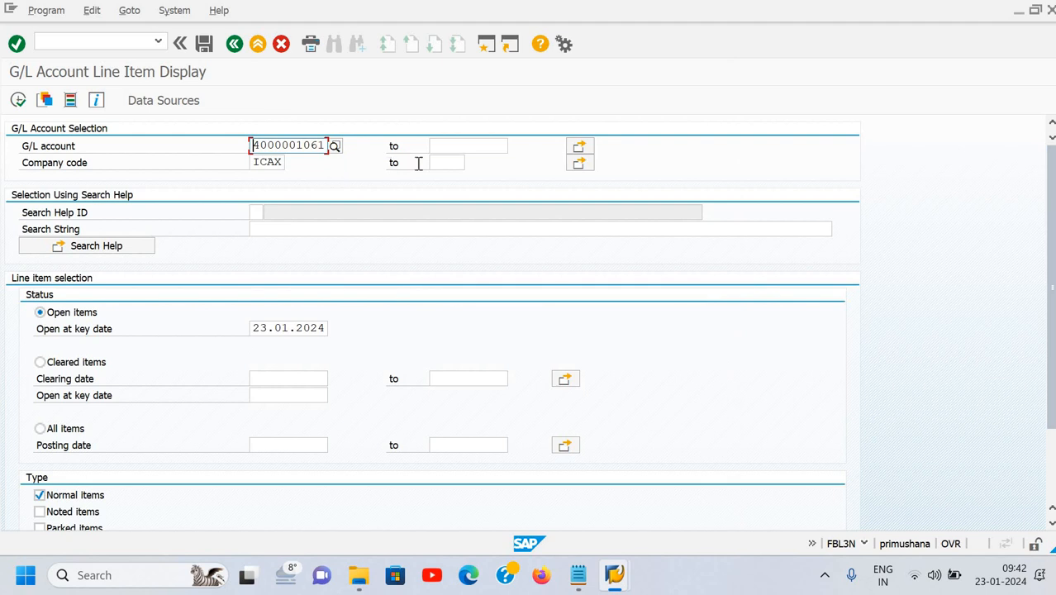
pyautogui.click(445, 145)
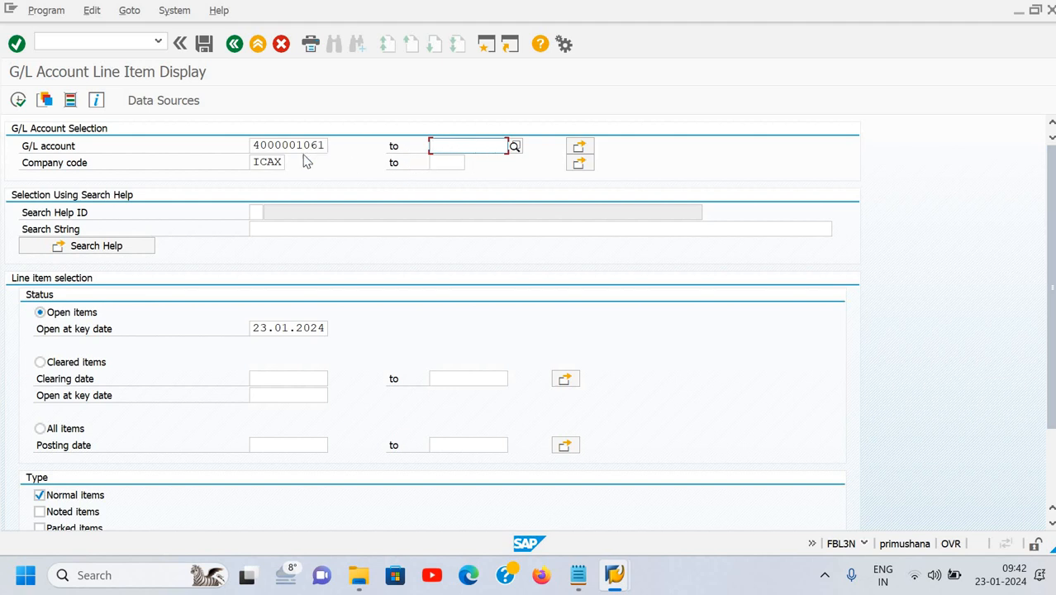
pyautogui.click(589, 153)
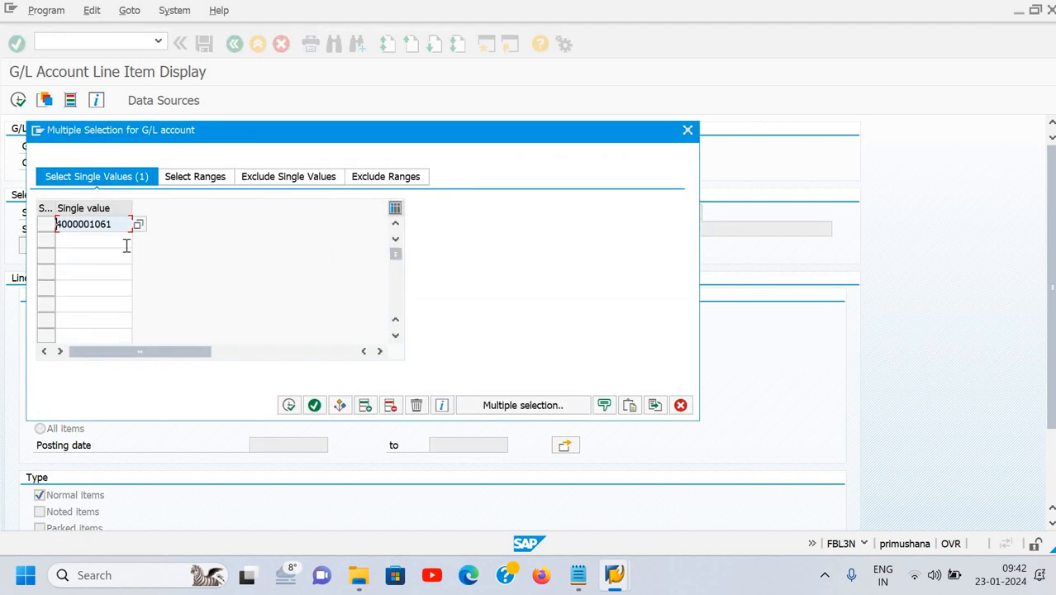
pyautogui.click(124, 239)
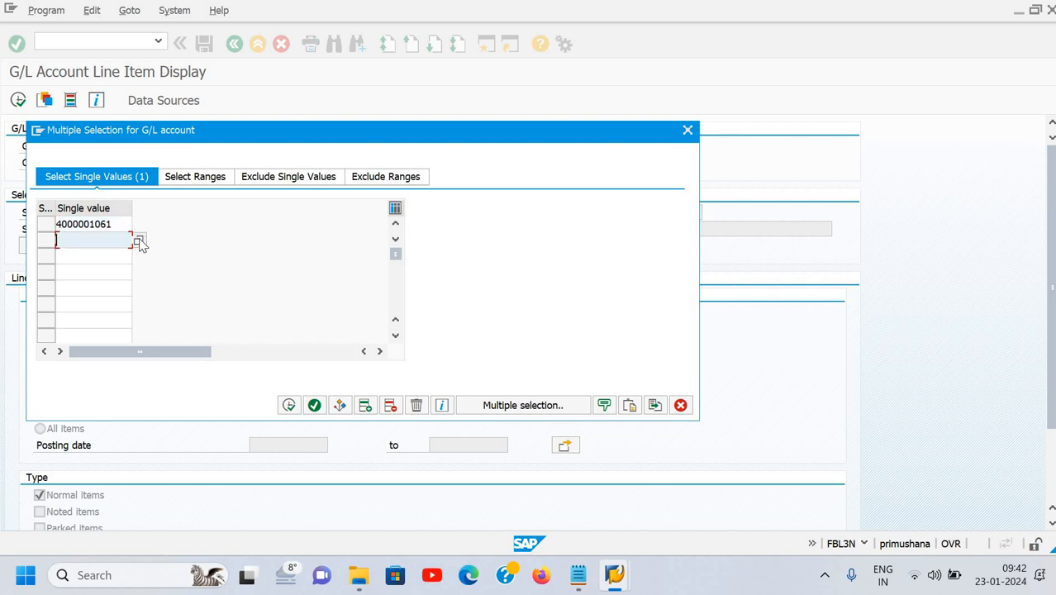
pyautogui.click(138, 241)
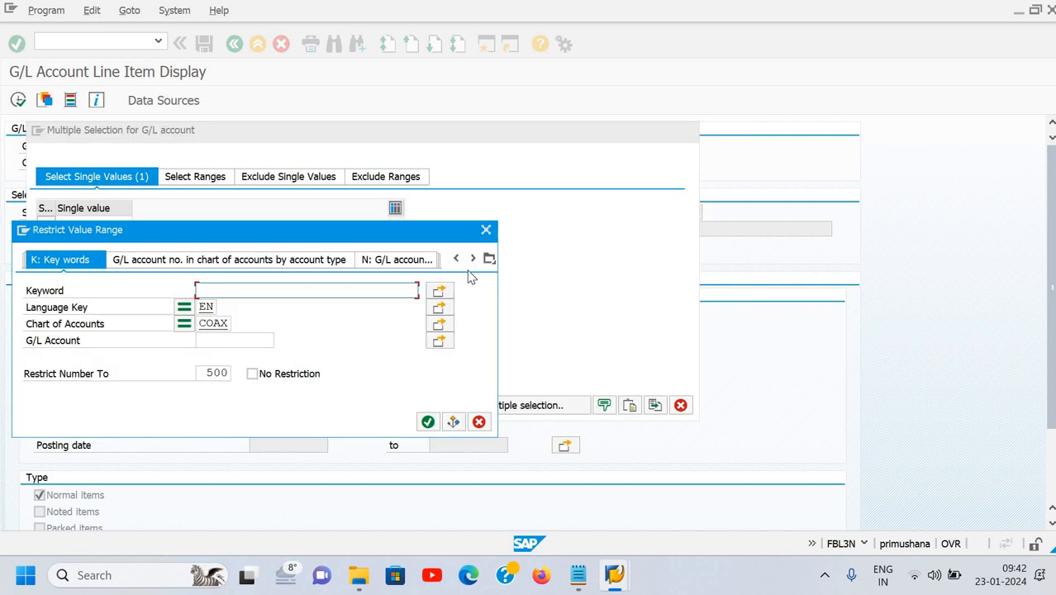
pyautogui.write('am')
pyautogui.click(381, 305)
pyautogui.click(426, 422)
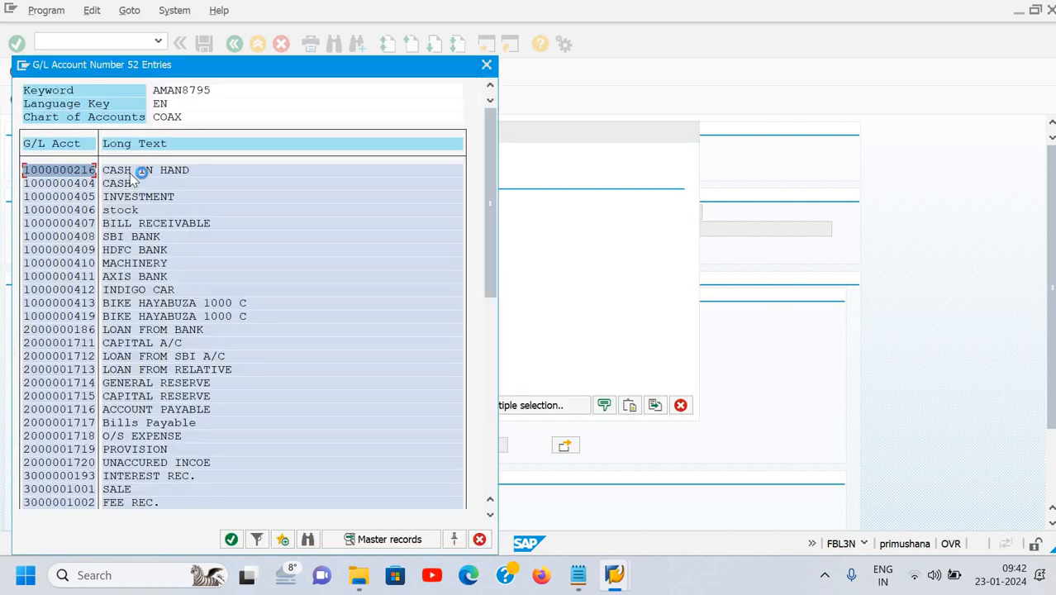
pyautogui.doubleClick(141, 170)
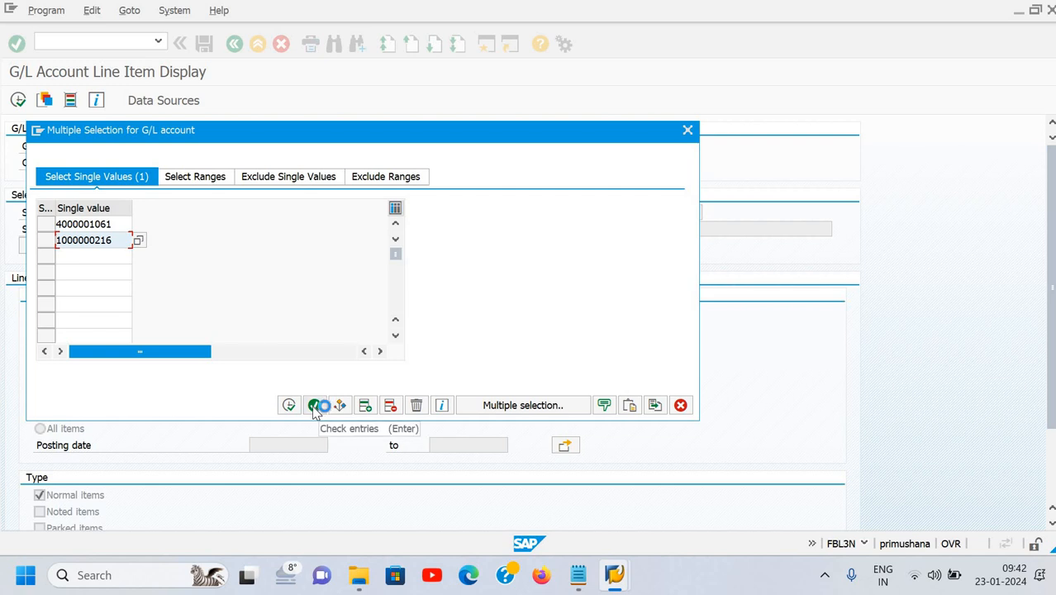
pyautogui.click(288, 405)
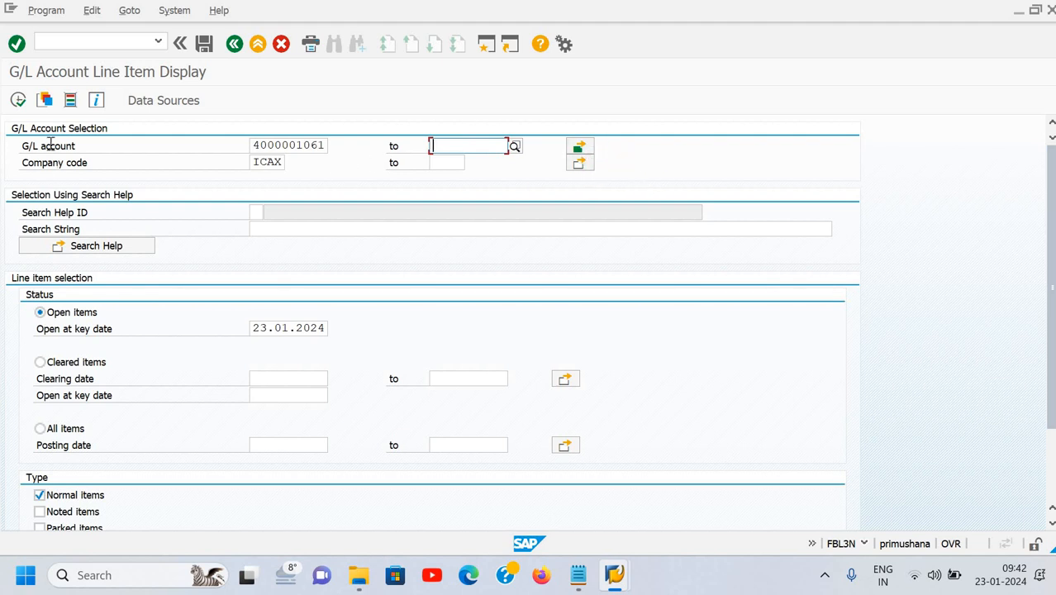
# Execute the report for both accounts and select the Doc. Date column.
pyautogui.click(17, 100)
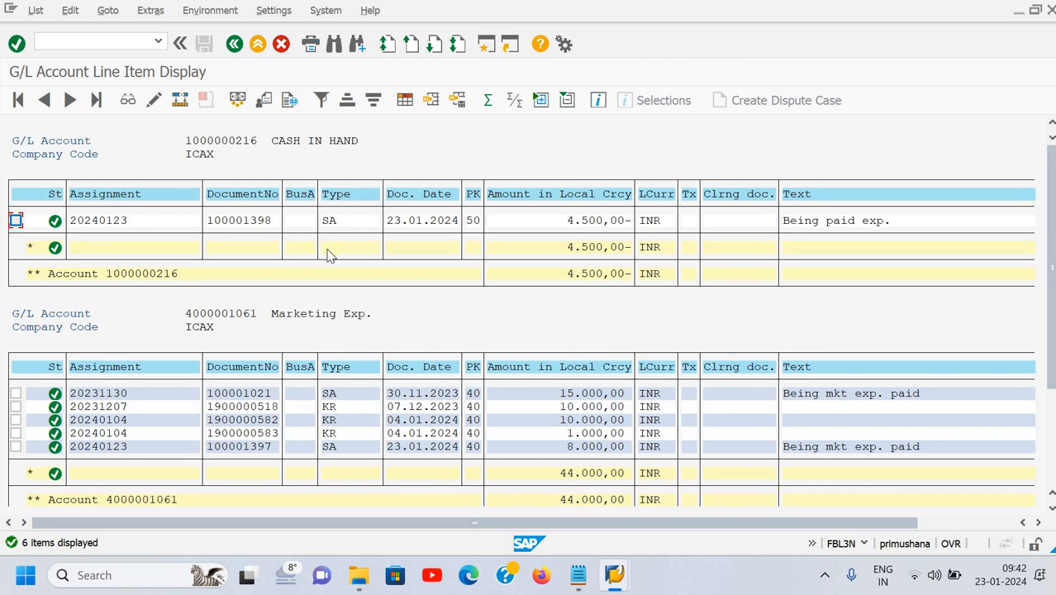
pyautogui.scroll(-3, 342, 342)
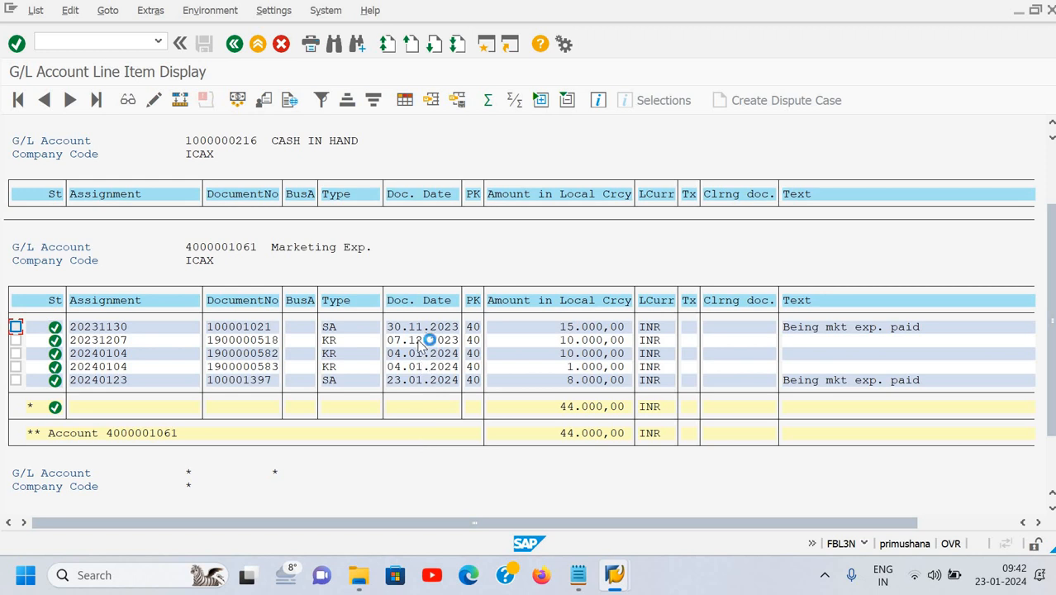
pyautogui.click(427, 383)
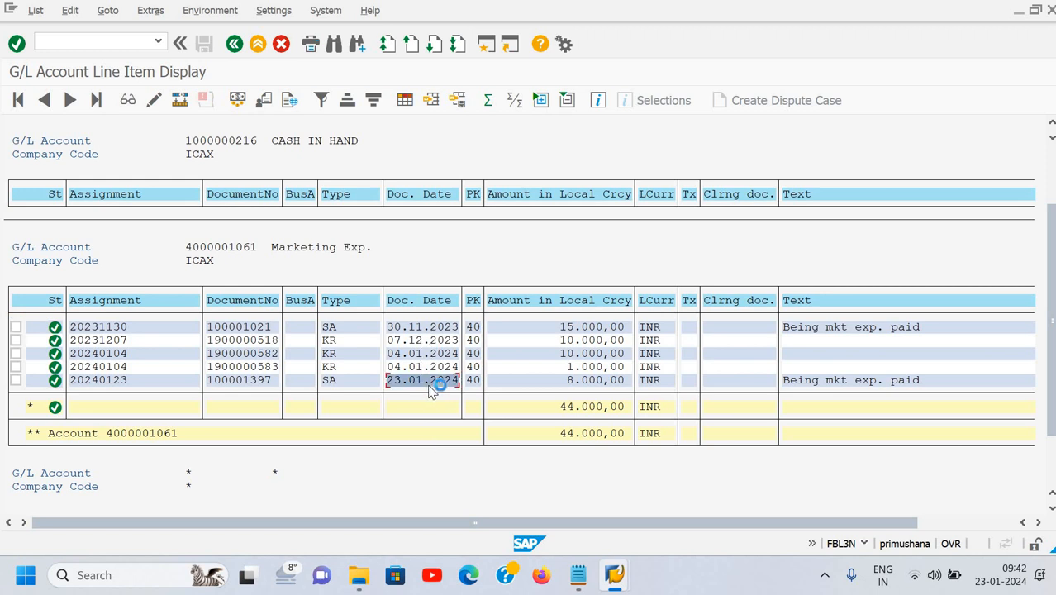
pyautogui.click(418, 305)
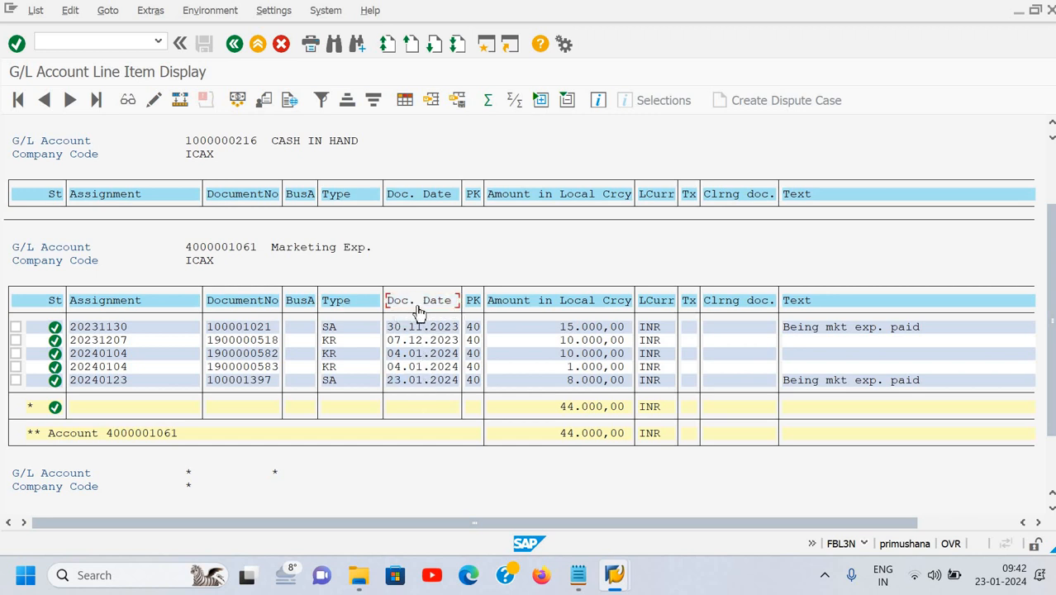
# Sort the list by Doc. Date descending and check each row's date down to 07.12.2023.
pyautogui.click(375, 102)
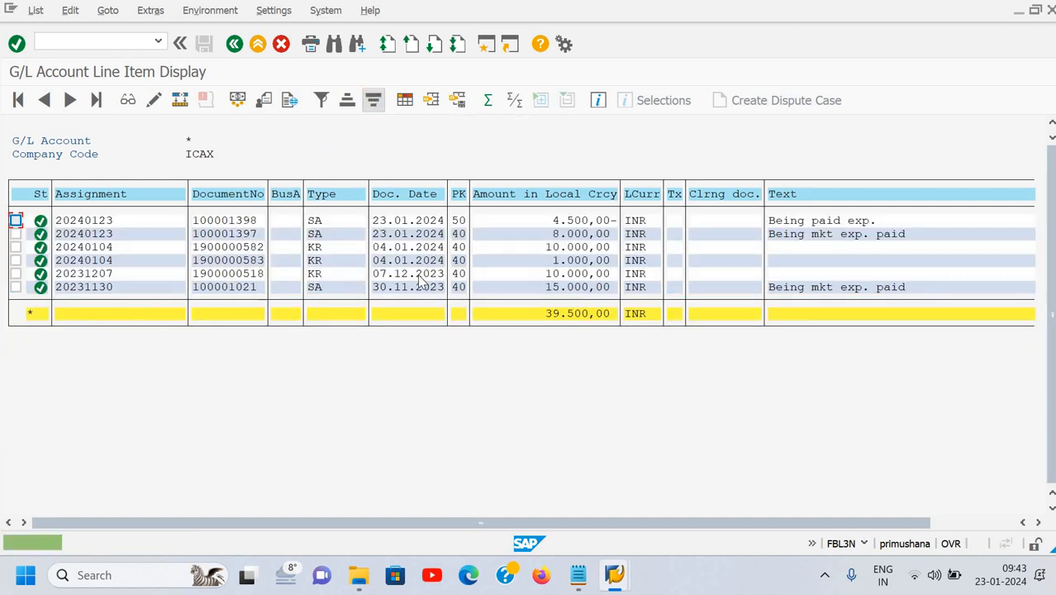
pyautogui.click(389, 232)
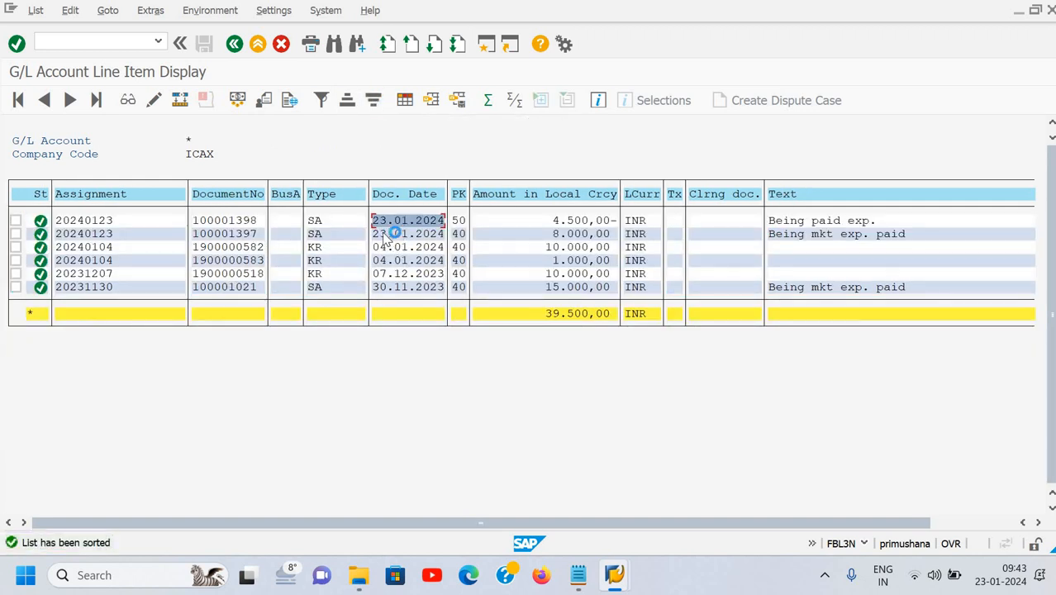
pyautogui.click(393, 234)
pyautogui.click(391, 248)
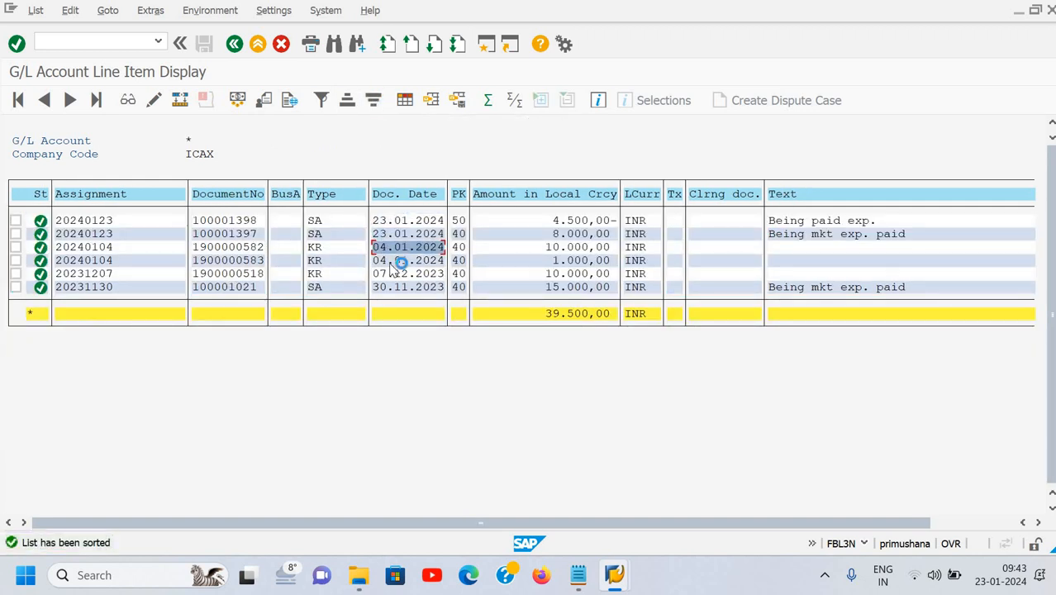
pyautogui.click(392, 261)
pyautogui.click(391, 275)
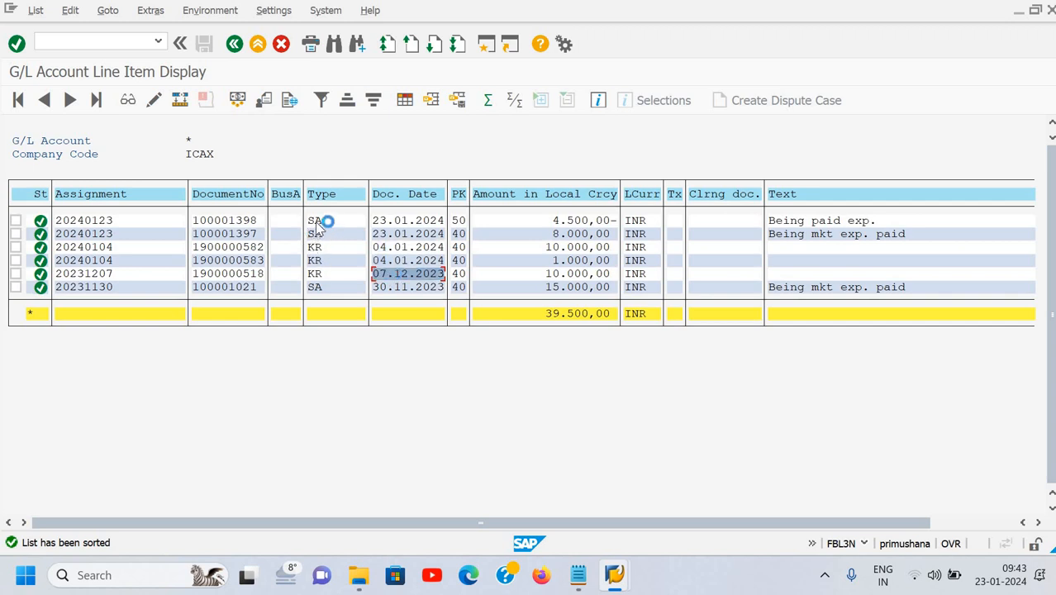
# Check the document types of the sorted rows, SA and KR.
pyautogui.click(321, 221)
pyautogui.click(320, 233)
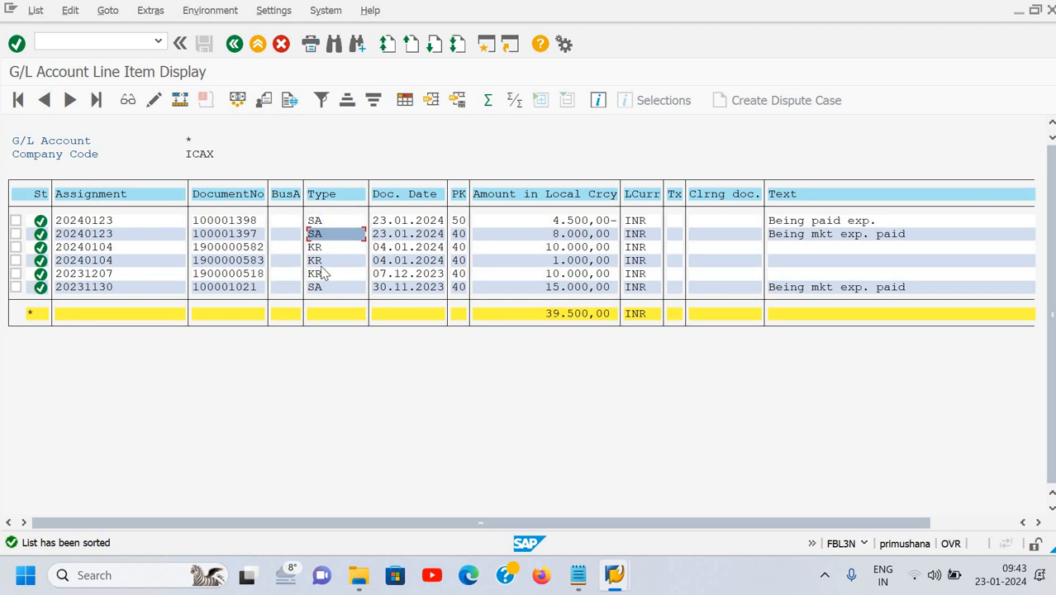
pyautogui.click(323, 291)
pyautogui.click(321, 248)
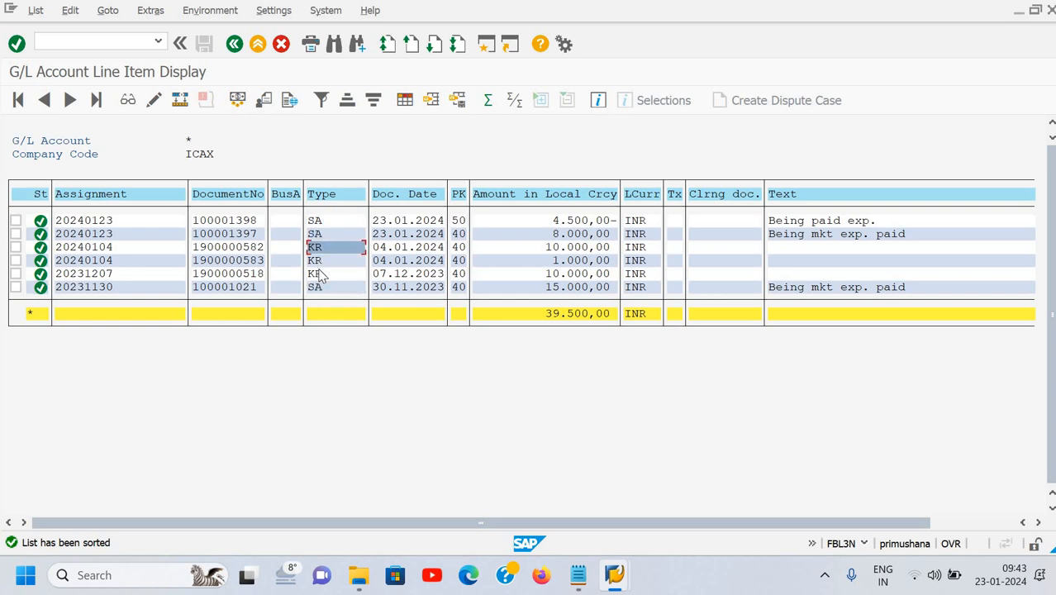
pyautogui.click(319, 267)
pyautogui.click(320, 274)
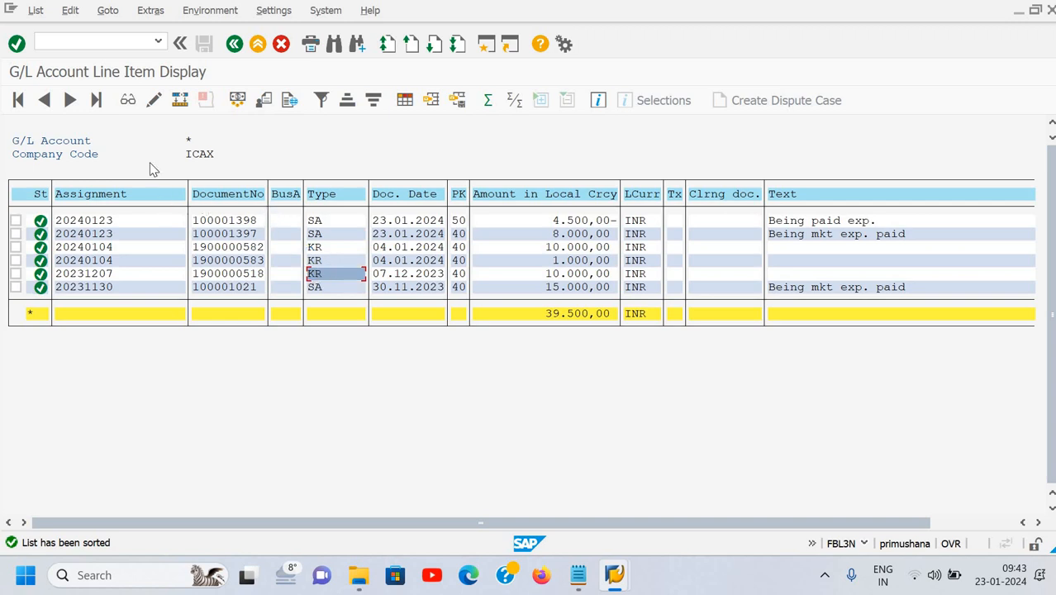
pyautogui.click(95, 43)
# Hide the Business Area, Tax Code and Clearing Document columns in the list layout.
pyautogui.click(407, 100)
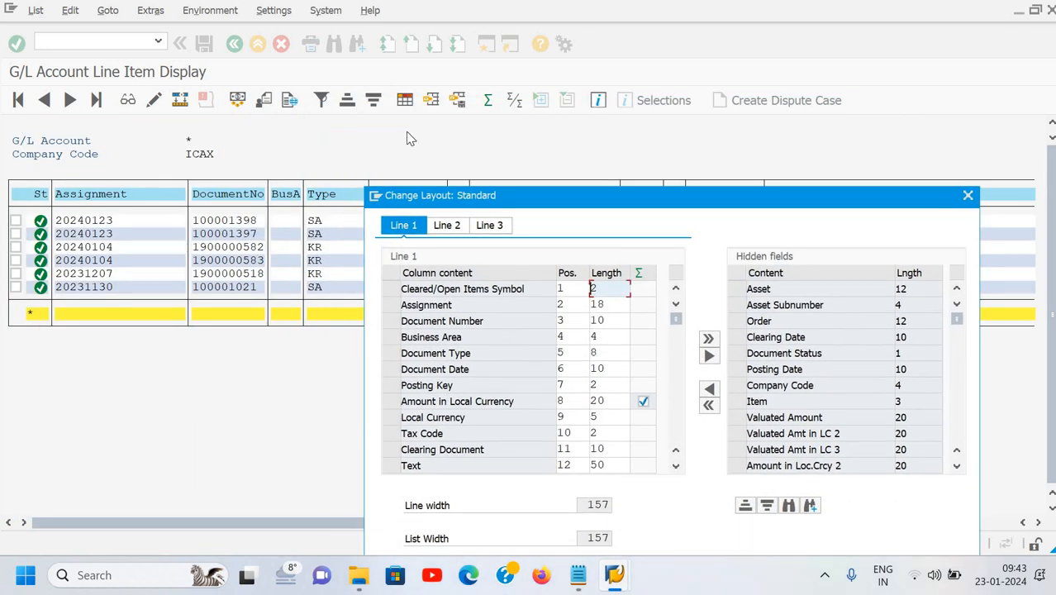
pyautogui.moveTo(548, 199); pyautogui.dragTo(407, 132)
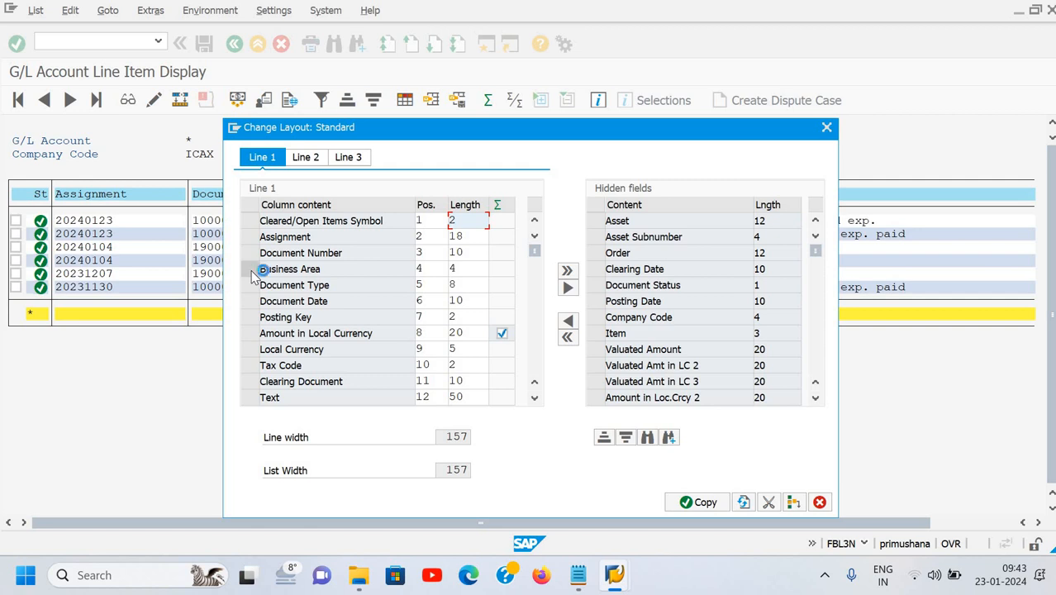
pyautogui.click(249, 269)
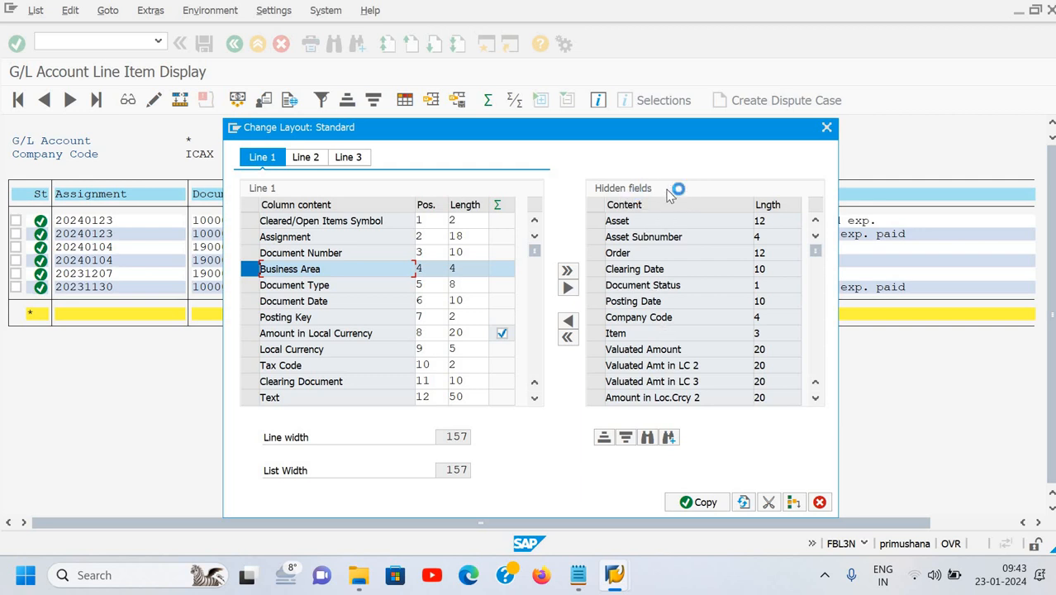
pyautogui.click(567, 288)
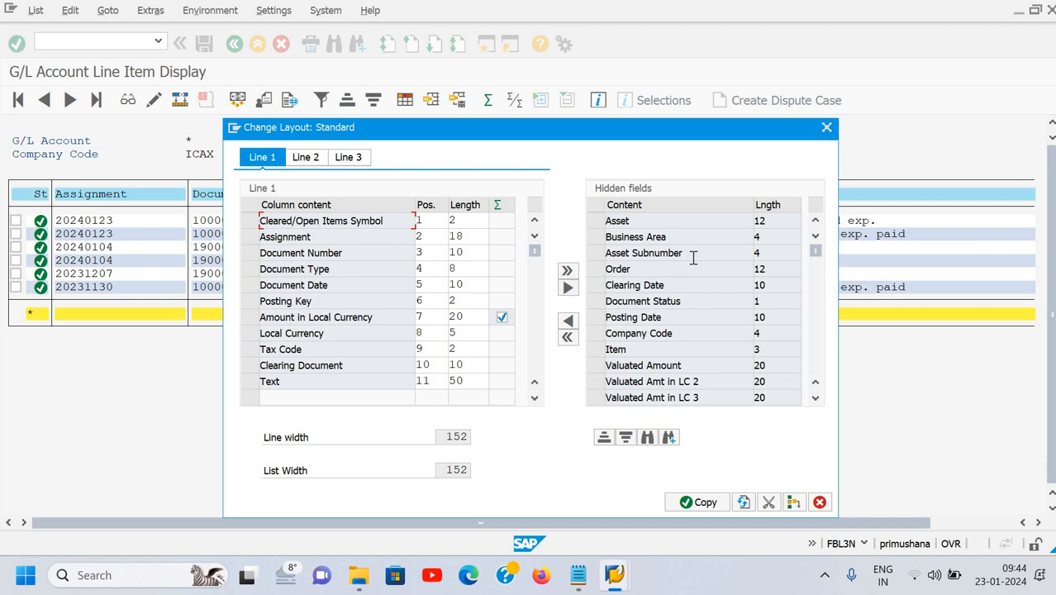
pyautogui.moveTo(602, 132); pyautogui.dragTo(533, 122)
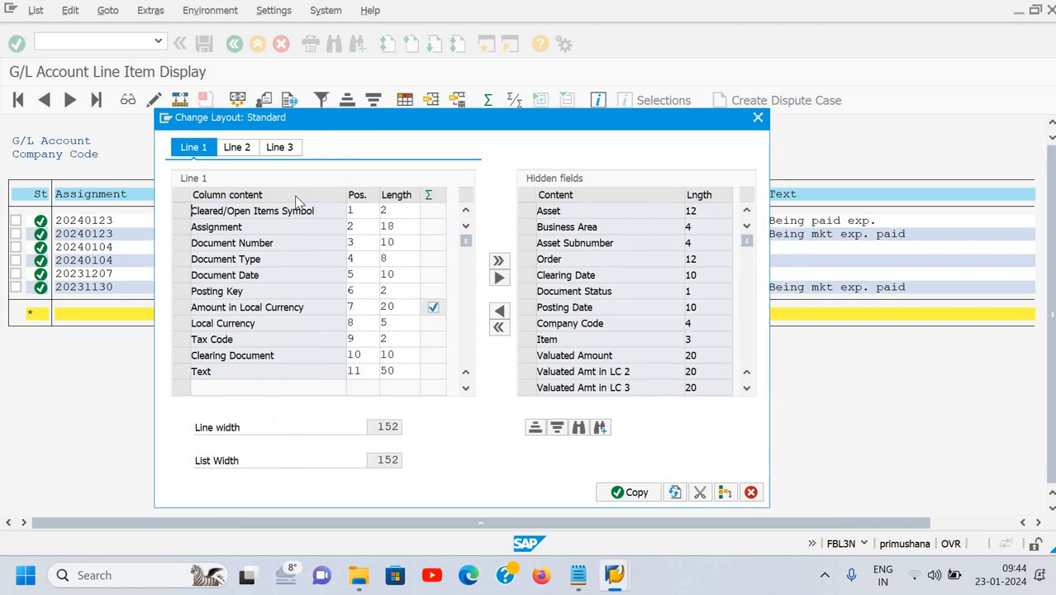
pyautogui.moveTo(297, 203); pyautogui.dragTo(418, 96)
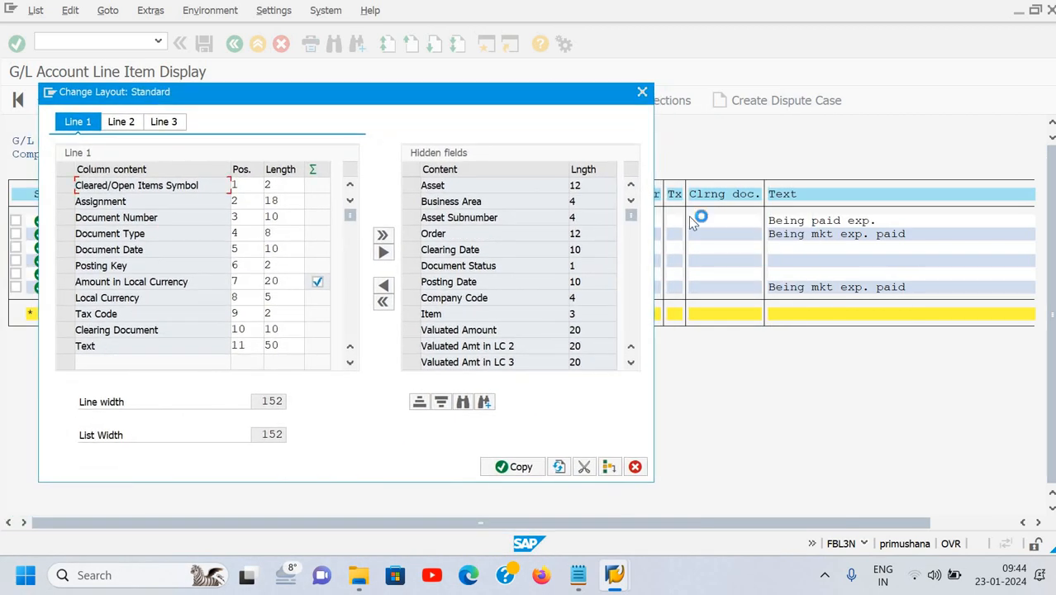
pyautogui.click(65, 314)
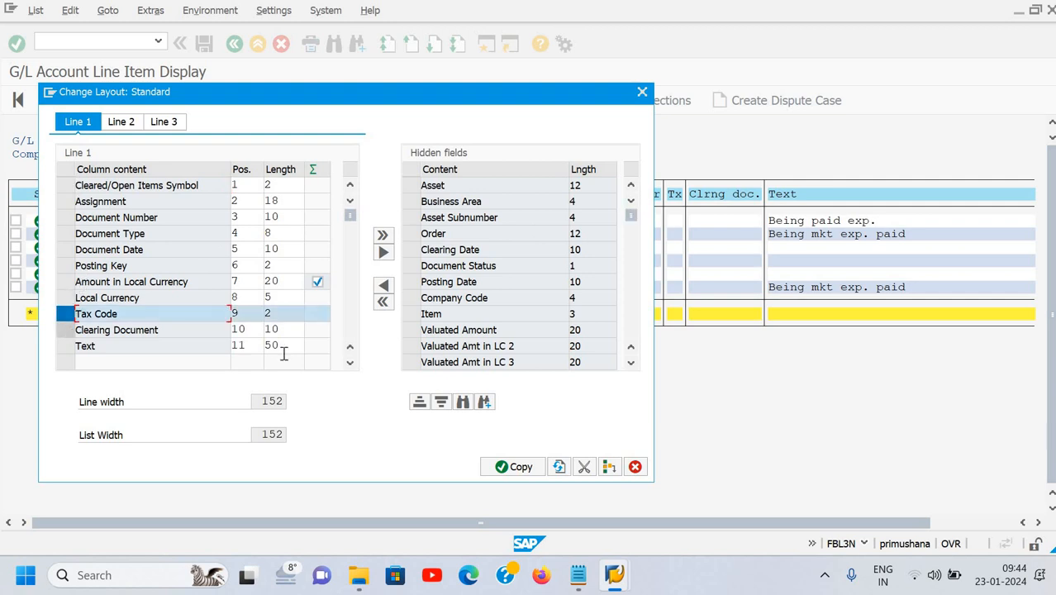
pyautogui.click(66, 329)
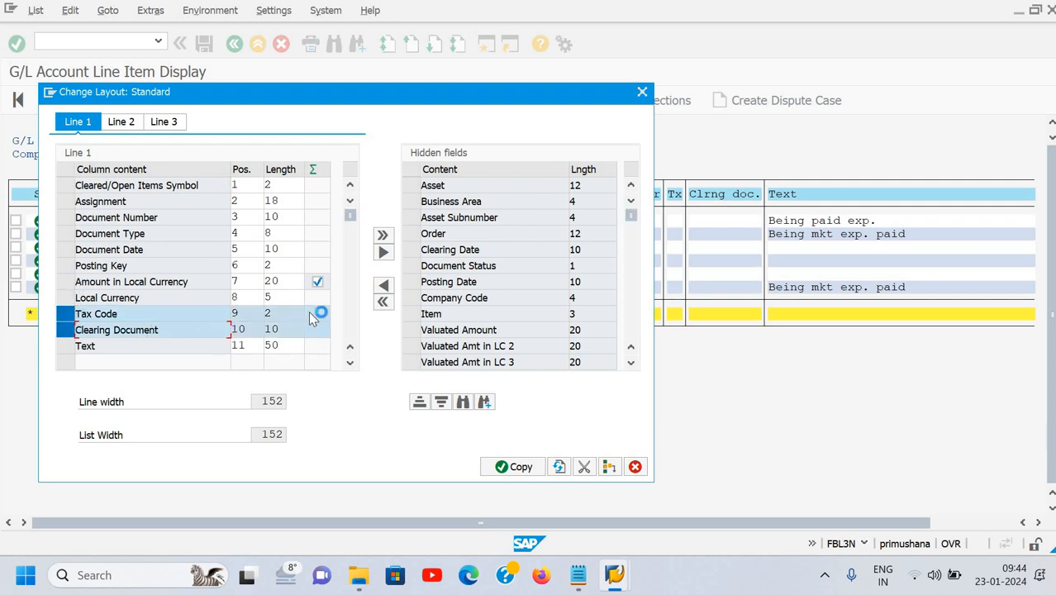
pyautogui.click(383, 252)
pyautogui.click(518, 467)
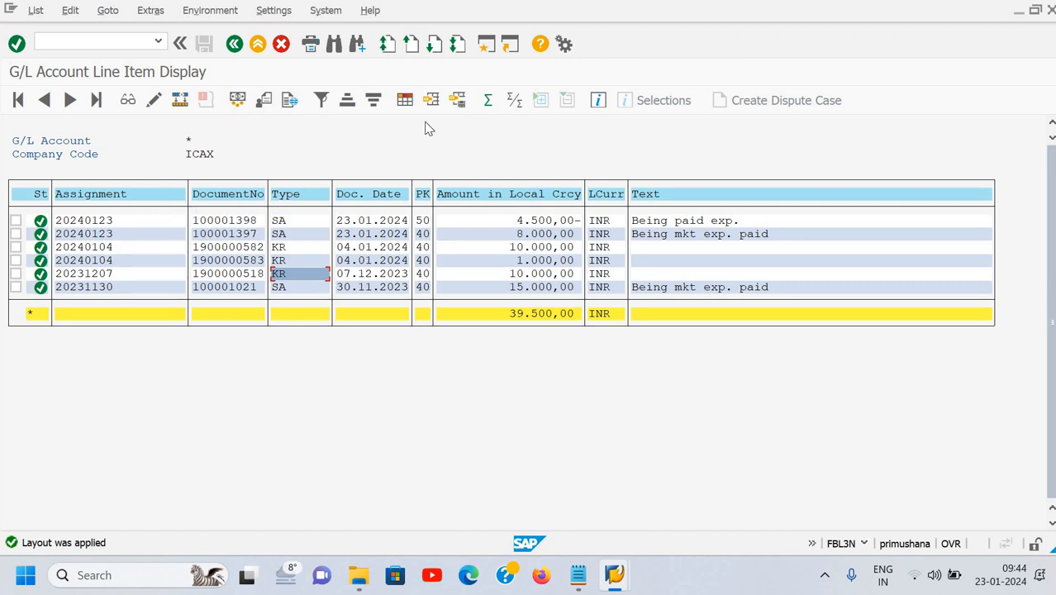
# Change the Text column's length in the layout, replacing its last digit with 3.
pyautogui.click(408, 102)
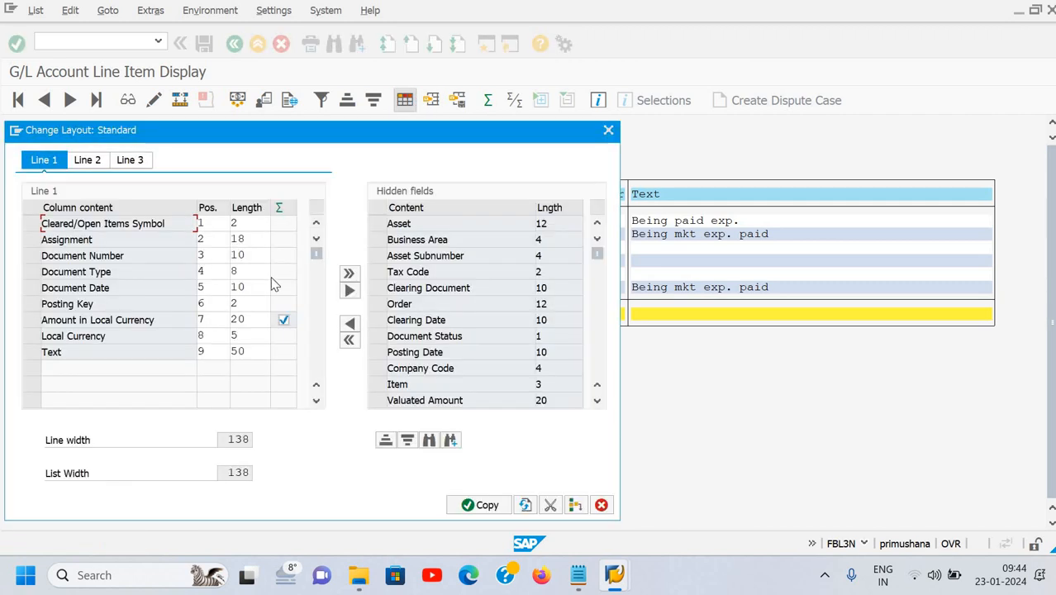
pyautogui.click(248, 351)
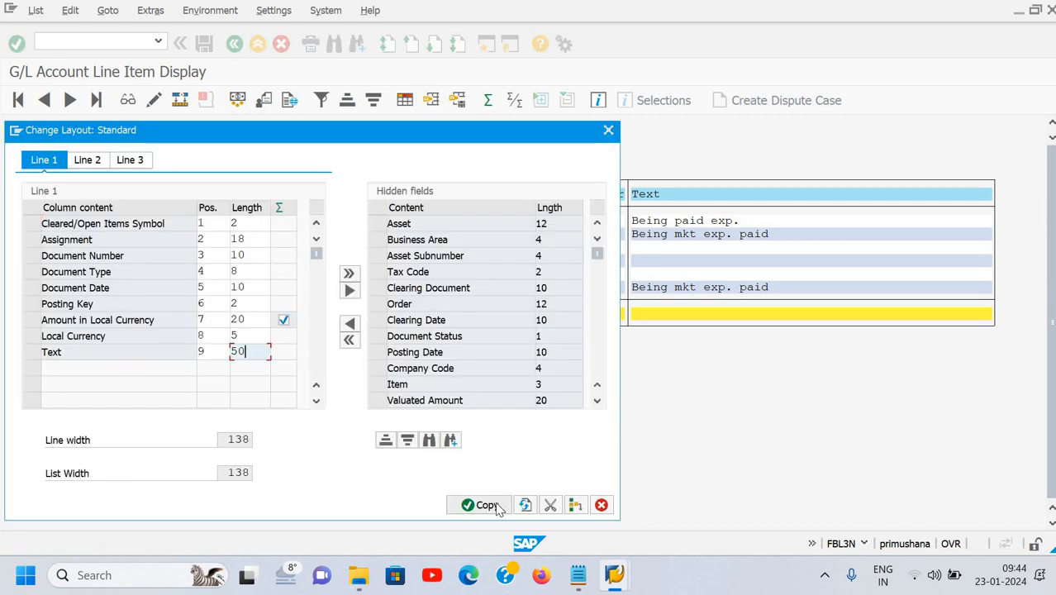
pyautogui.press('BackSpace')
pyautogui.press('BackSpace')
pyautogui.write('3')
pyautogui.click(496, 505)
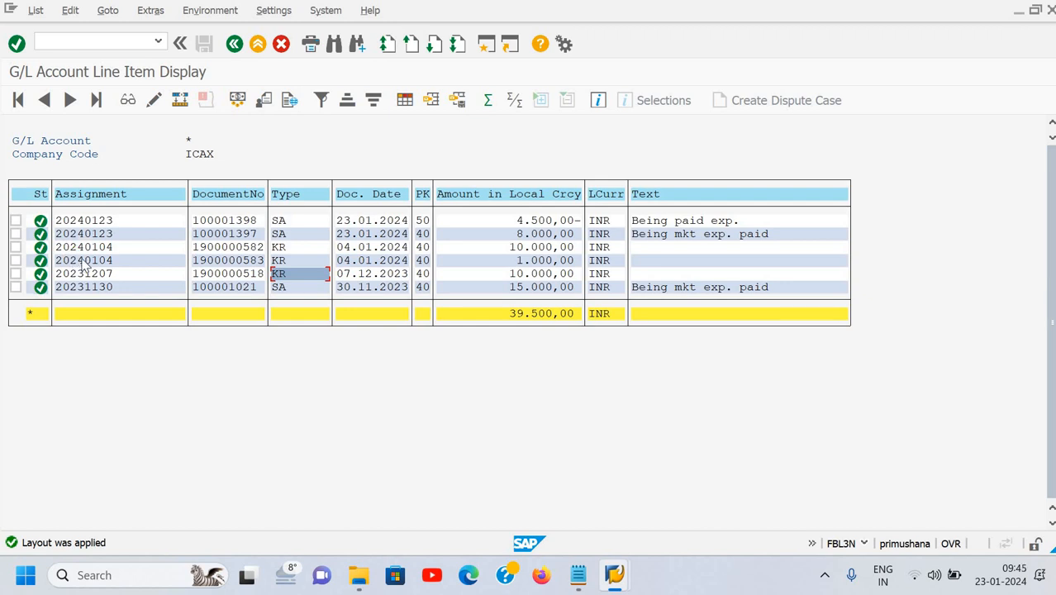
# Set Document Date to position 1 and the open/cleared symbol to position 5 in the layout.
pyautogui.click(405, 100)
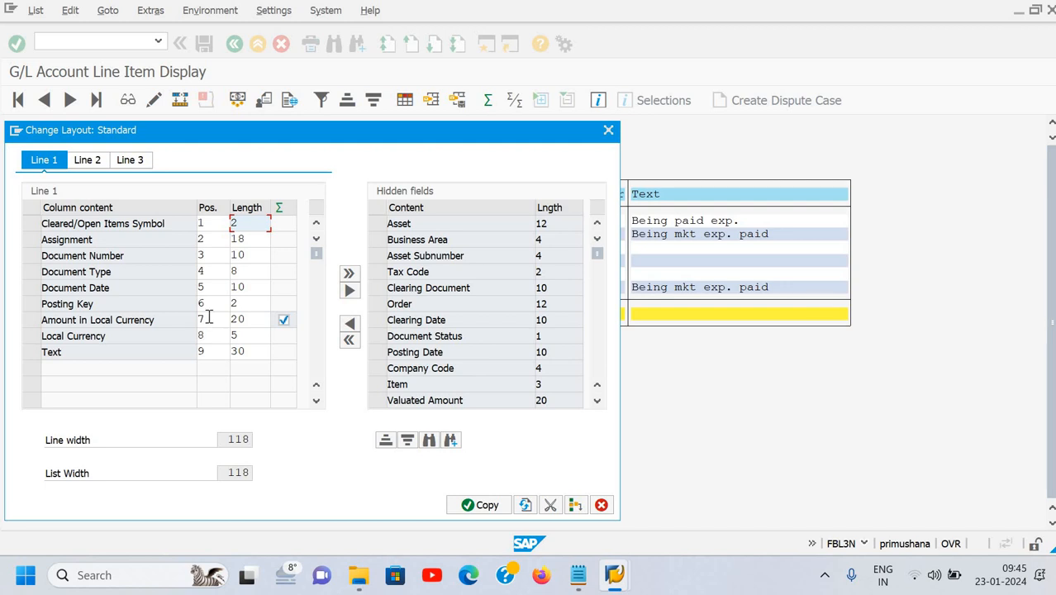
pyautogui.click(210, 288)
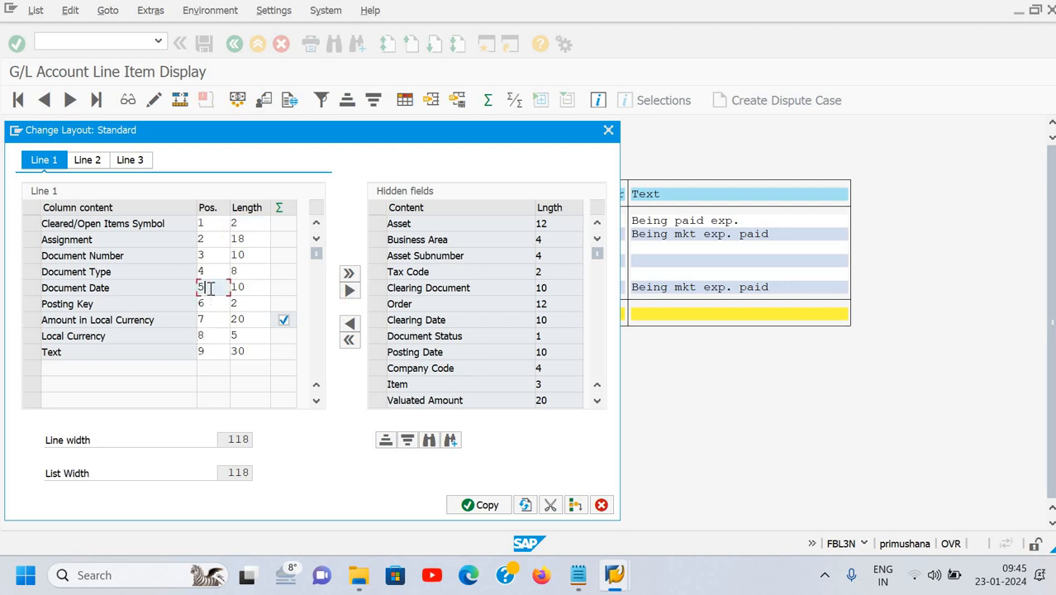
pyautogui.write('1')
pyautogui.click(214, 223)
pyautogui.press('BackSpace')
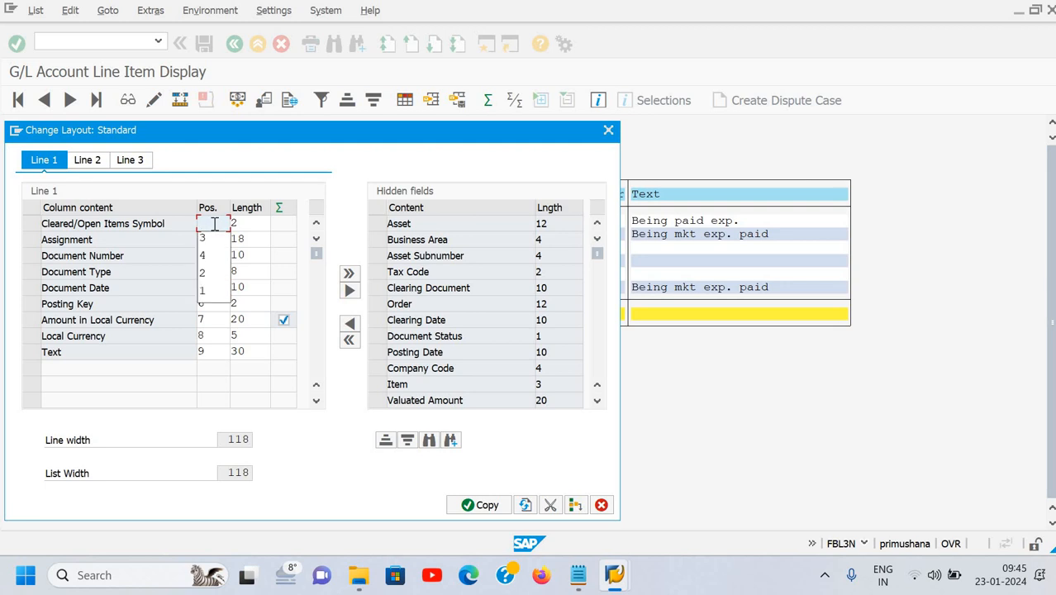
pyautogui.write('5')
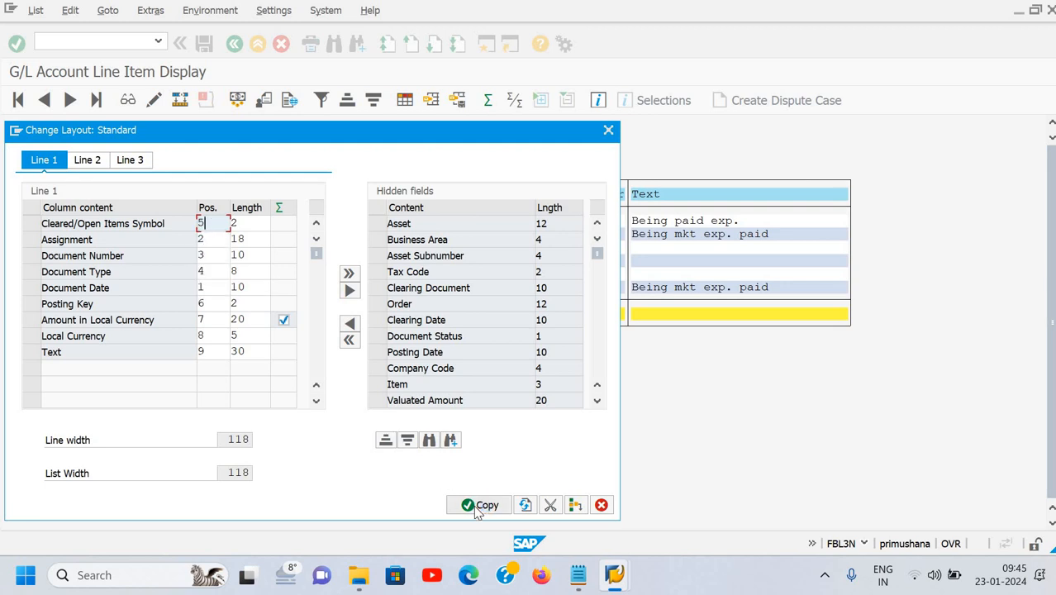
pyautogui.press('Return')
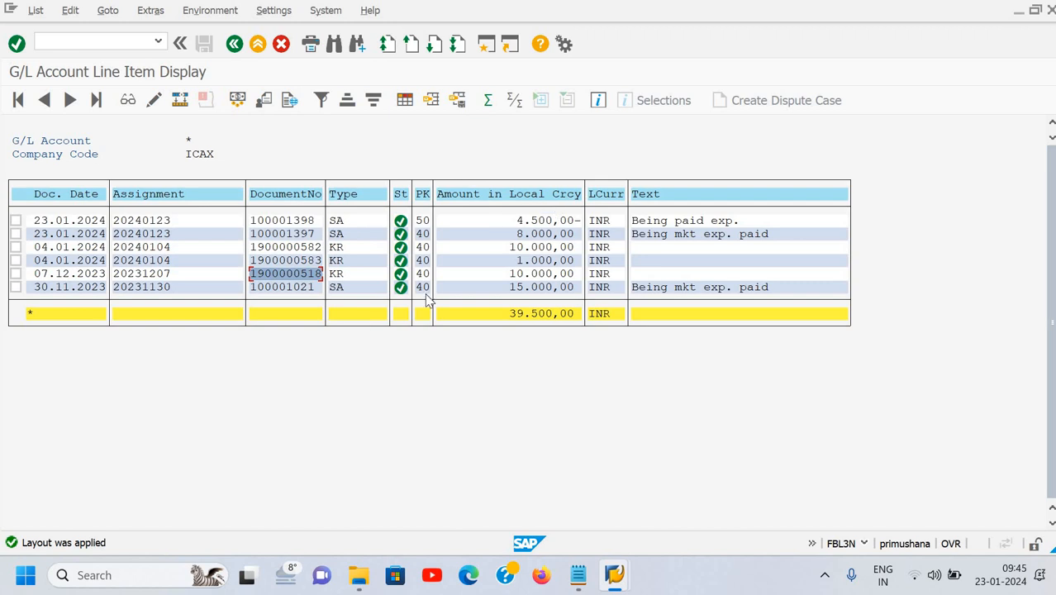
pyautogui.click(405, 102)
# Leave the list with /n and launch F-02 General Posting from the SAP menu.
pyautogui.click(94, 42)
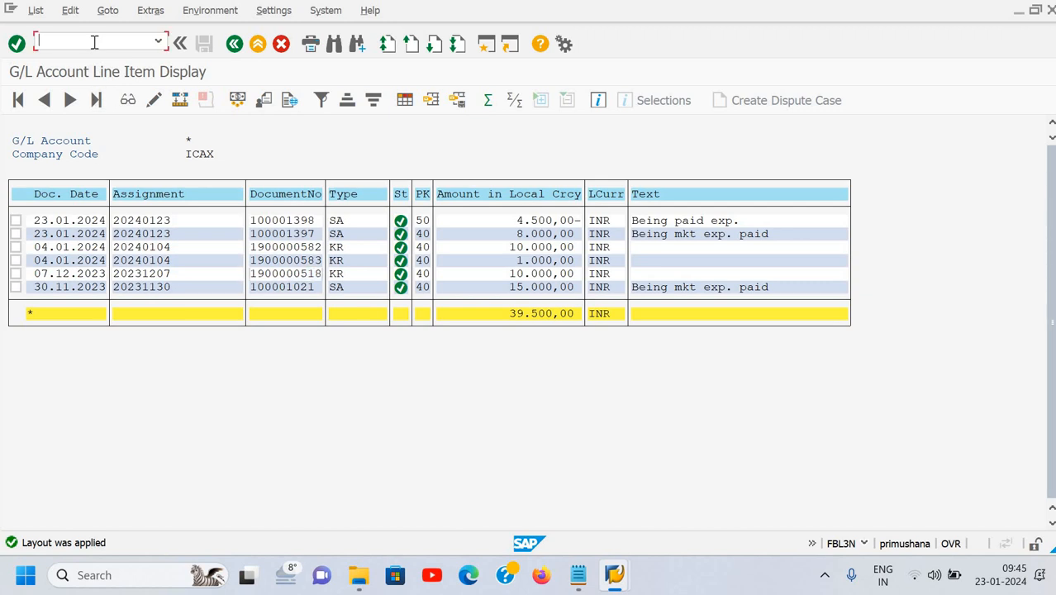
pyautogui.write('/n')
pyautogui.press('Return')
pyautogui.click(98, 46)
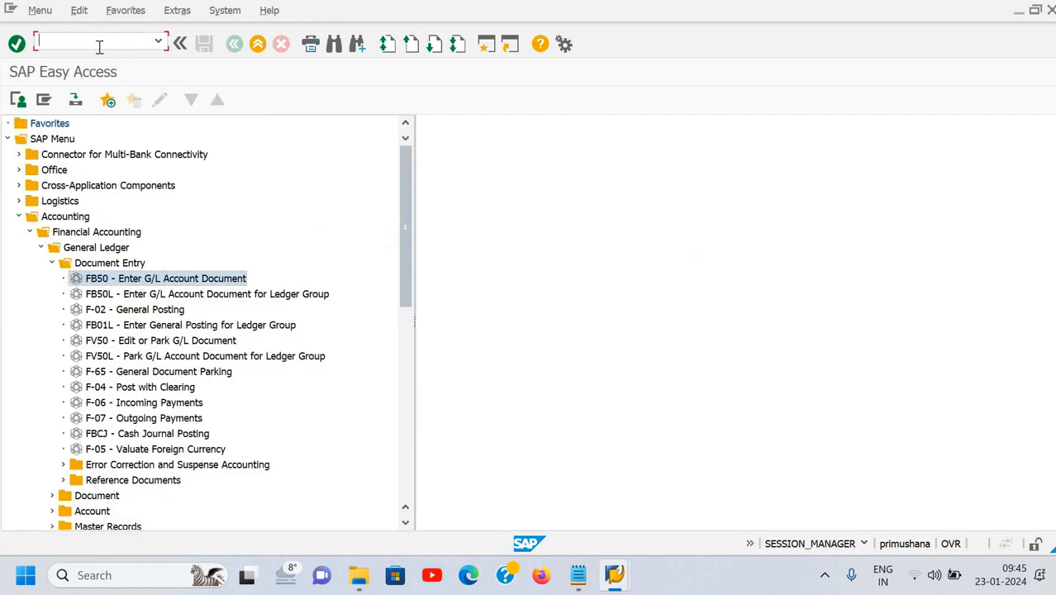
pyautogui.click(121, 312)
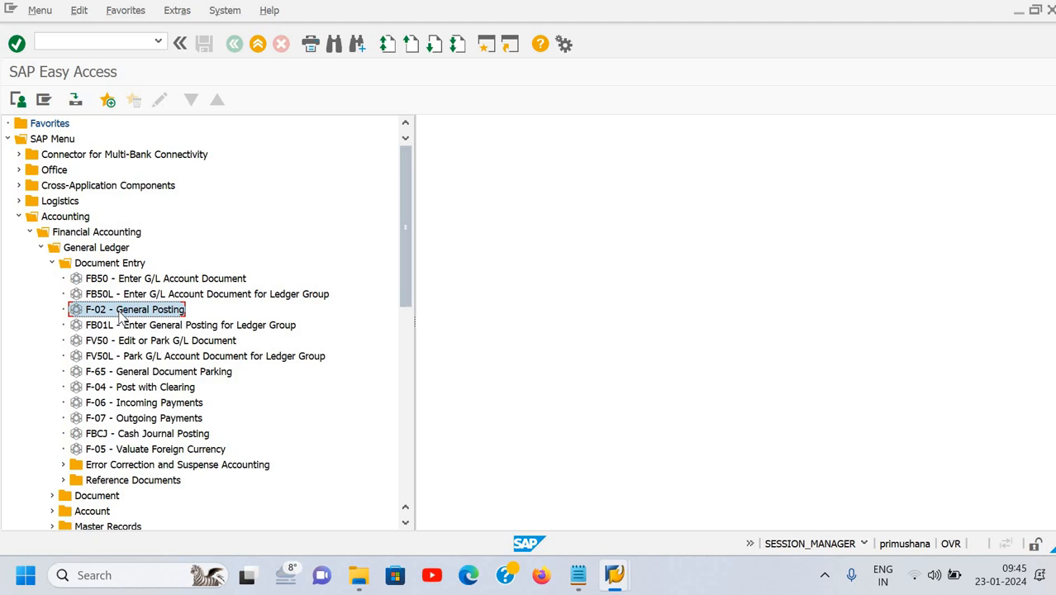
pyautogui.doubleClick(121, 314)
# Switch to the Day-2 GL Master notes in Notepad and select the e.g1 example lines.
pyautogui.moveTo(578, 574)
pyautogui.click(584, 513)
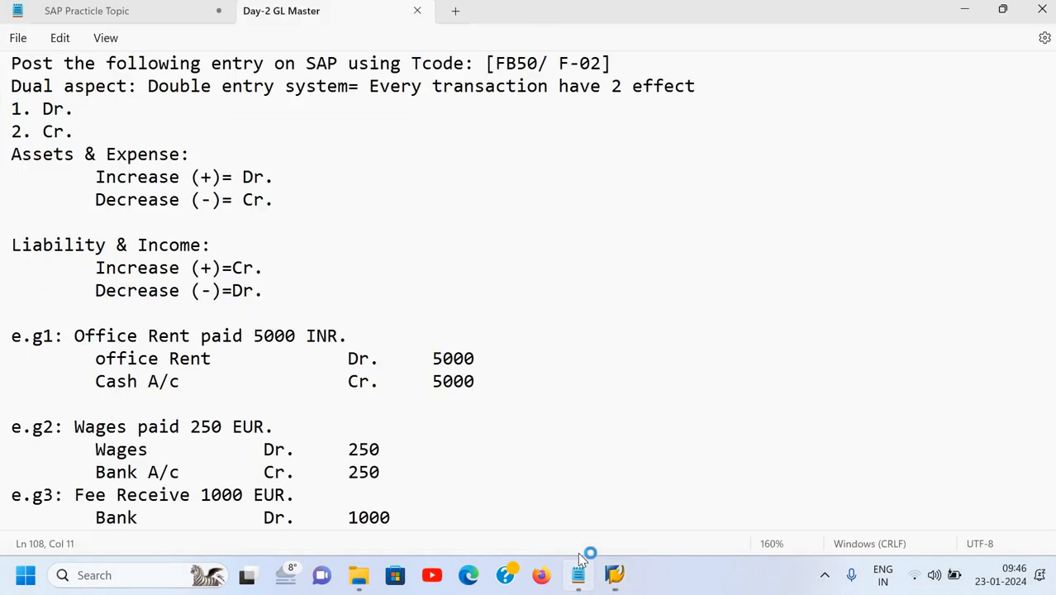
pyautogui.click(502, 341)
pyautogui.scroll(-4, 502, 341)
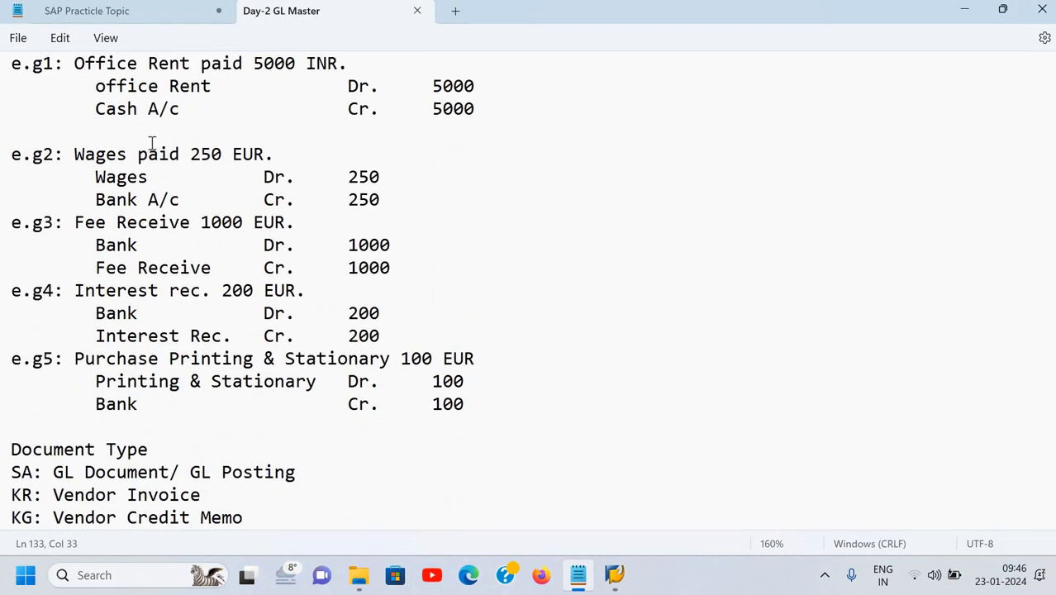
pyautogui.press('Home')
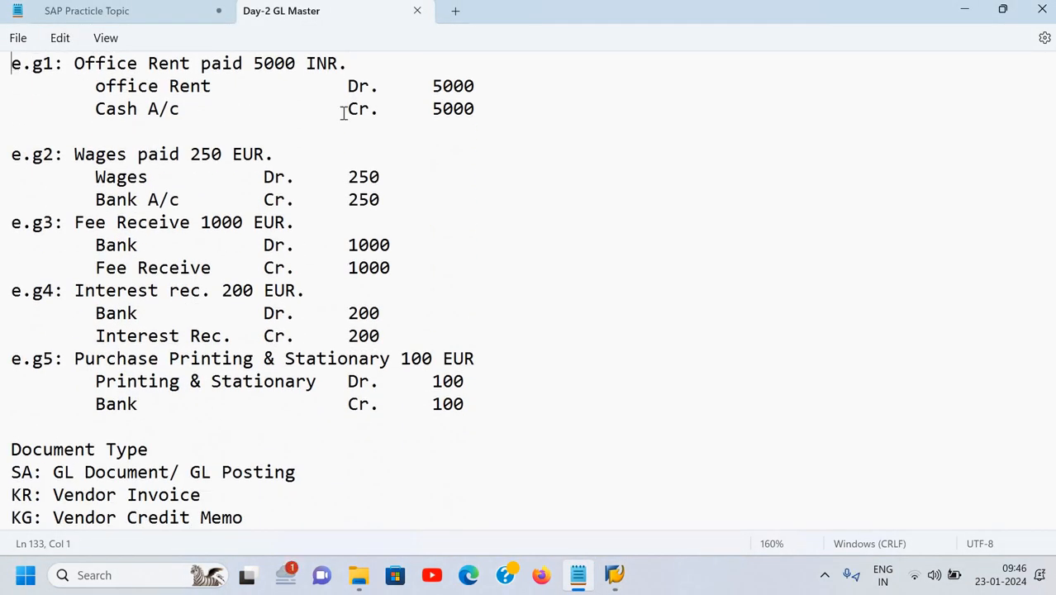
pyautogui.moveTo(11, 64); pyautogui.dragTo(484, 108)
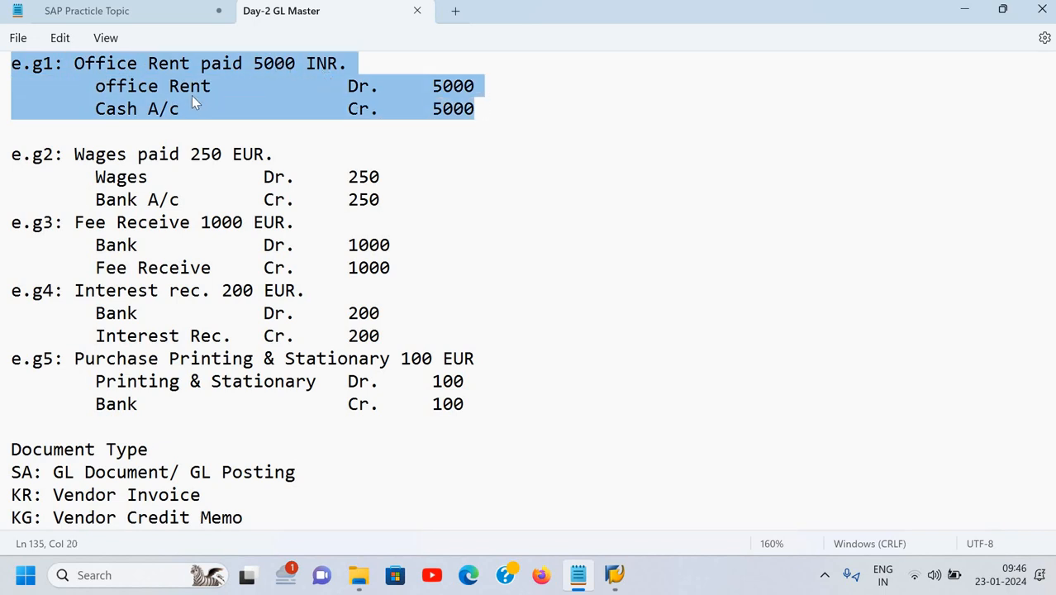
# Change e.g2 from 250 EUR to 2500 INR and make both Wages and Bank A/c amounts 2500.
pyautogui.click(144, 157)
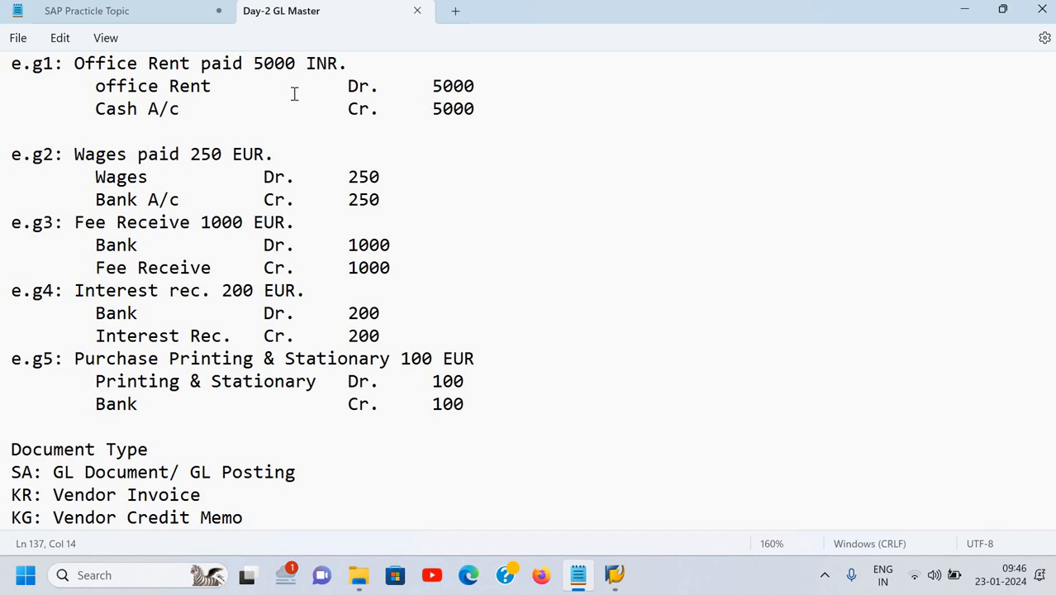
pyautogui.click(264, 154)
pyautogui.press('BackSpace')
pyautogui.press('BackSpace')
pyautogui.press('BackSpace')
pyautogui.write('INR')
pyautogui.press('Left')
pyautogui.press('Left')
pyautogui.press('Left')
pyautogui.press('Left')
pyautogui.write('0')
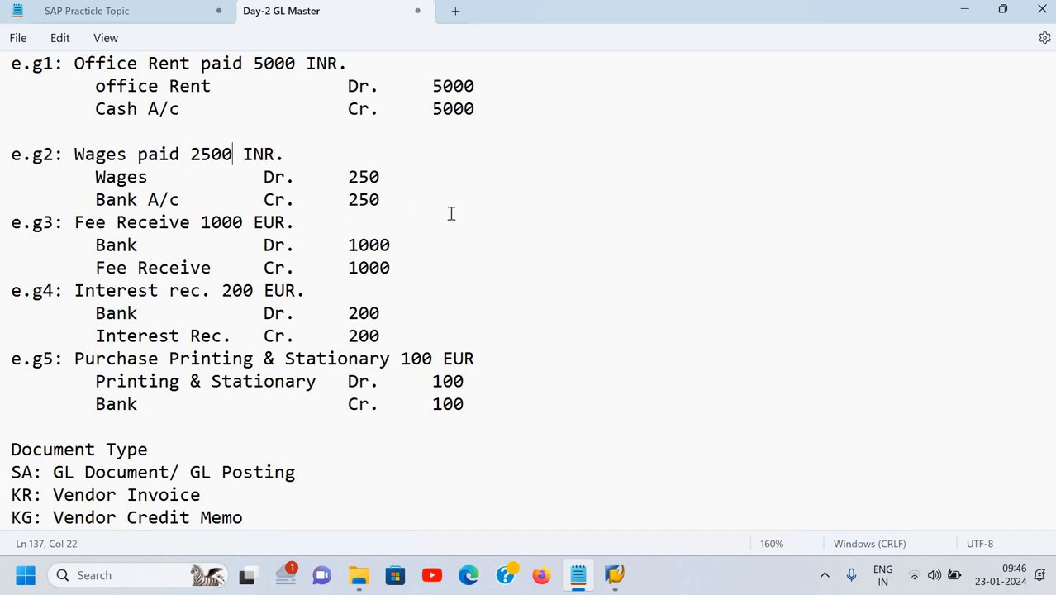
pyautogui.click(390, 181)
pyautogui.write('0')
pyautogui.press('Down')
pyautogui.write('0')
pyautogui.moveTo(12, 66); pyautogui.dragTo(582, 414)
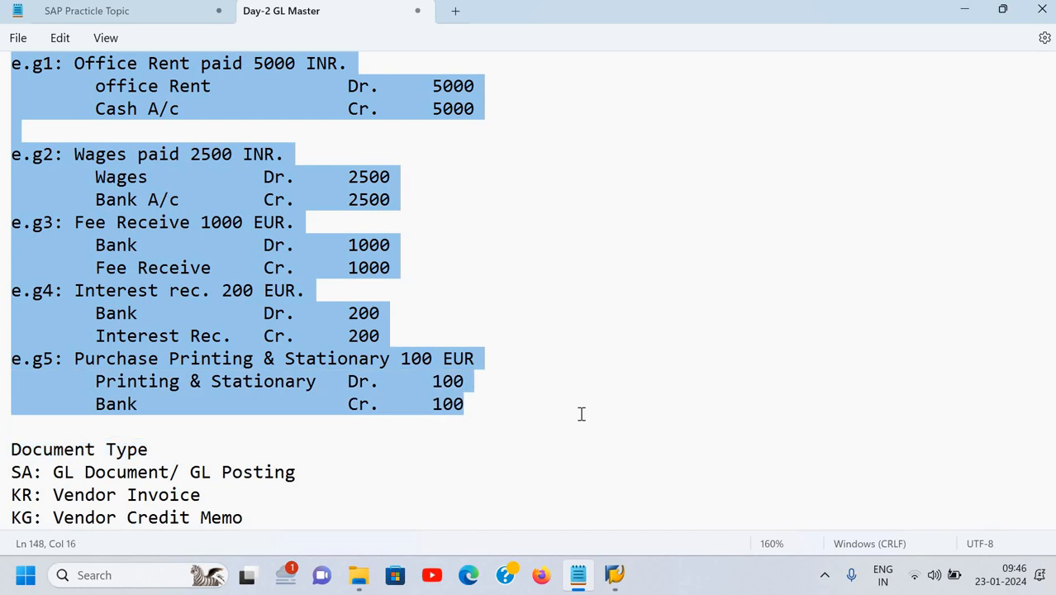
pyautogui.scroll(-3, 581, 414)
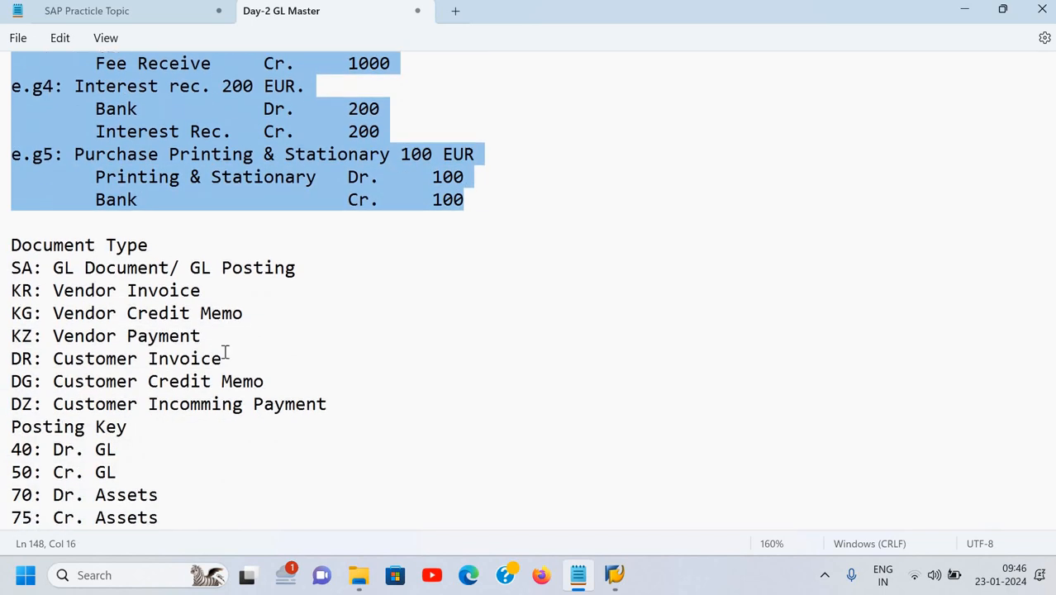
pyautogui.scroll(-2, 62, 147)
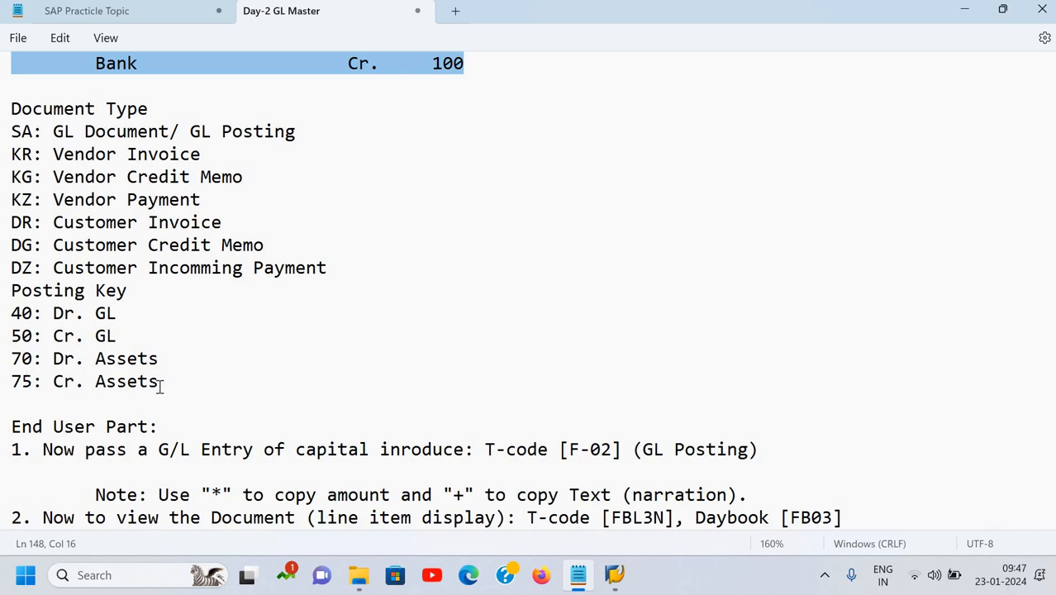
pyautogui.scroll(5, 160, 386)
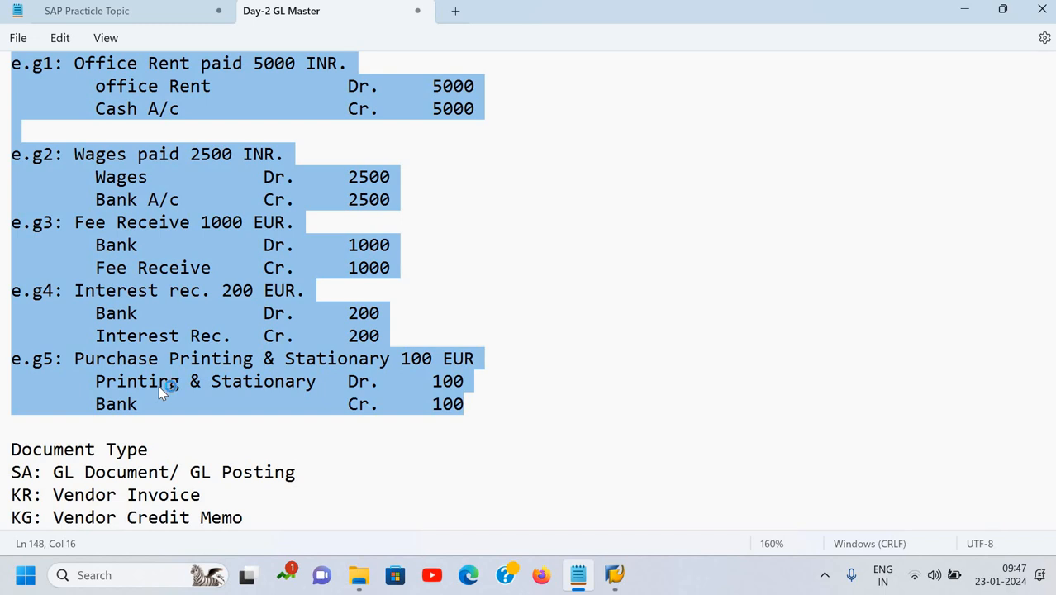
pyautogui.scroll(-10, 159, 385)
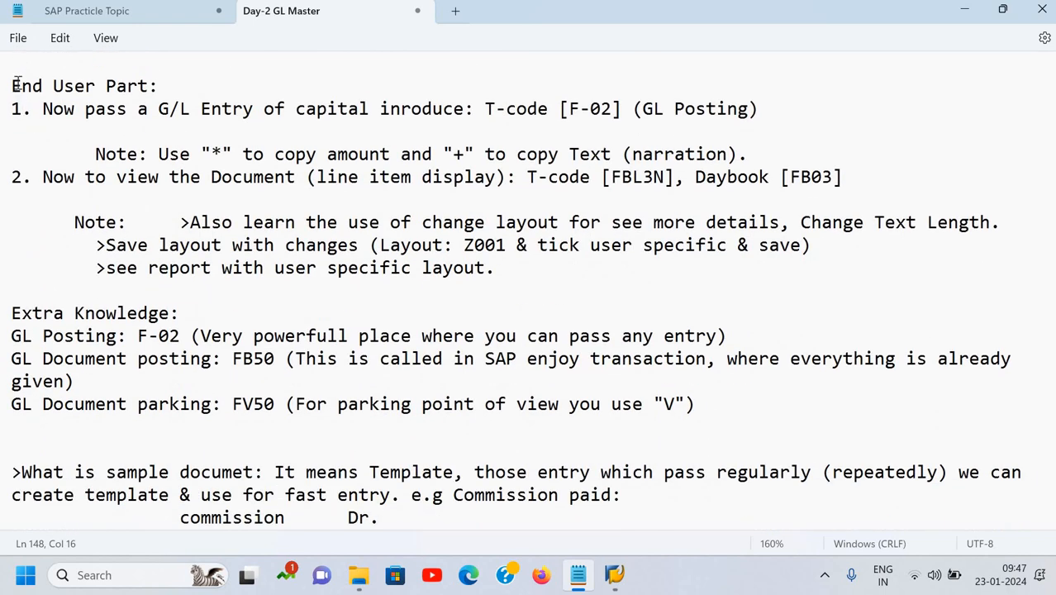
pyautogui.moveTo(12, 82); pyautogui.dragTo(295, 177)
pyautogui.moveTo(493, 241); pyautogui.dragTo(505, 267)
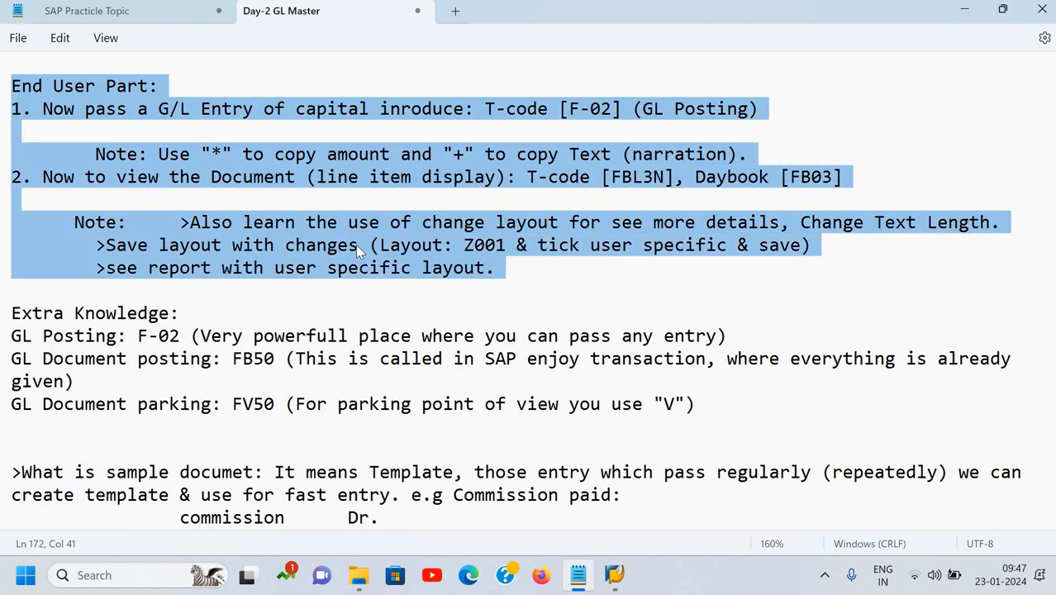
pyautogui.scroll(3, 356, 244)
pyautogui.scroll(-3, 204, 154)
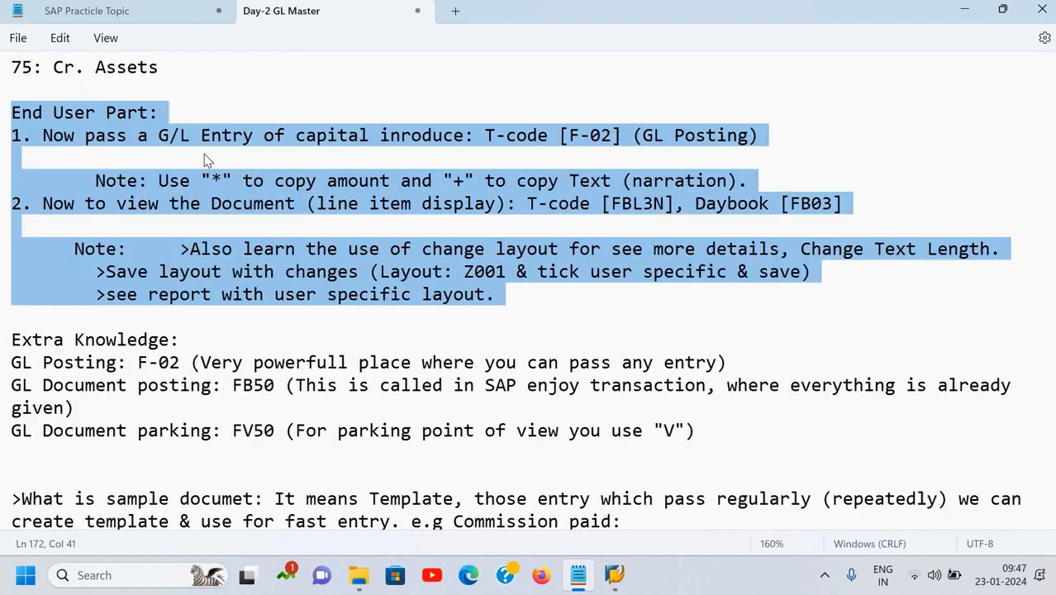
pyautogui.click(204, 154)
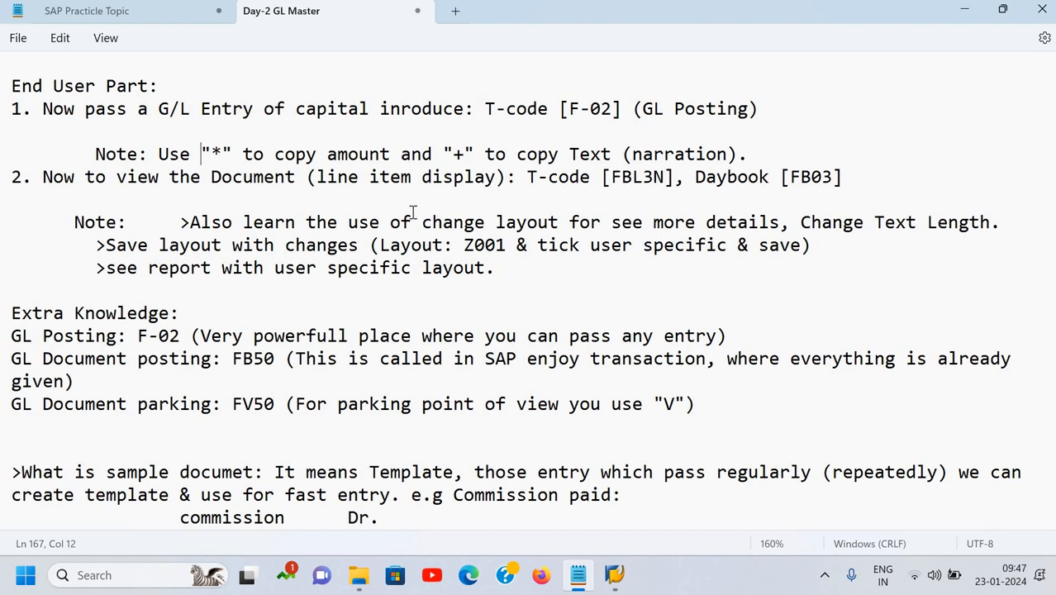
pyautogui.scroll(-2, 301, 187)
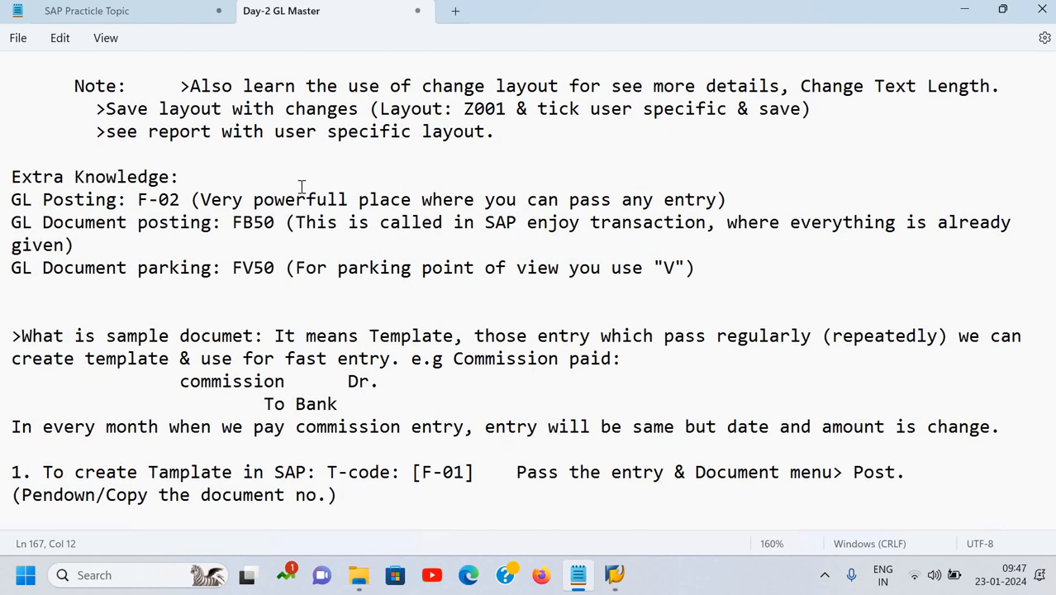
pyautogui.scroll(4, 302, 186)
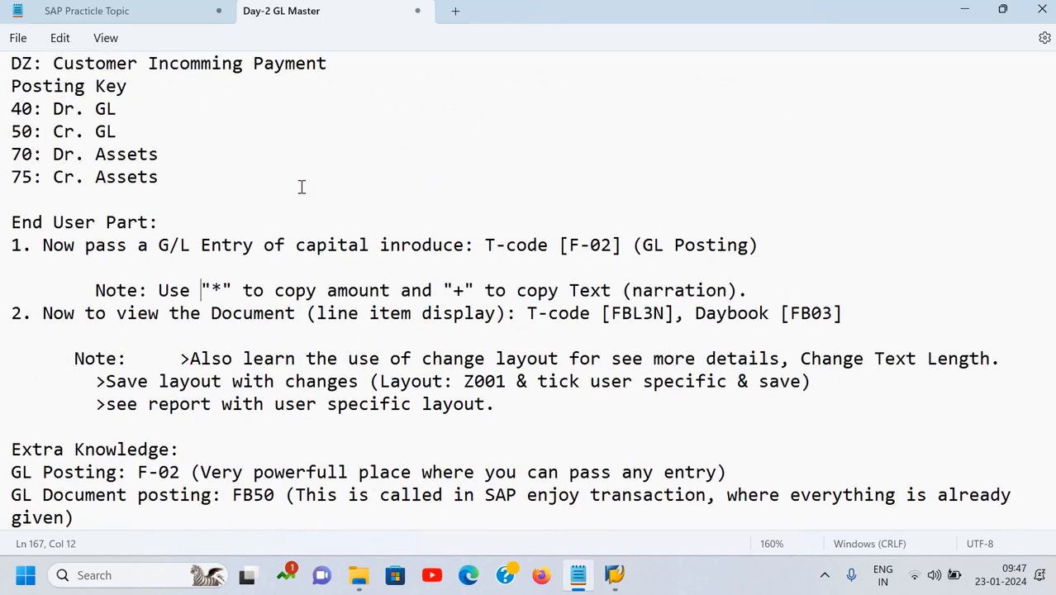
pyautogui.scroll(8, 301, 187)
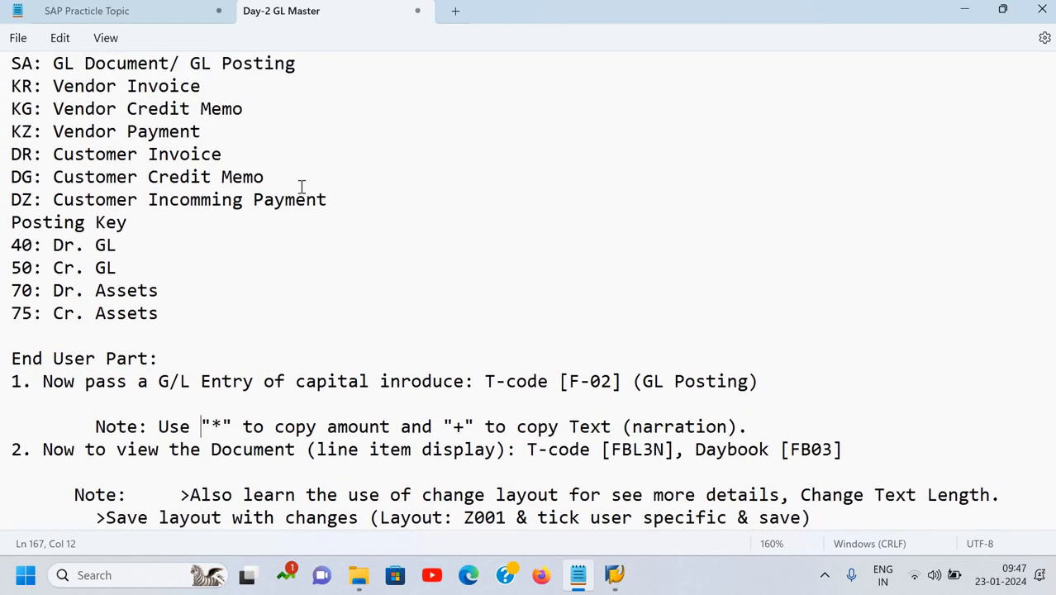
pyautogui.scroll(6, 301, 185)
pyautogui.scroll(-11, 302, 185)
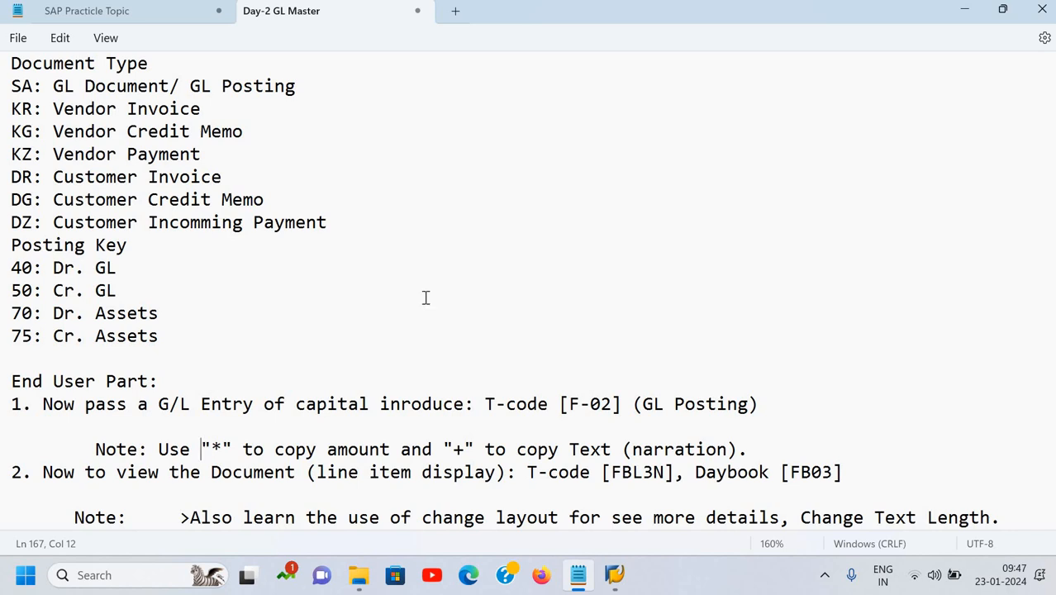
pyautogui.click(405, 373)
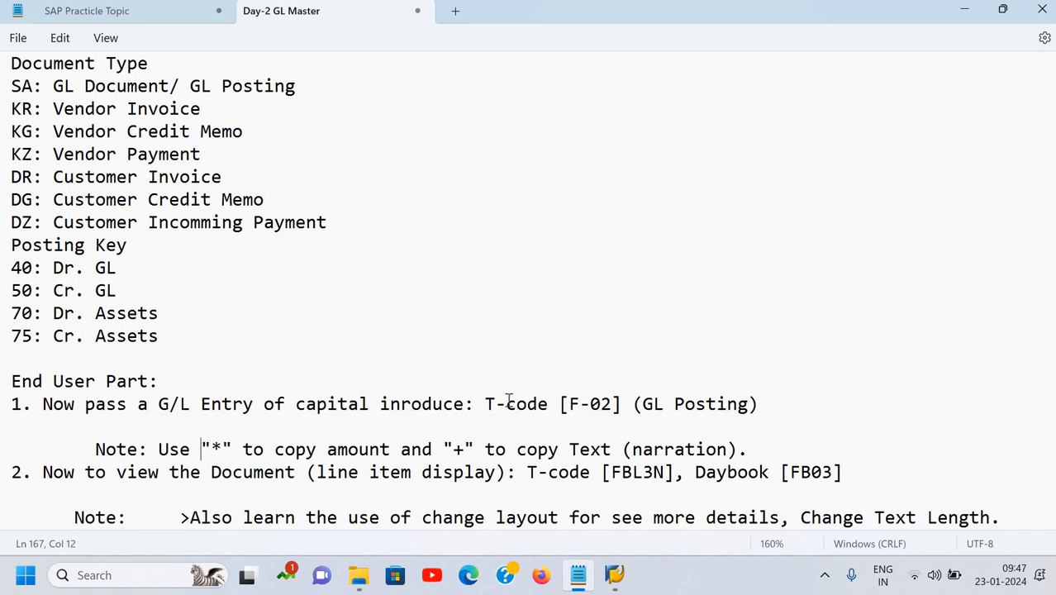